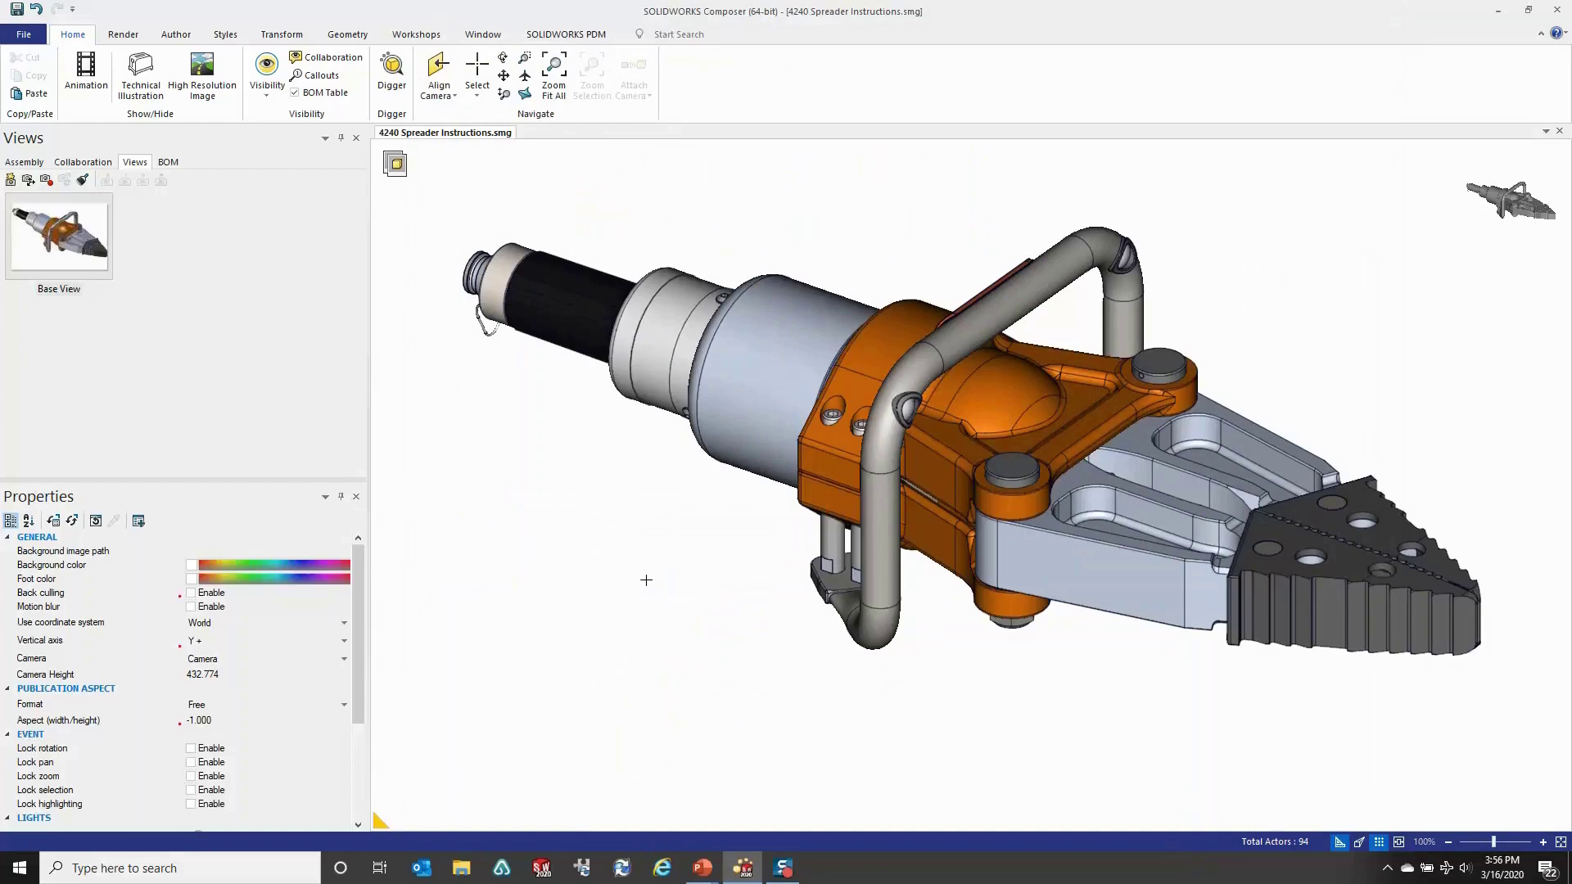
Orbit the spreader to show its coupling end and the handle's nameplate, and capture this orientation as a new view.
{"action": "left_click_drag", "start_coordinate": [646, 580], "coordinate": [744, 568]}
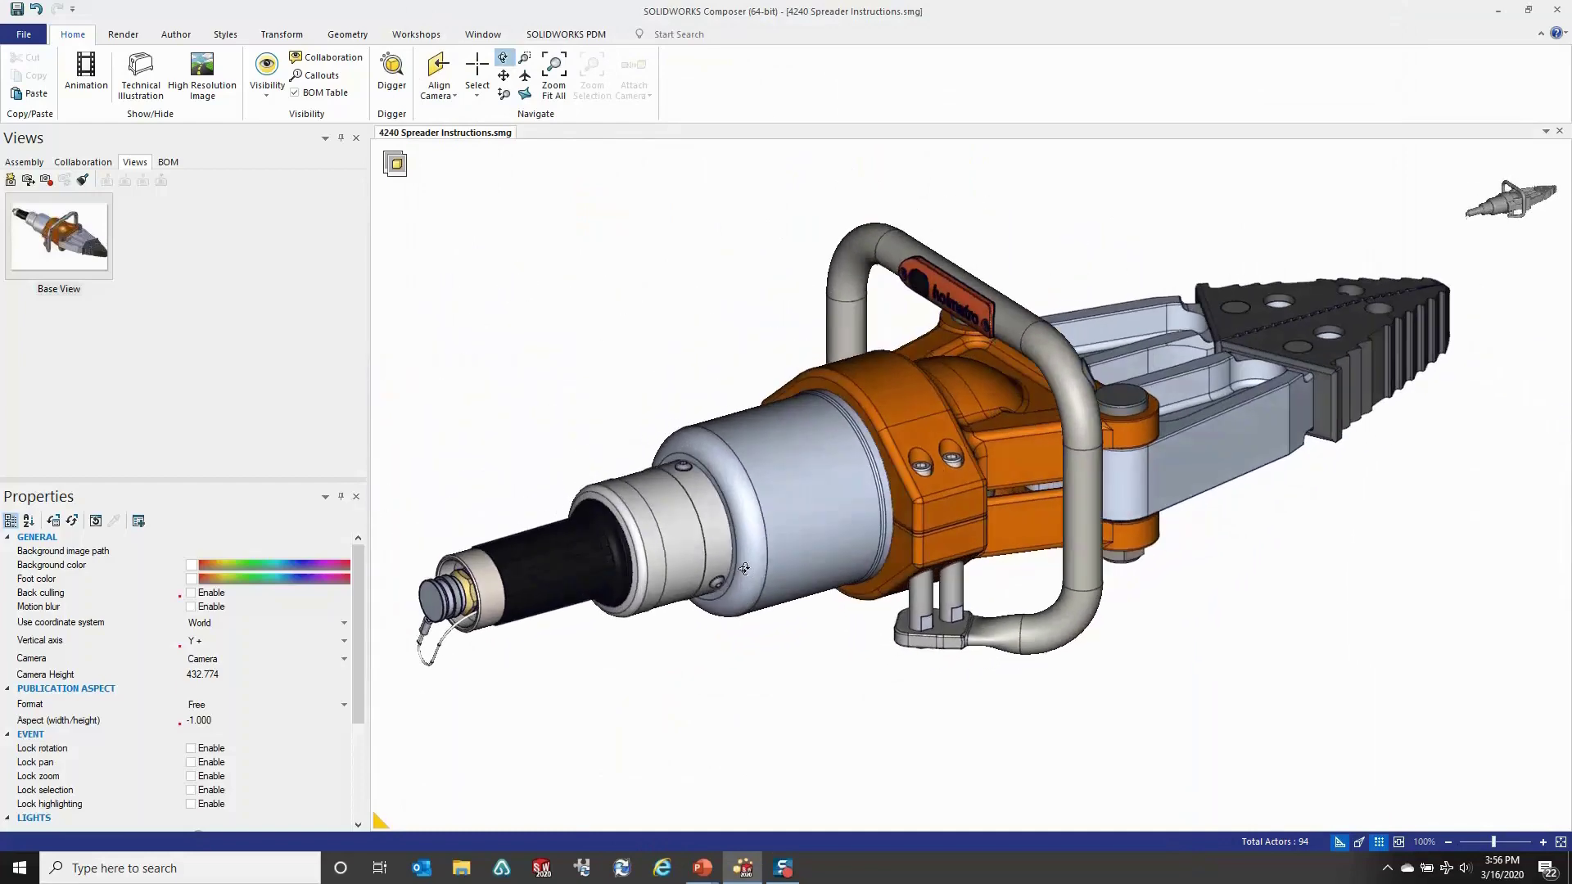
{"action": "right_click_drag", "start_coordinate": [745, 568], "coordinate": [743, 590]}
{"action": "middle_click_drag", "start_coordinate": [698, 591], "coordinate": [860, 540]}
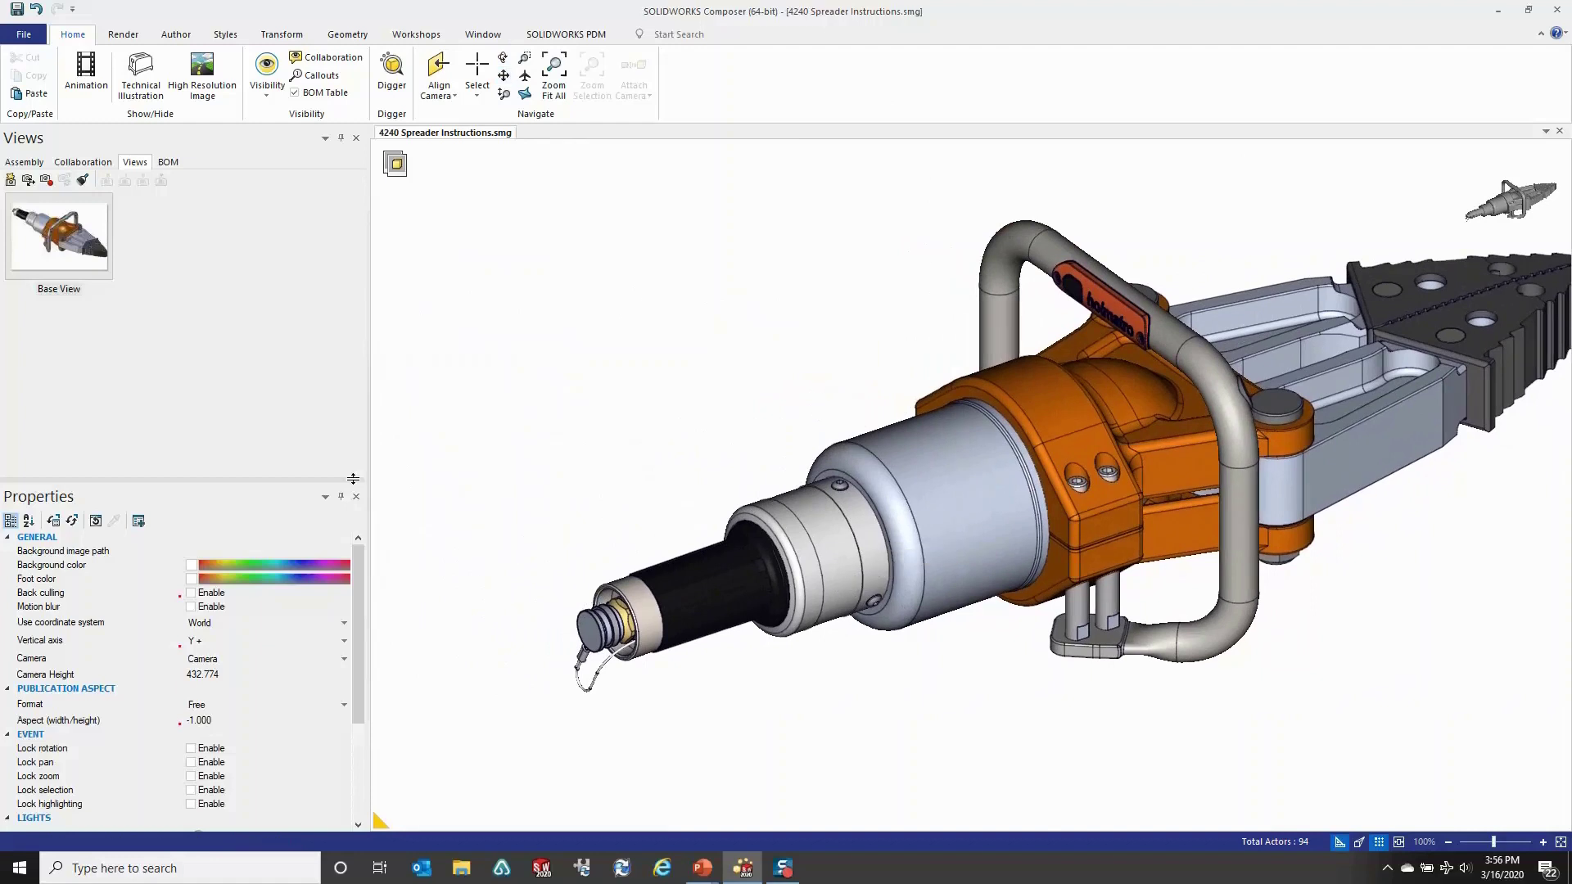
{"action": "left_click", "coordinate": [10, 181]}
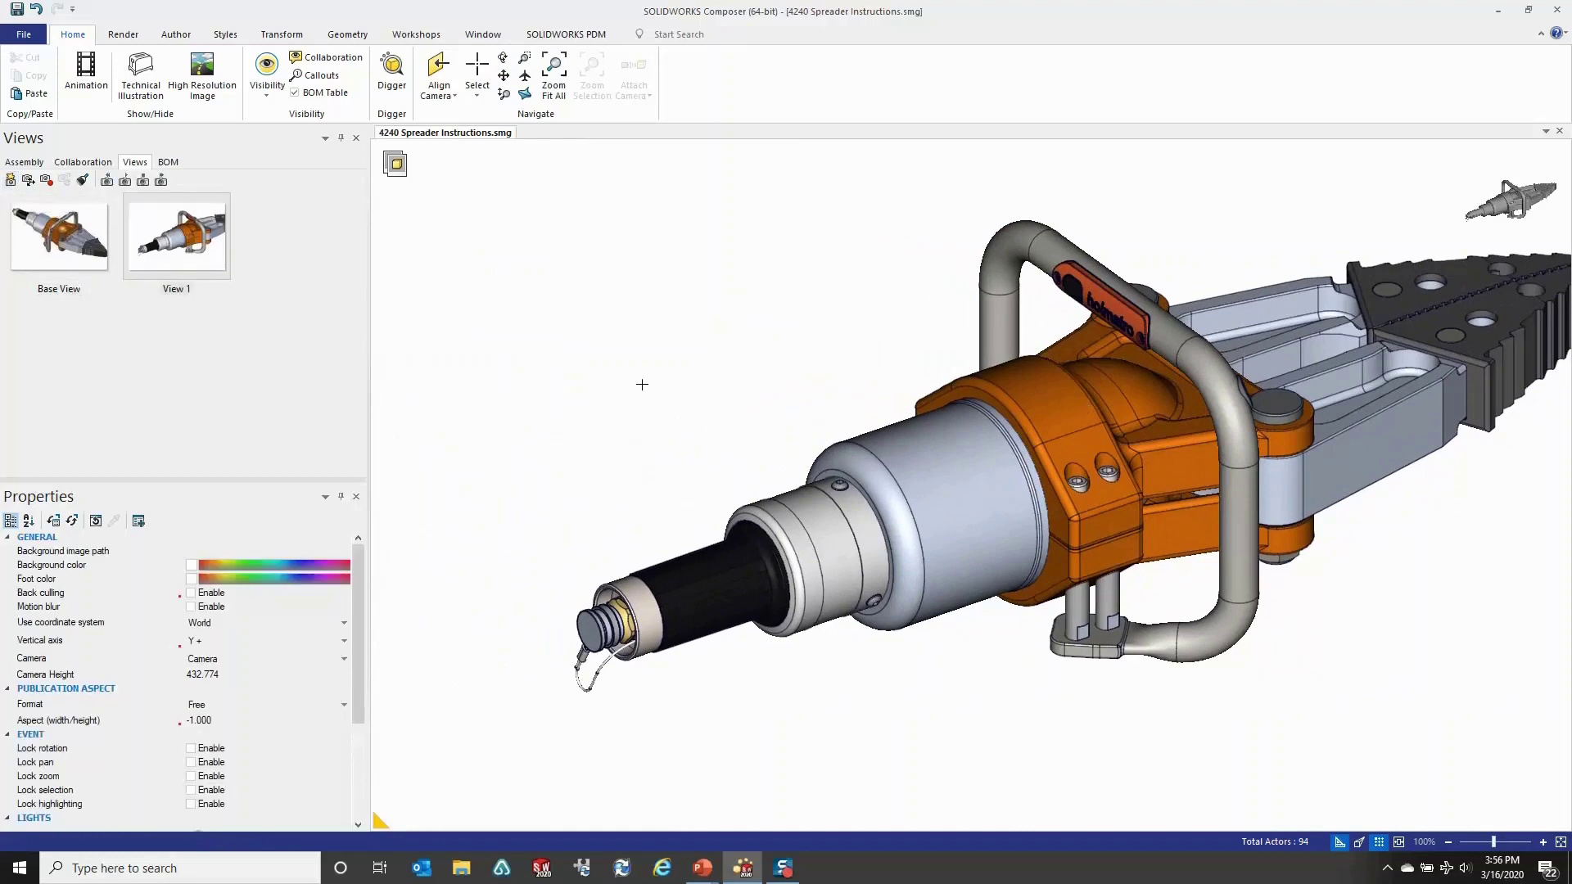
Rename the new view as Battery Removal.
{"action": "left_click", "coordinate": [180, 290]}
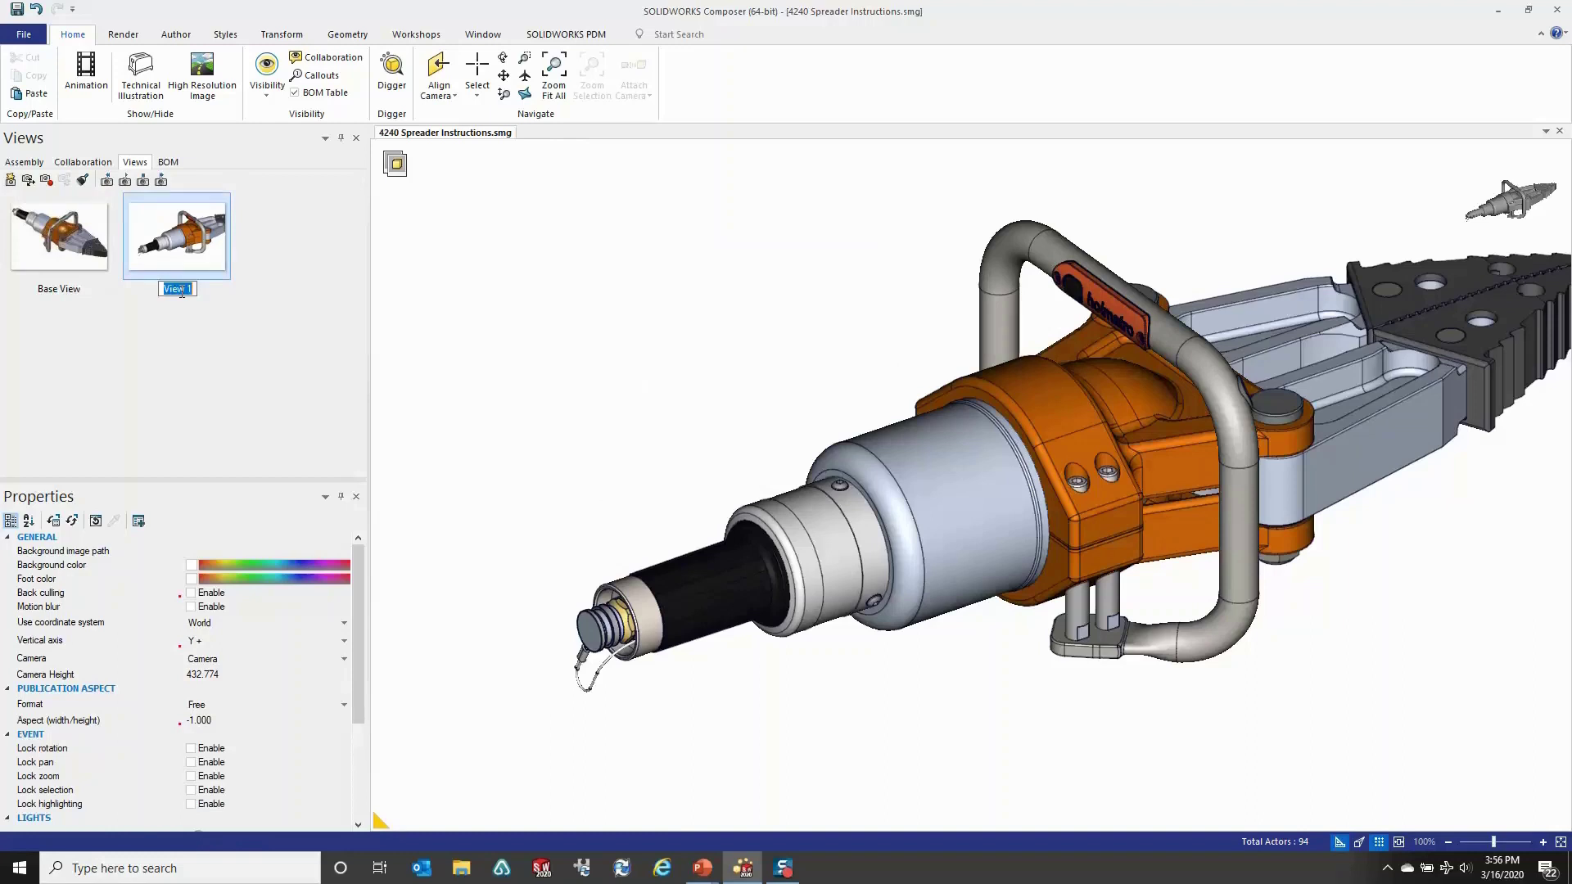
{"action": "type", "text": "Battery Remoc"}
{"action": "key", "text": "BackSpace"}
{"action": "type", "text": "val"}
{"action": "key", "text": "Return"}
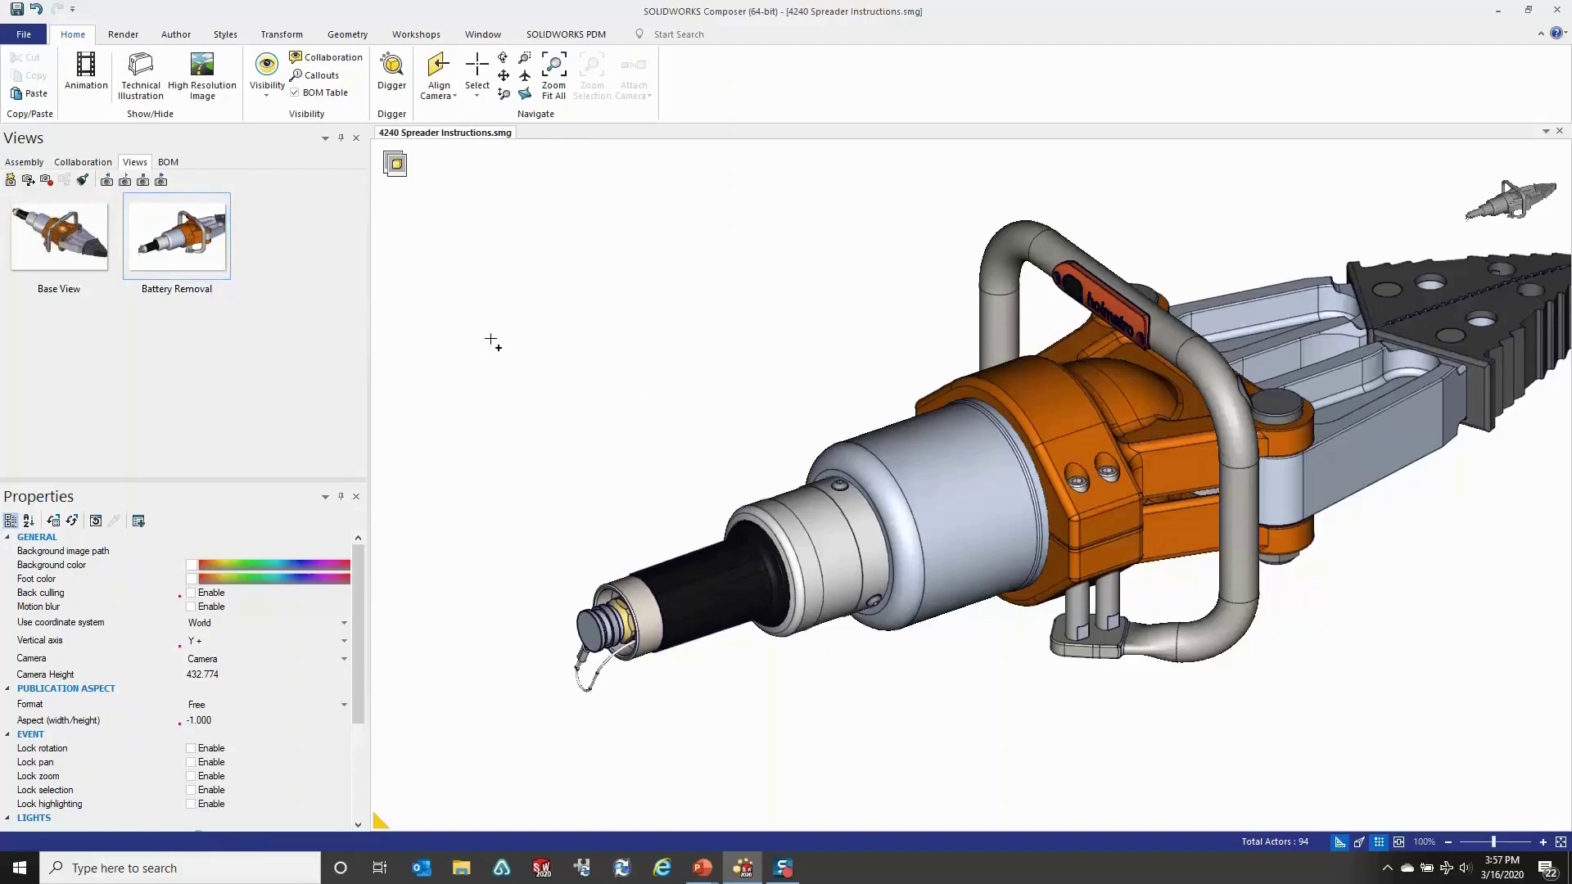
Shift the model to leave more empty space beside the coupling end and update the Battery Removal view.
{"action": "right_click_drag", "start_coordinate": [660, 396], "coordinate": [789, 414]}
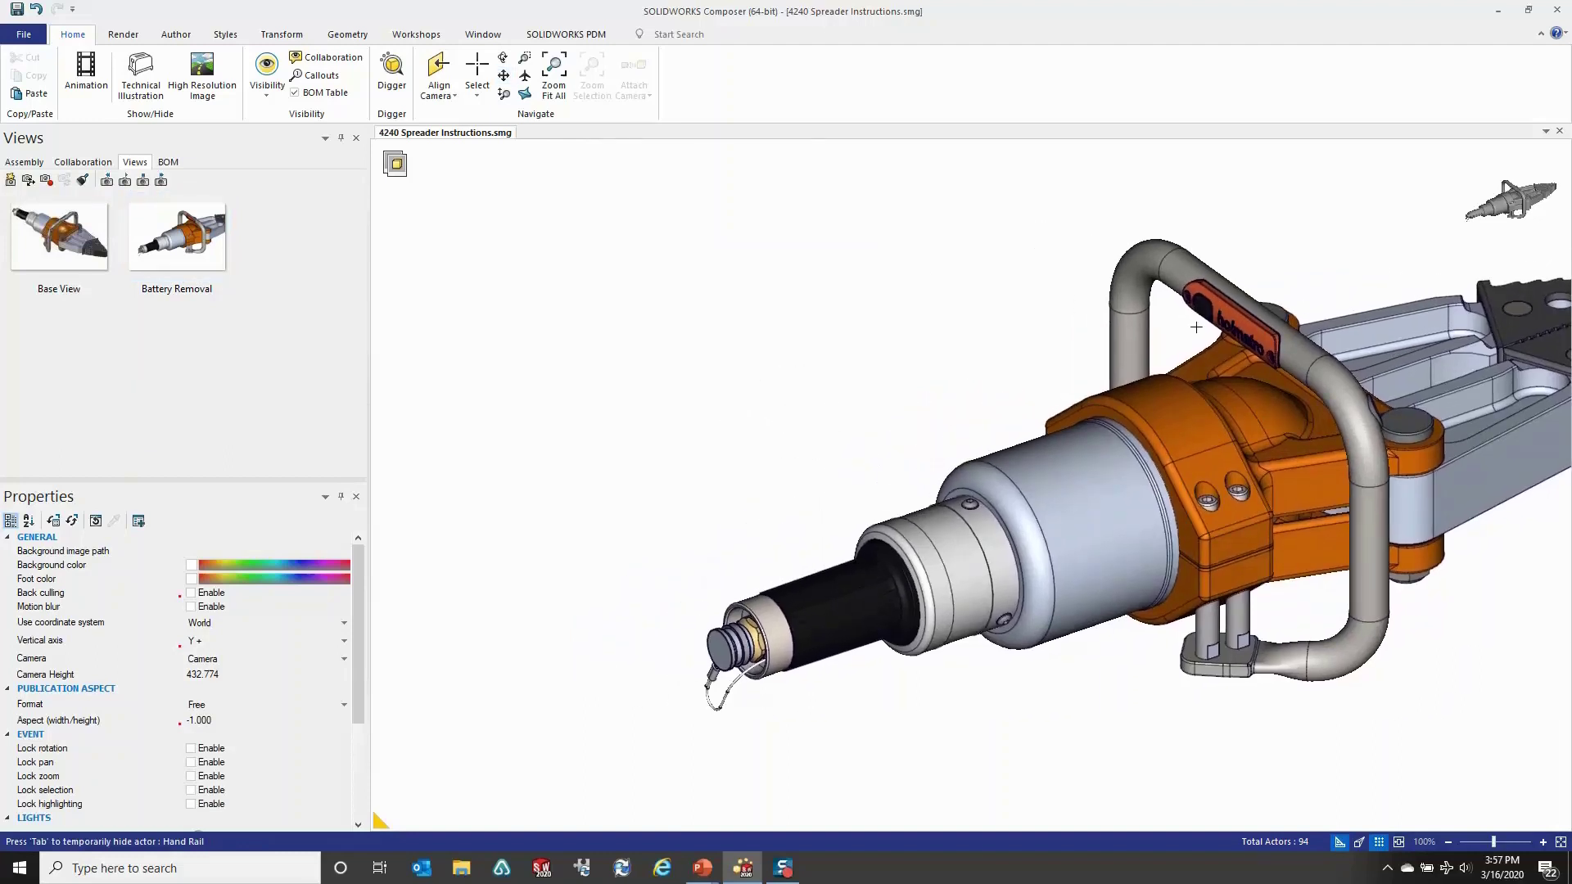
{"action": "left_click", "coordinate": [179, 262]}
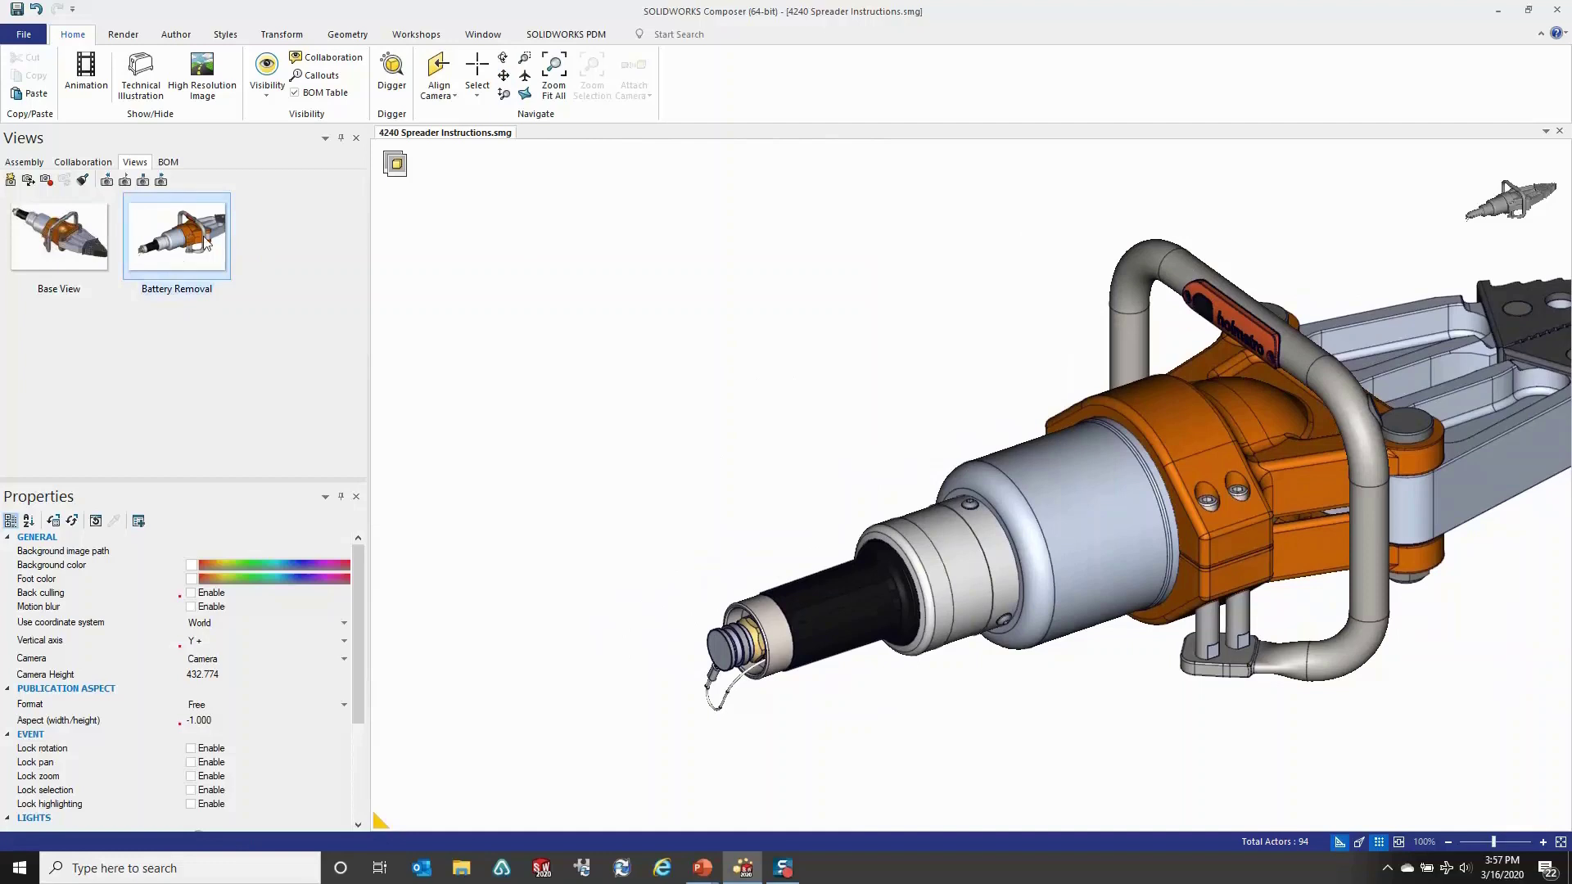
{"action": "left_click", "coordinate": [48, 182]}
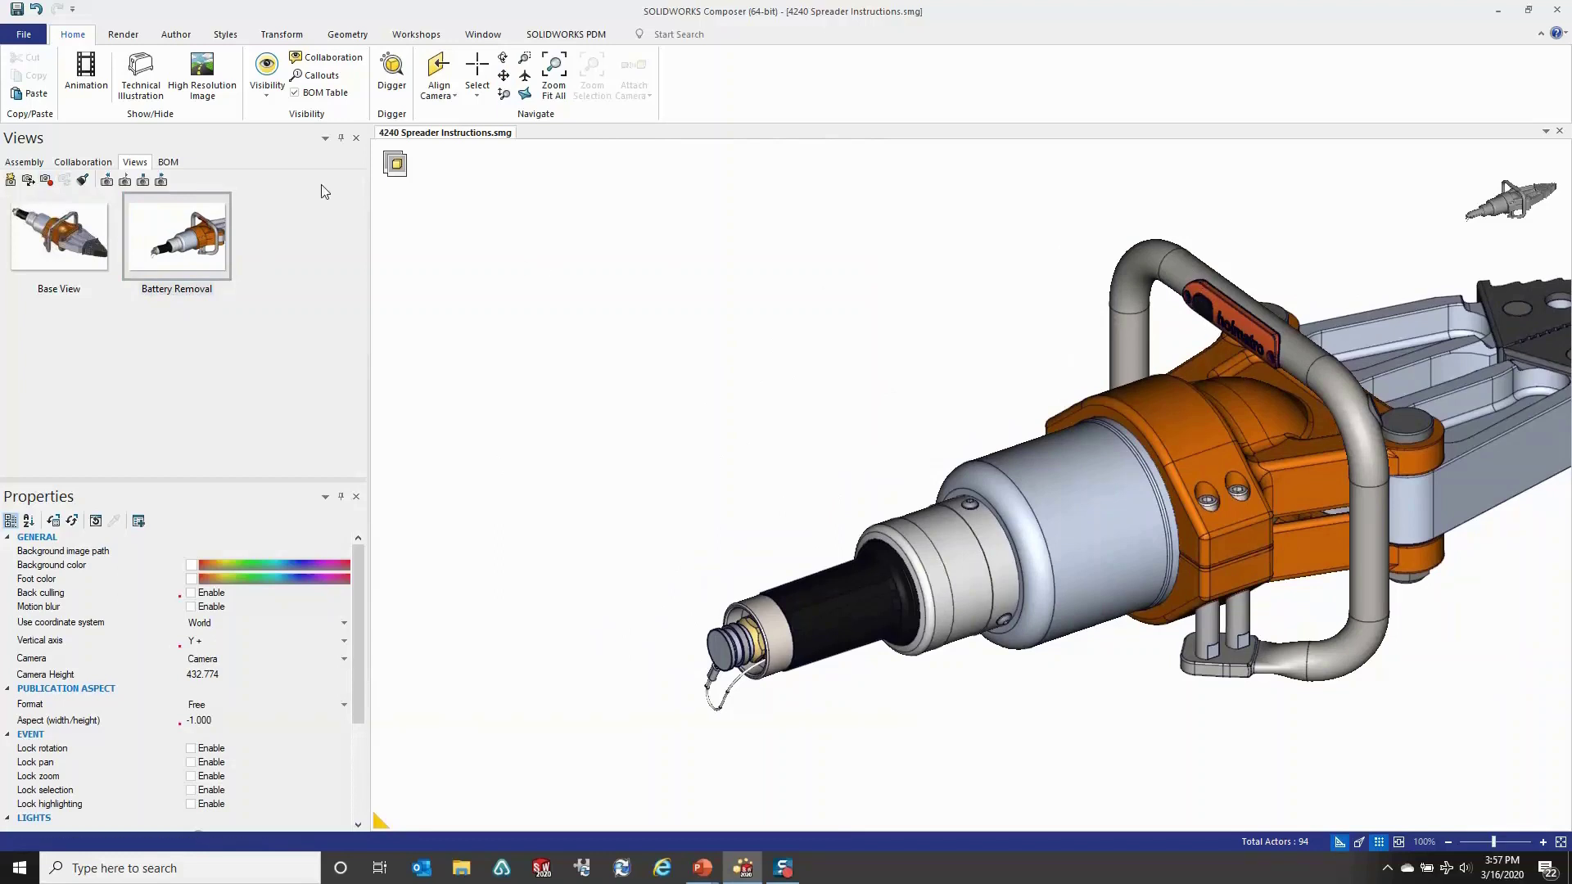
Use a linear explode to pull the last Batter Cover Screw of the Handle Assembly straight out of the handle.
{"action": "left_click", "coordinate": [270, 35]}
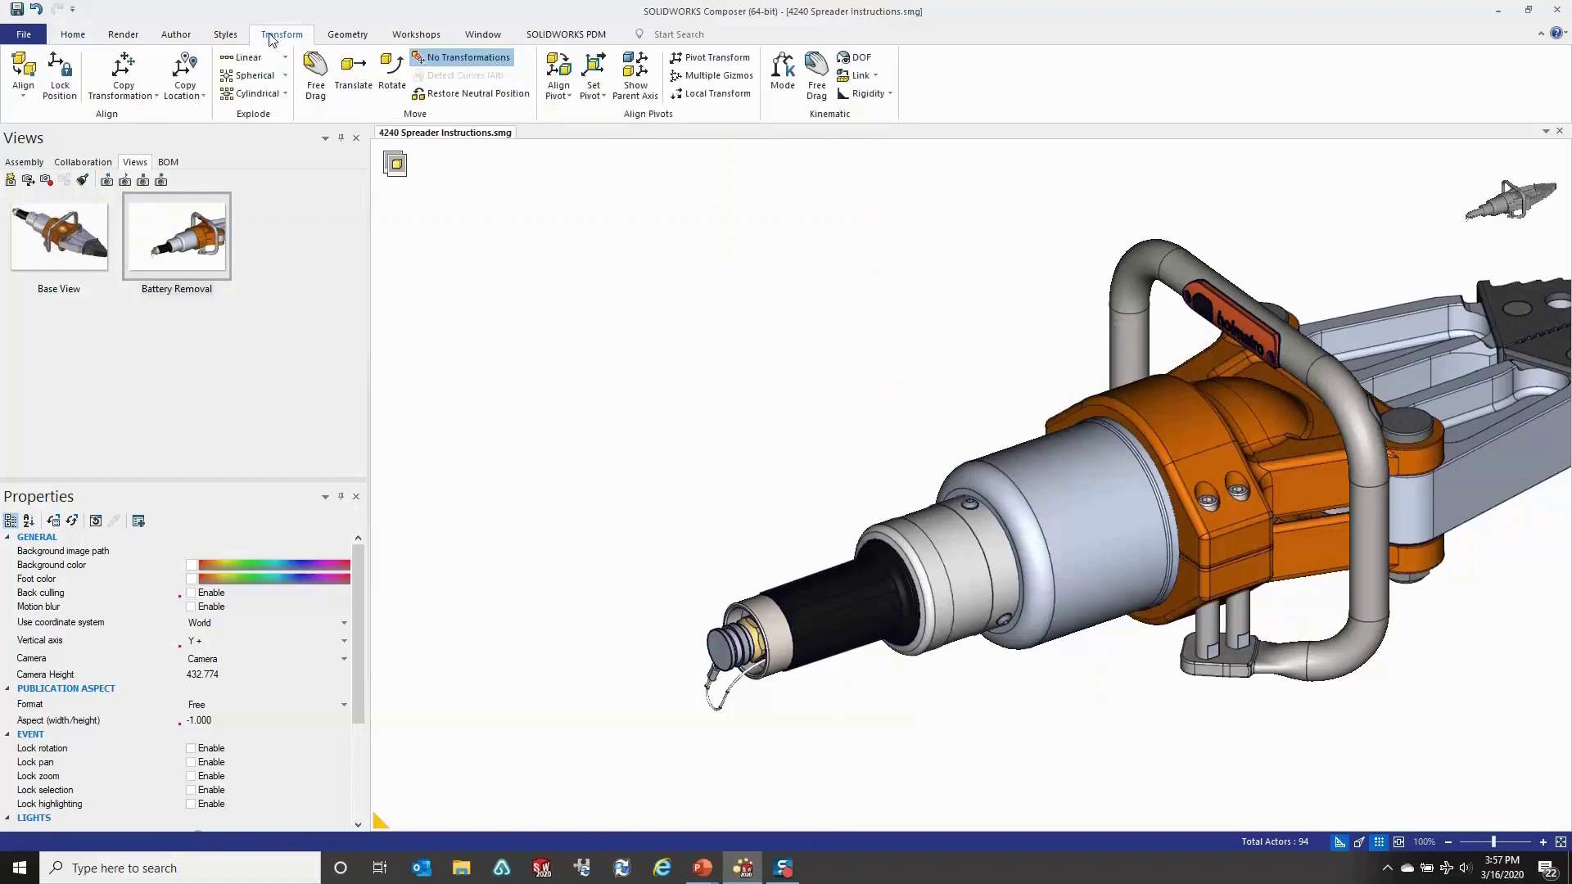
{"action": "left_click", "coordinate": [241, 57]}
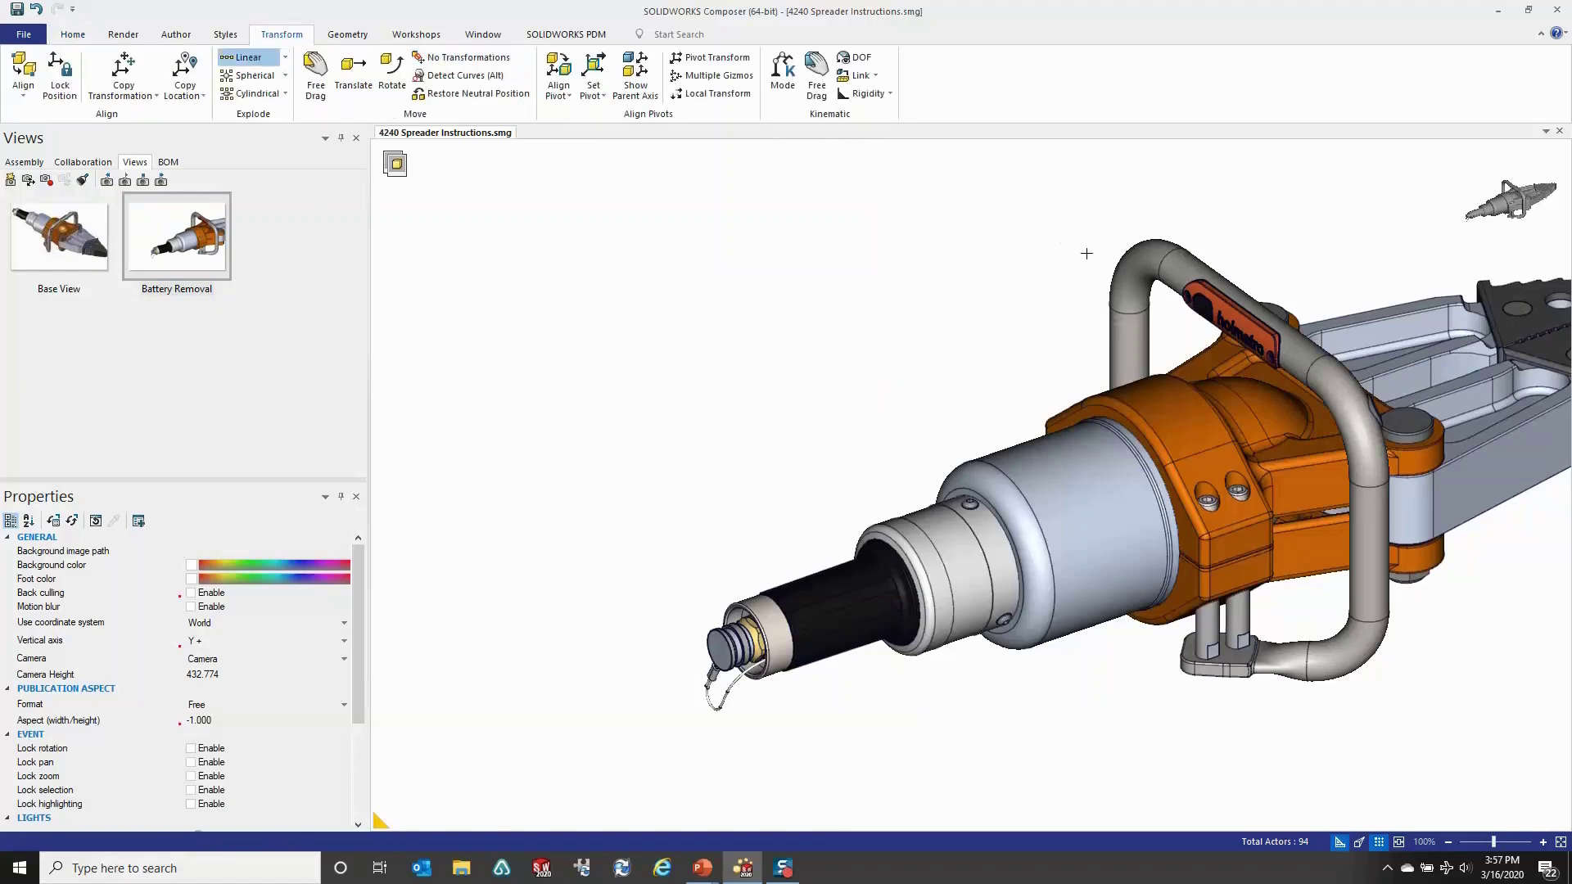
{"action": "left_click", "coordinate": [31, 162]}
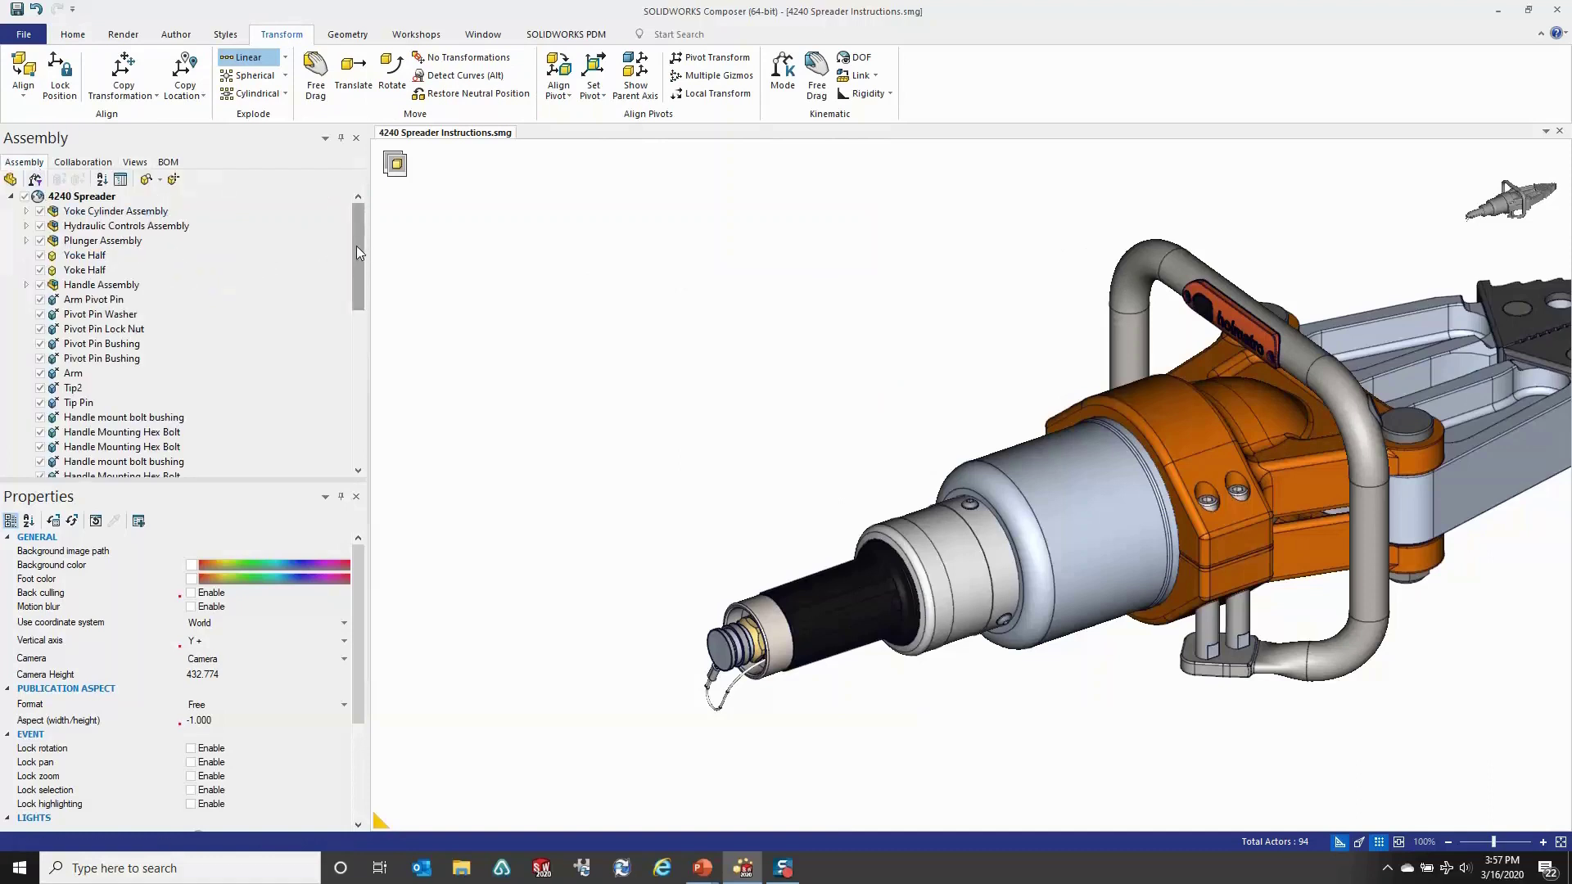
{"action": "left_click", "coordinate": [26, 284]}
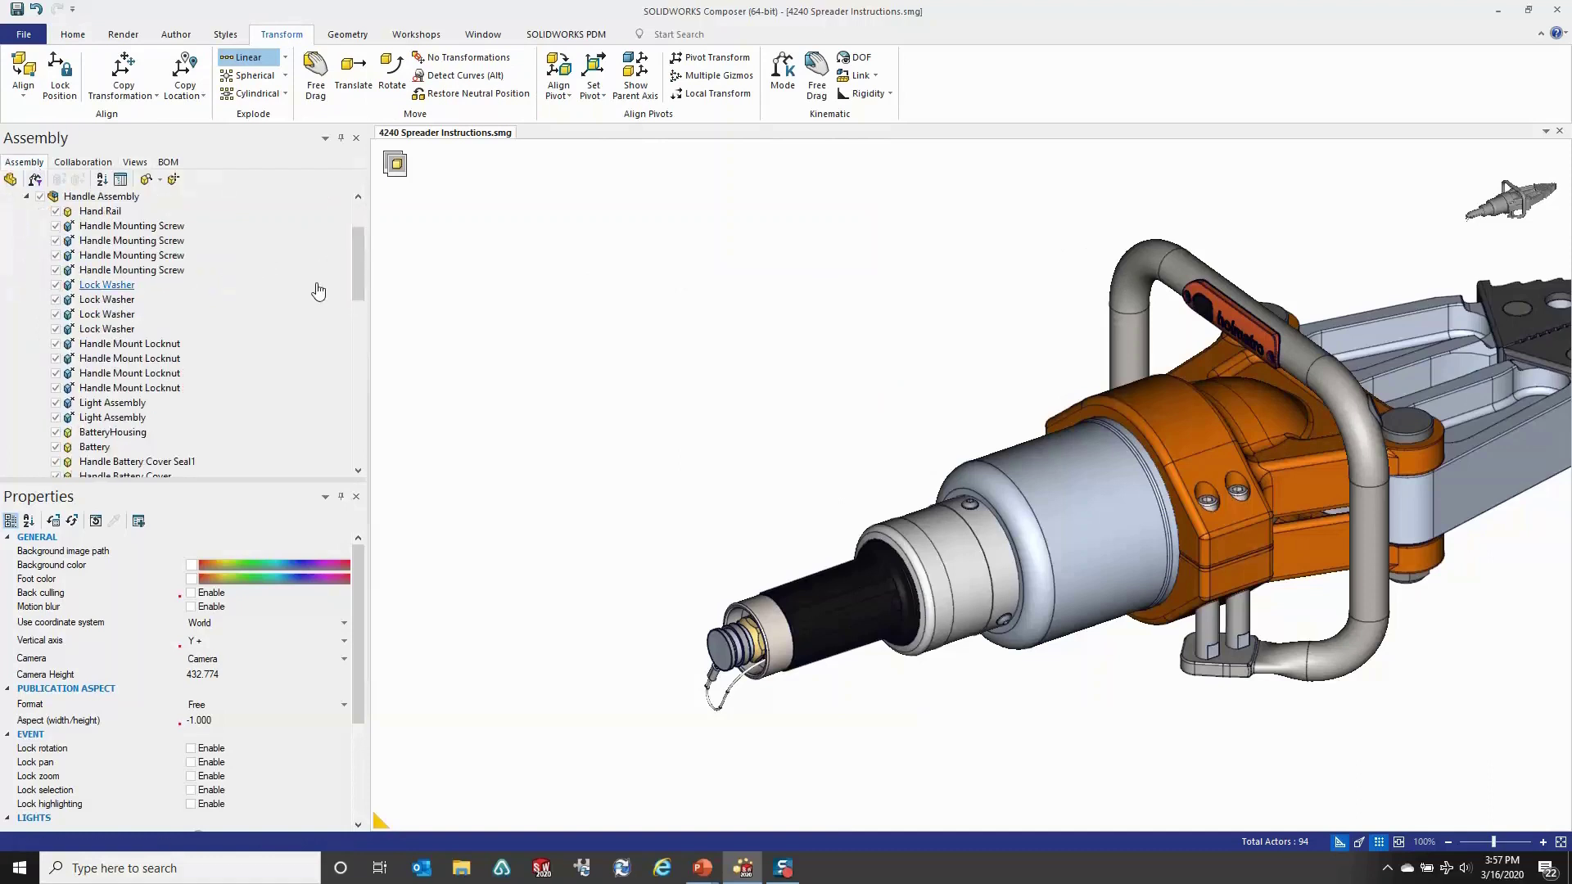
{"action": "left_click_drag", "start_coordinate": [356, 258], "coordinate": [366, 298]}
{"action": "left_click", "coordinate": [120, 358]}
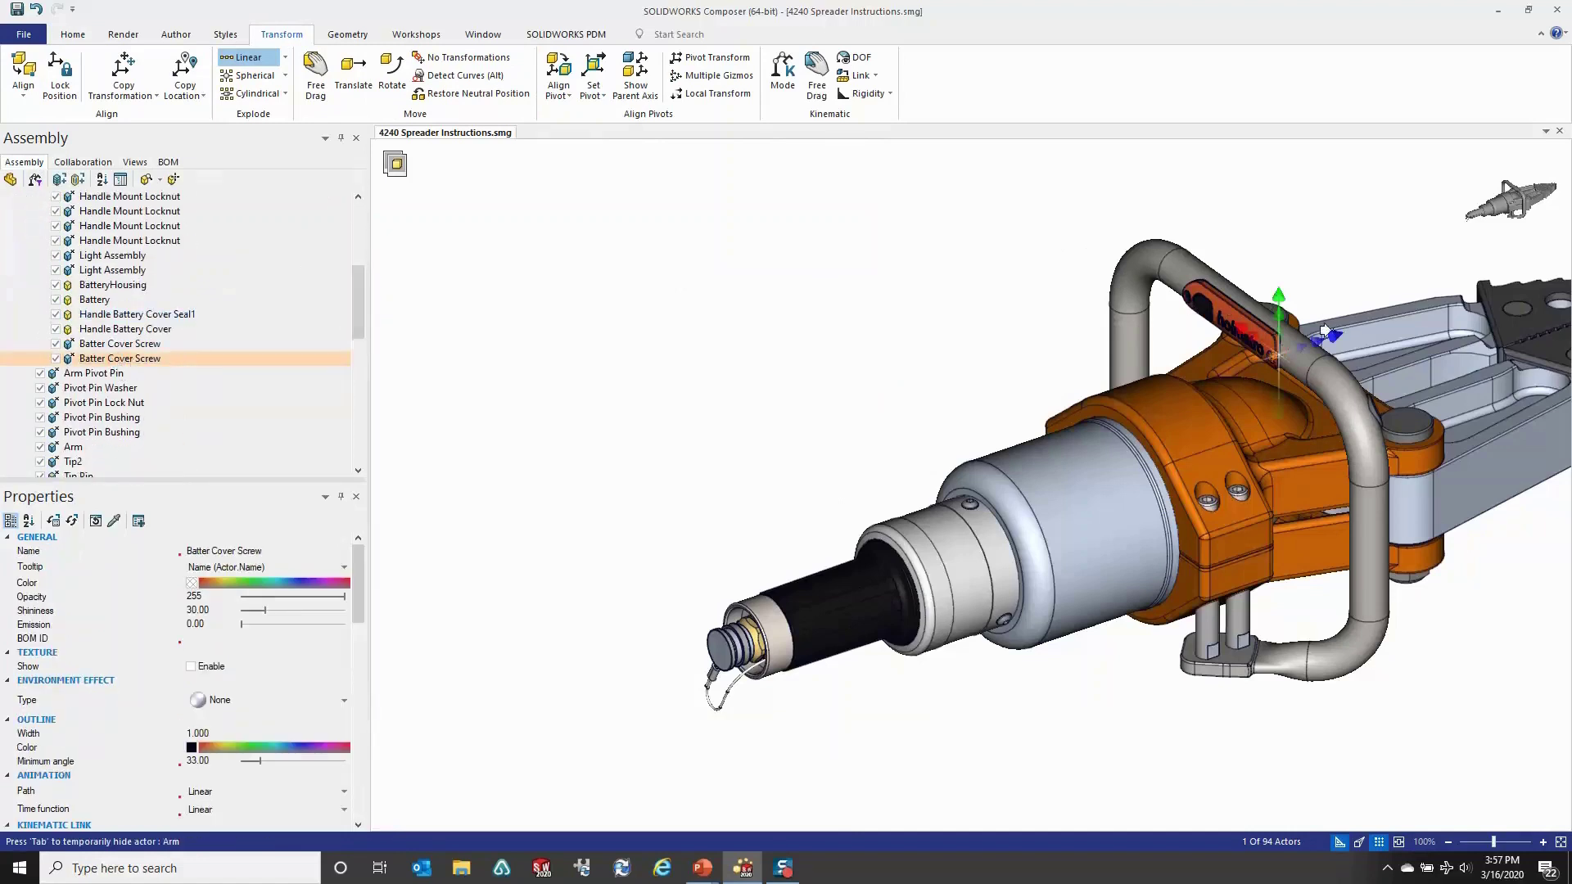
{"action": "left_click_drag", "start_coordinate": [1326, 331], "coordinate": [928, 462]}
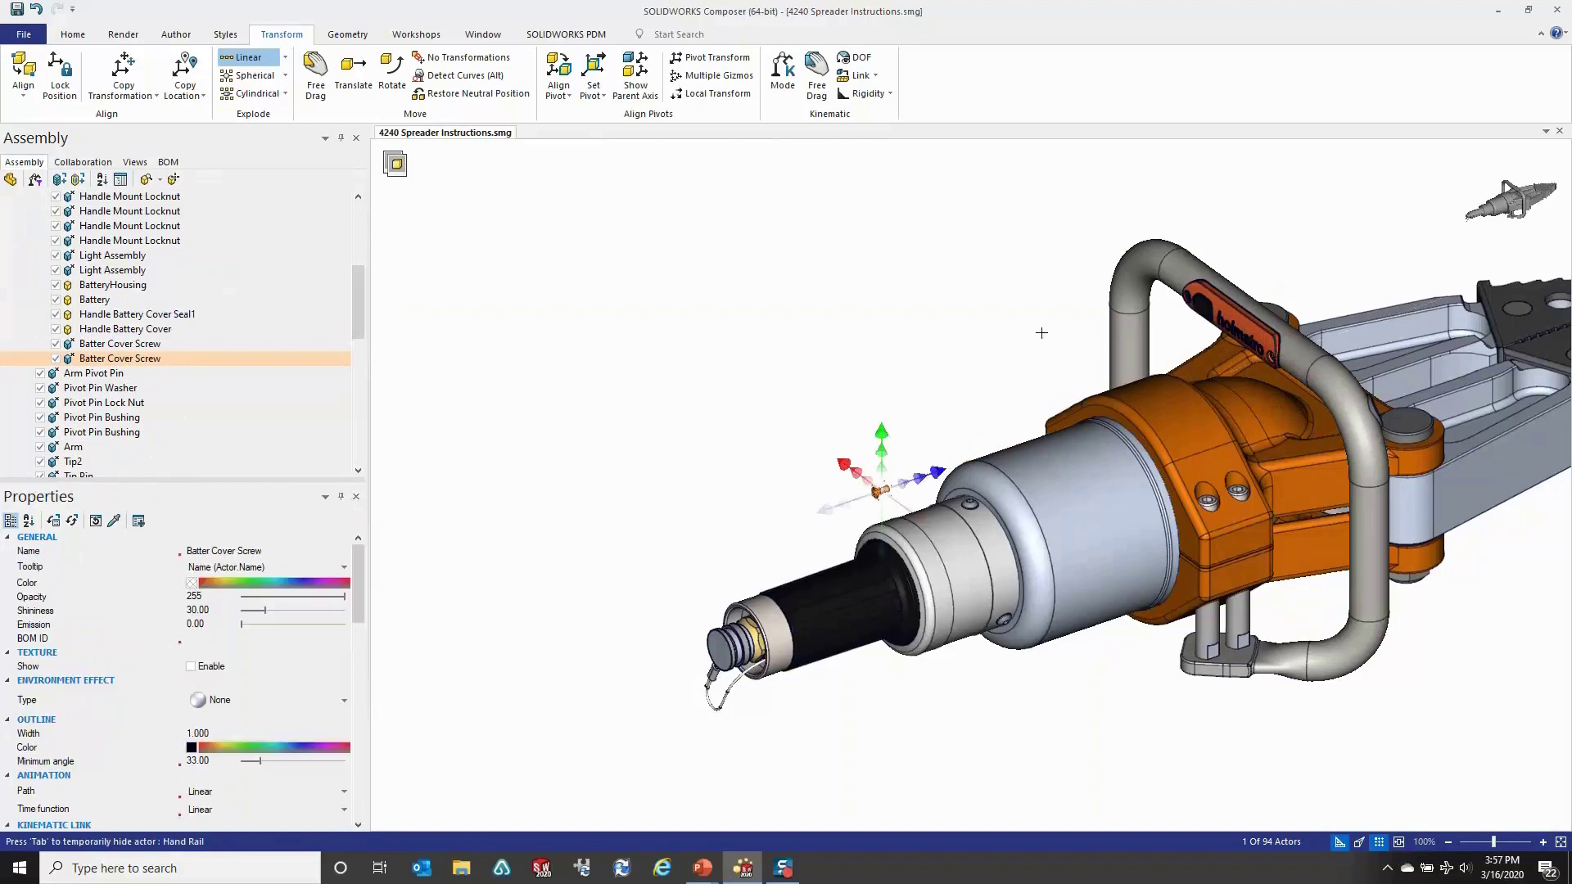
Pull the other Batter Cover Screw straight out of the handle by about 265 in the same direction.
{"action": "left_click", "coordinate": [140, 345]}
{"action": "left_click_drag", "start_coordinate": [1249, 281], "coordinate": [867, 397]}
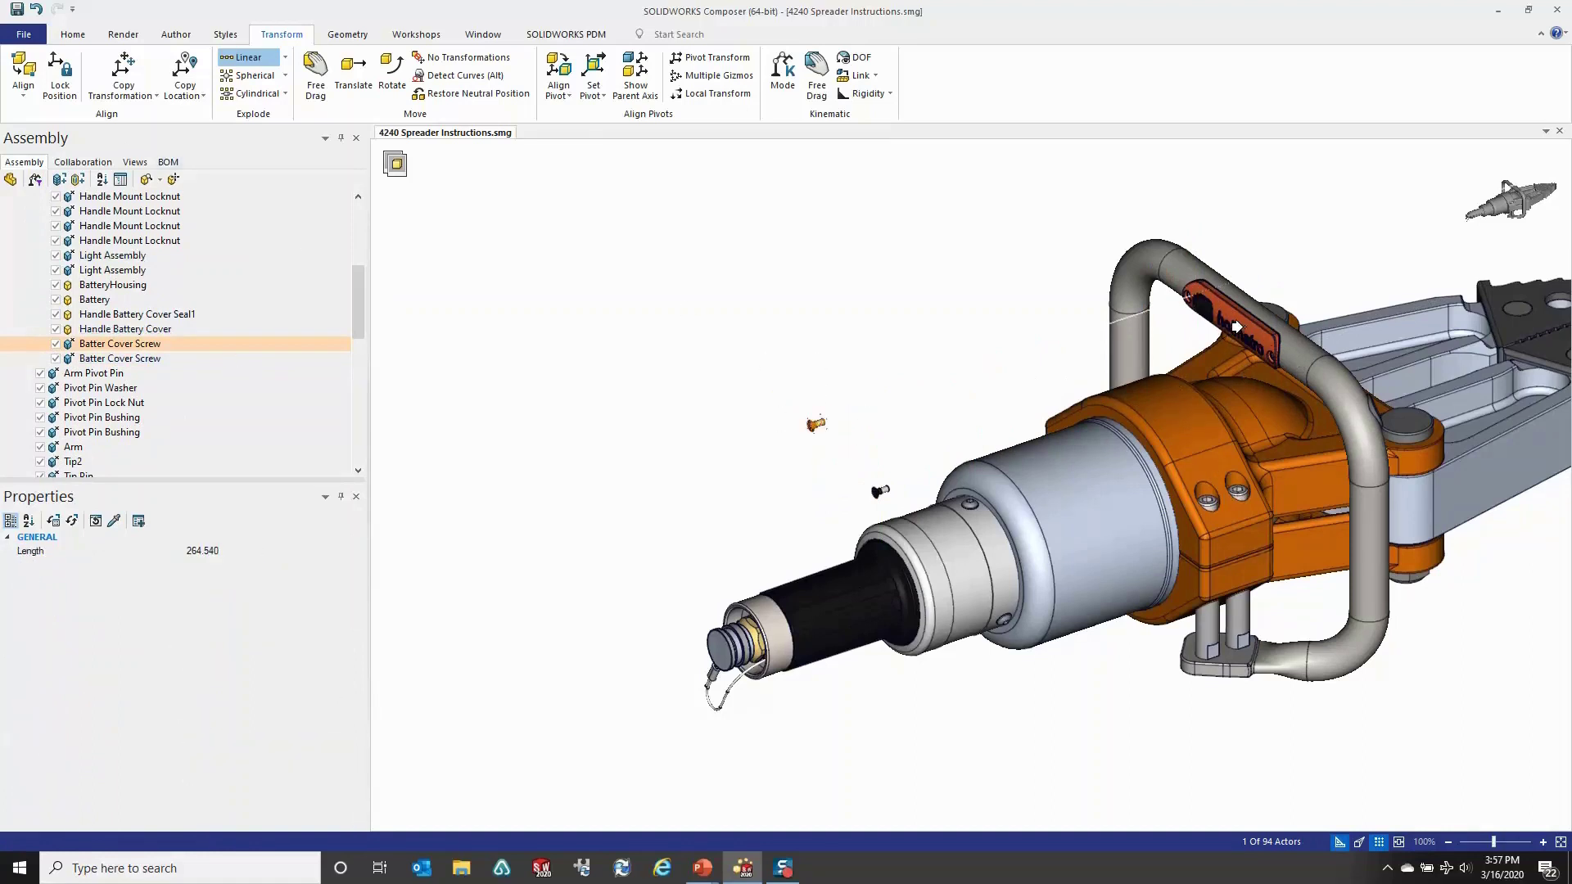
{"action": "key", "text": "Escape"}
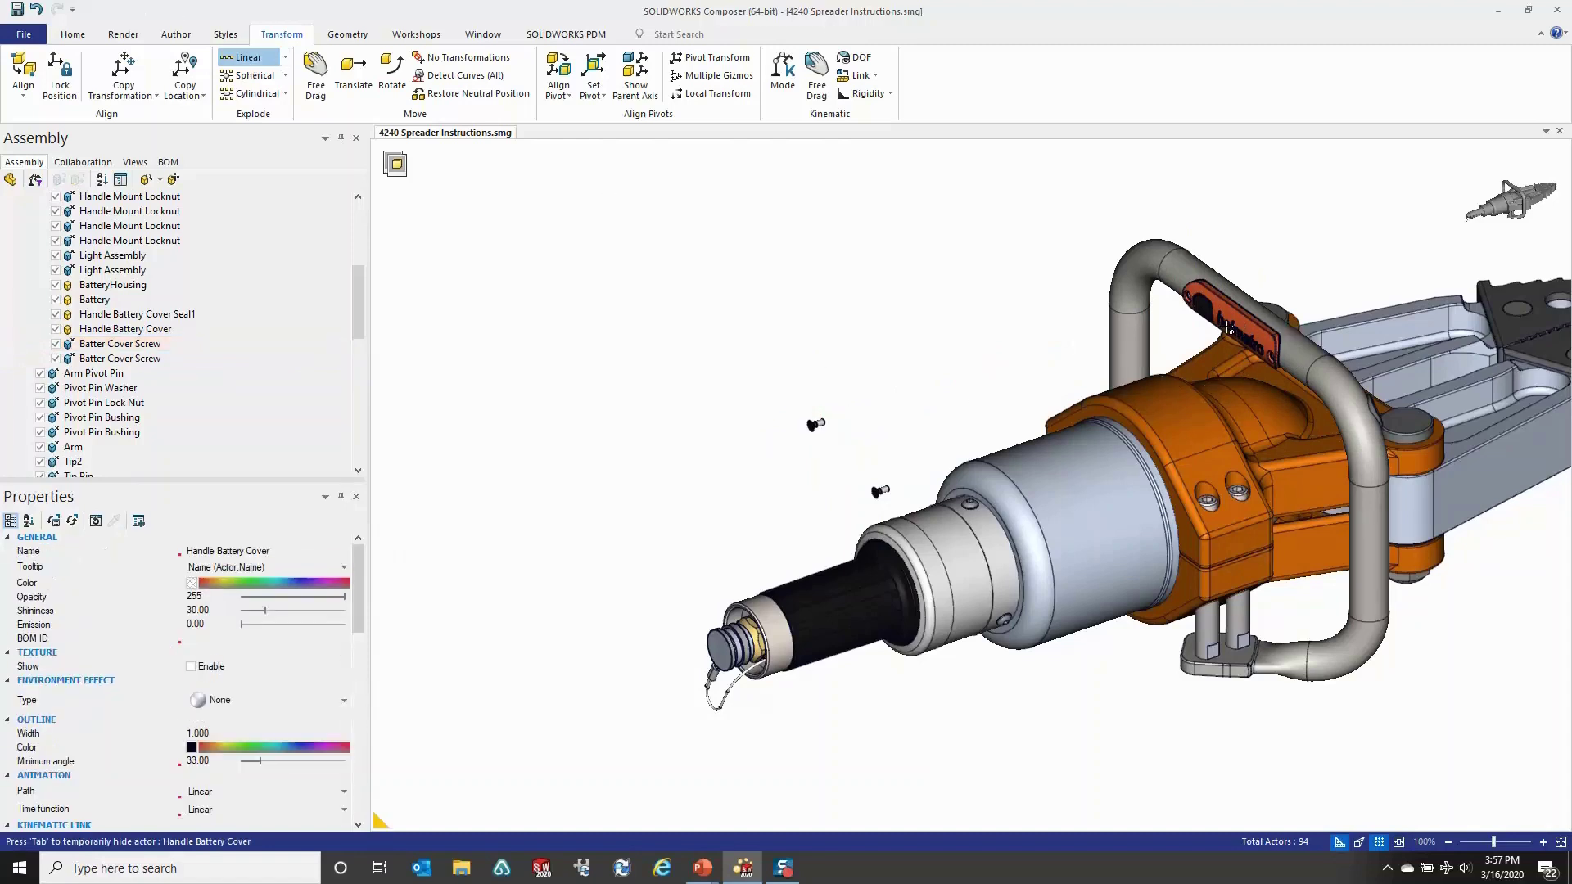
Explode the Handle Battery Cover, its seal and the battery outward in sequence between the screws and the handle.
{"action": "left_click", "coordinate": [1226, 334]}
{"action": "left_click_drag", "start_coordinate": [1267, 316], "coordinate": [1162, 354]}
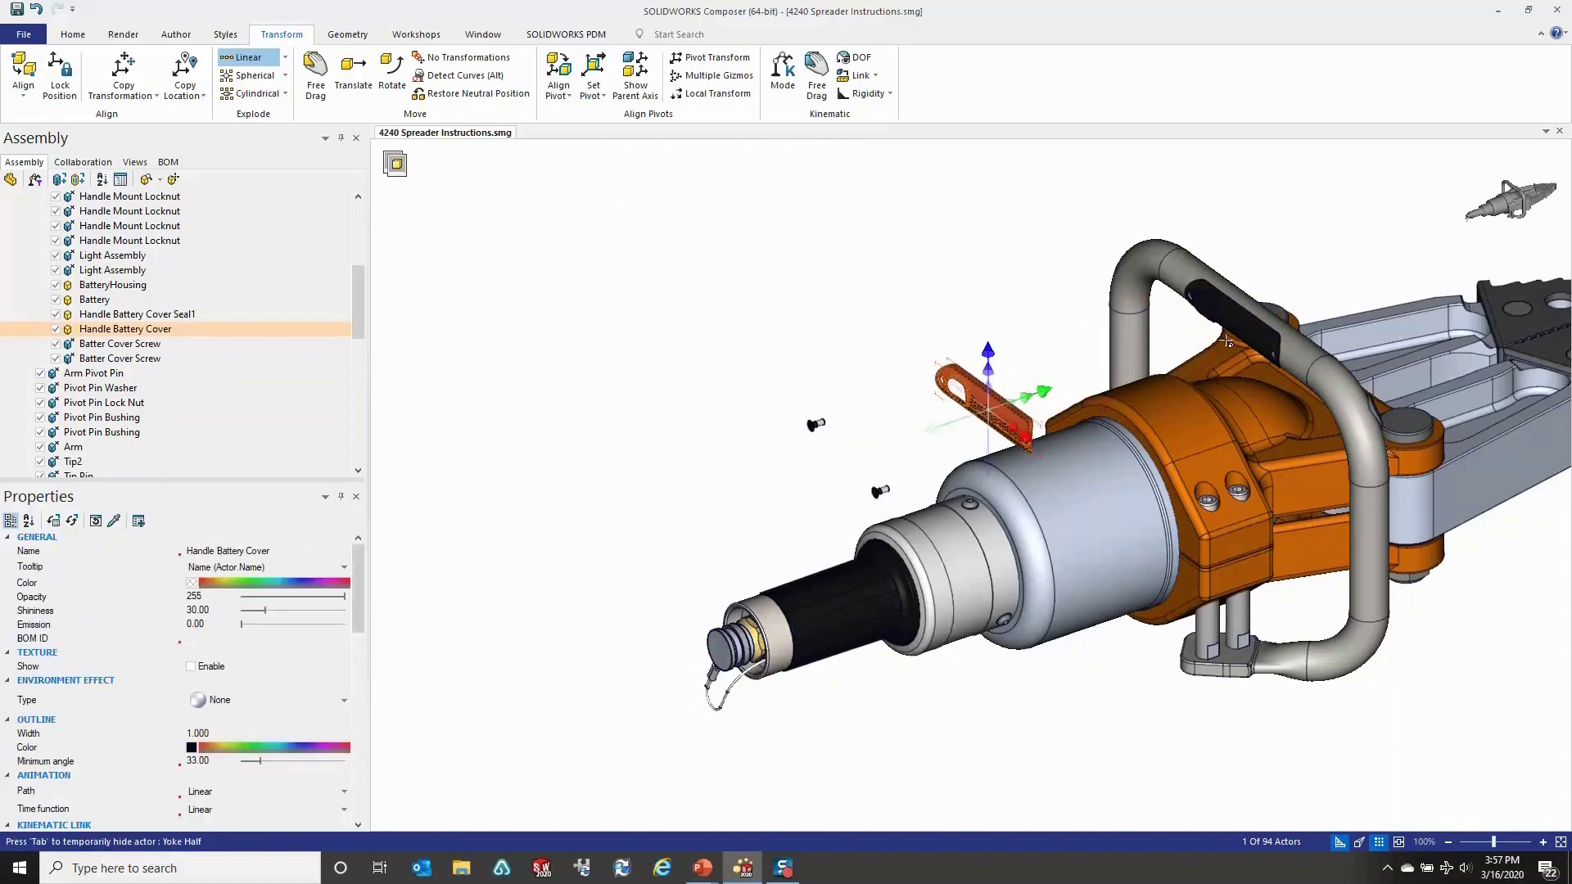
{"action": "left_click", "coordinate": [1230, 327]}
{"action": "left_click_drag", "start_coordinate": [1282, 308], "coordinate": [1249, 336]}
{"action": "left_click", "coordinate": [1241, 331]}
{"action": "left_click", "coordinate": [833, 261]}
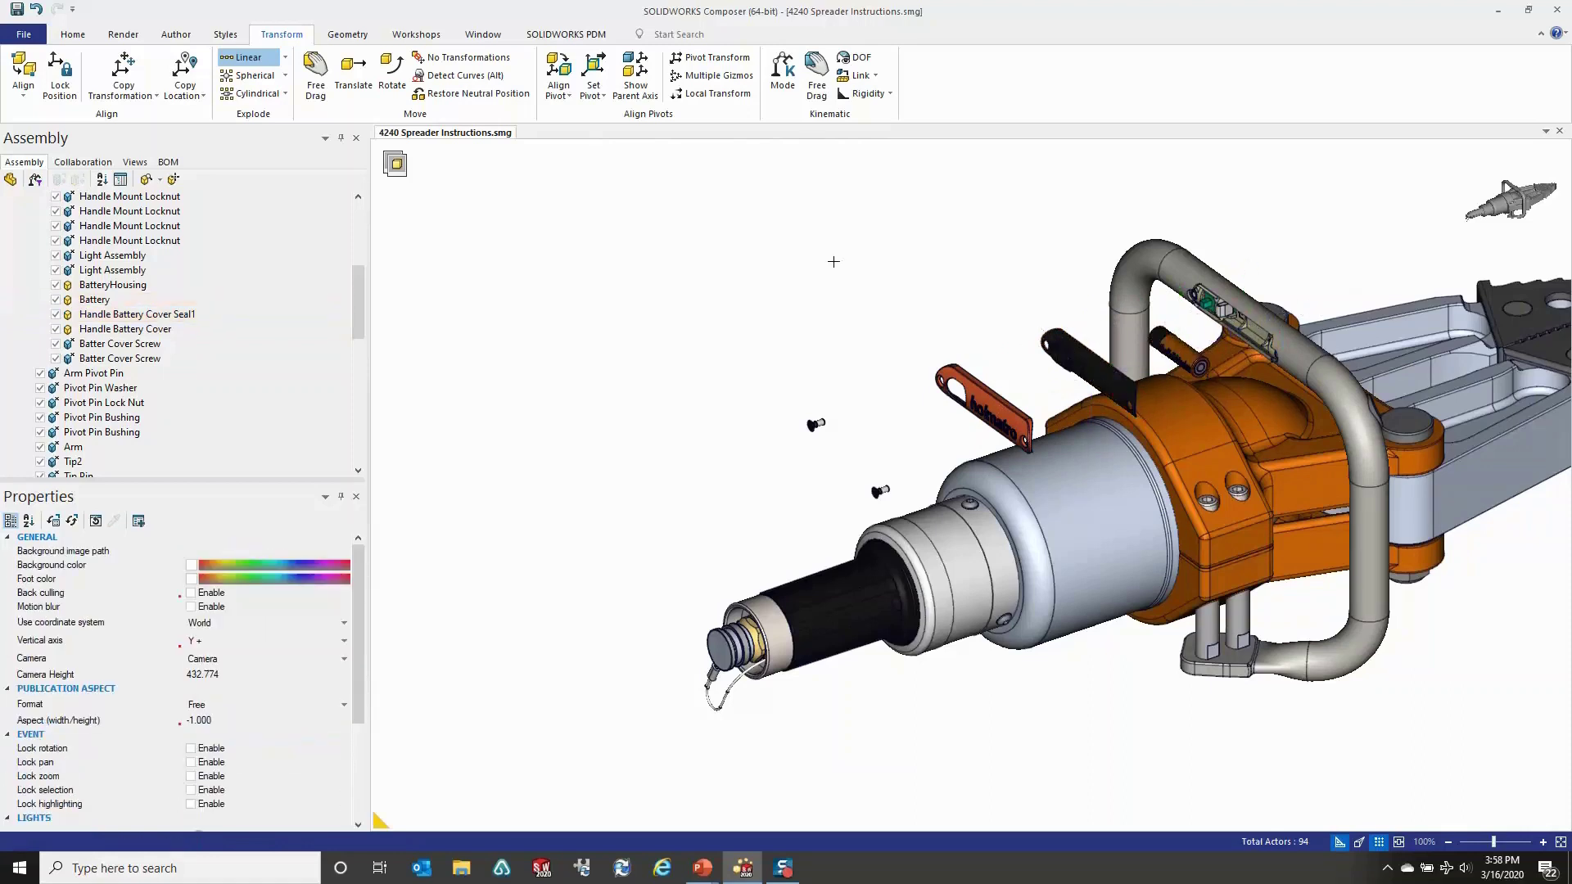
Frame the exploded battery parts closer and update the Battery Removal view with the exploded state.
{"action": "middle_click_drag", "start_coordinate": [848, 288], "coordinate": [878, 335]}
{"action": "scroll", "coordinate": [872, 343], "scroll_direction": "up", "scroll_amount": 5}
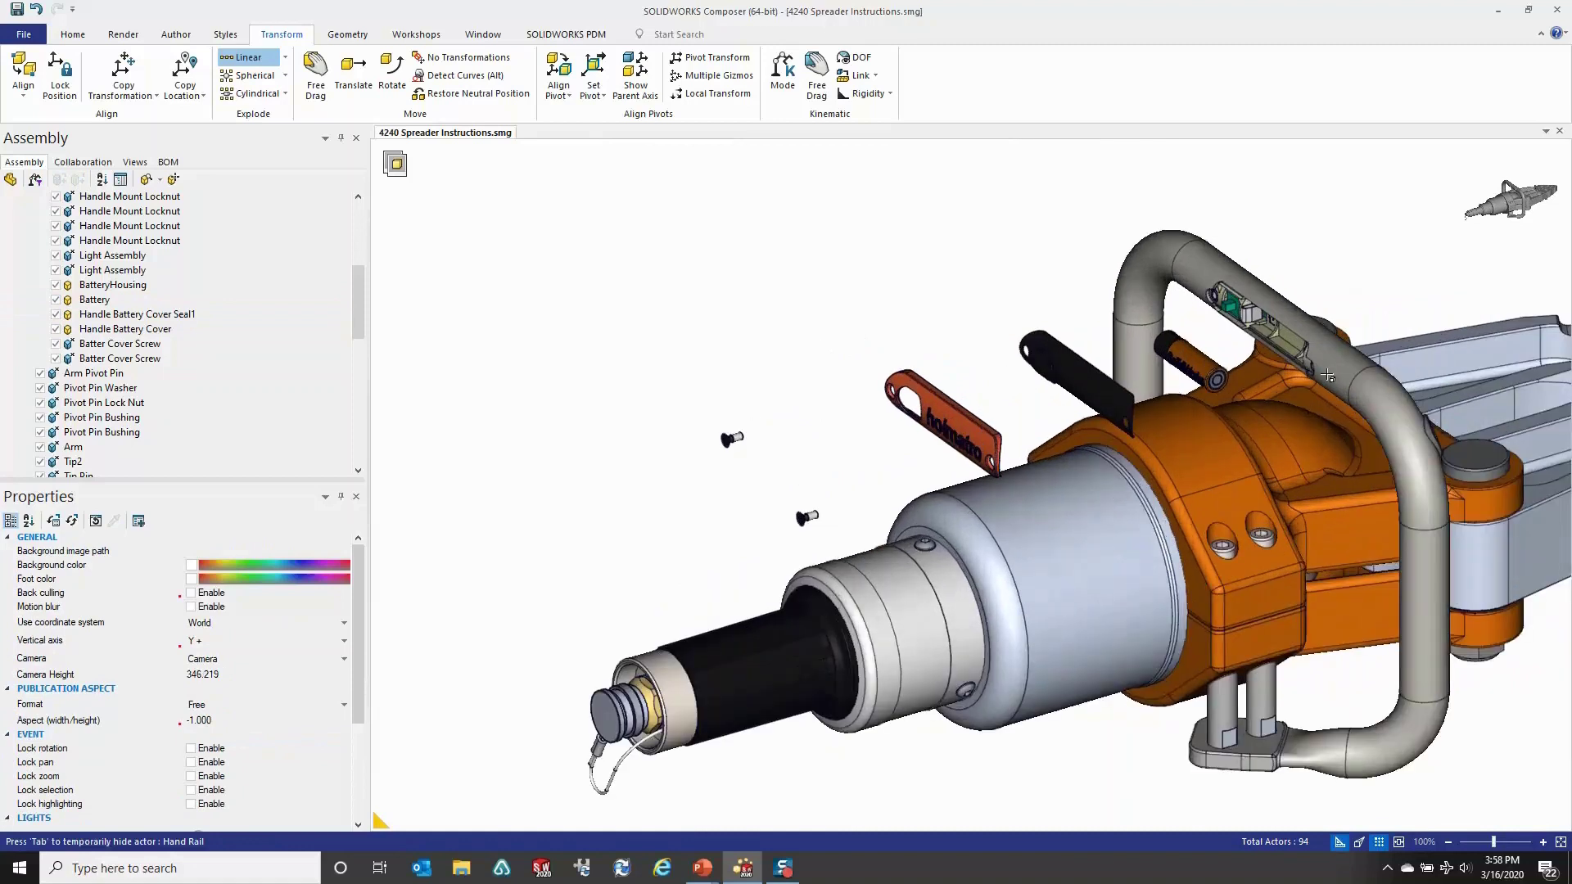
{"action": "left_click", "coordinate": [131, 163]}
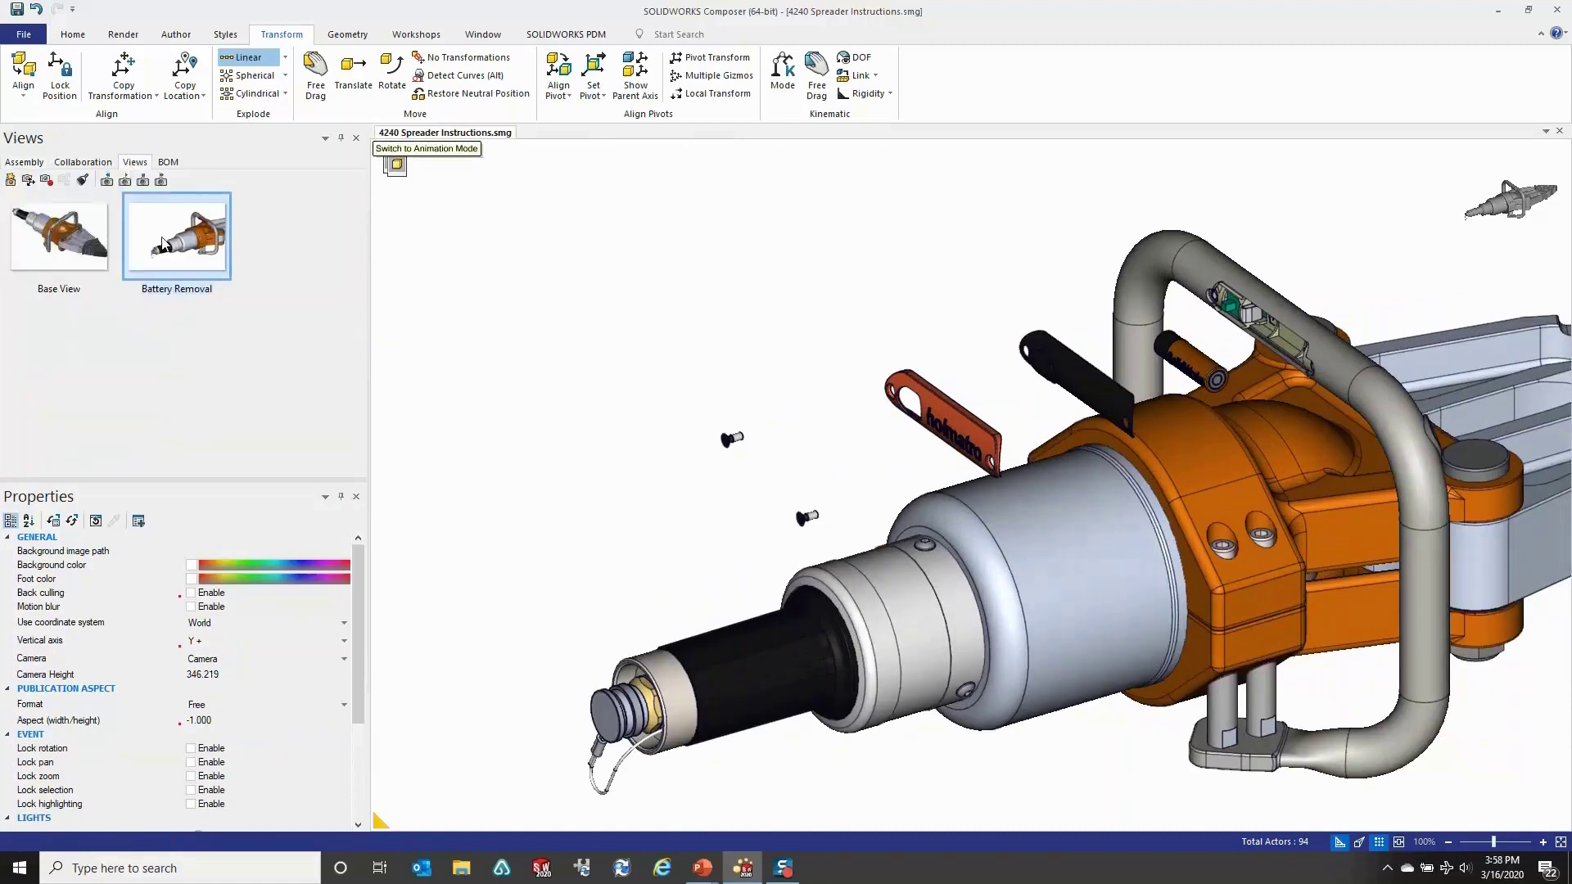
{"action": "left_click", "coordinate": [48, 182]}
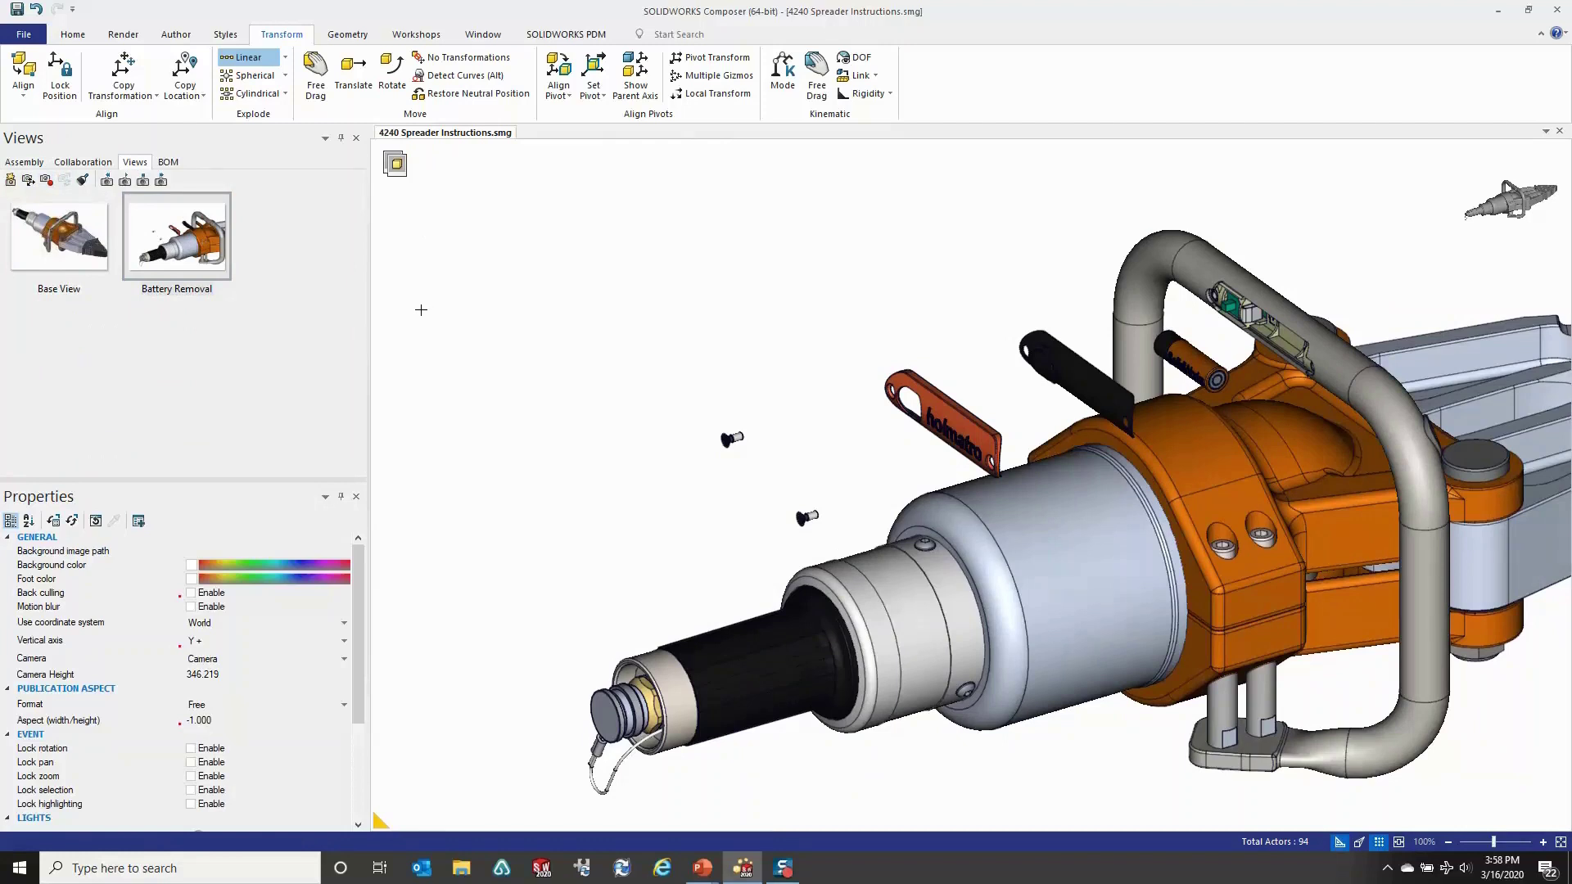
End the linear explode and draw an arrow about 205 long along the upper exploded screw's axis, with its head at the screw.
{"action": "left_click", "coordinate": [247, 58]}
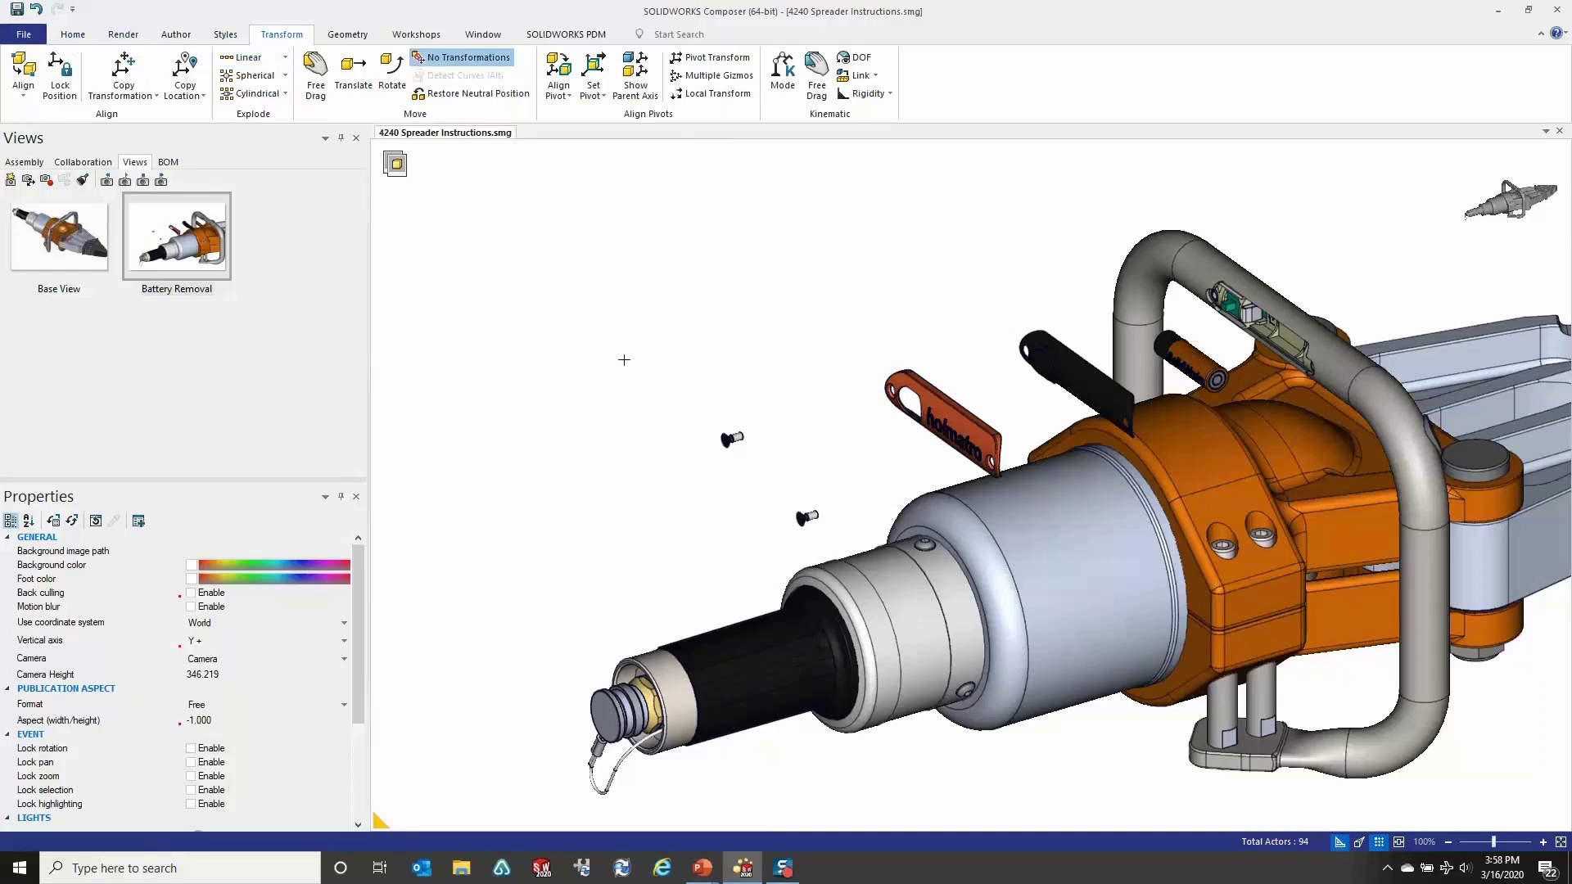
{"action": "left_click", "coordinate": [176, 37]}
{"action": "left_click", "coordinate": [168, 78]}
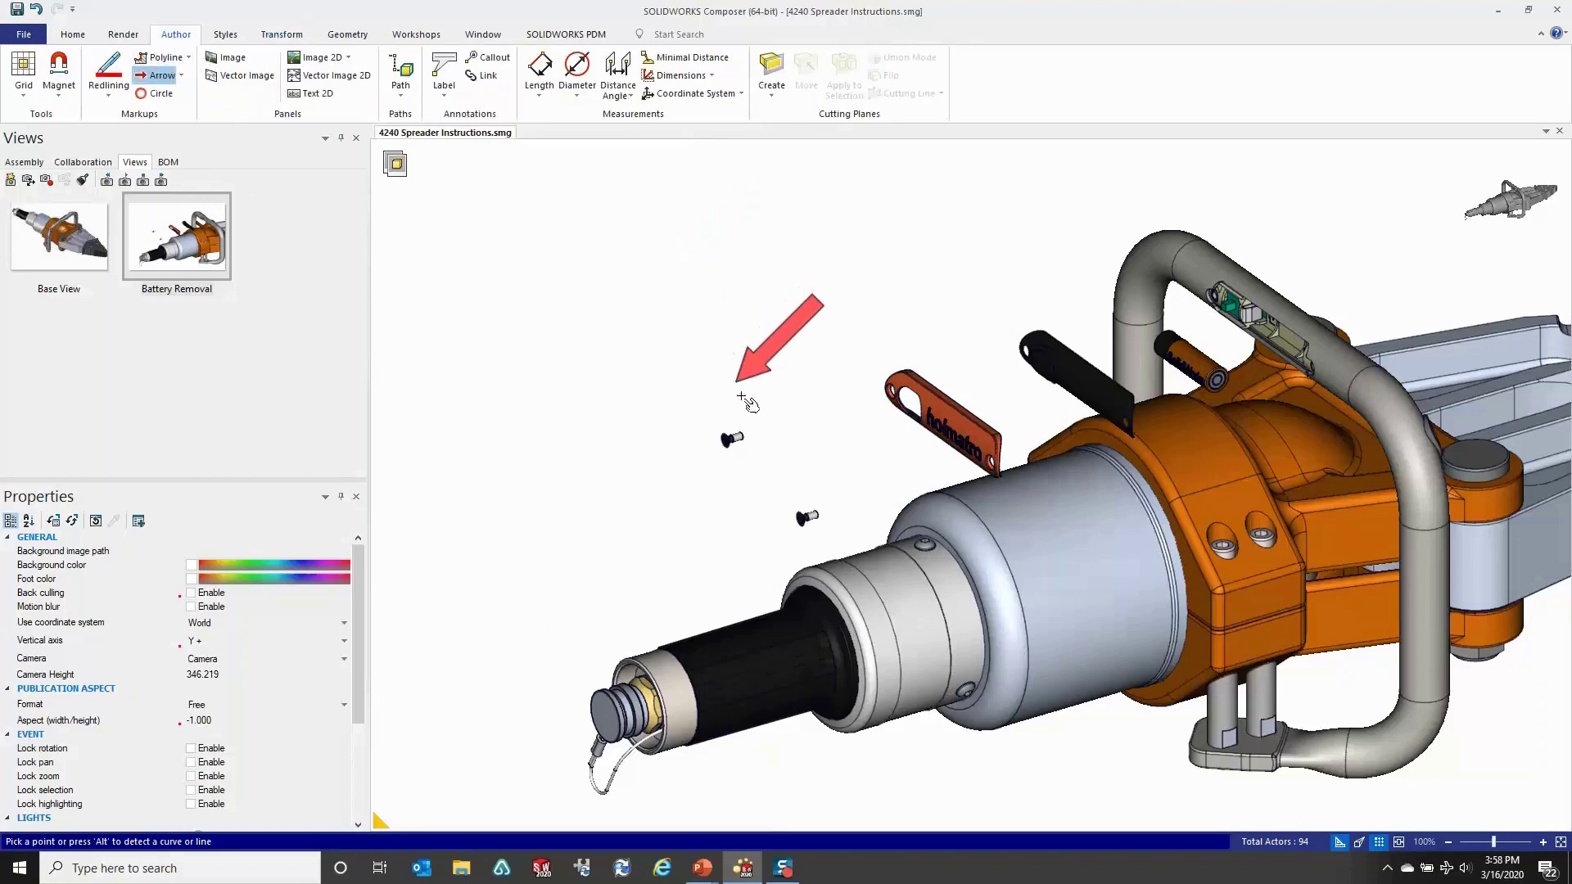
{"action": "key", "text": "alt"}
{"action": "left_click", "coordinate": [742, 439], "text": "alt"}
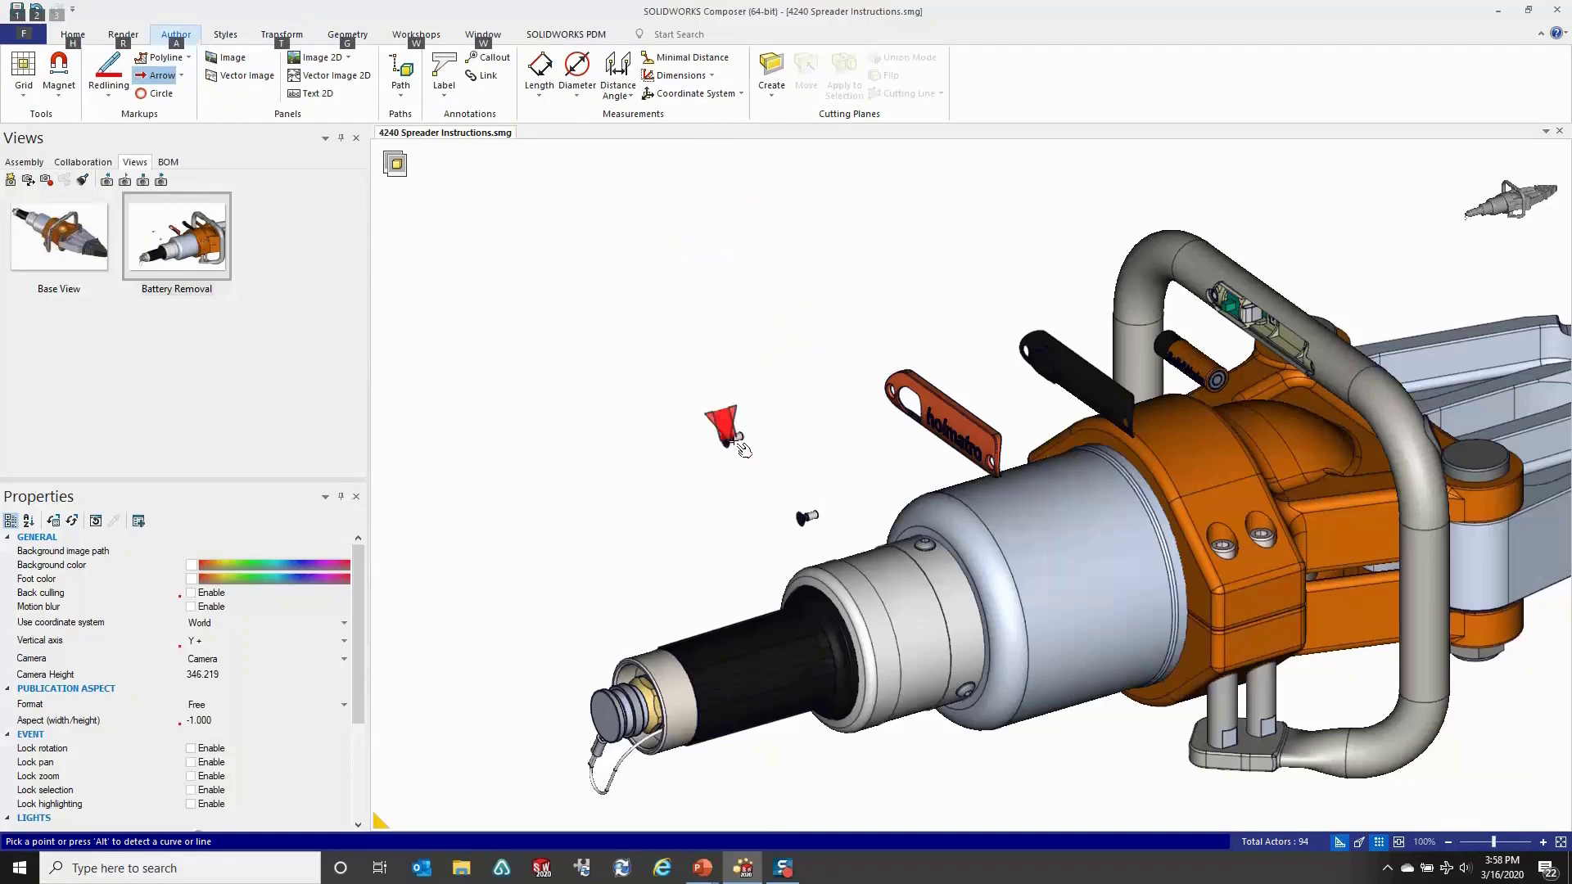
{"action": "scroll", "coordinate": [737, 445], "scroll_direction": "up", "scroll_amount": 3}
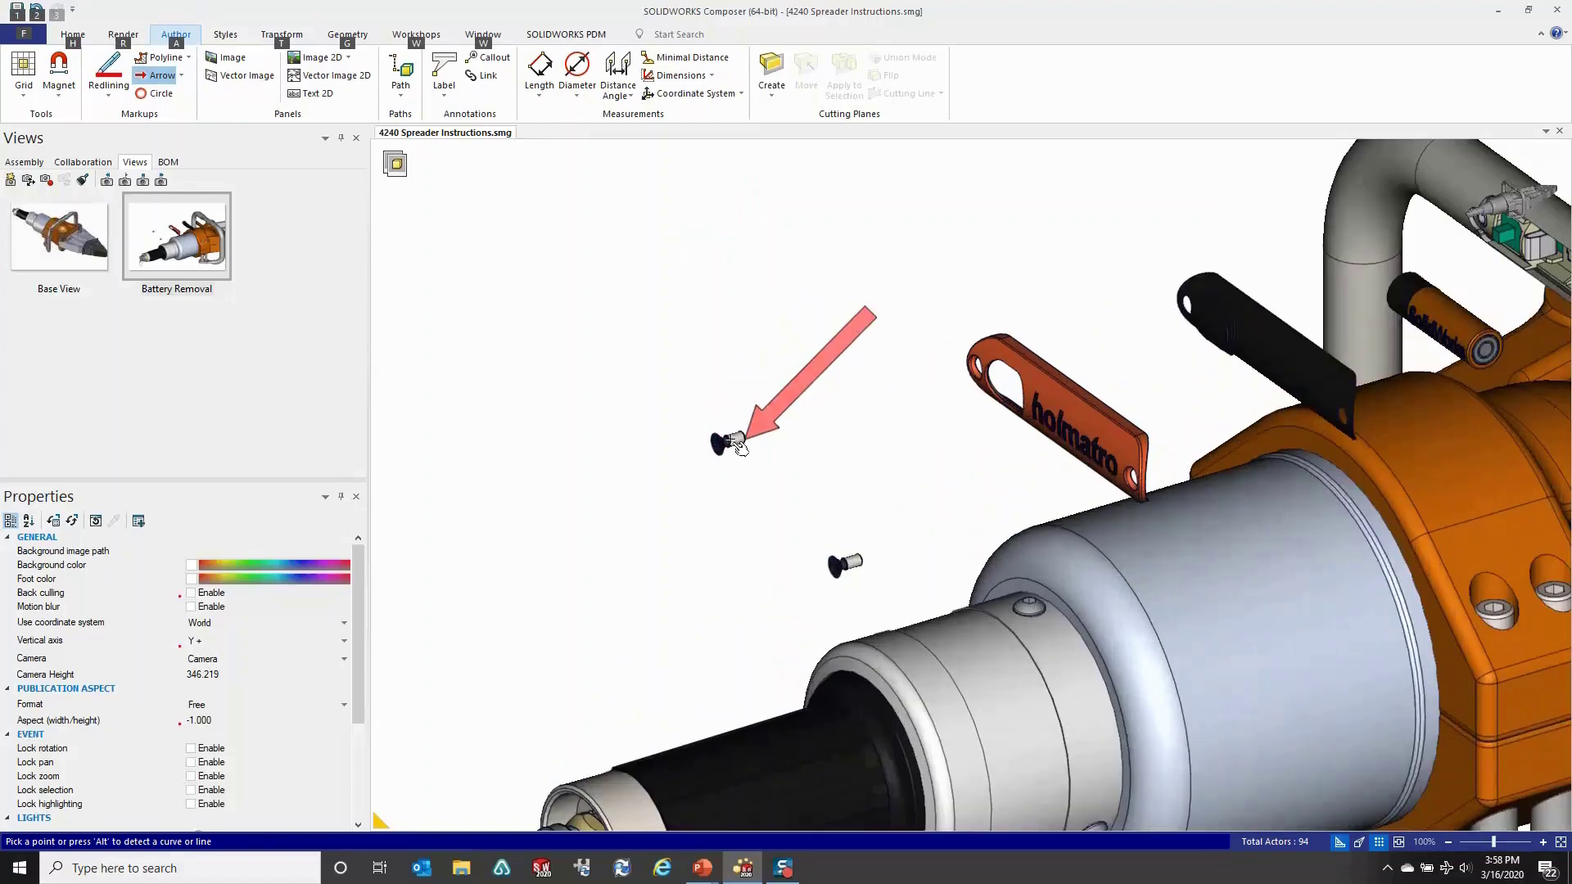
{"action": "left_click", "coordinate": [743, 443], "text": "alt"}
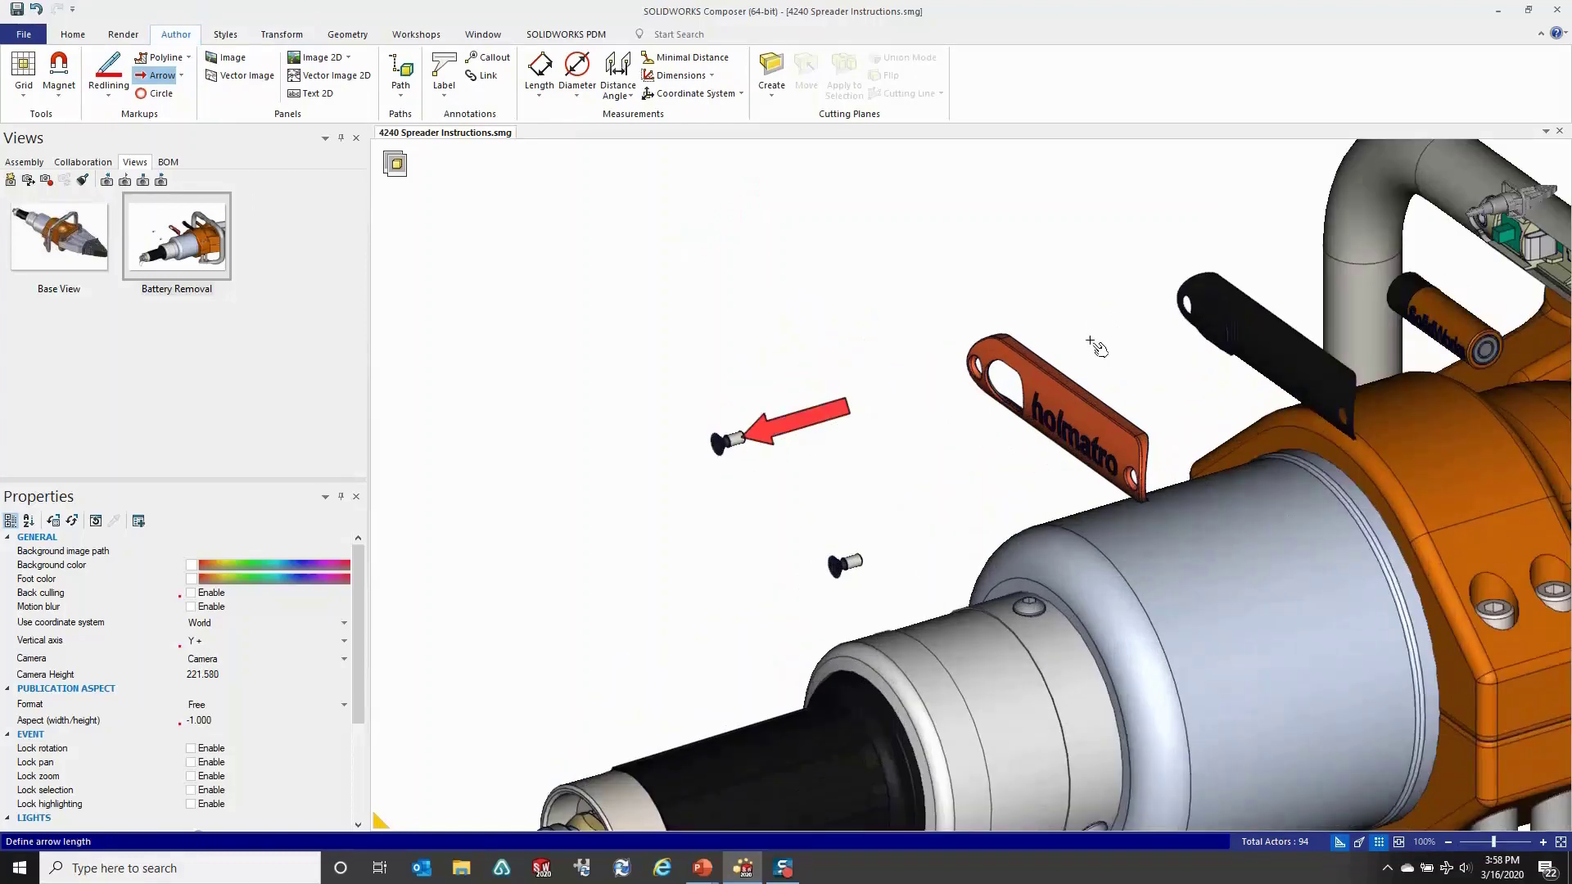
{"action": "left_click", "coordinate": [1279, 279], "text": "alt"}
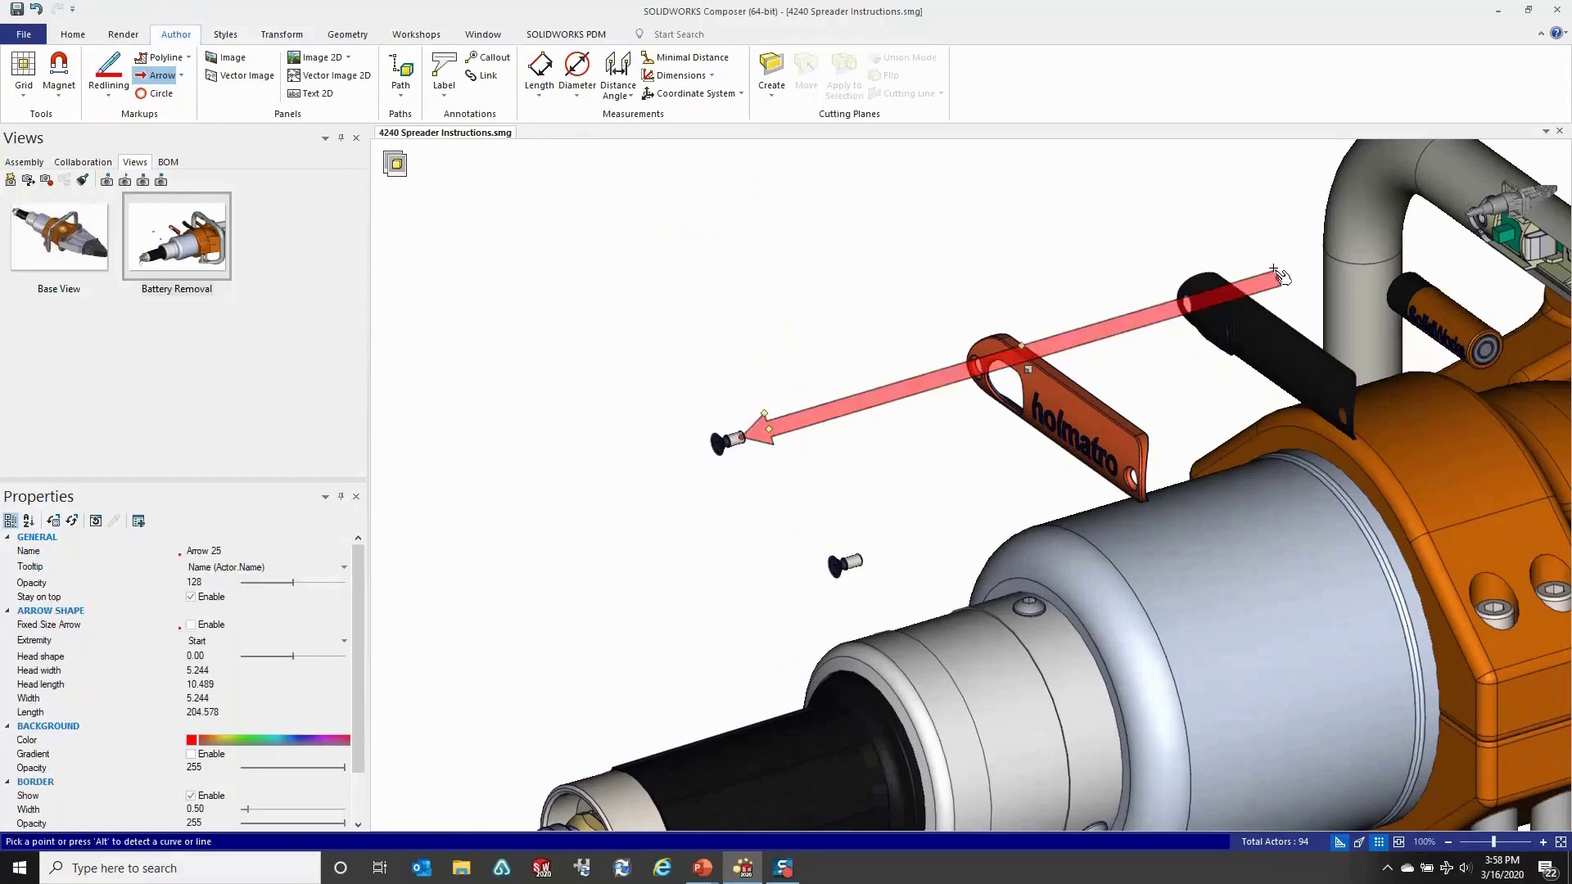
Draw a second arrow about 223 long along the lower exploded screw's axis, with its head at the screw.
{"action": "left_click", "coordinate": [856, 561], "text": "alt"}
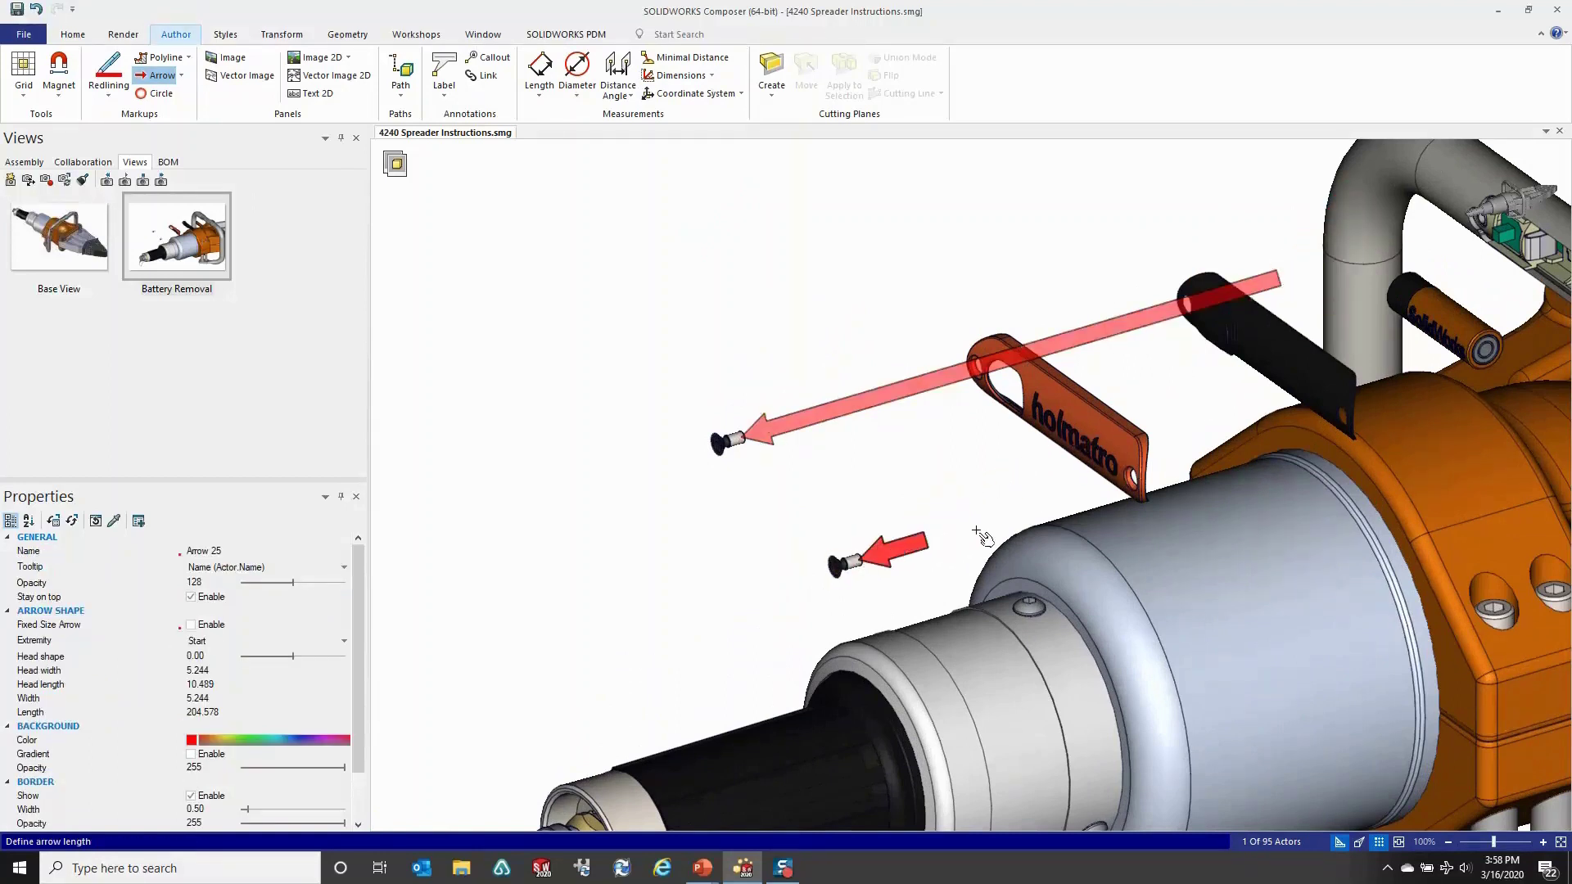
{"action": "left_click", "coordinate": [1446, 373]}
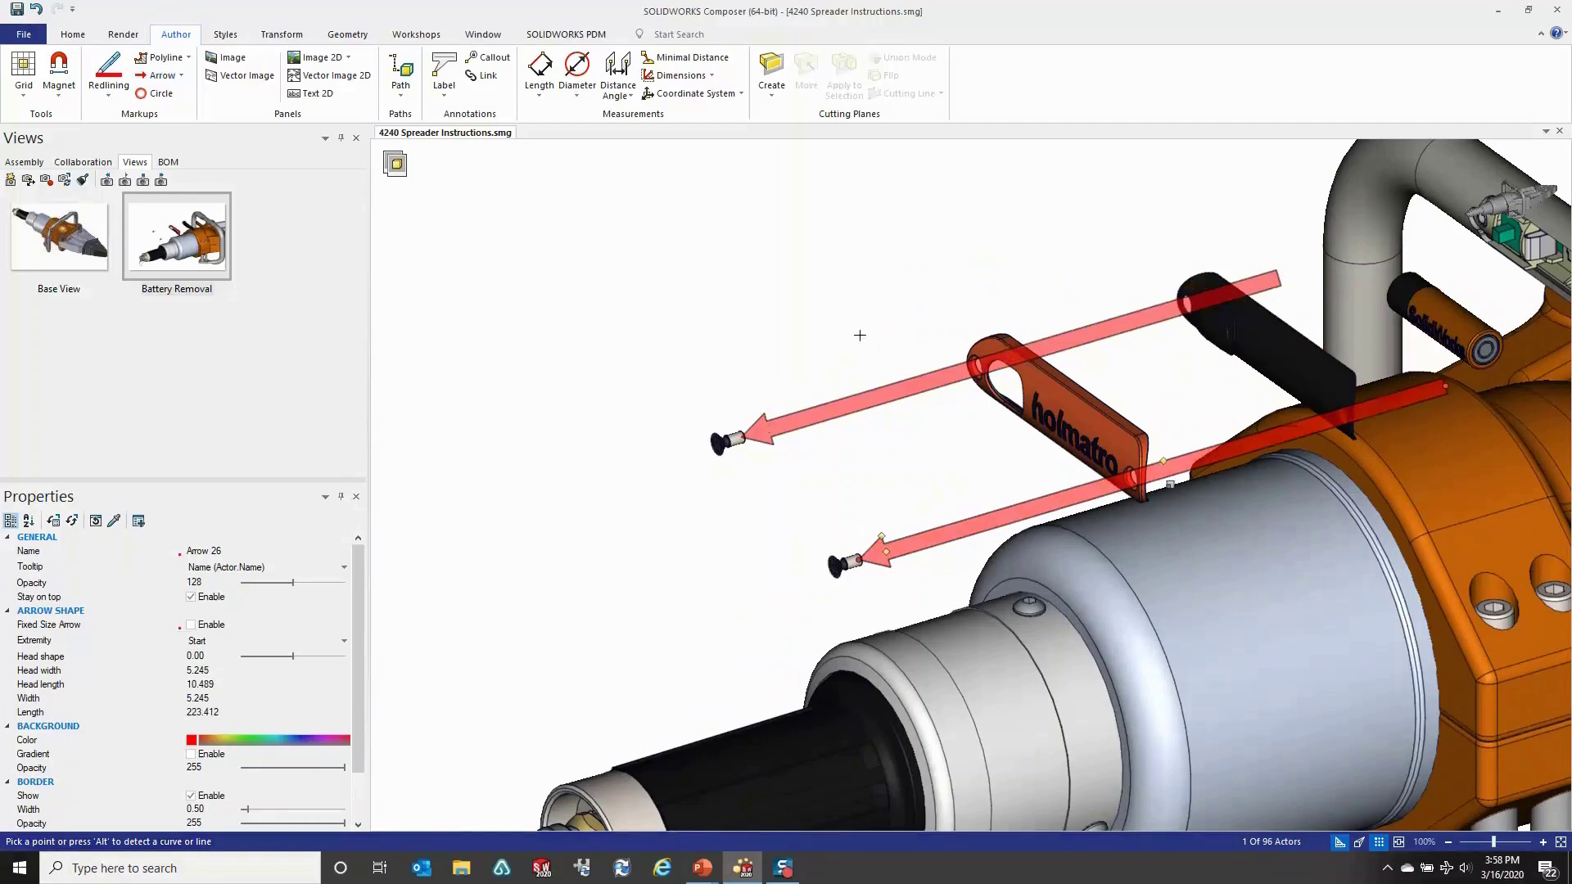
{"action": "key", "text": "Escape"}
Set both arrows' opacity to 132 and turn off Stay on top for them.
{"action": "scroll", "coordinate": [885, 387], "scroll_direction": "down", "scroll_amount": 1}
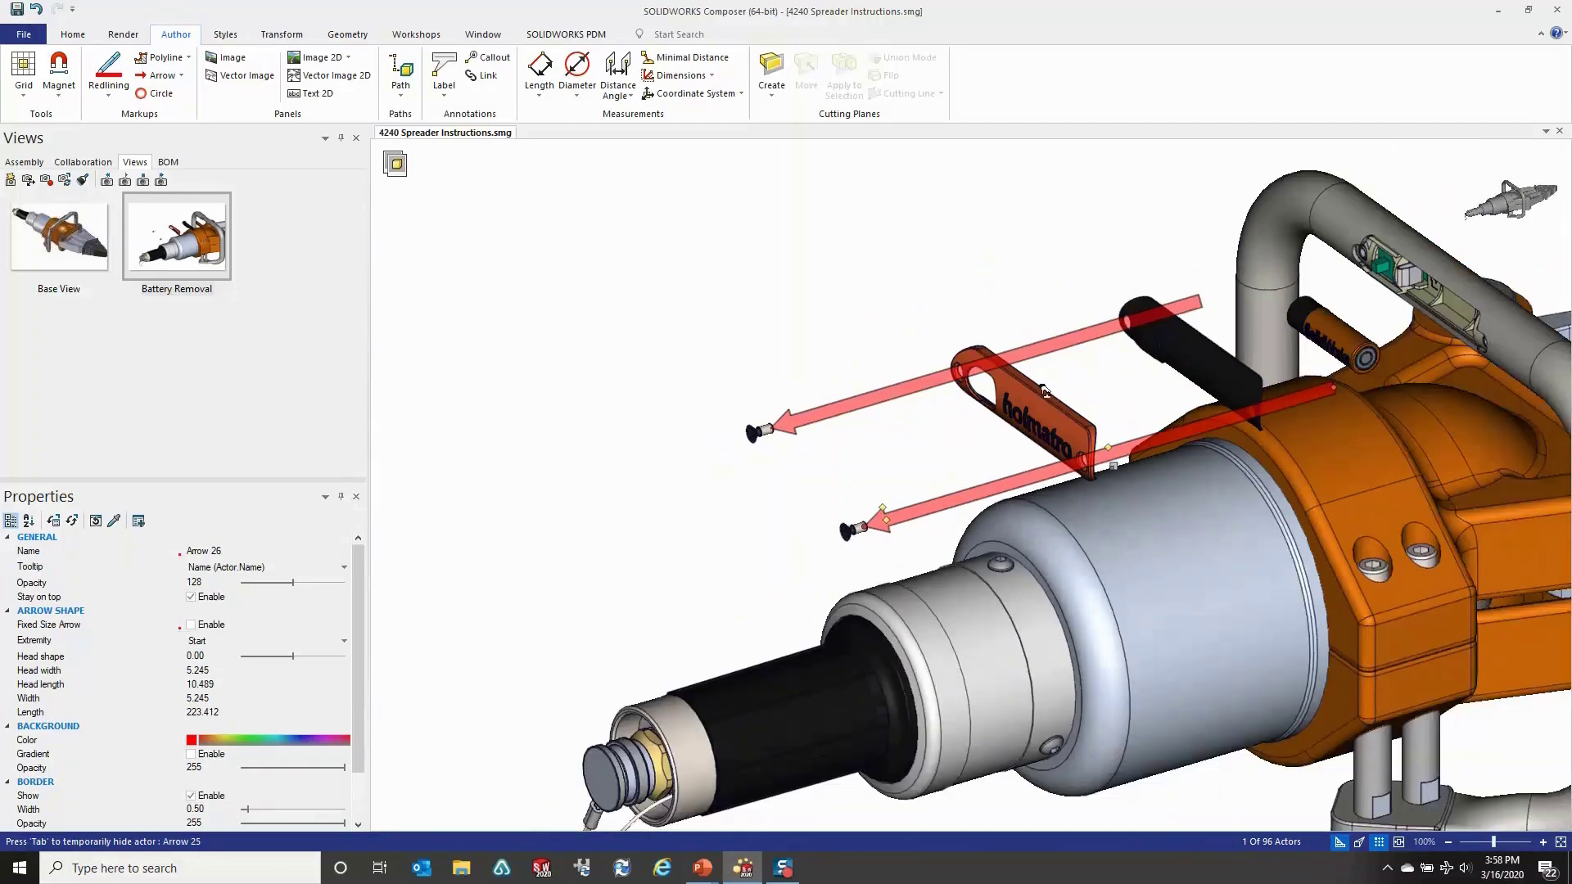
{"action": "scroll", "coordinate": [1298, 394], "scroll_direction": "down", "scroll_amount": 1}
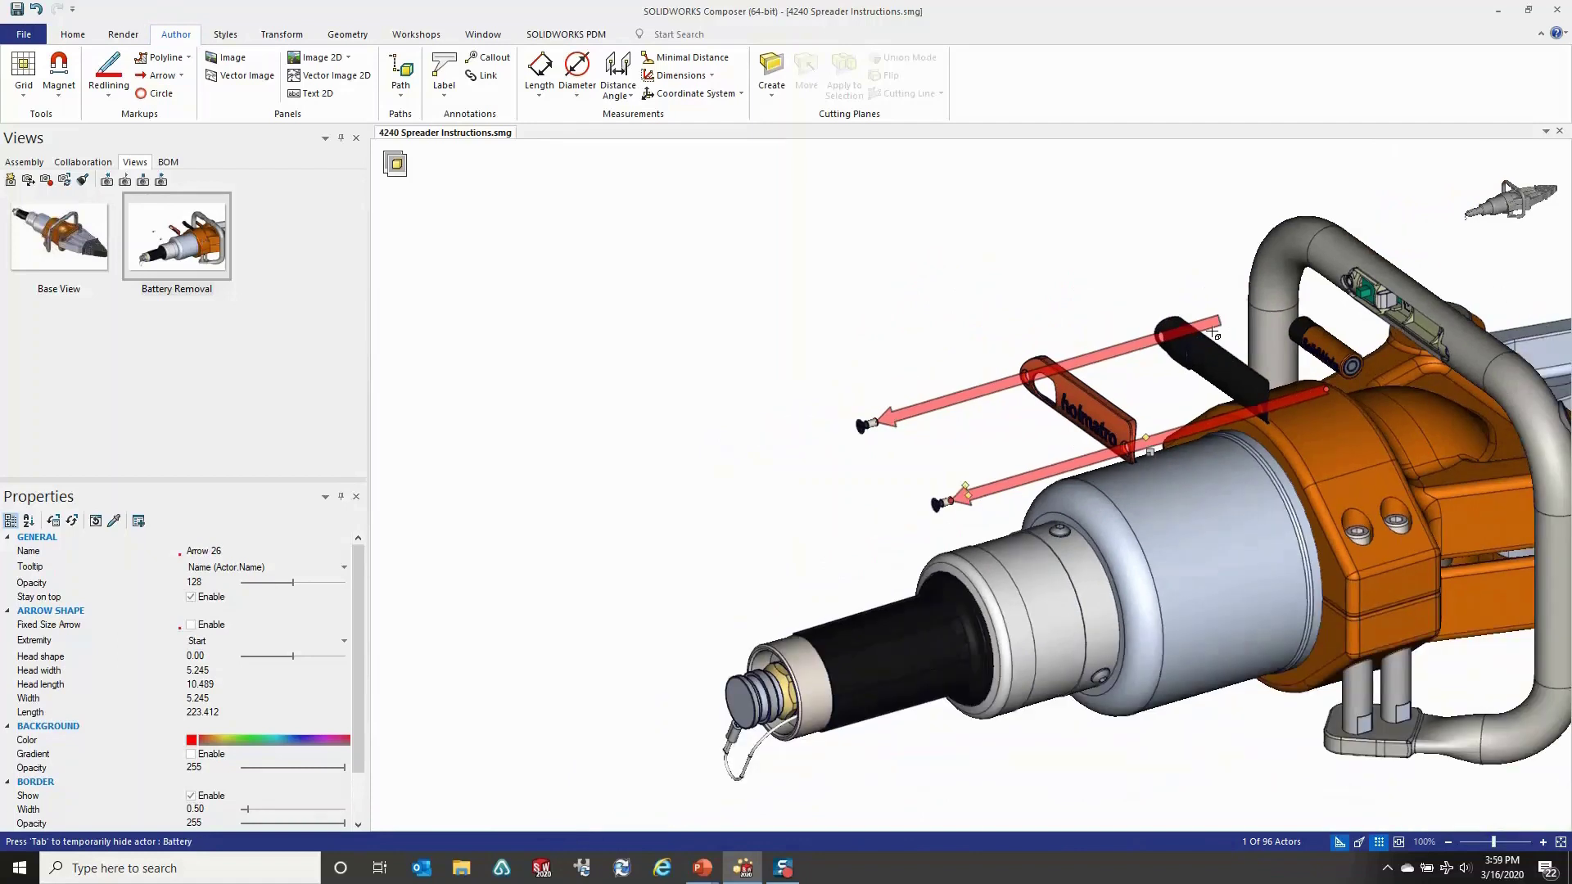
{"action": "middle_click_drag", "start_coordinate": [896, 342], "coordinate": [796, 362]}
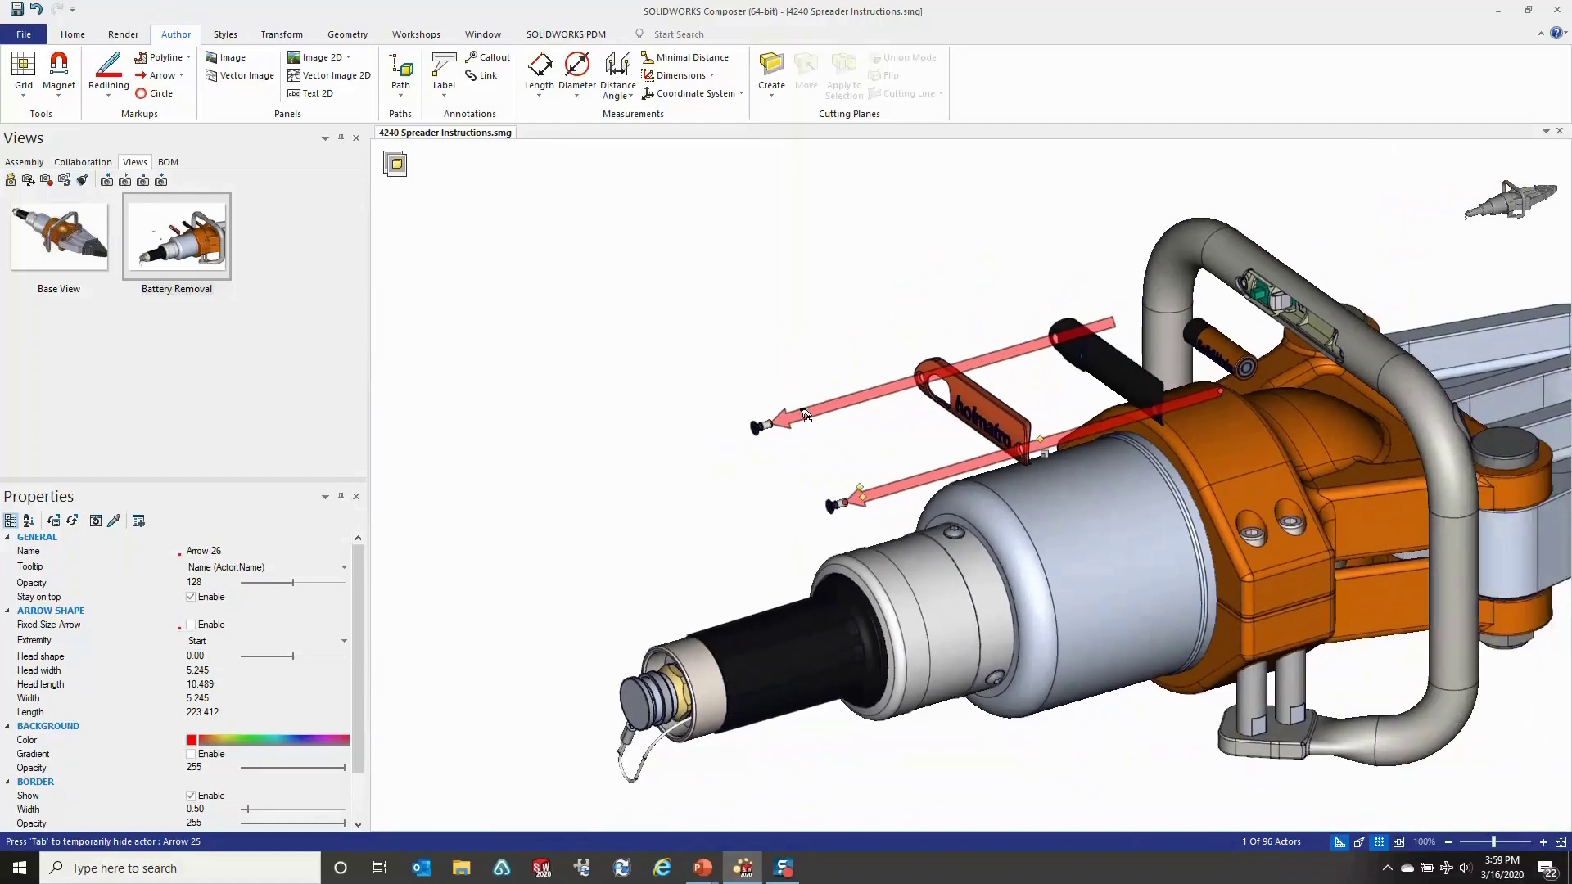
{"action": "left_click", "coordinate": [800, 404]}
{"action": "left_click", "coordinate": [864, 487], "text": "ctrl"}
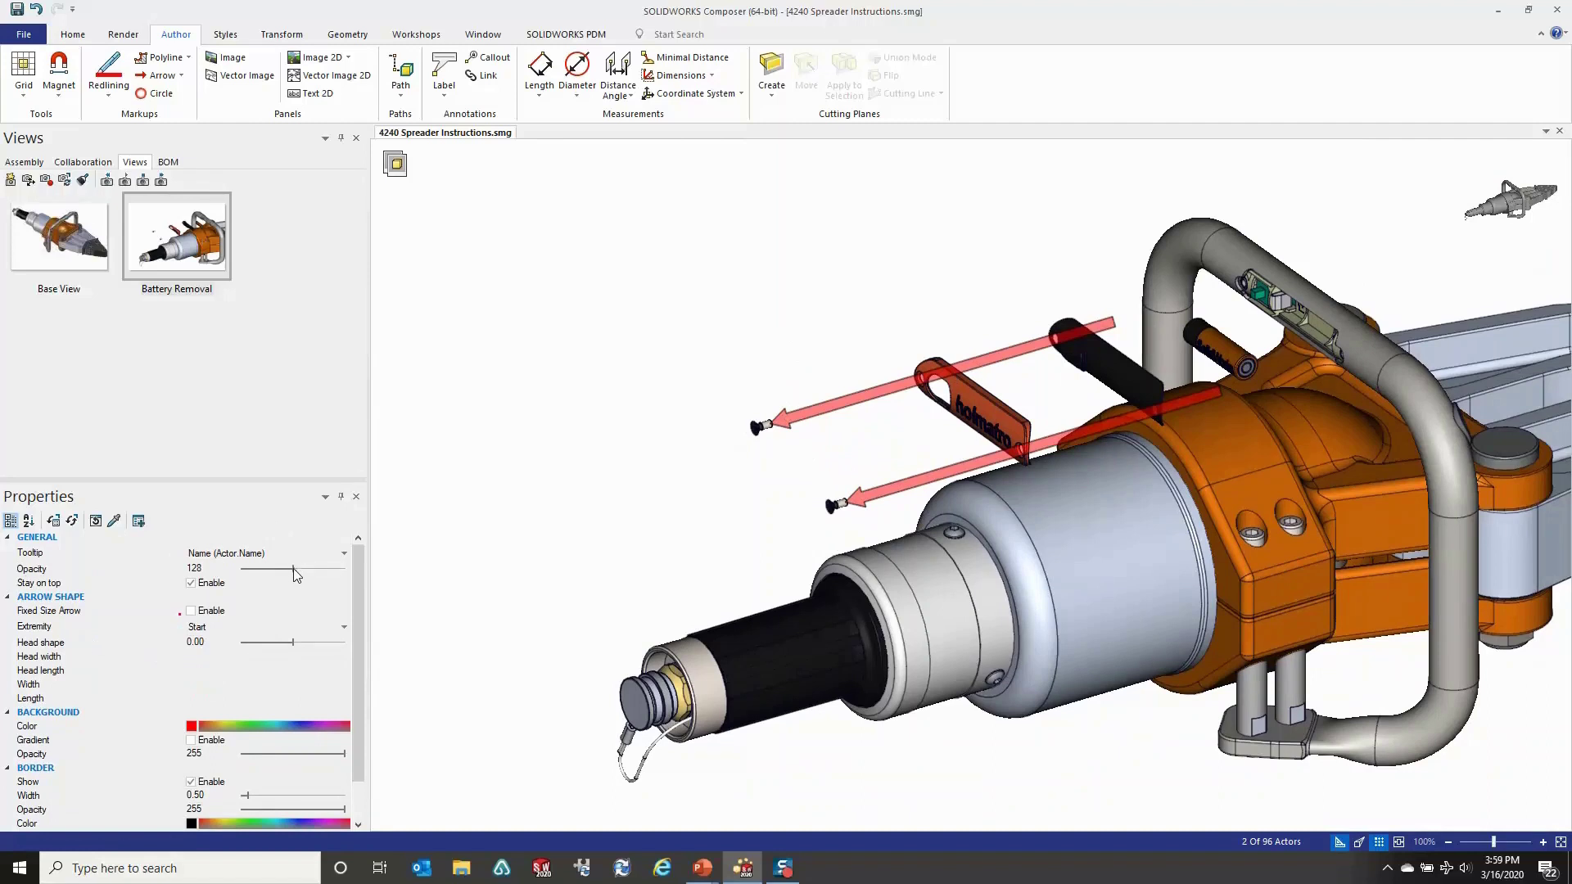
{"action": "mouse_move", "coordinate": [297, 576]}
{"action": "left_mouse_down"}
{"action": "mouse_move", "coordinate": [271, 580]}
{"action": "mouse_move", "coordinate": [299, 578]}
{"action": "left_mouse_up"}
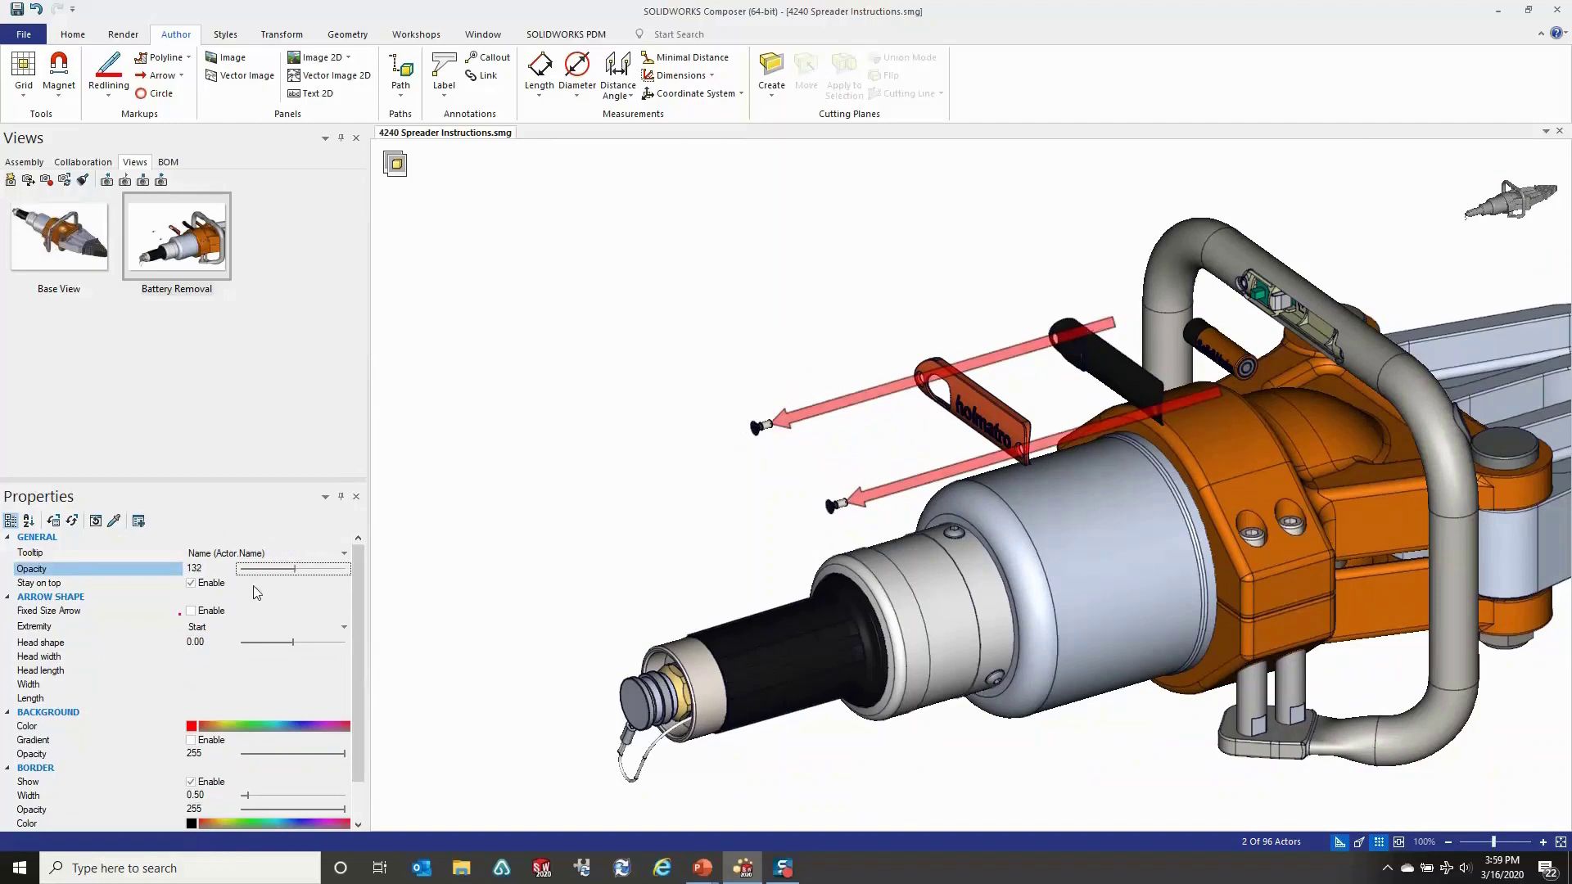
{"action": "left_click", "coordinate": [191, 584]}
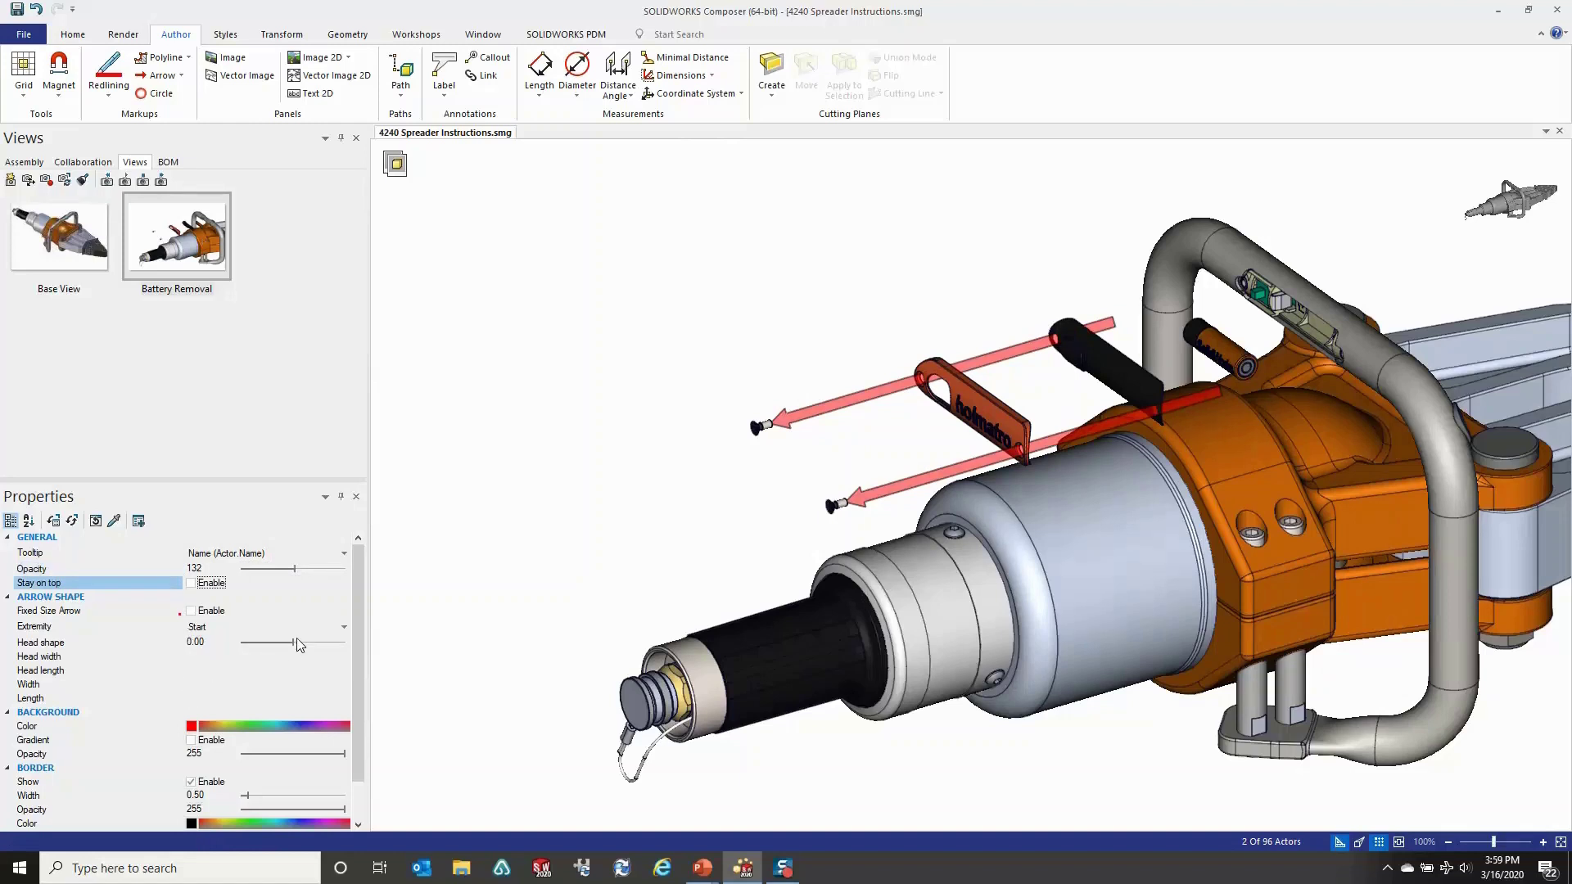
Set both arrows' head shape to 0.08 and background colour to blue, and update the Battery Removal view.
{"action": "left_click_drag", "start_coordinate": [293, 646], "coordinate": [296, 642]}
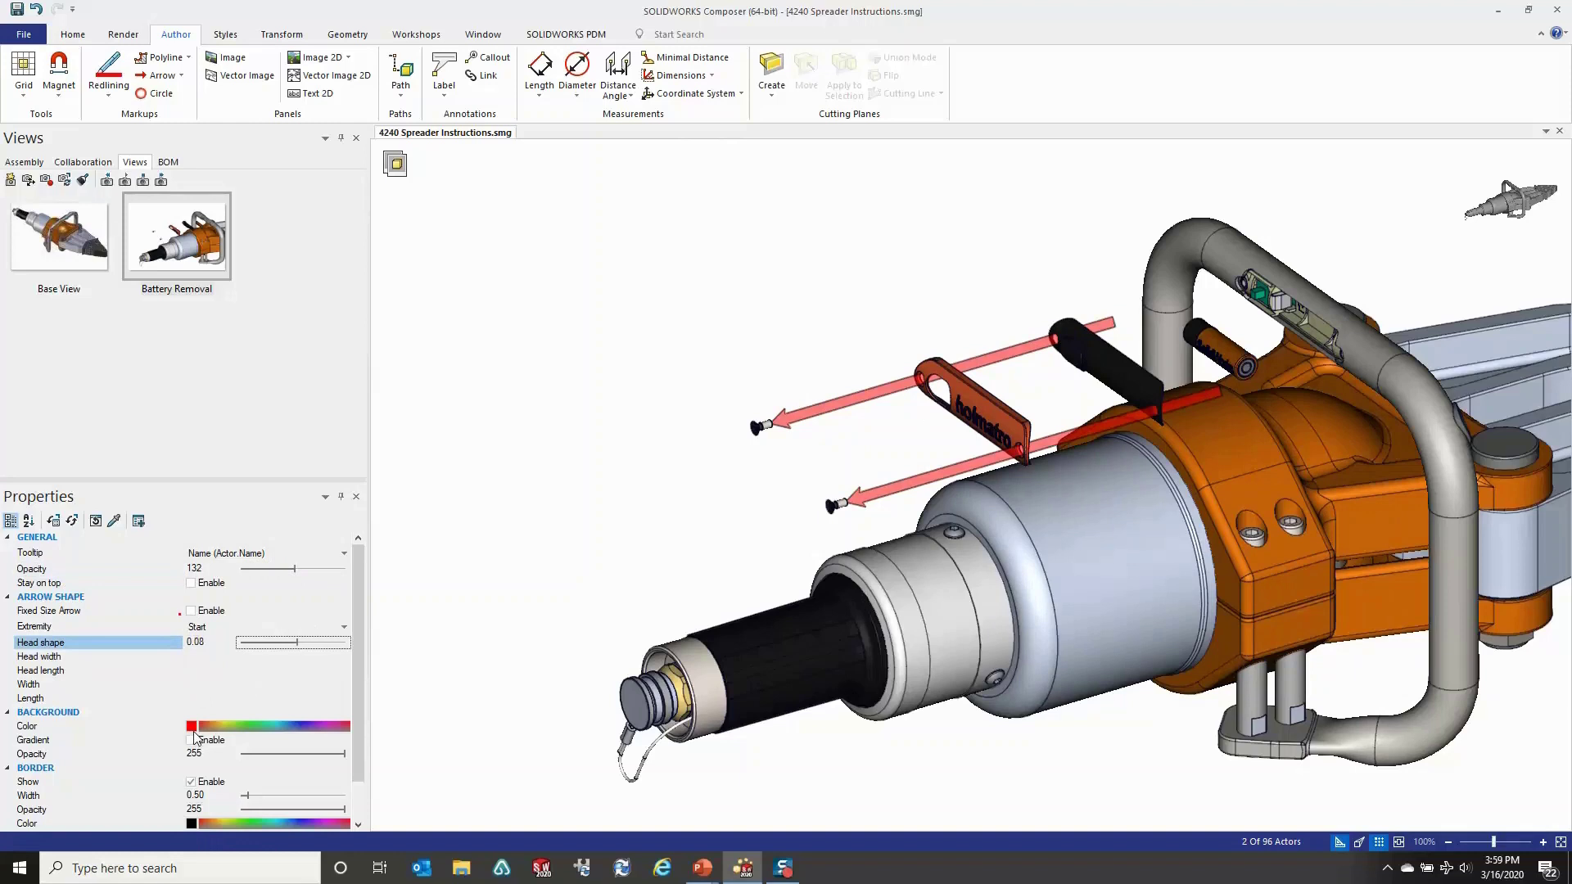
{"action": "left_click", "coordinate": [191, 726]}
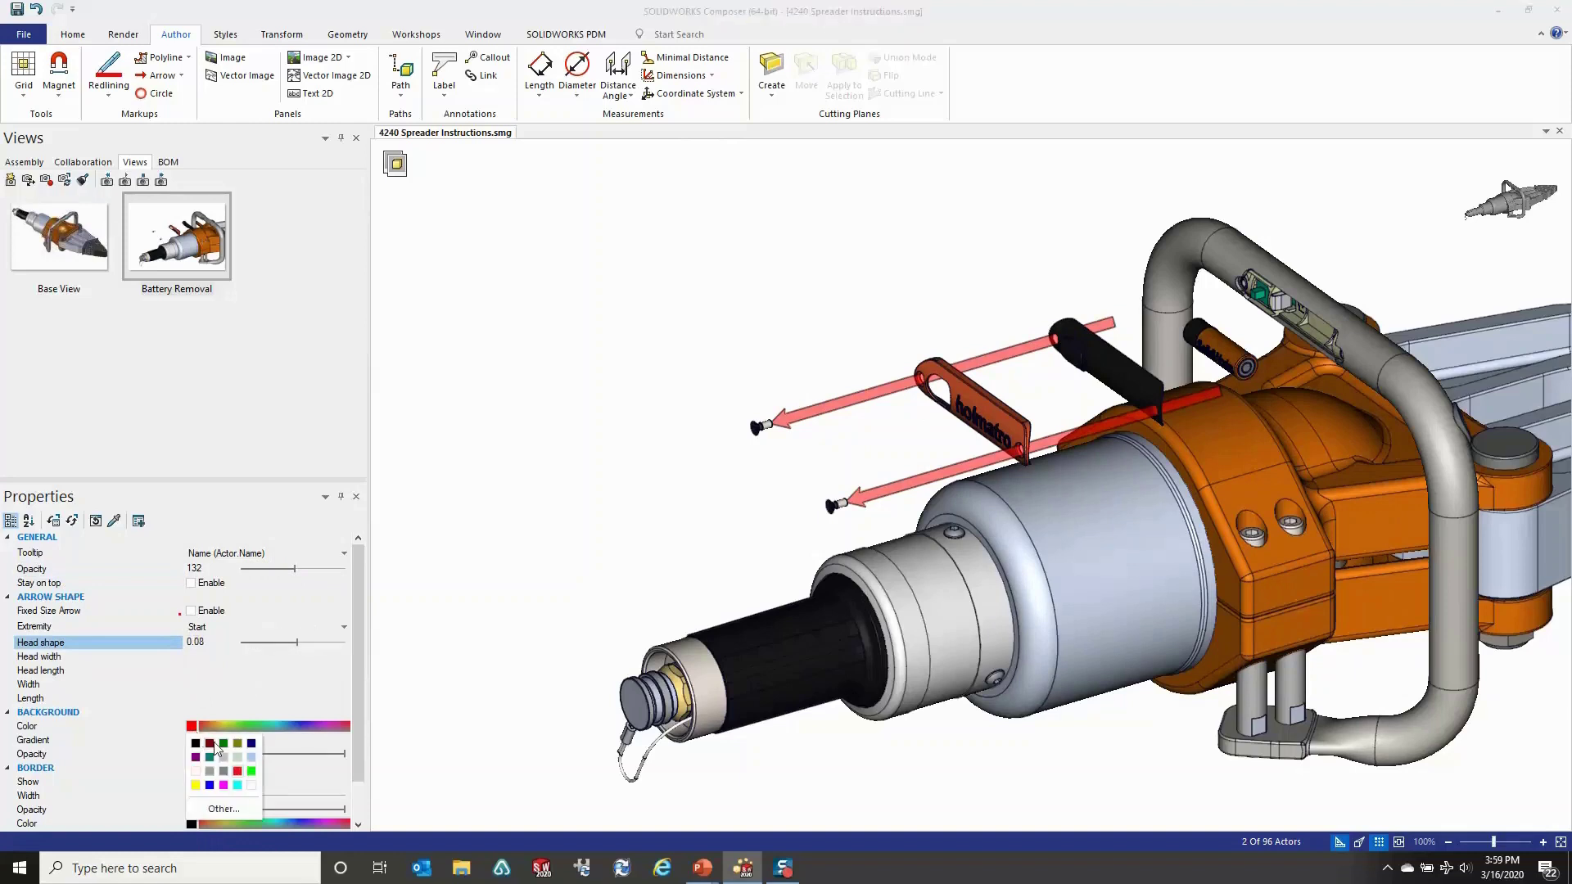
{"action": "left_click", "coordinate": [209, 785]}
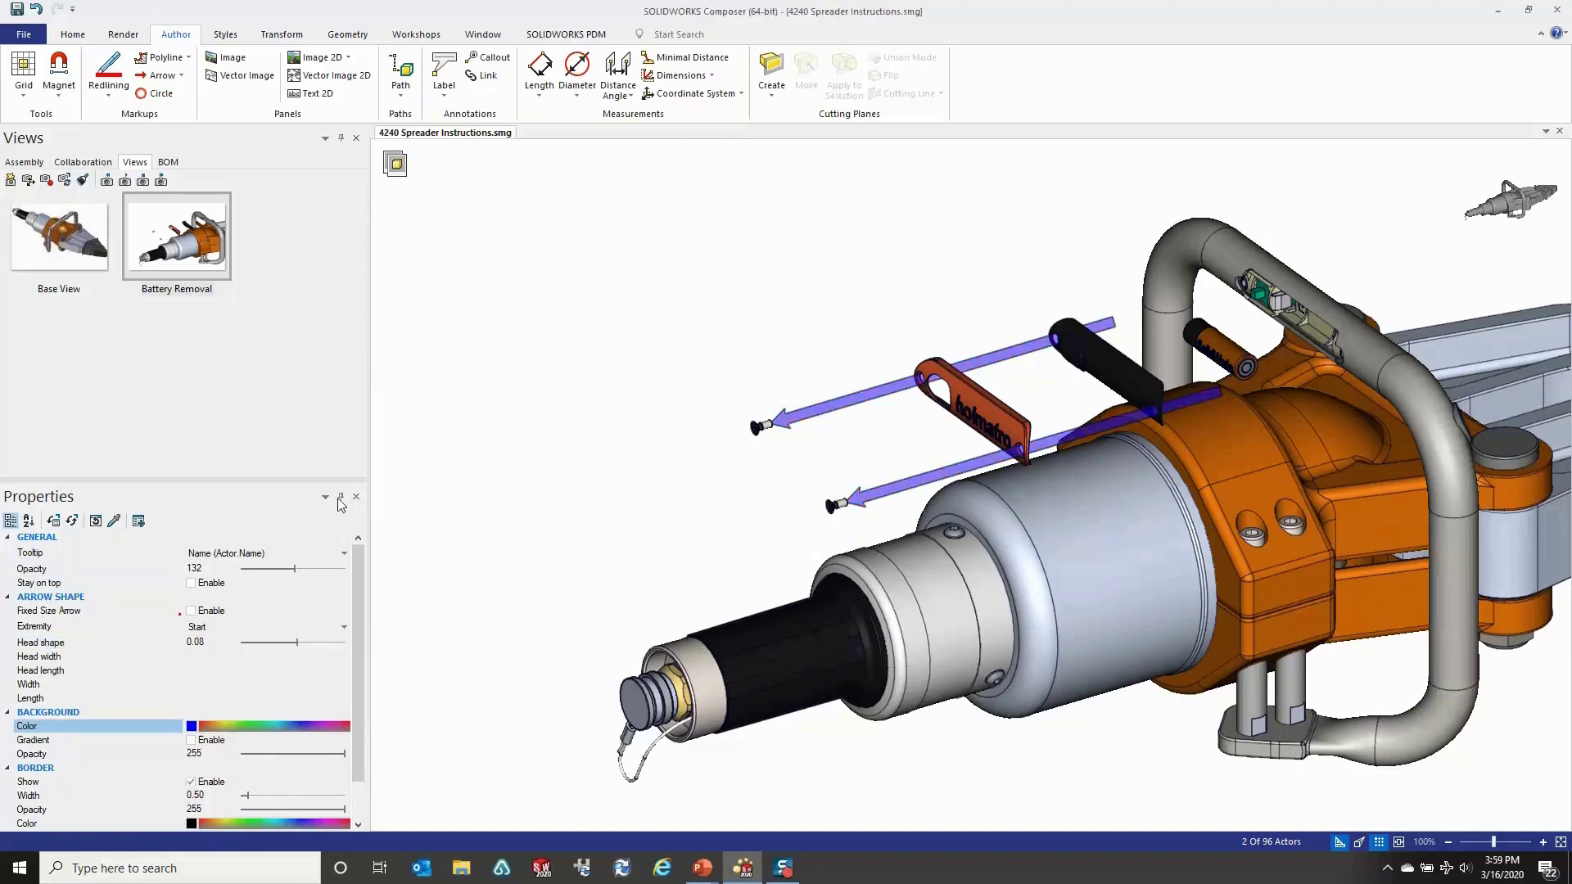
{"action": "left_click", "coordinate": [46, 183]}
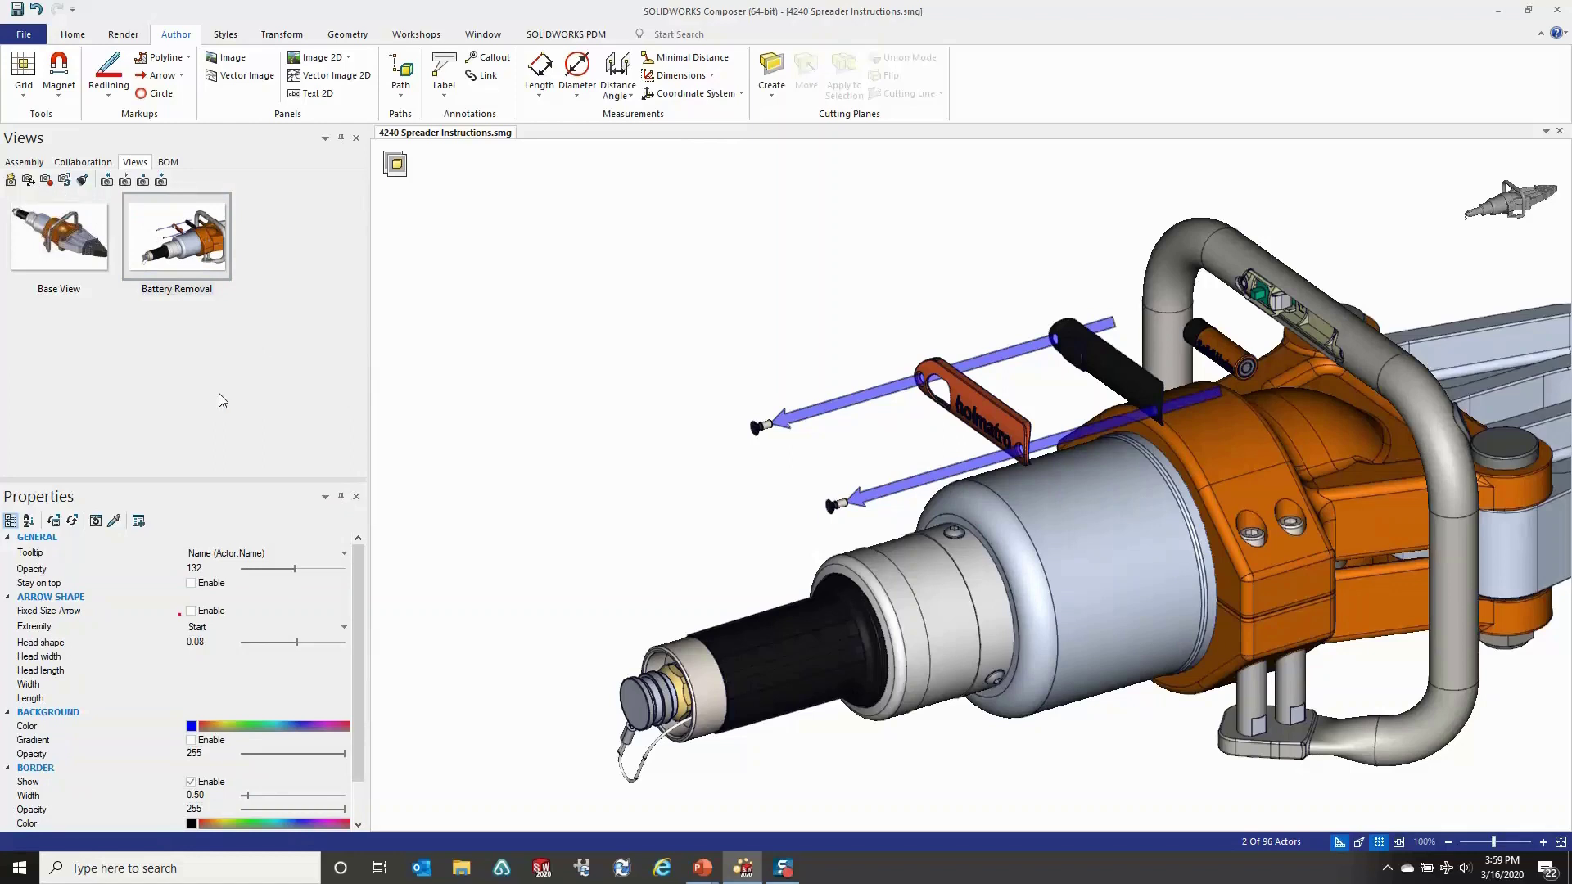
Label the battery, the black battery cover seal and the orange battery cover, placing the labels in the empty area above the spreader.
{"action": "left_click", "coordinate": [450, 72]}
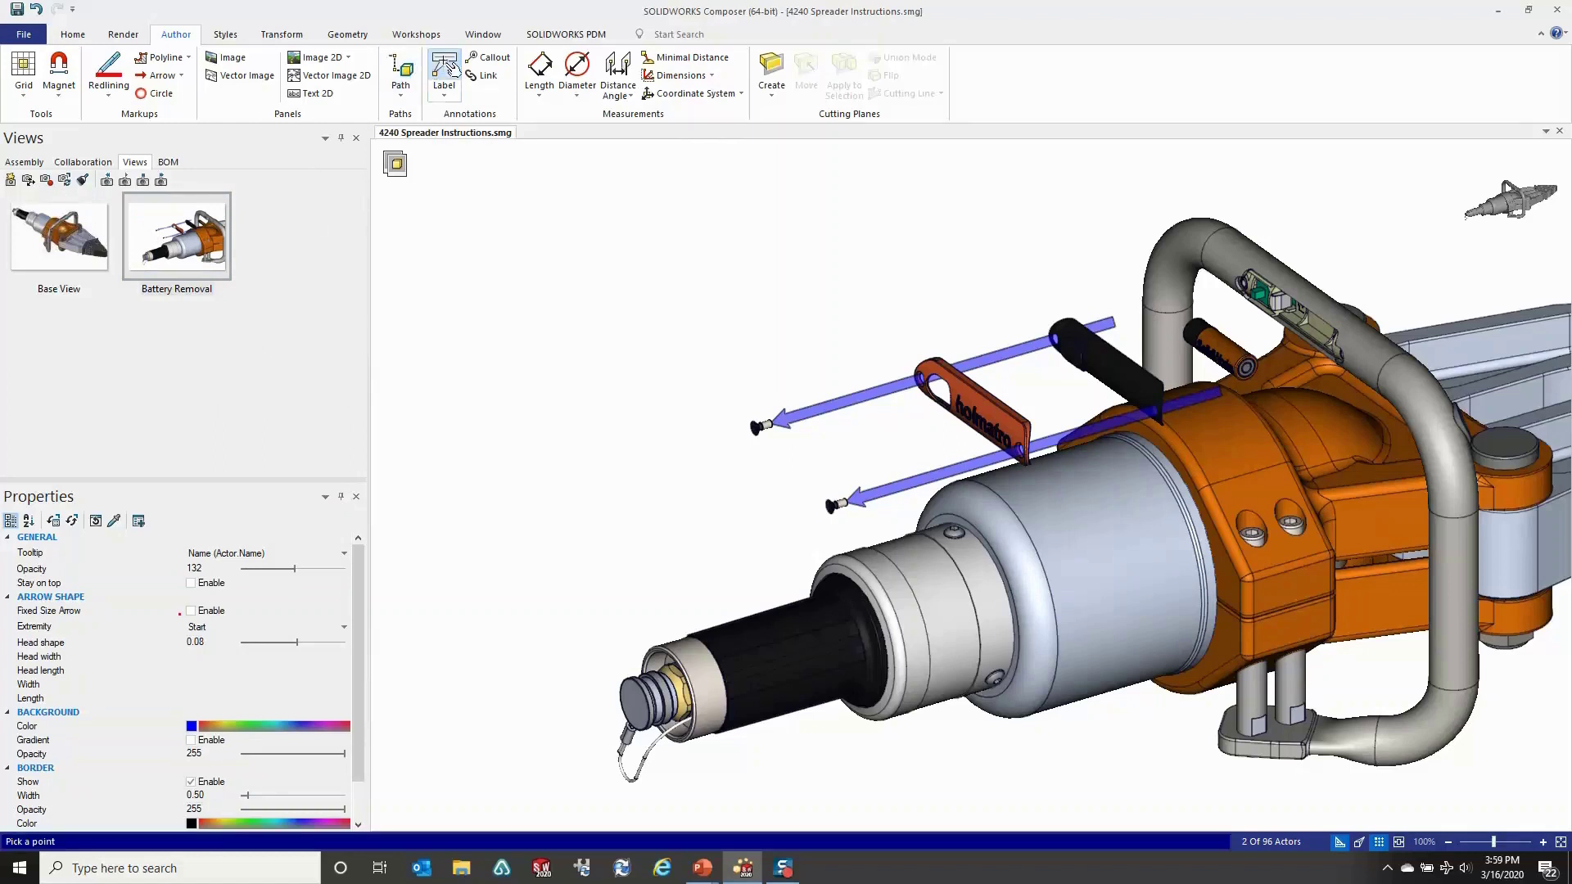
{"action": "left_click", "coordinate": [1209, 336]}
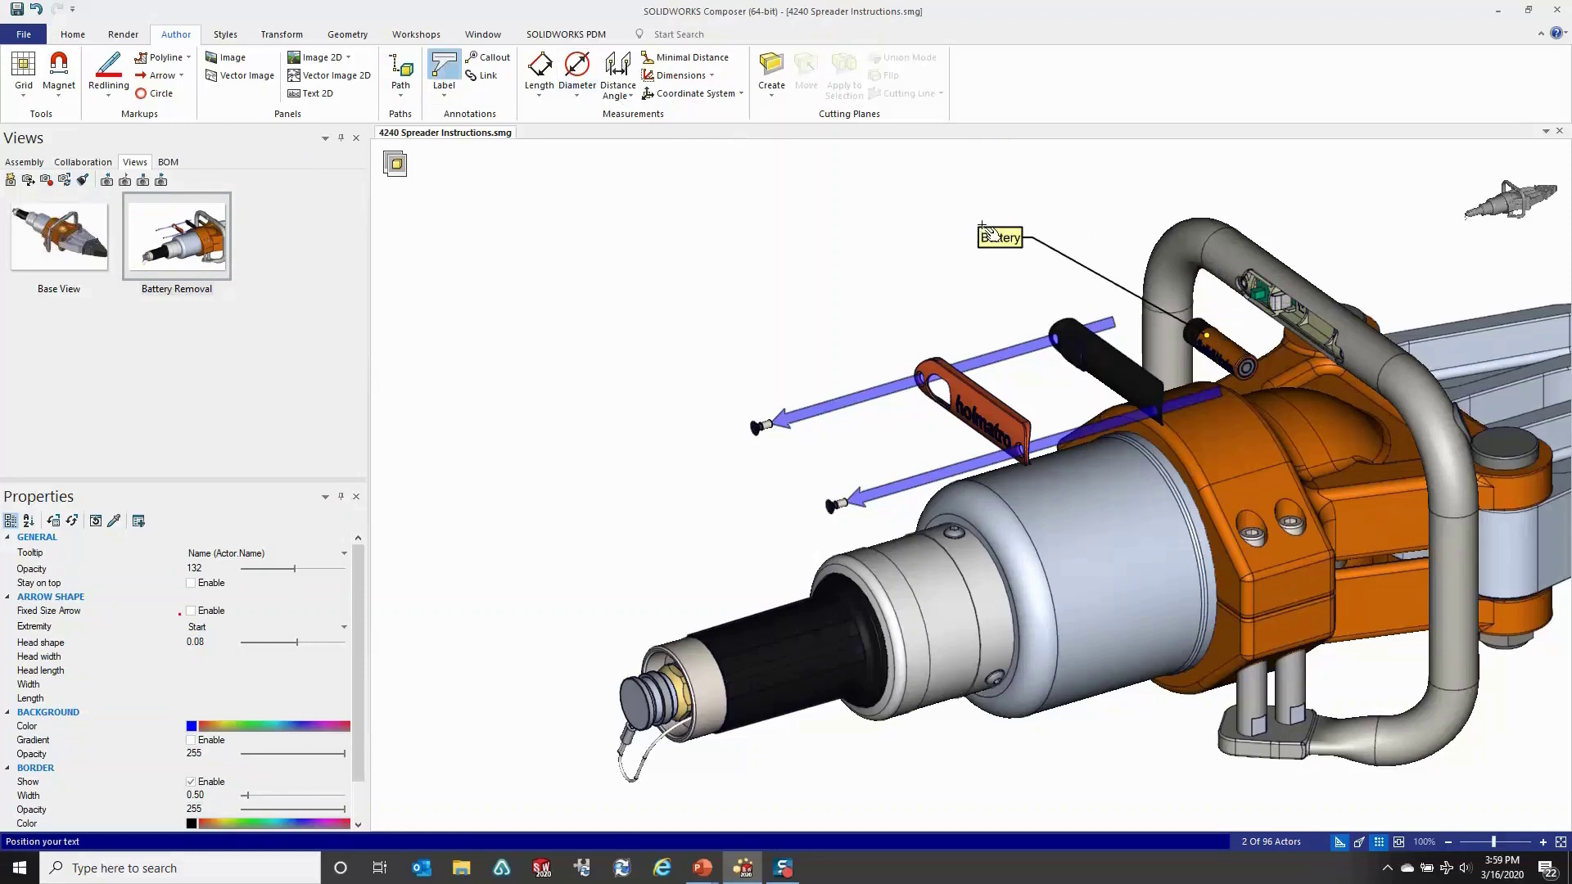
{"action": "left_click", "coordinate": [996, 260]}
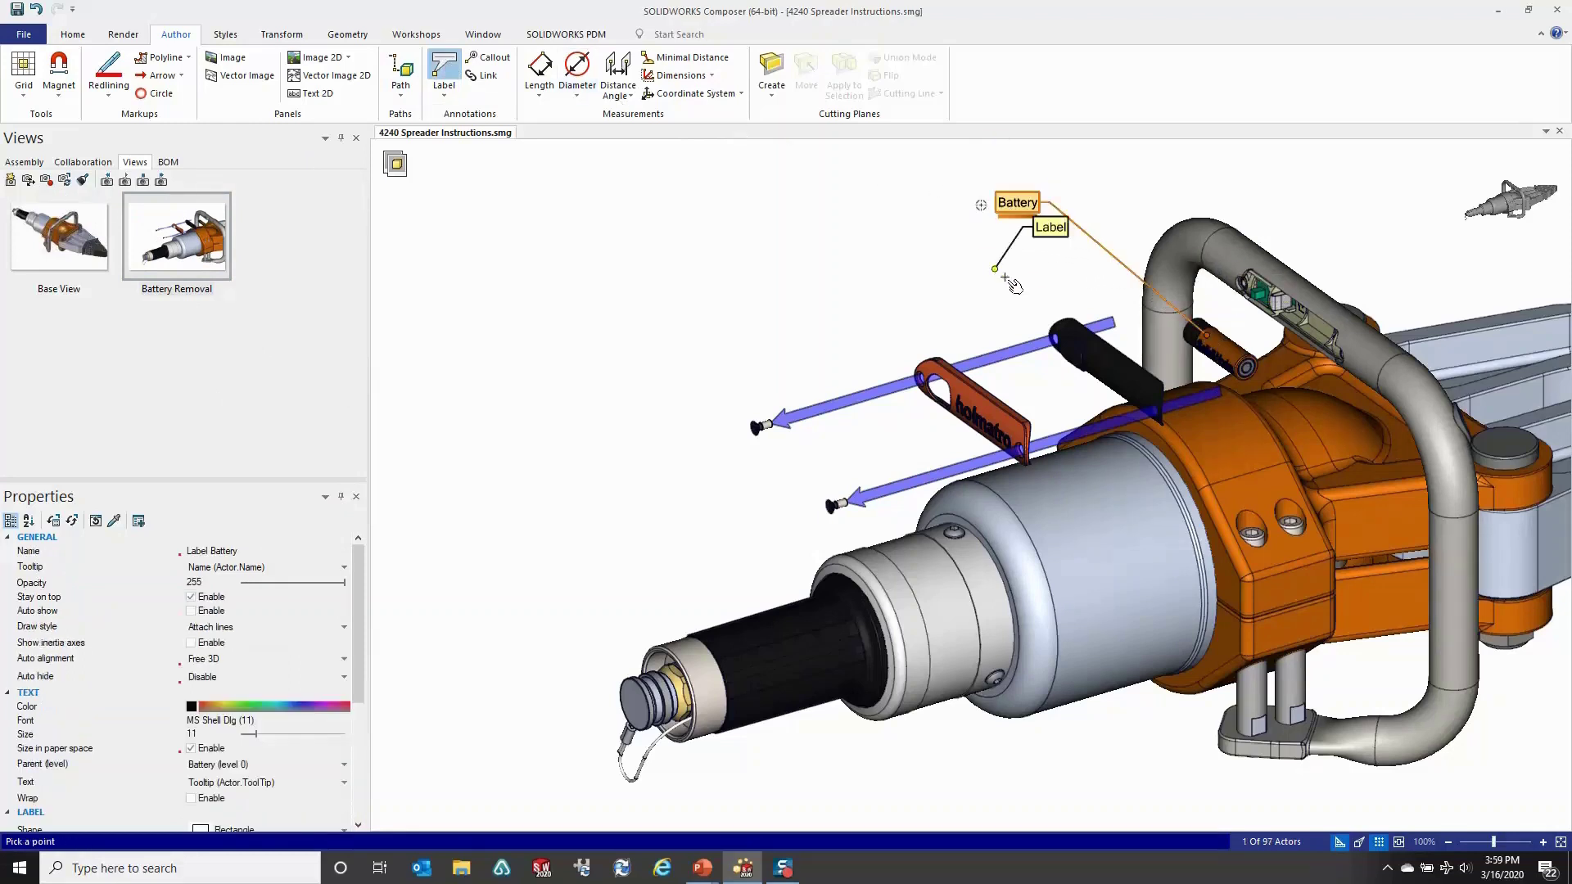
{"action": "left_click", "coordinate": [1092, 356]}
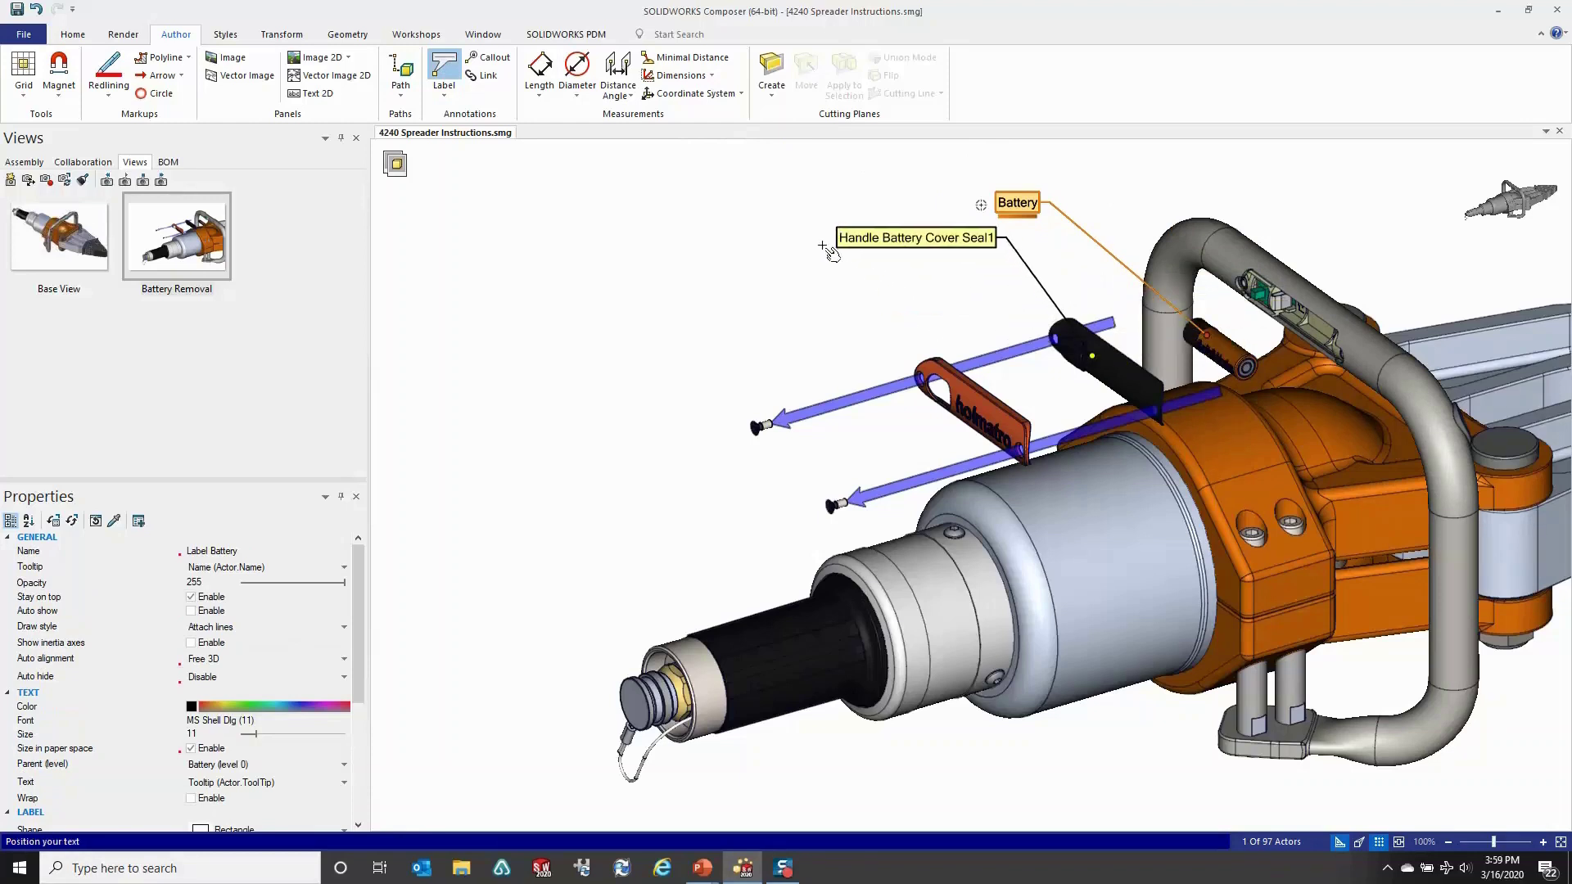
{"action": "left_click", "coordinate": [758, 217]}
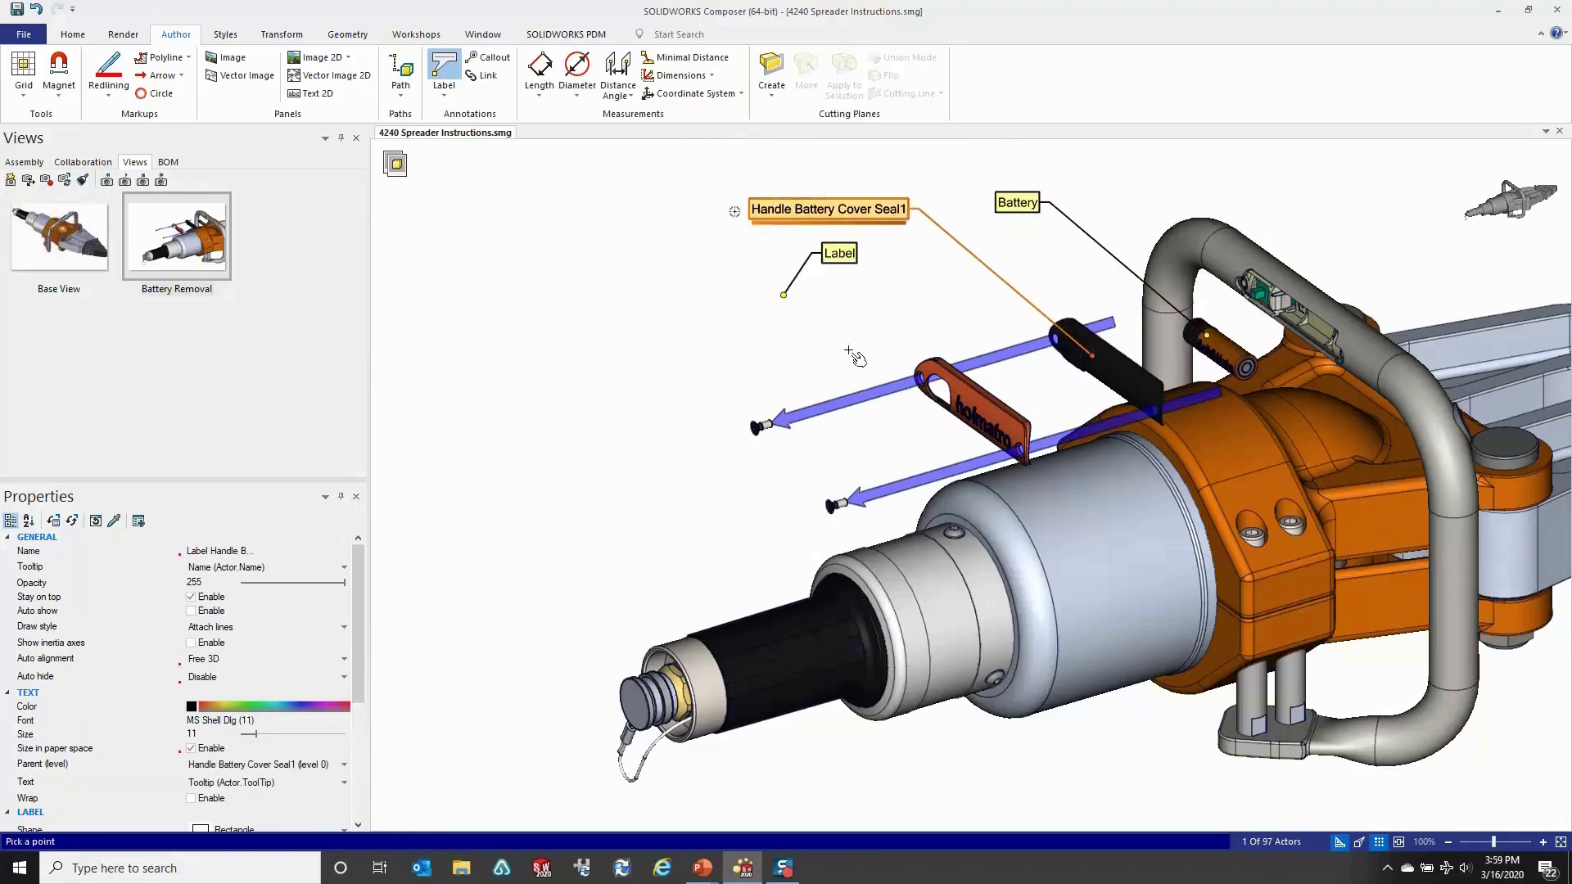
{"action": "left_click", "coordinate": [969, 403]}
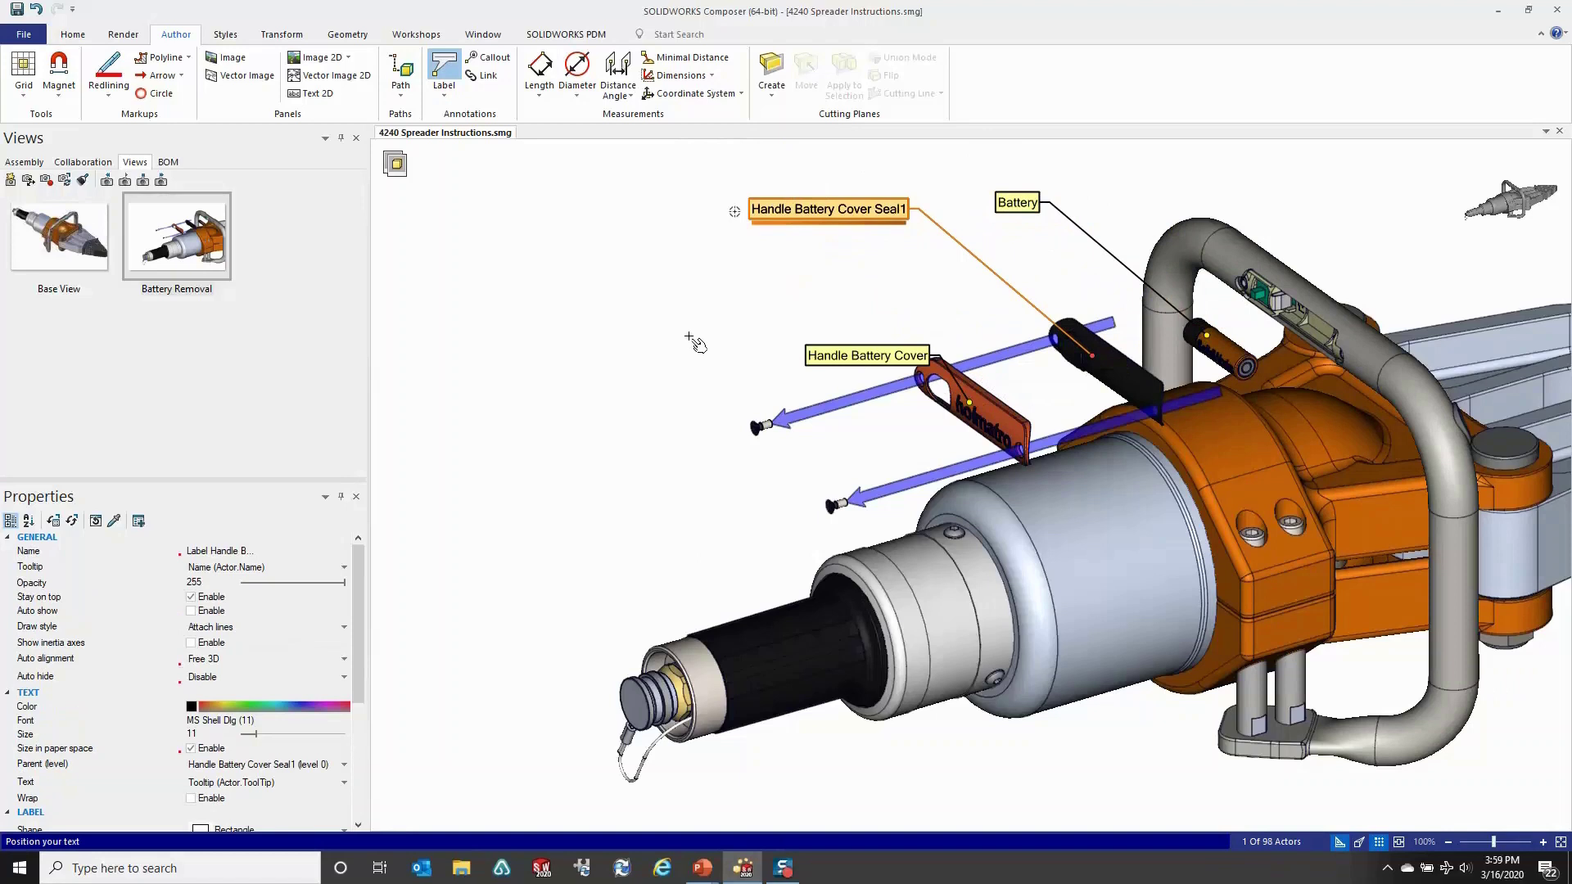
{"action": "left_click", "coordinate": [528, 280]}
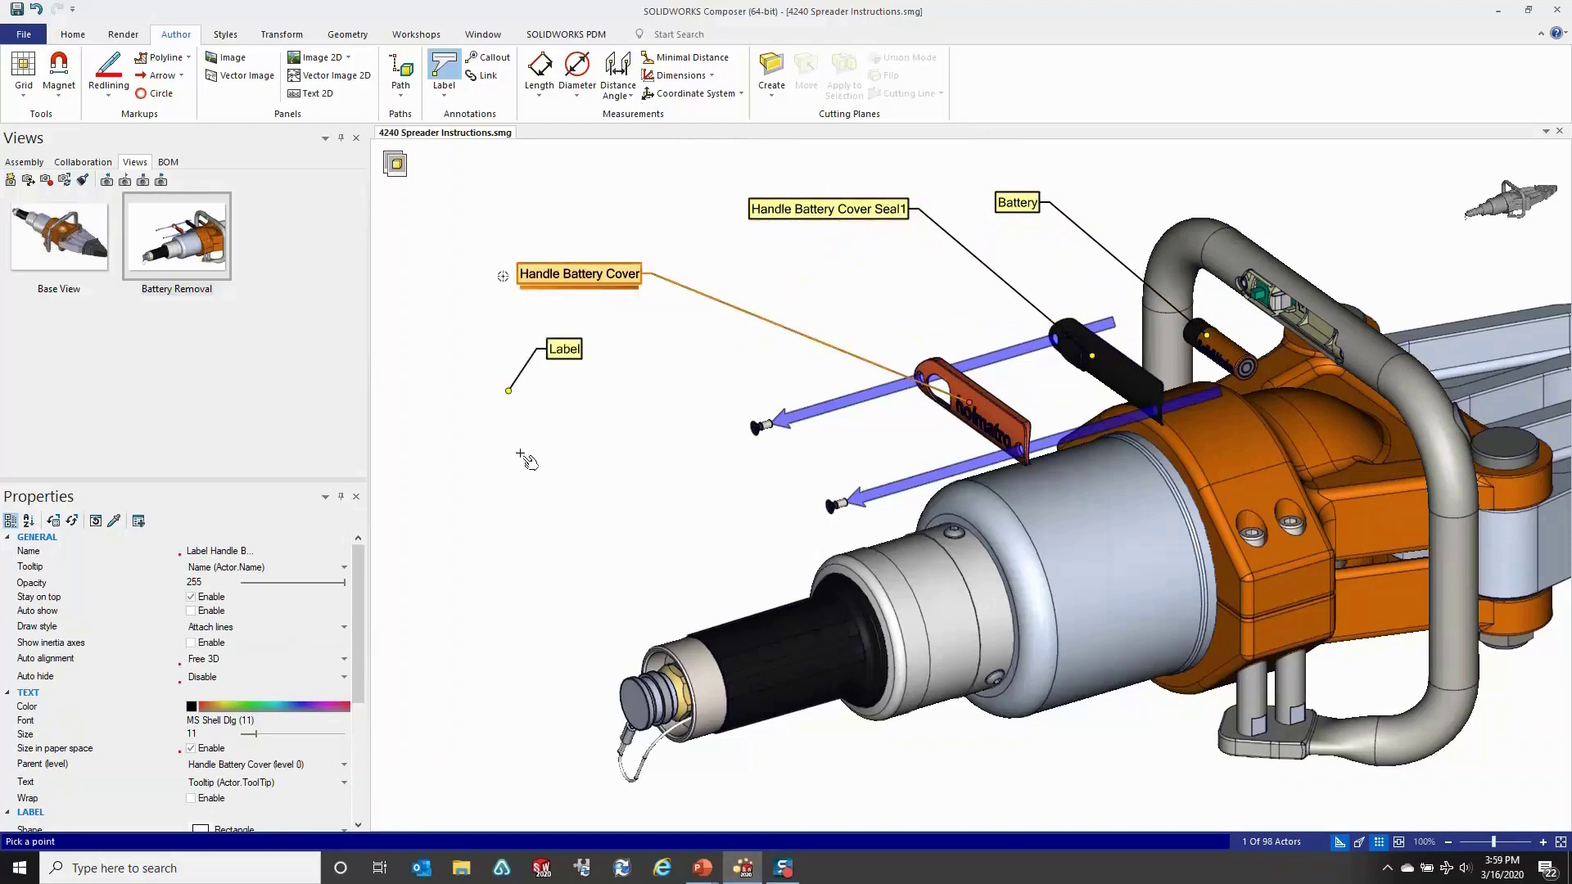
Label the upper exploded screw, attach the same label to the lower screw, and update the Battery Removal view.
{"action": "left_click", "coordinate": [757, 428]}
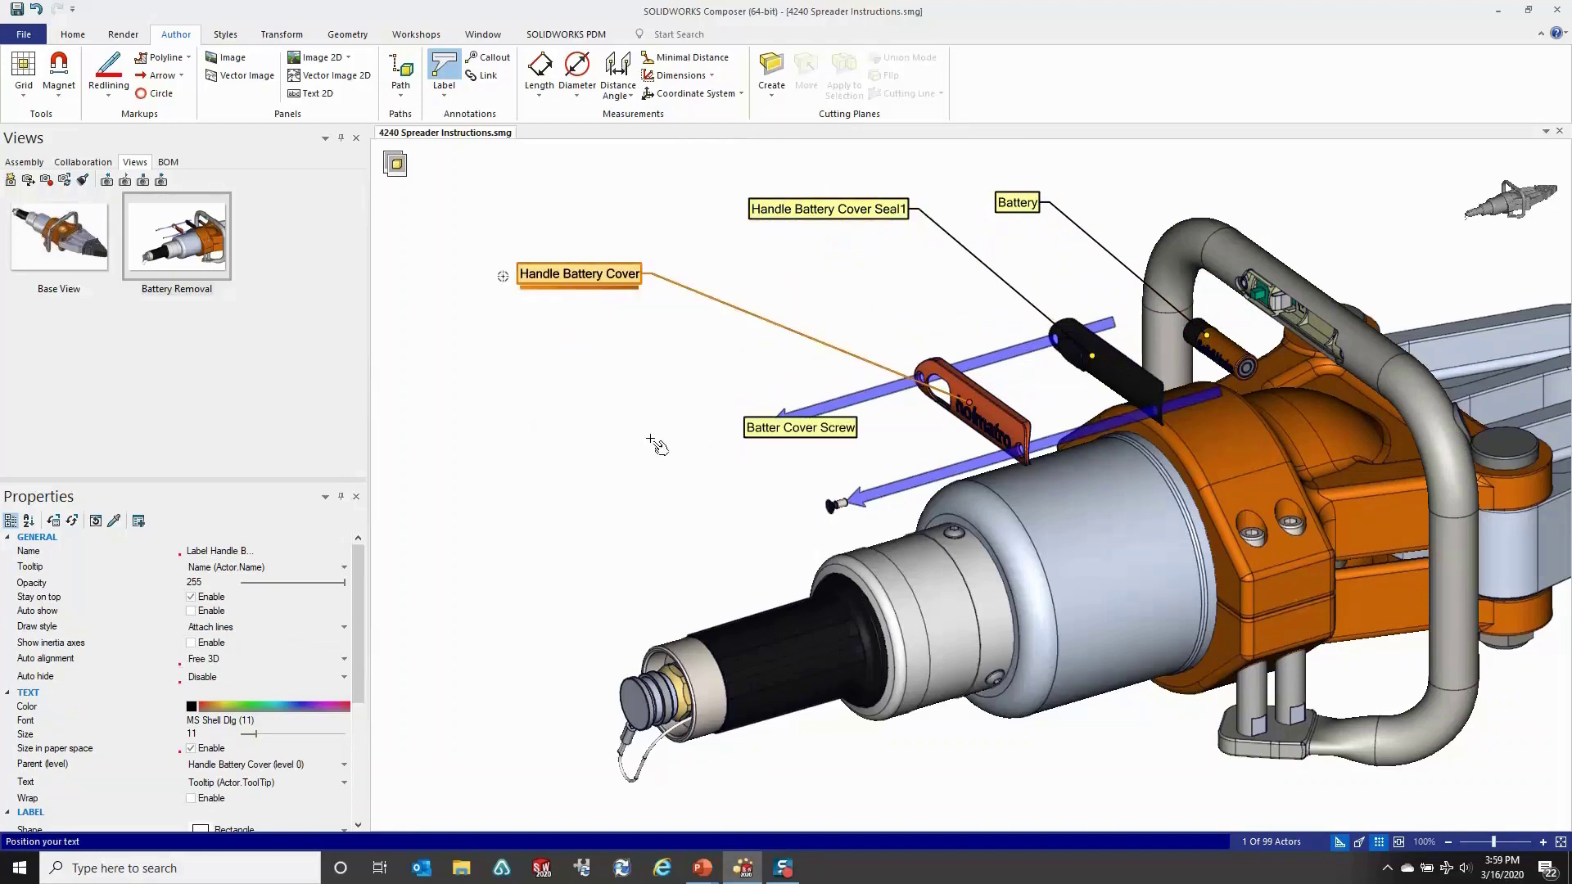
{"action": "left_click", "coordinate": [524, 460]}
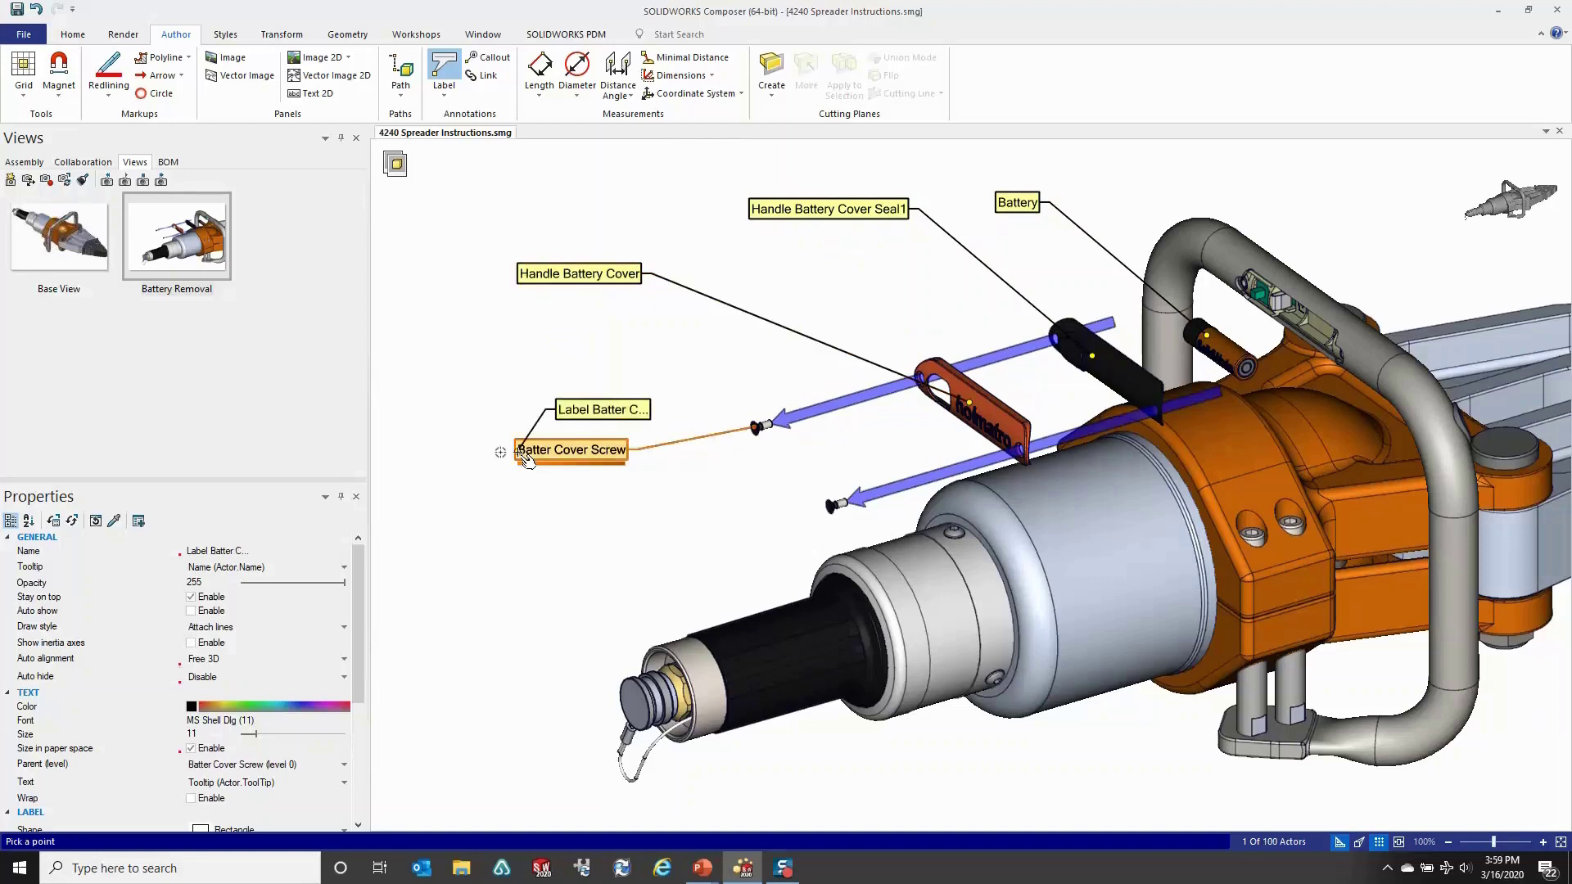
{"action": "key", "text": "Escape"}
{"action": "left_click_drag", "start_coordinate": [528, 461], "coordinate": [819, 508]}
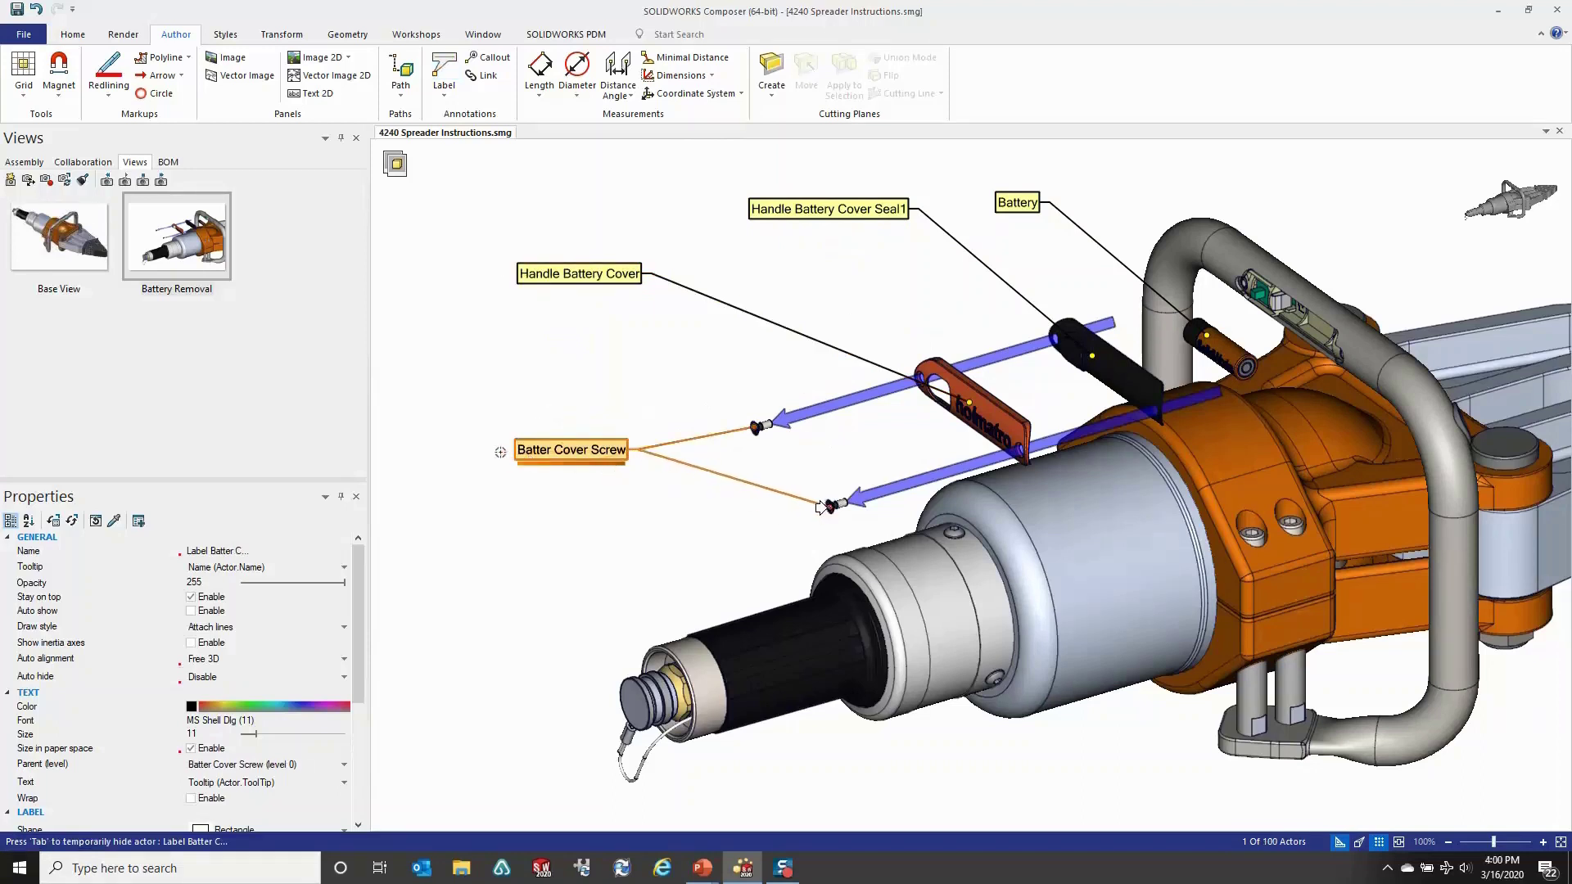
{"action": "left_click", "coordinate": [548, 574]}
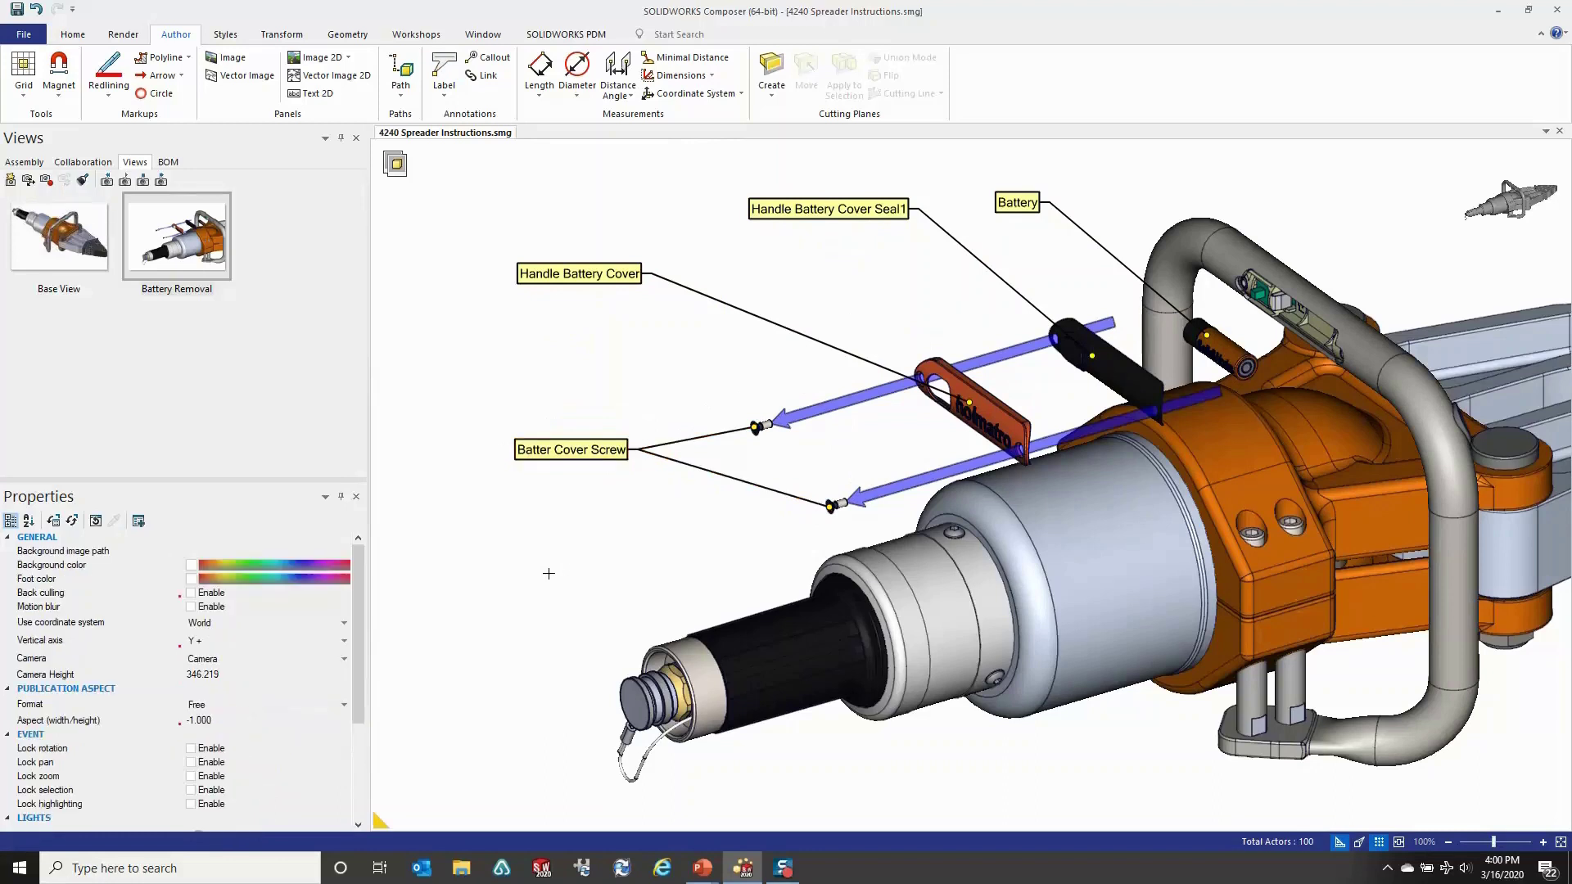
{"action": "left_click", "coordinate": [46, 180]}
Switch to the PowerPoint slide show, advance it to Document Updates and open the linked spreader maintenance manual.
{"action": "left_click", "coordinate": [709, 873]}
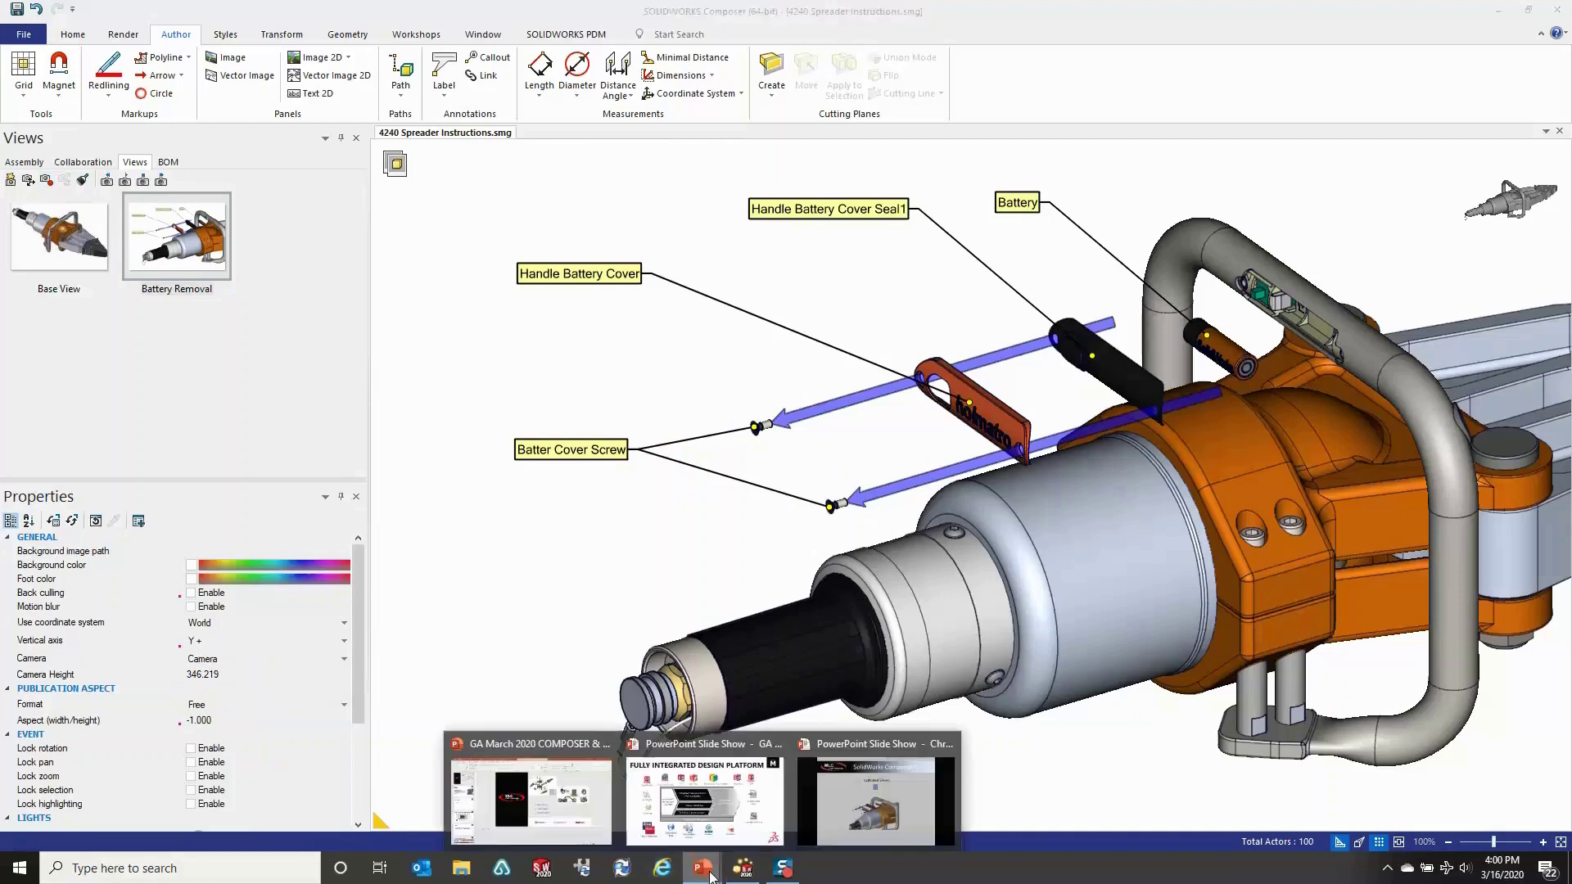
{"action": "left_click", "coordinate": [835, 807]}
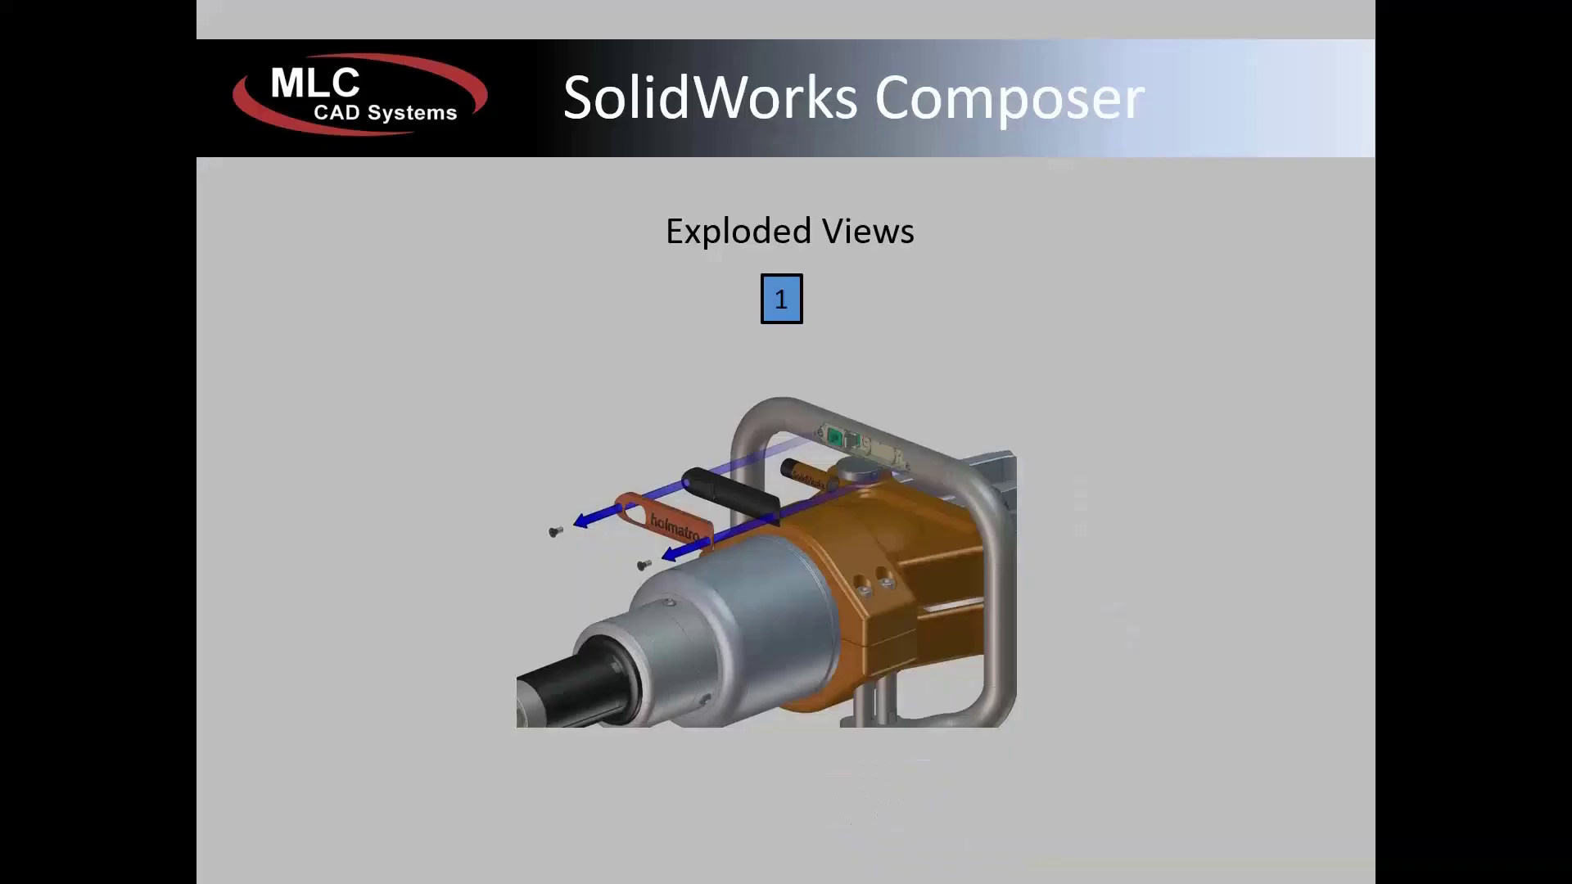
{"action": "left_click", "coordinate": [1036, 373]}
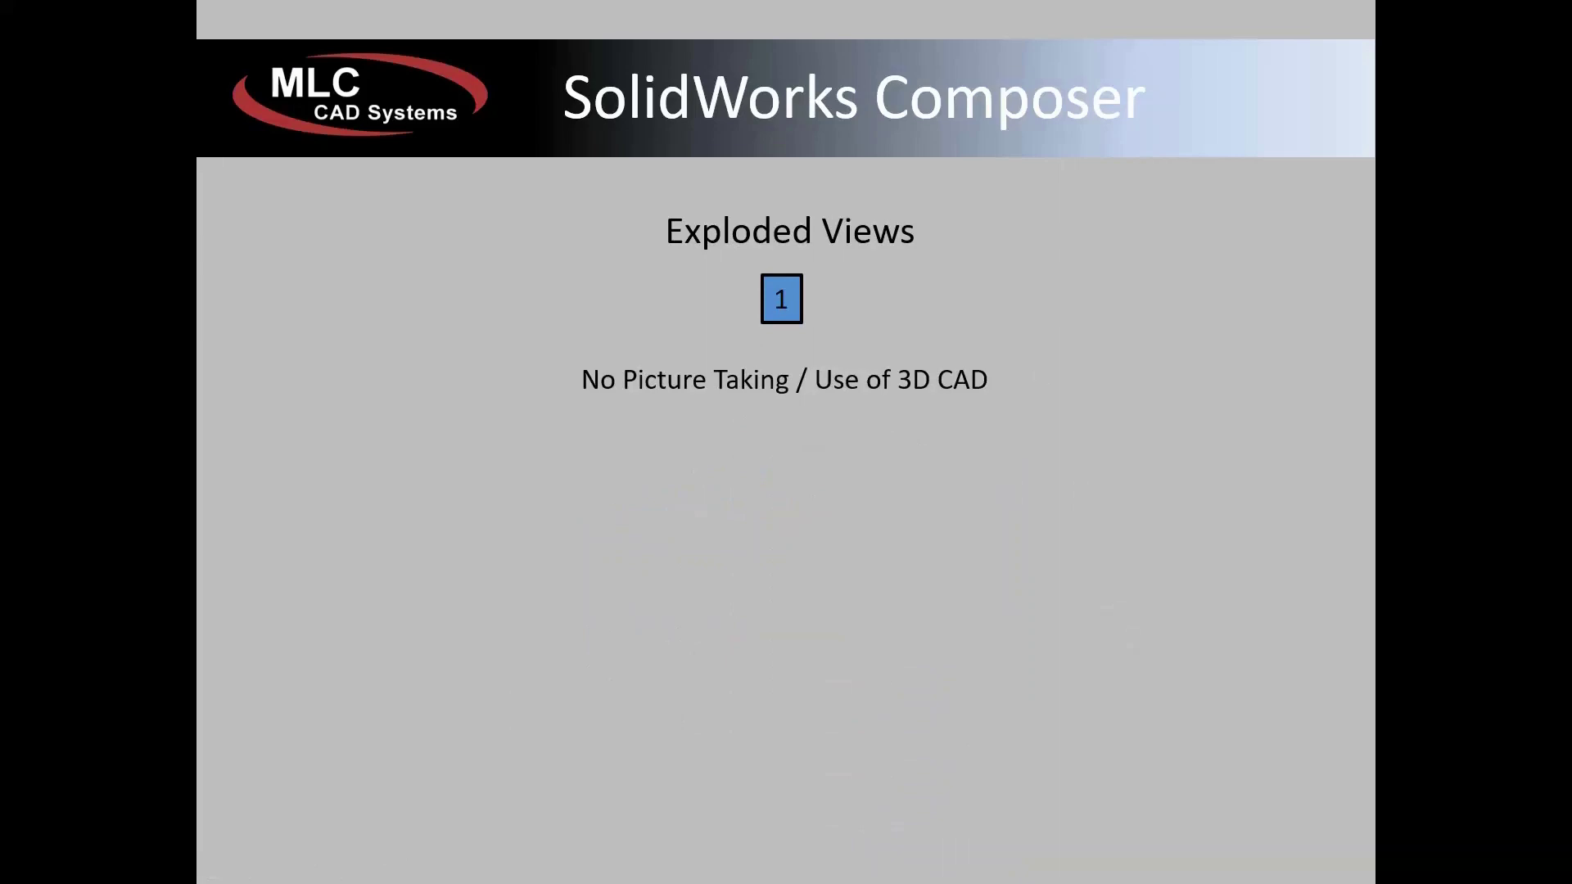
{"action": "left_click", "coordinate": [758, 653]}
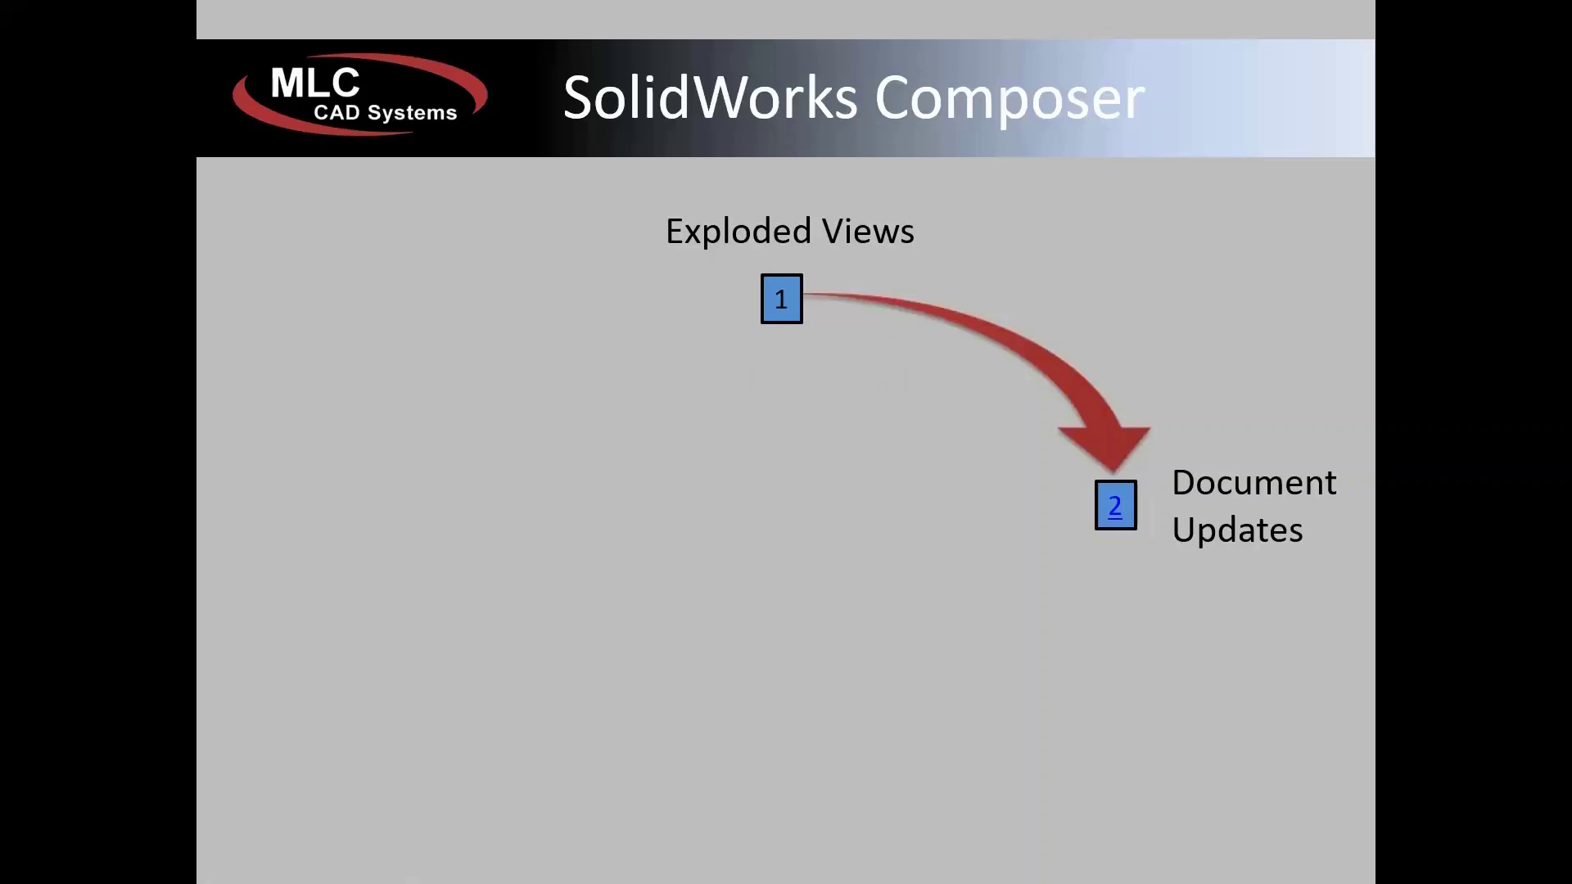
{"action": "left_click", "coordinate": [1110, 514]}
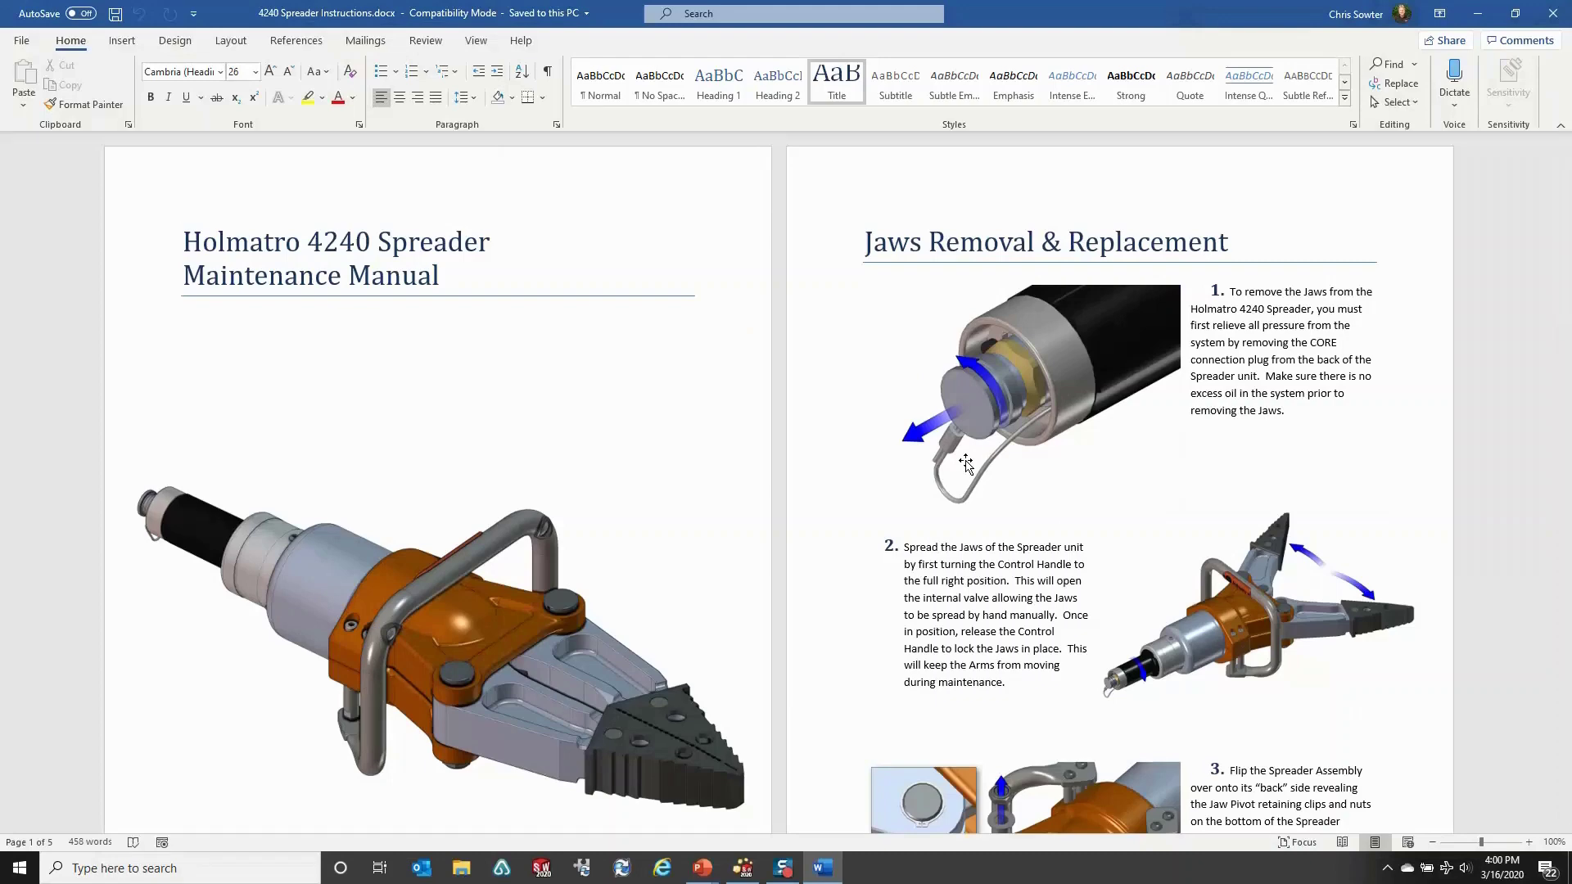
Examine the source files of the manual's linked pictures and close the document without changing any link.
{"action": "left_click", "coordinate": [21, 40]}
{"action": "left_click", "coordinate": [44, 193]}
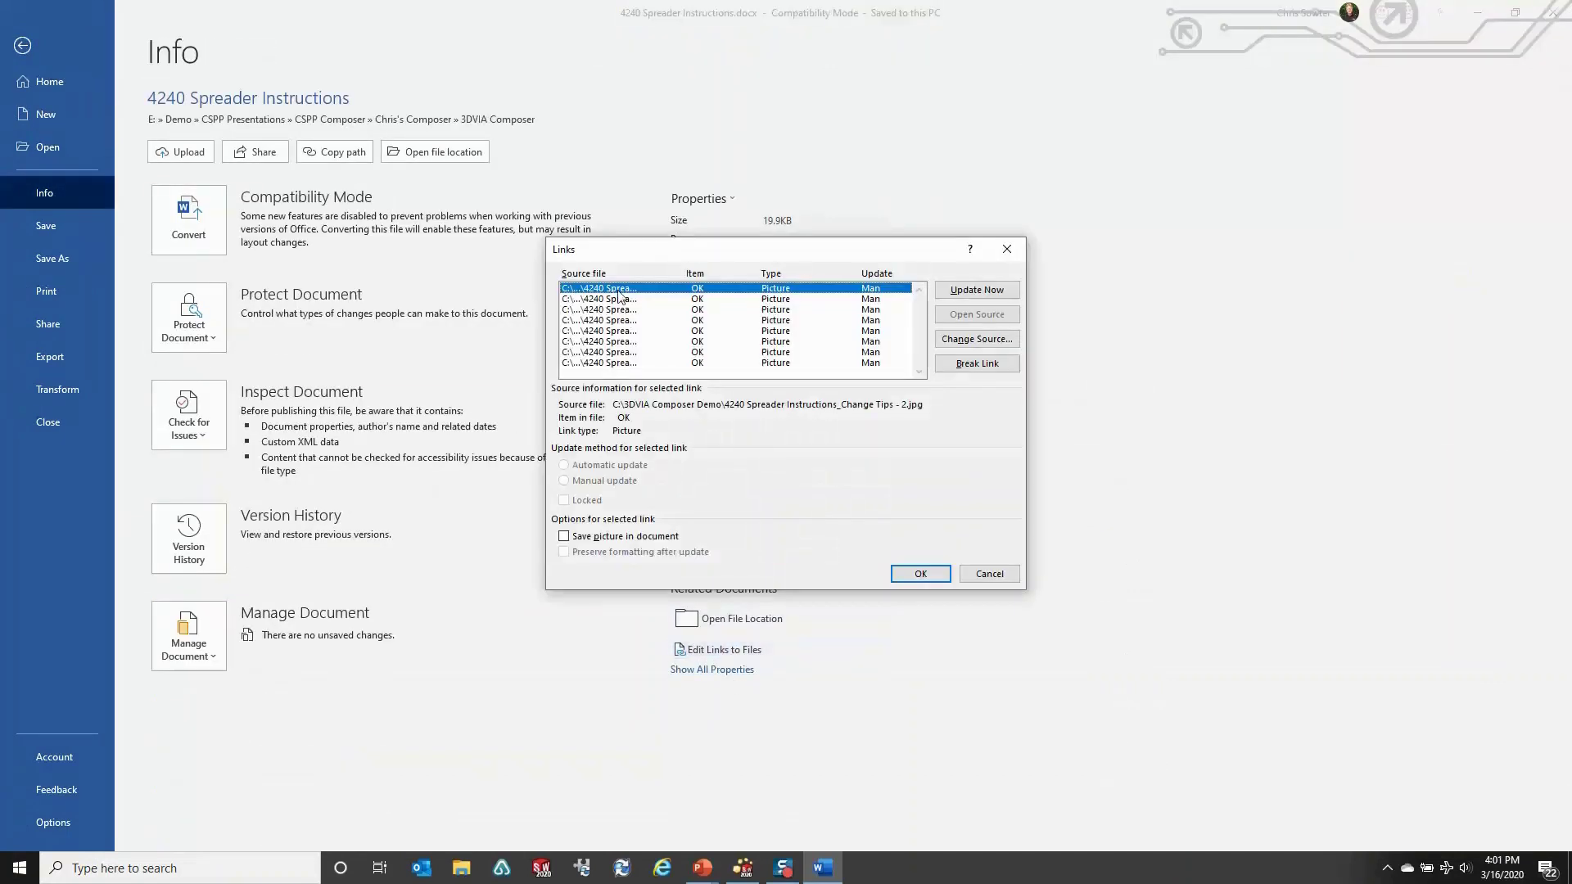
{"action": "left_click", "coordinate": [1018, 252]}
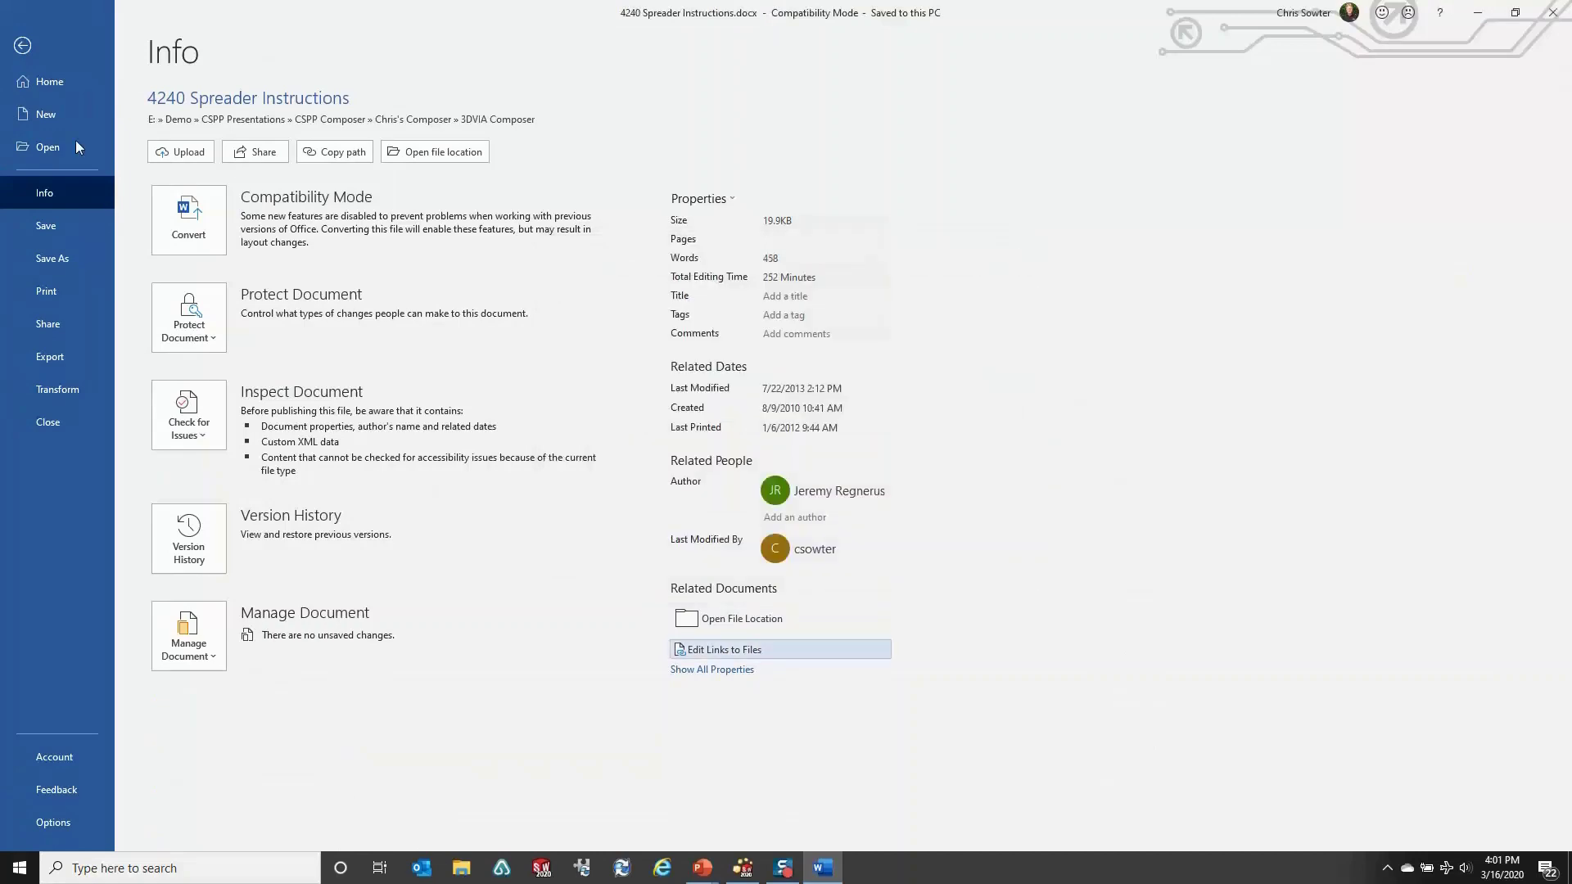
{"action": "left_click", "coordinate": [18, 57]}
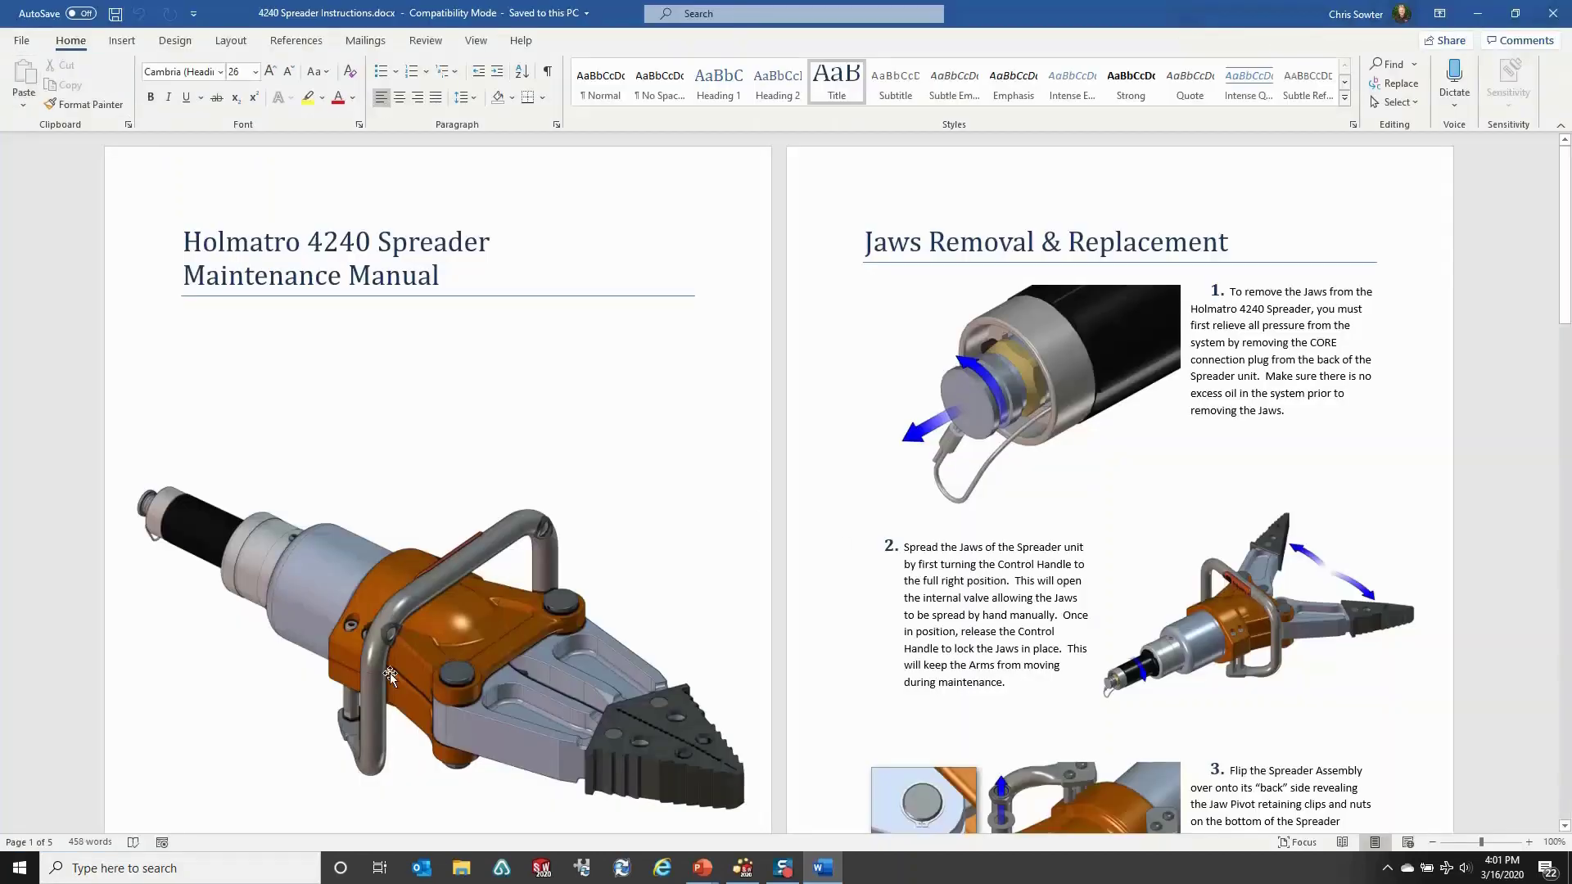
{"action": "left_click", "coordinate": [1550, 15]}
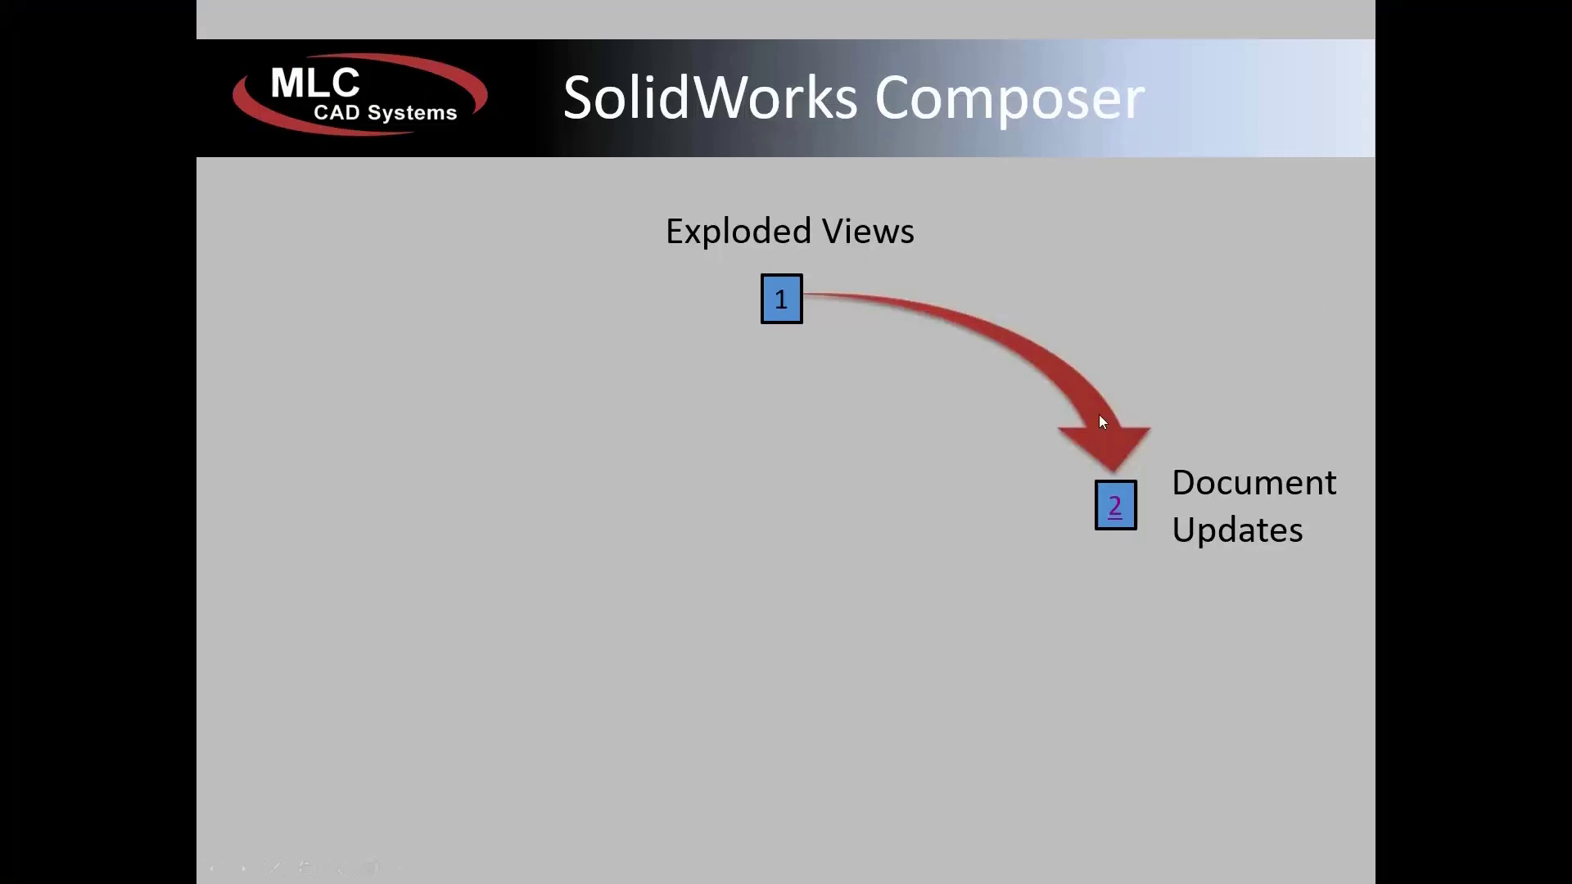
Switch back to SOLIDWORKS Composer and import the views from Existing Spreader Project Views.smgView.
{"action": "key", "text": "super"}
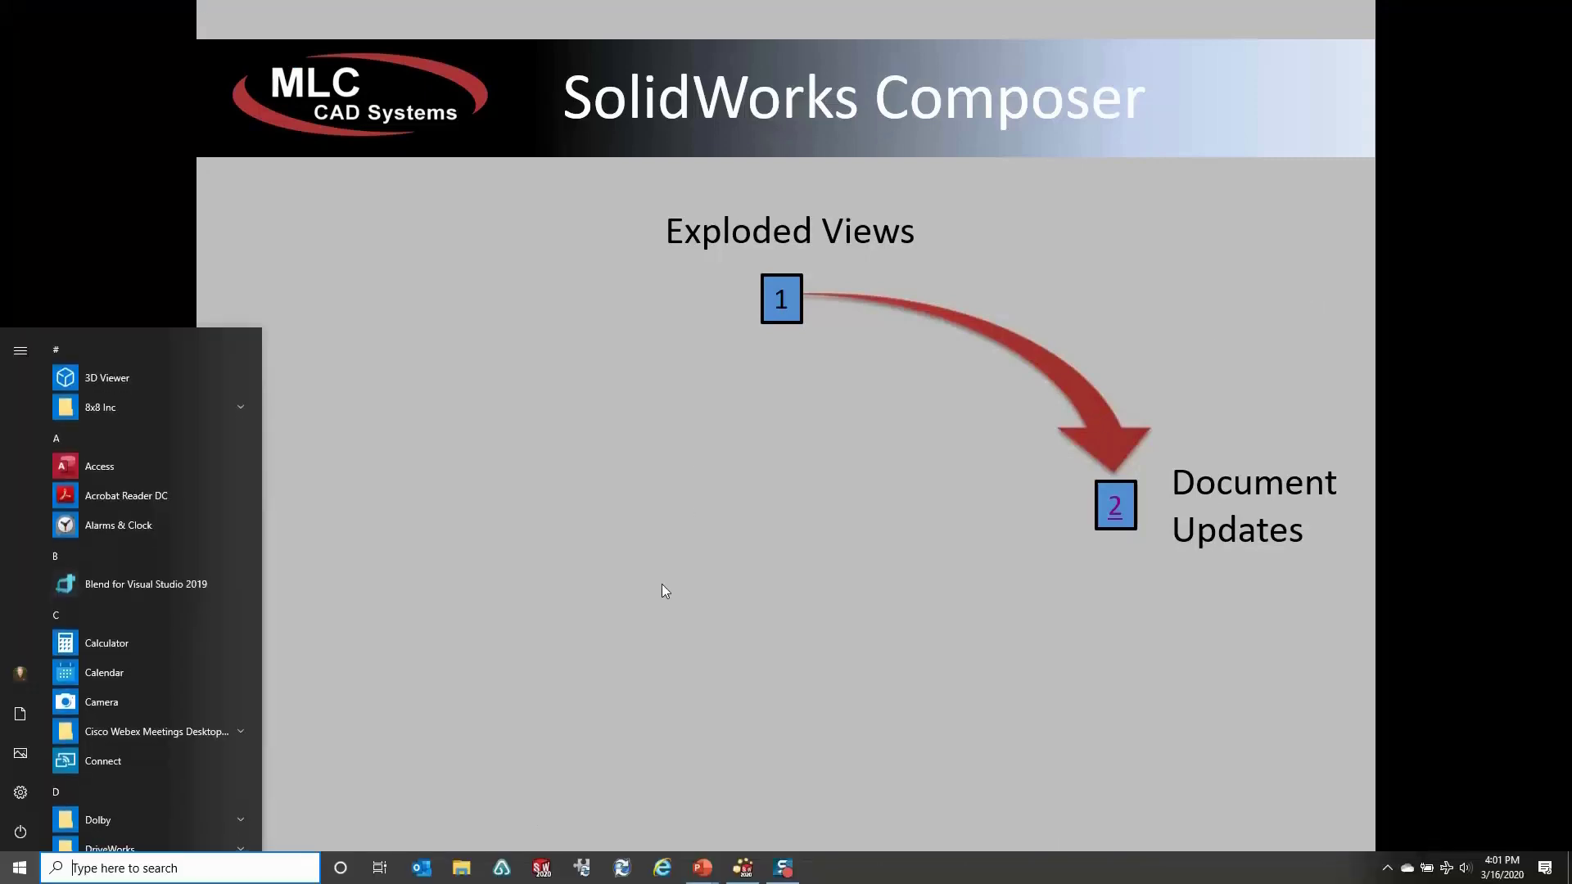
{"action": "left_click", "coordinate": [742, 868]}
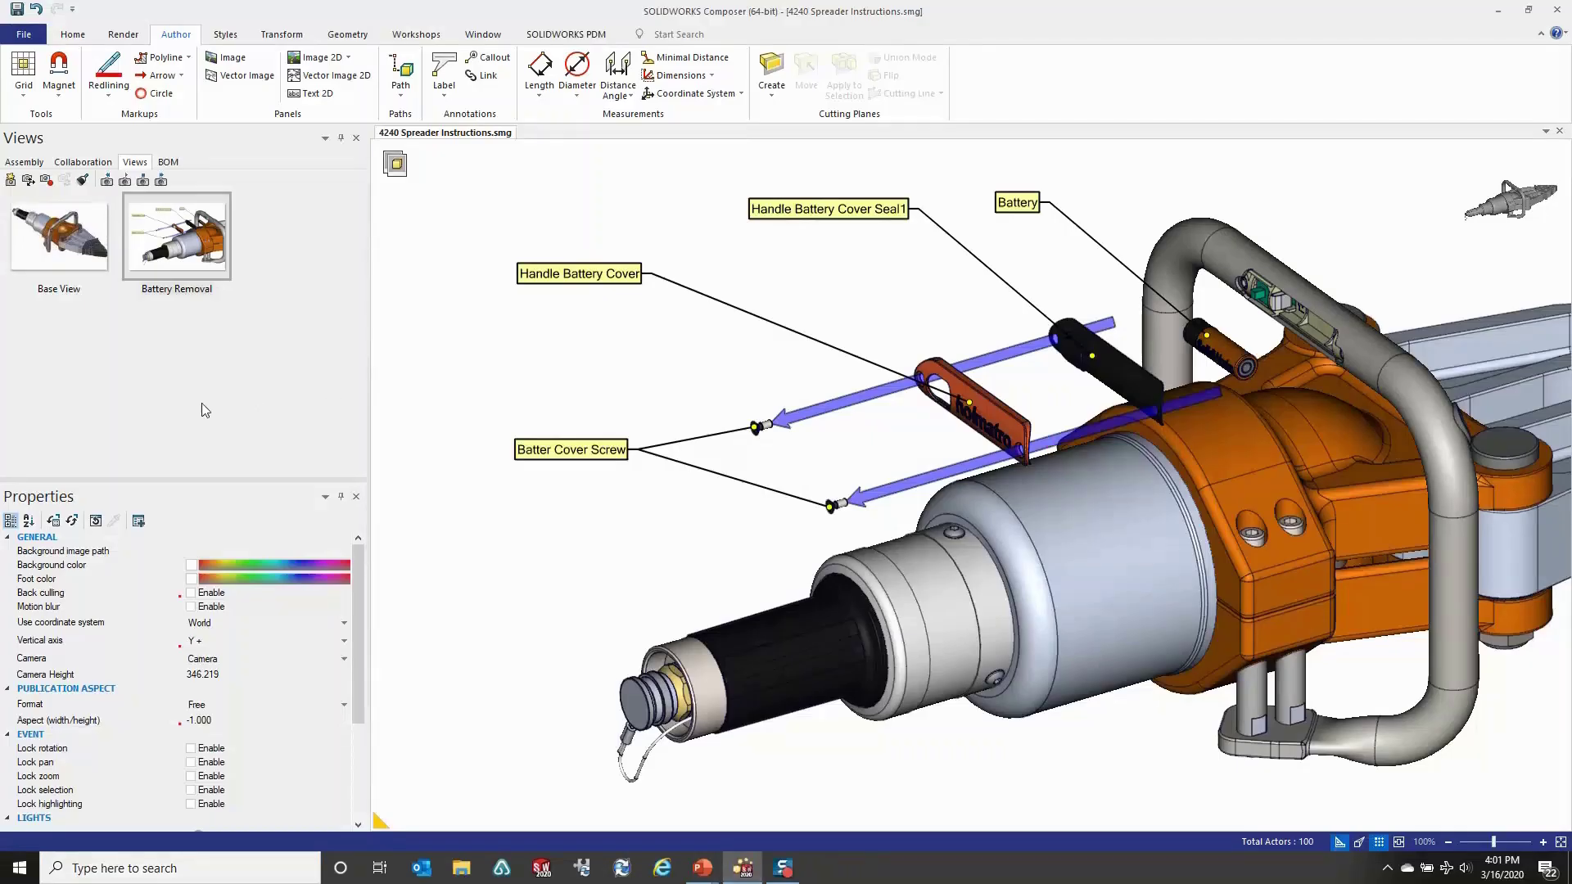
{"action": "right_click", "coordinate": [125, 383]}
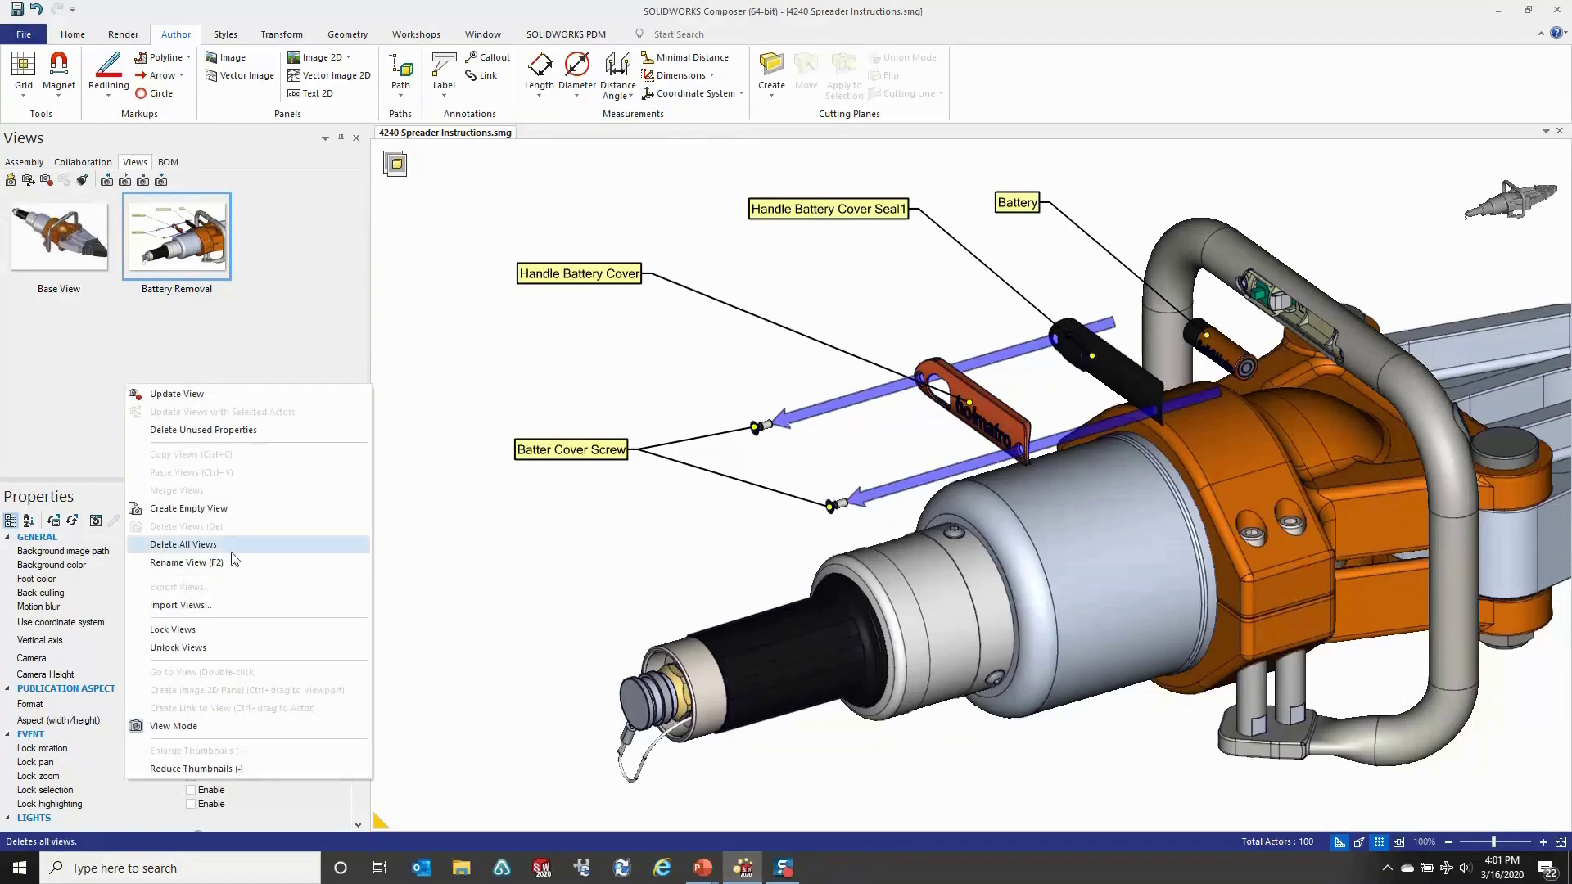
{"action": "left_click", "coordinate": [211, 606]}
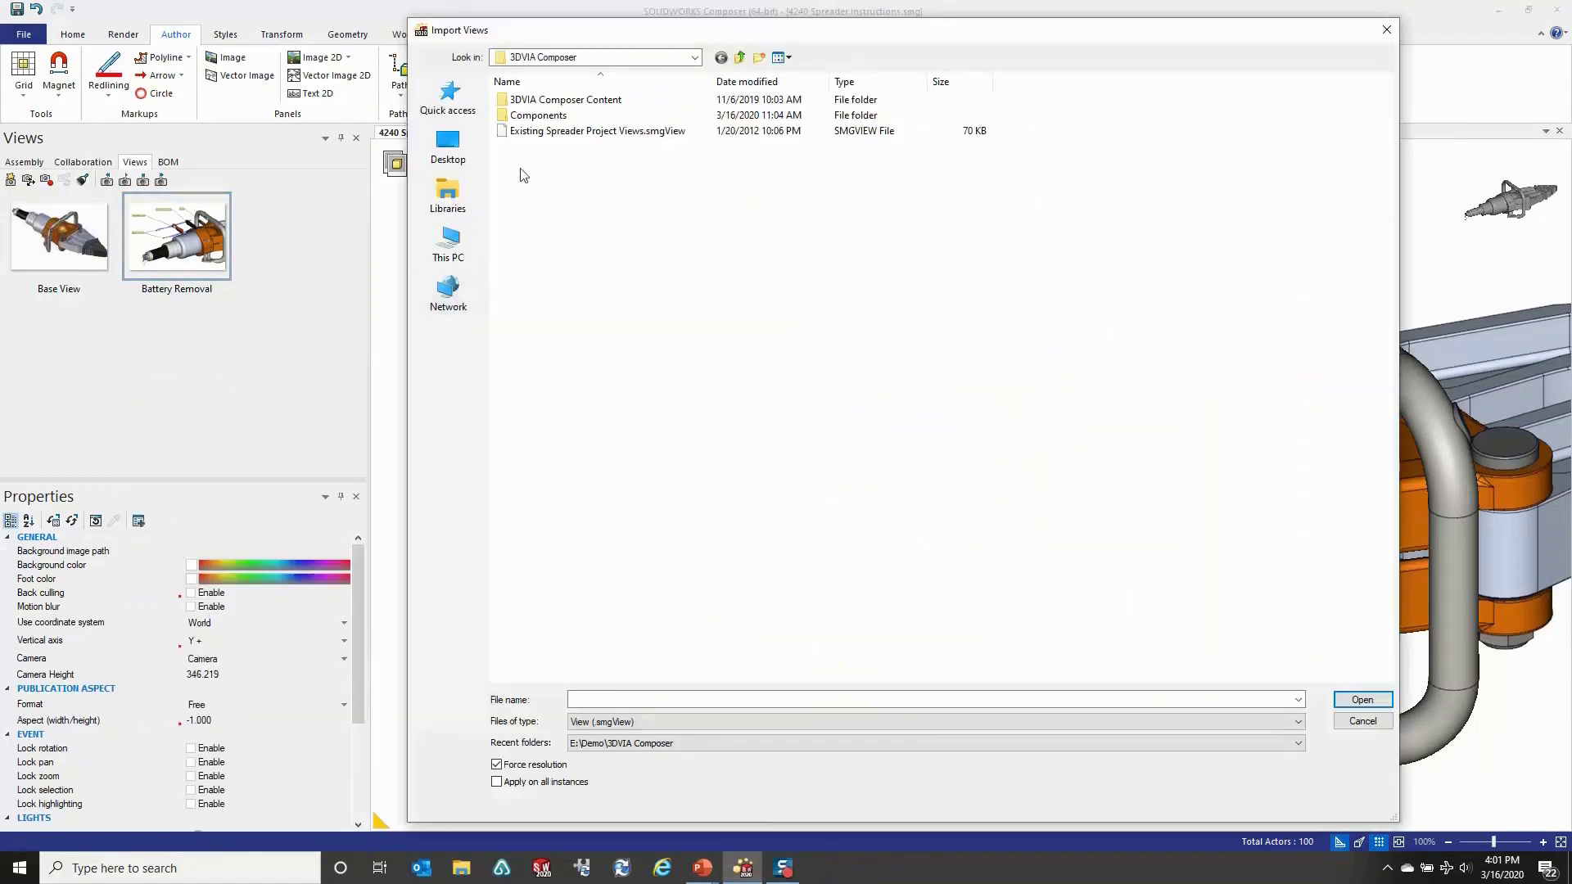
{"action": "left_click", "coordinate": [671, 131]}
{"action": "left_click", "coordinate": [1351, 700]}
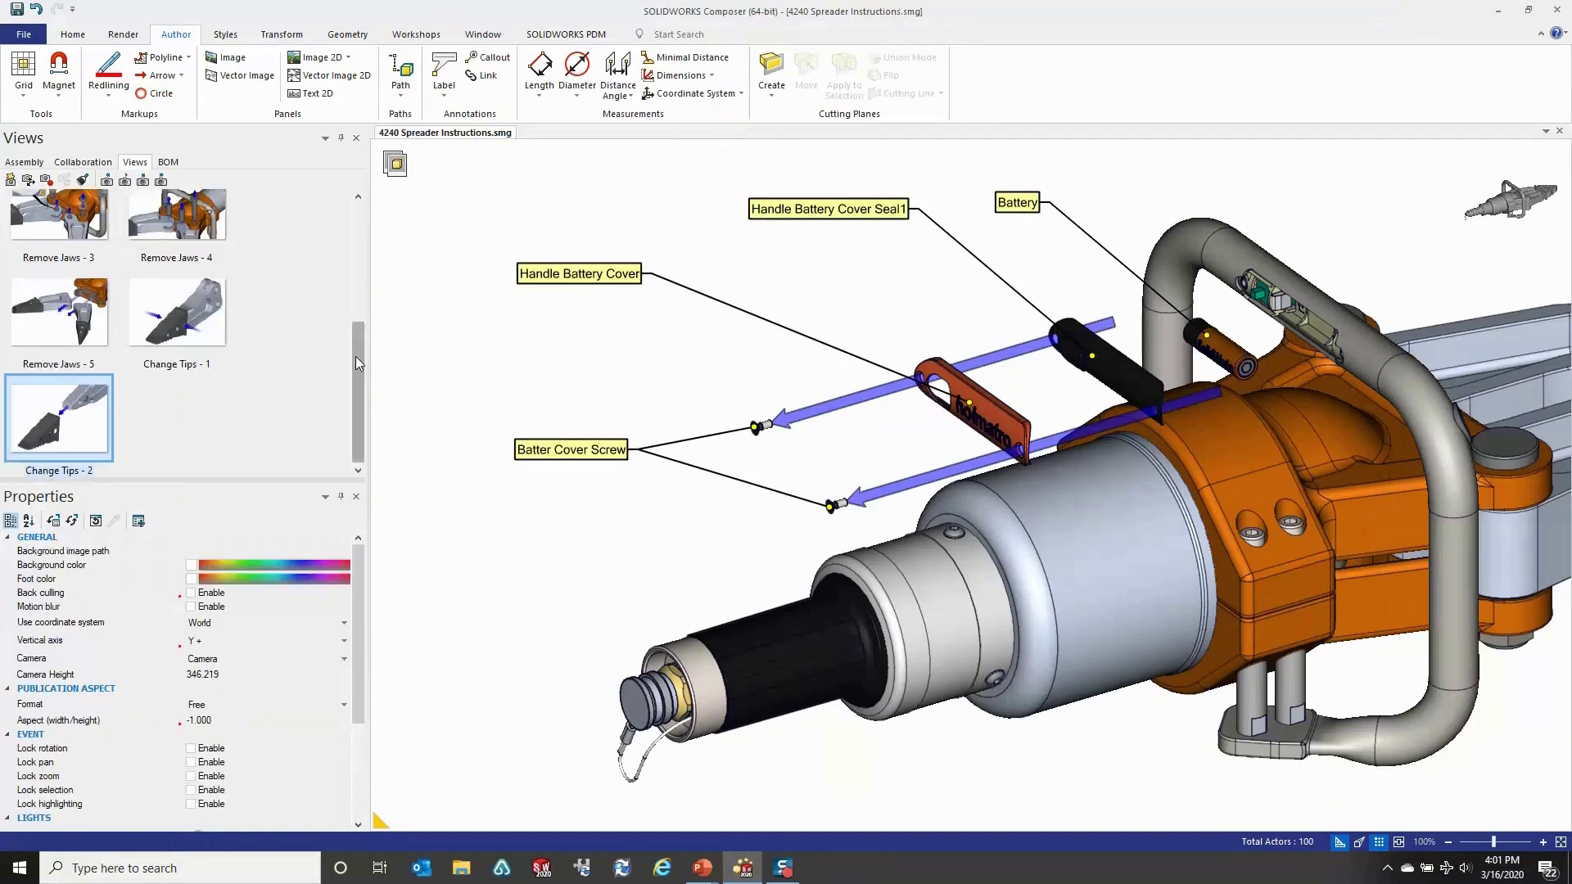
Examine the imported views Remove Jaws - 2 through Remove Jaws - 5 and Change Tips - 1.
{"action": "left_click_drag", "start_coordinate": [355, 356], "coordinate": [368, 276]}
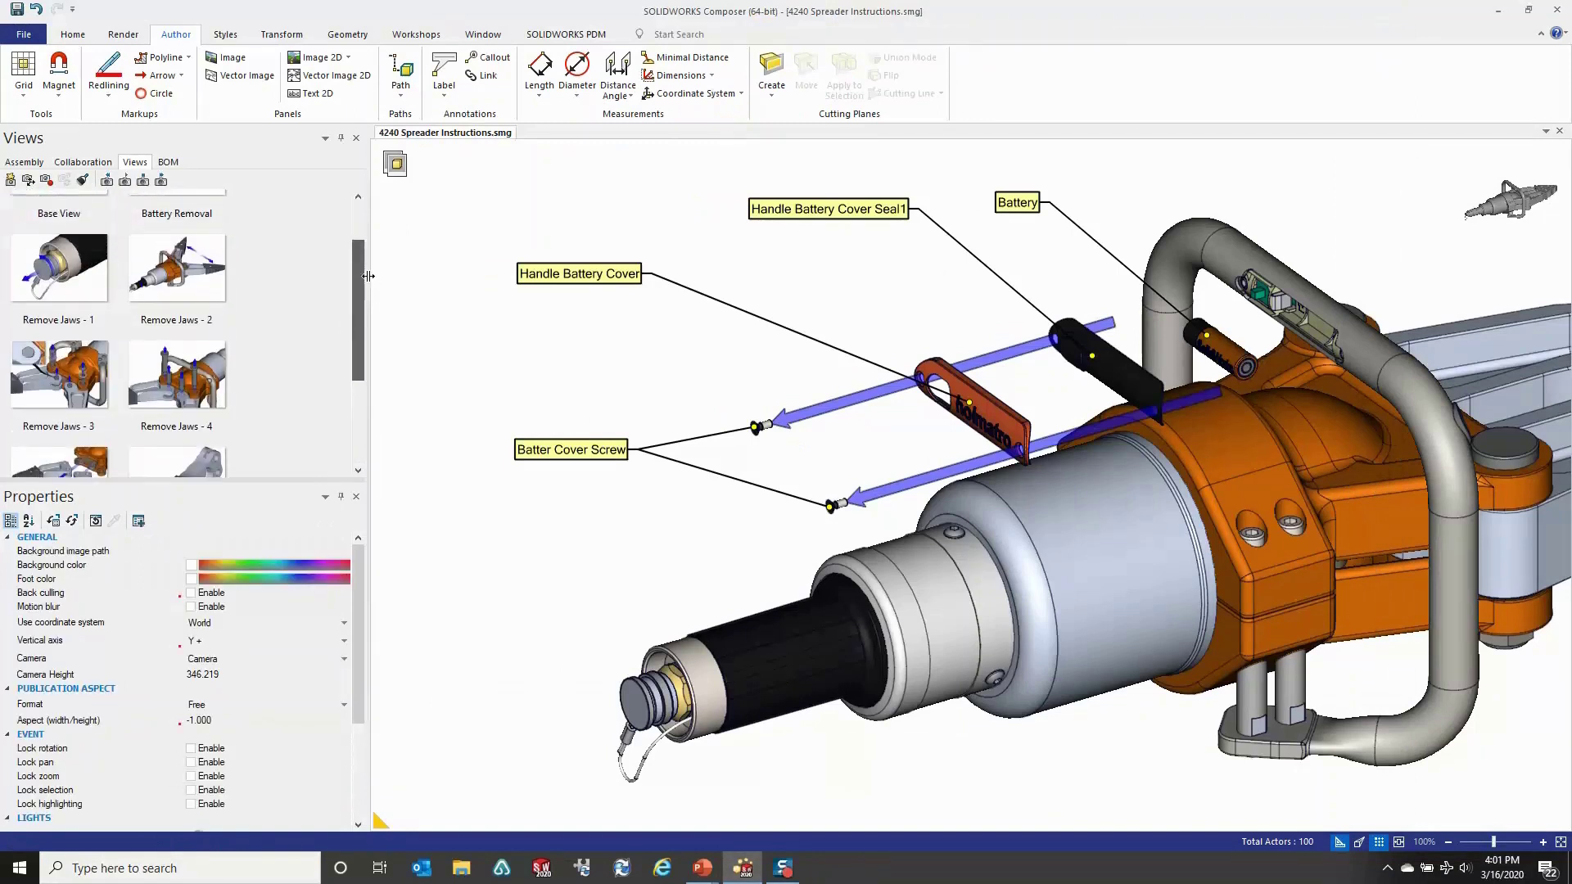
{"action": "left_click", "coordinate": [196, 285]}
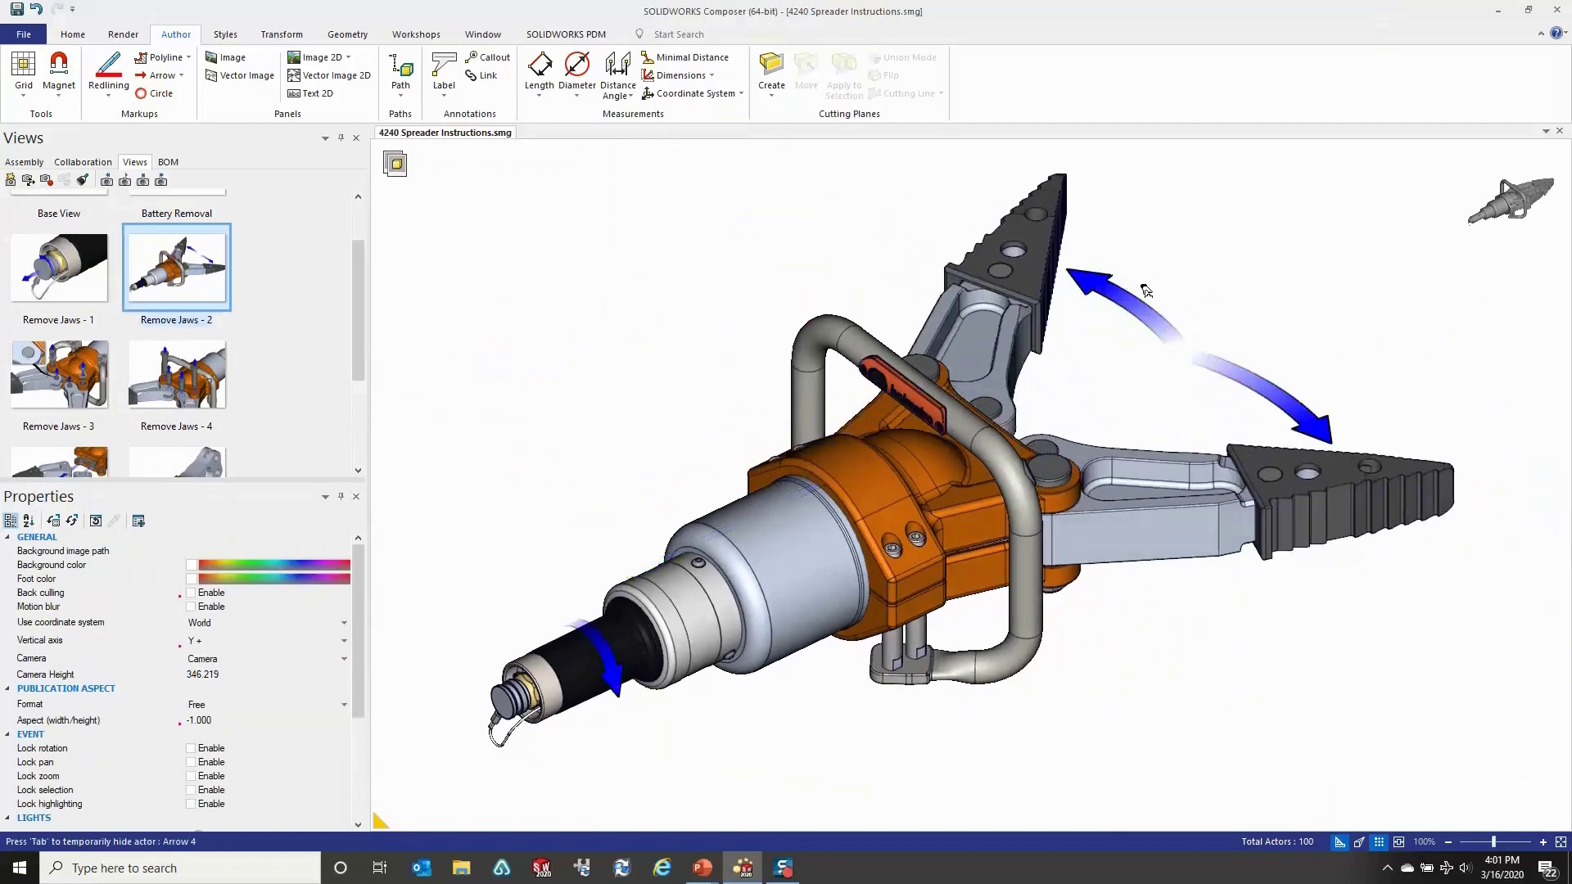
{"action": "left_click", "coordinate": [60, 379]}
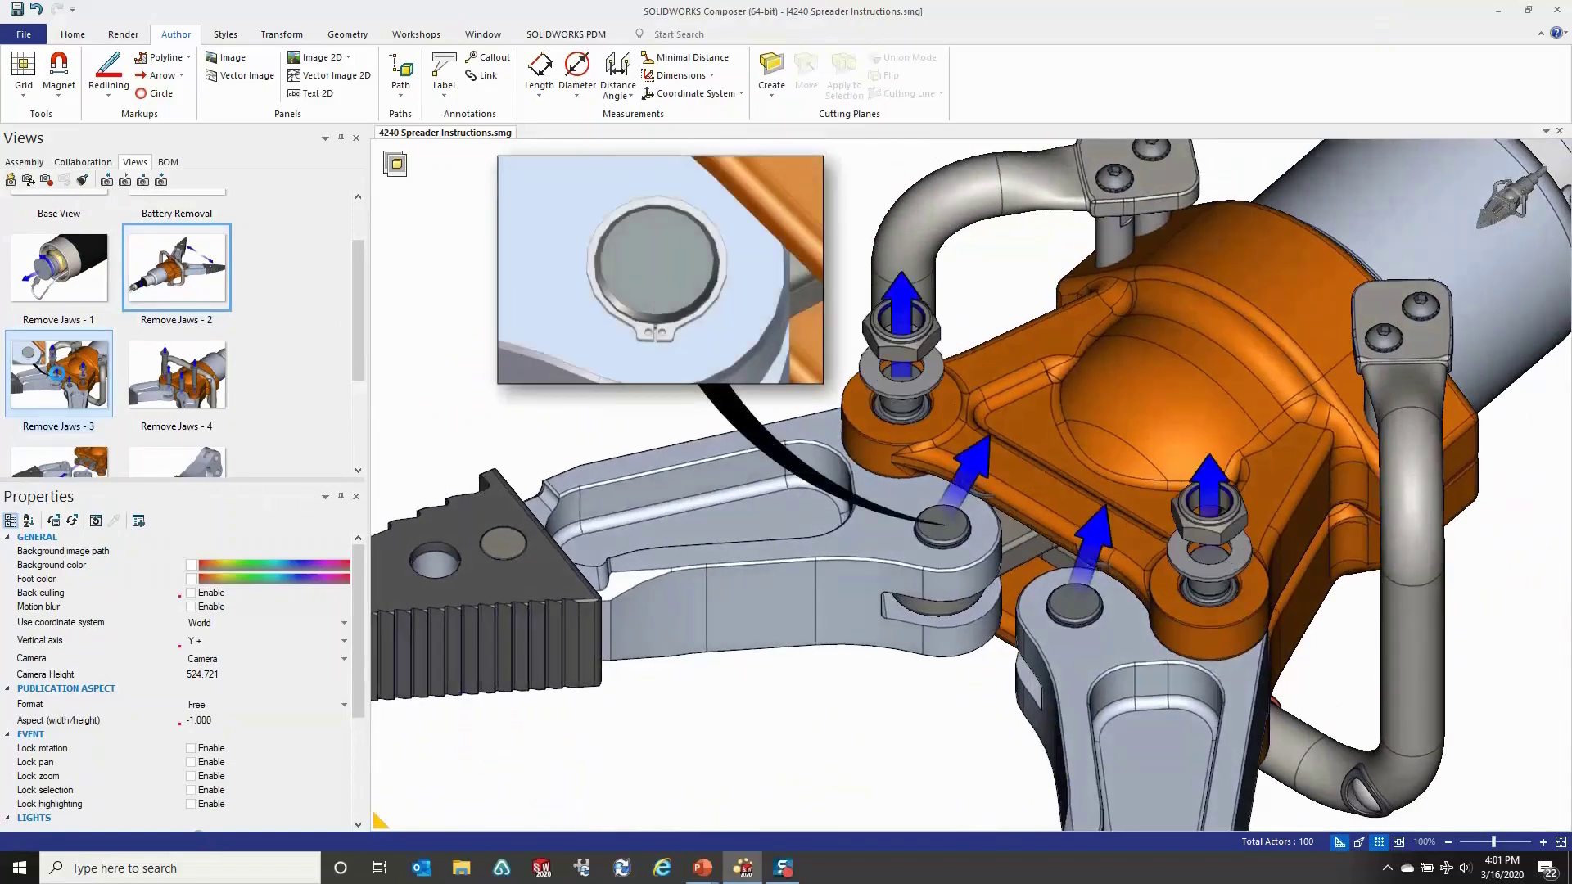
{"action": "left_click", "coordinate": [179, 379]}
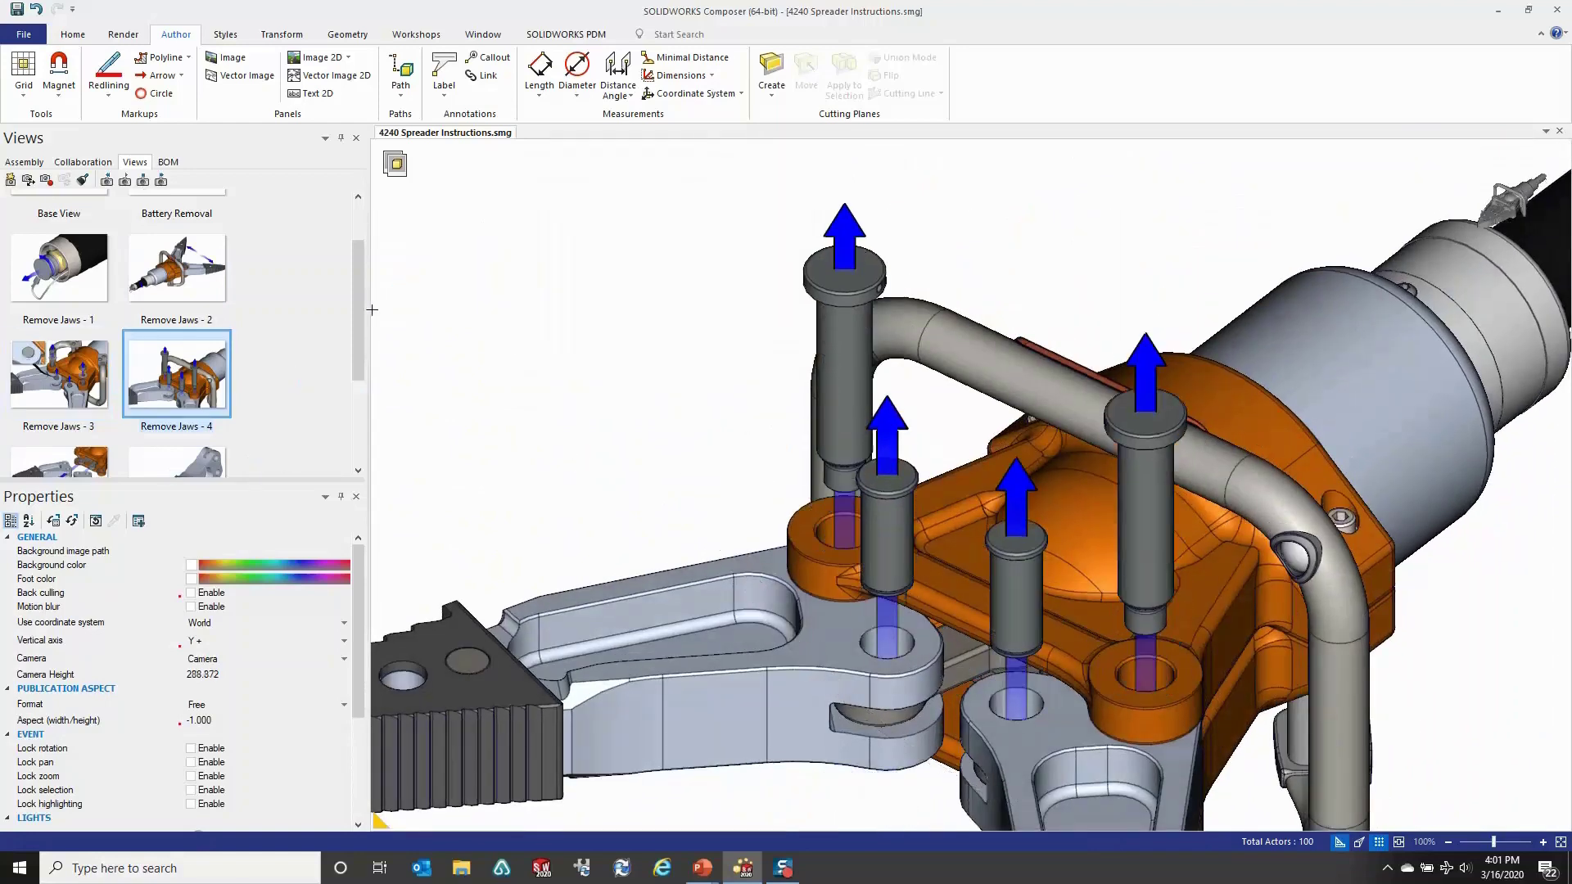
{"action": "left_click_drag", "start_coordinate": [357, 331], "coordinate": [358, 413]}
{"action": "left_click", "coordinate": [56, 311]}
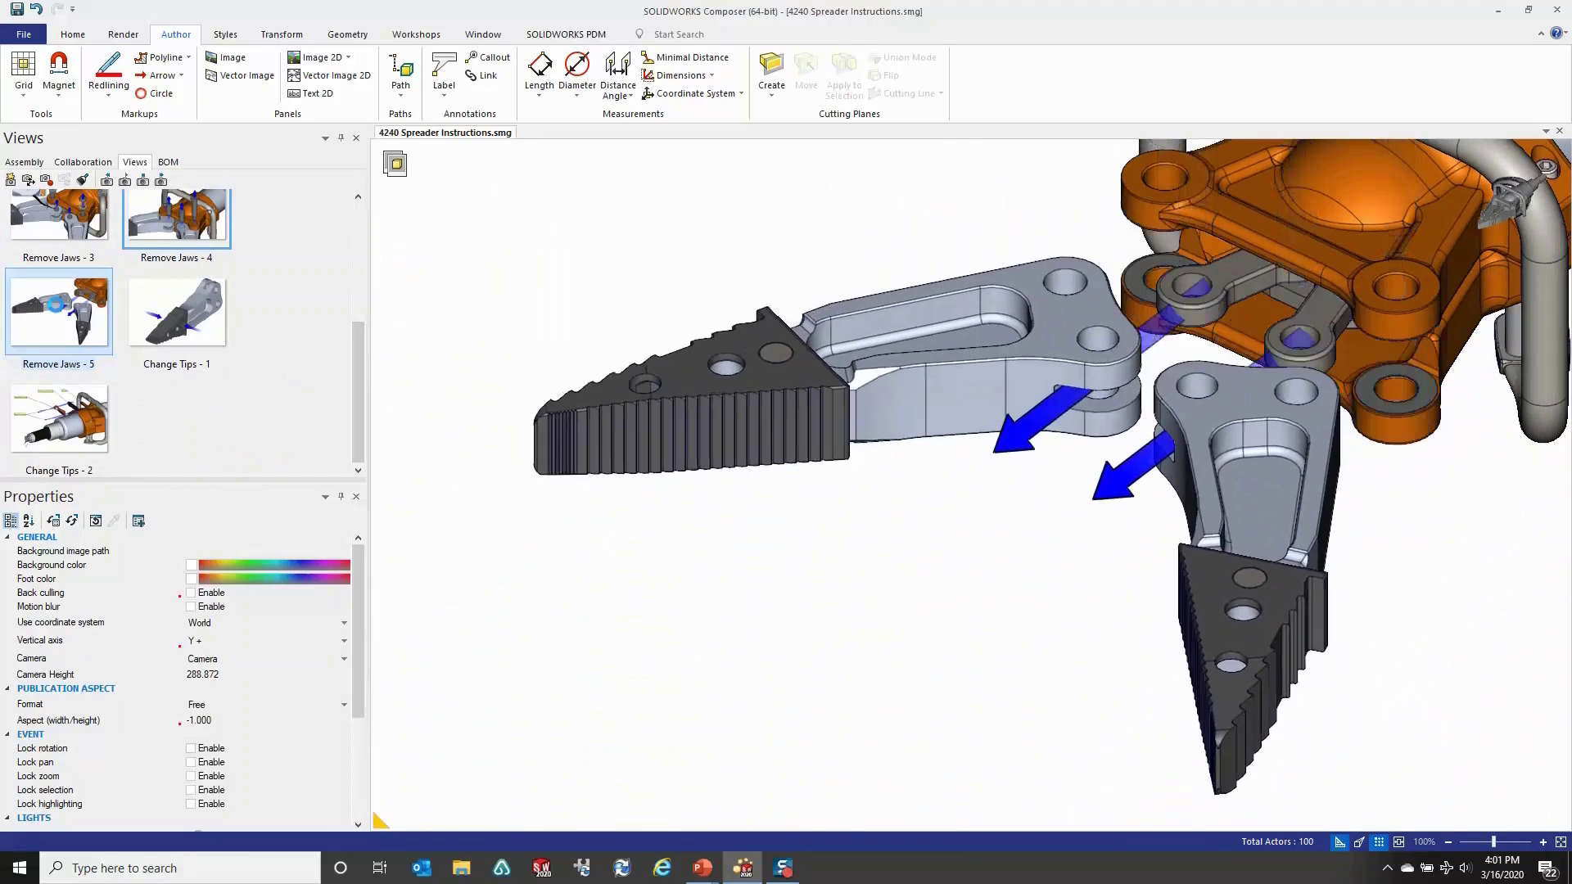
{"action": "left_click", "coordinate": [182, 317]}
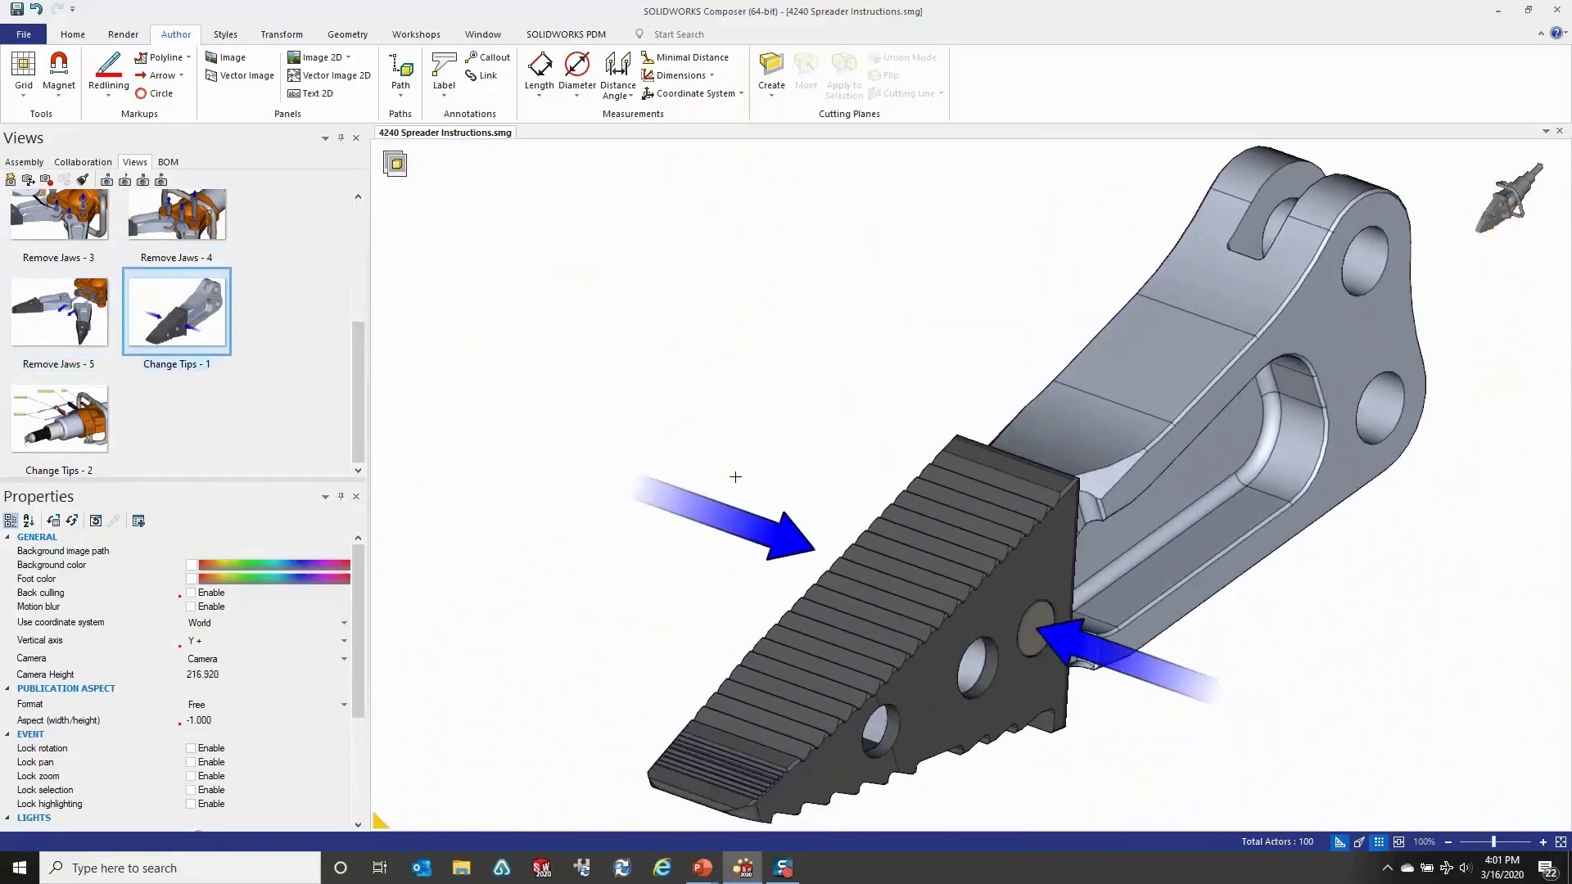
Show the Base View and update the project from 4240 Spreader.SLDASM using the Update Handle configuration.
{"action": "left_click_drag", "start_coordinate": [360, 361], "coordinate": [365, 237]}
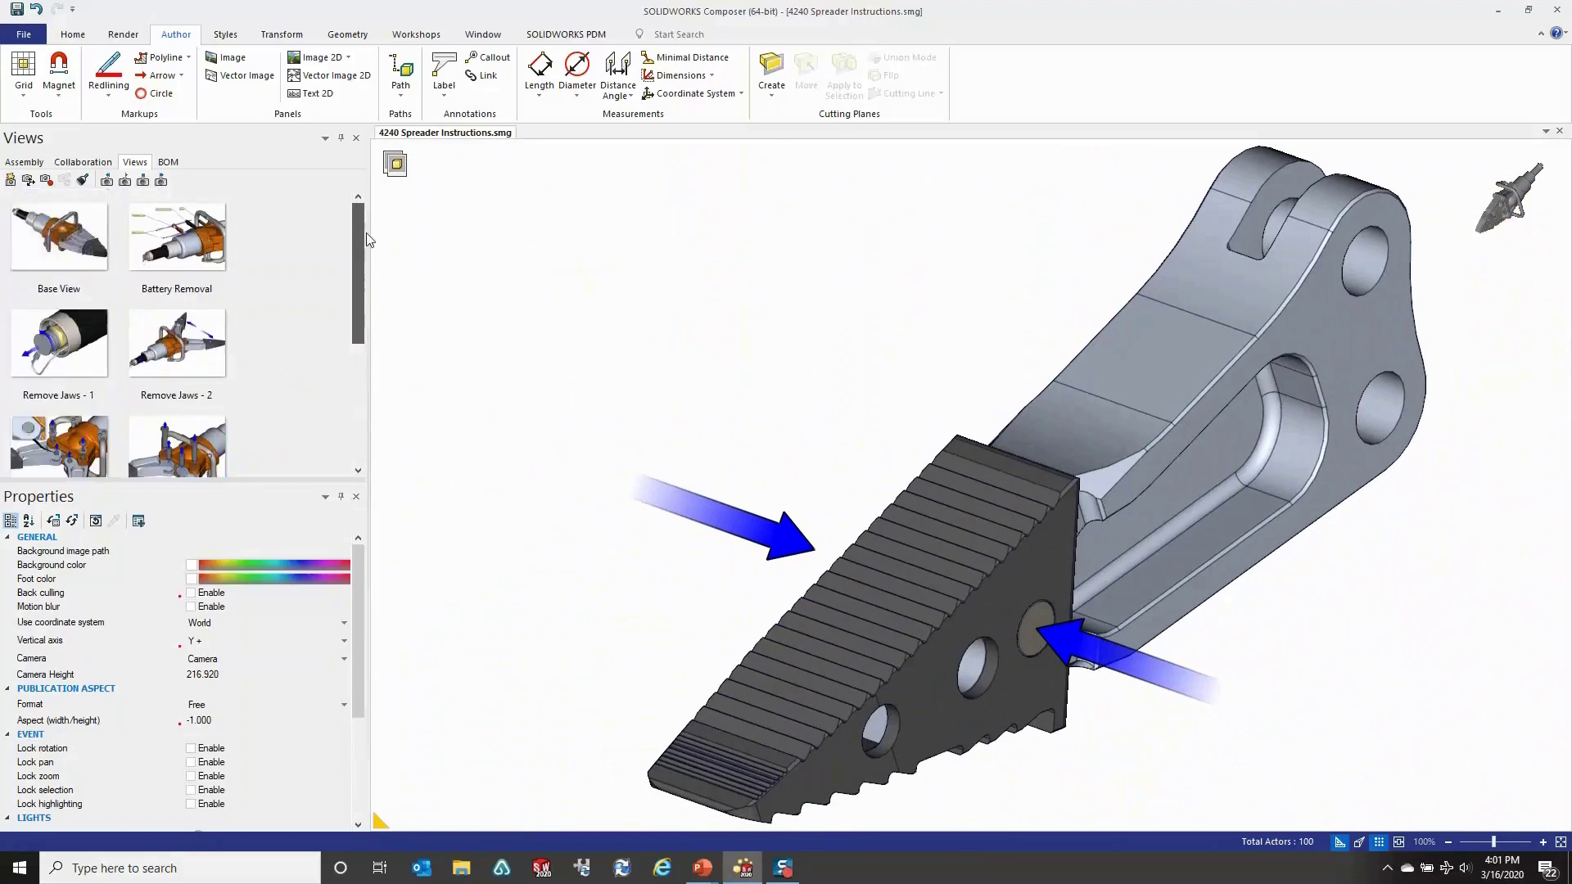
{"action": "left_click", "coordinate": [20, 264]}
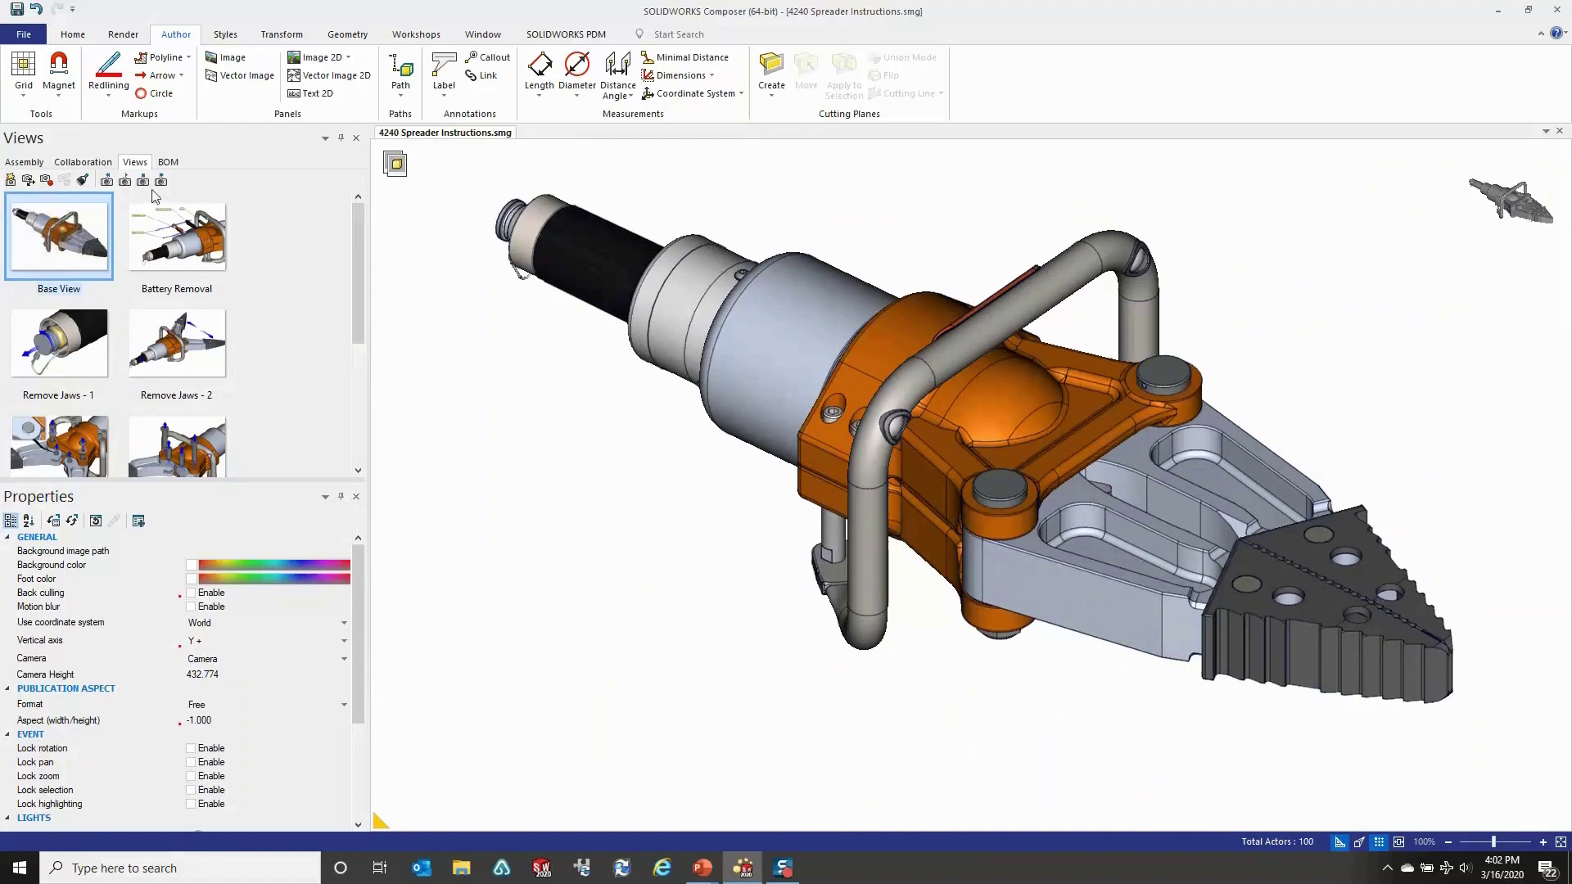
{"action": "left_click", "coordinate": [26, 43]}
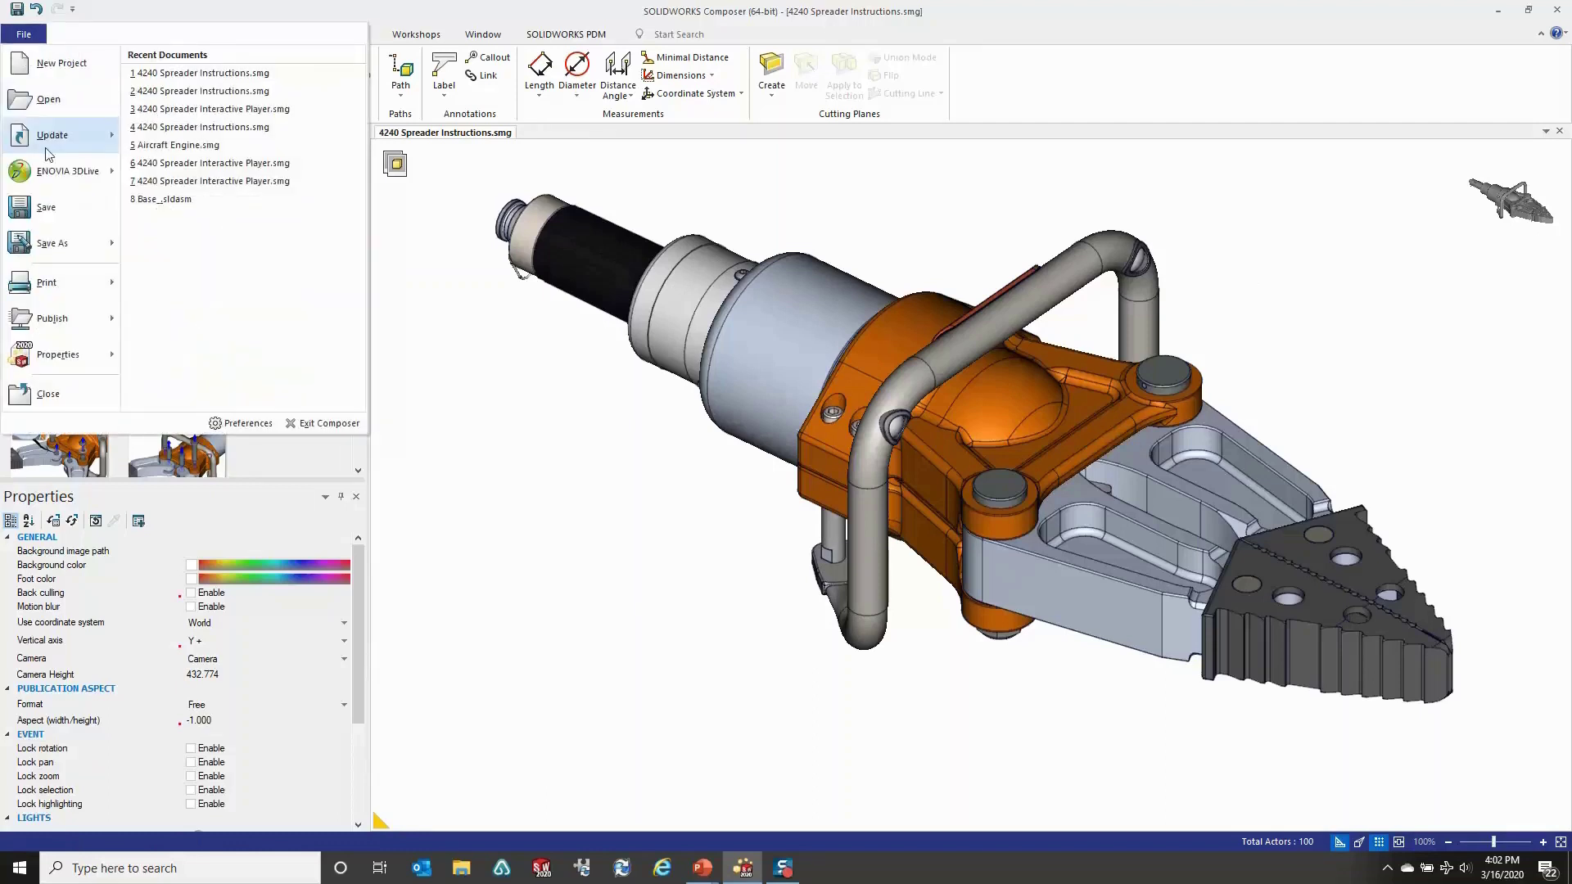
{"action": "mouse_move", "coordinate": [47, 145]}
{"action": "left_click", "coordinate": [231, 80]}
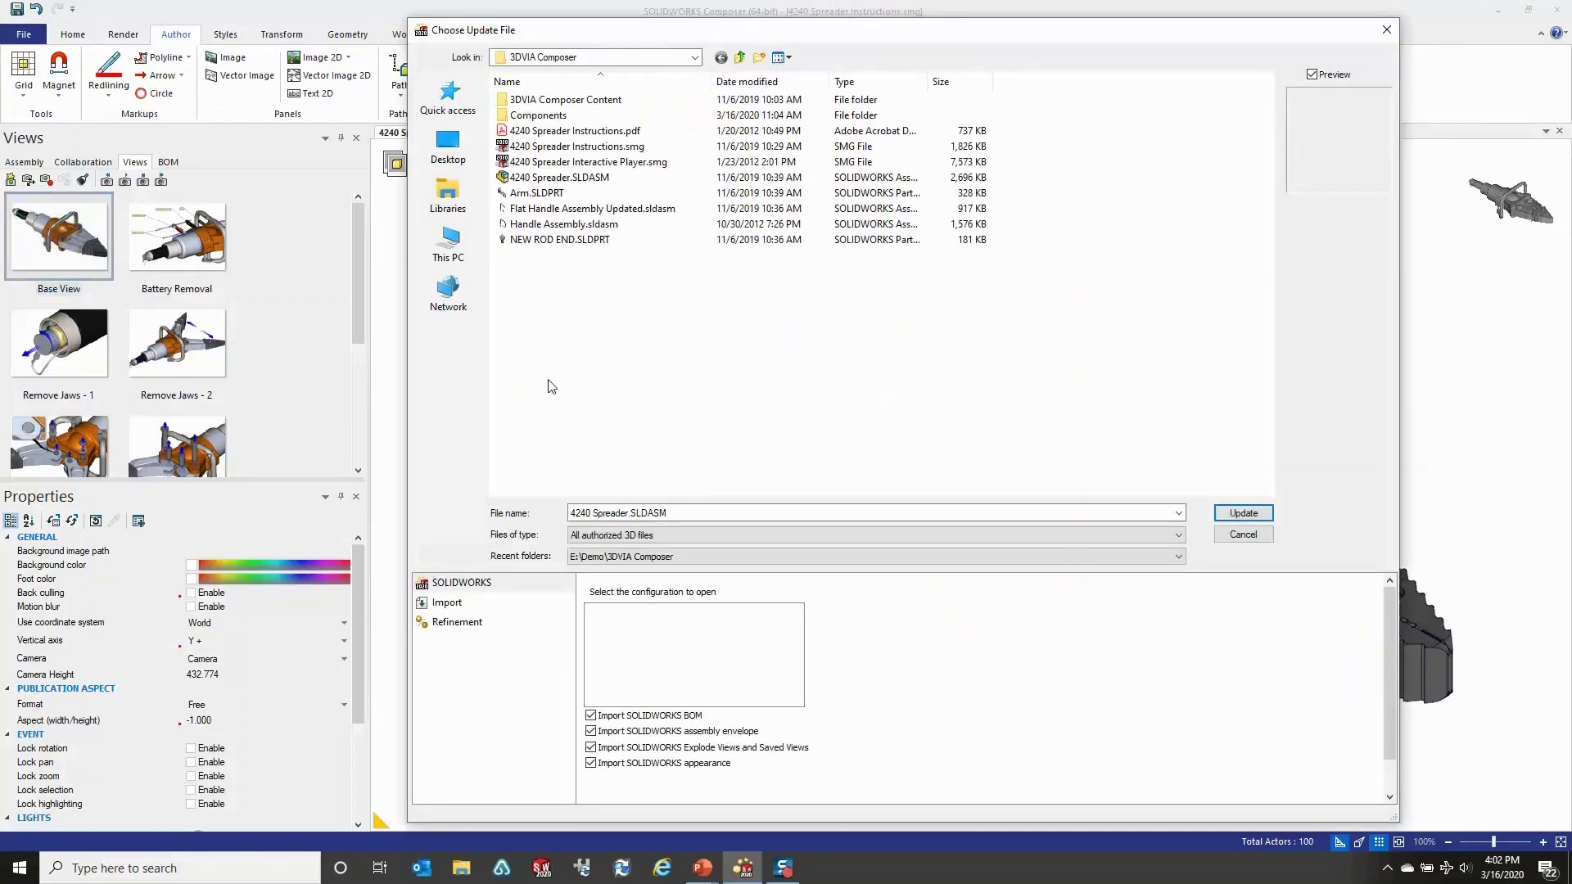
{"action": "left_click", "coordinate": [579, 178]}
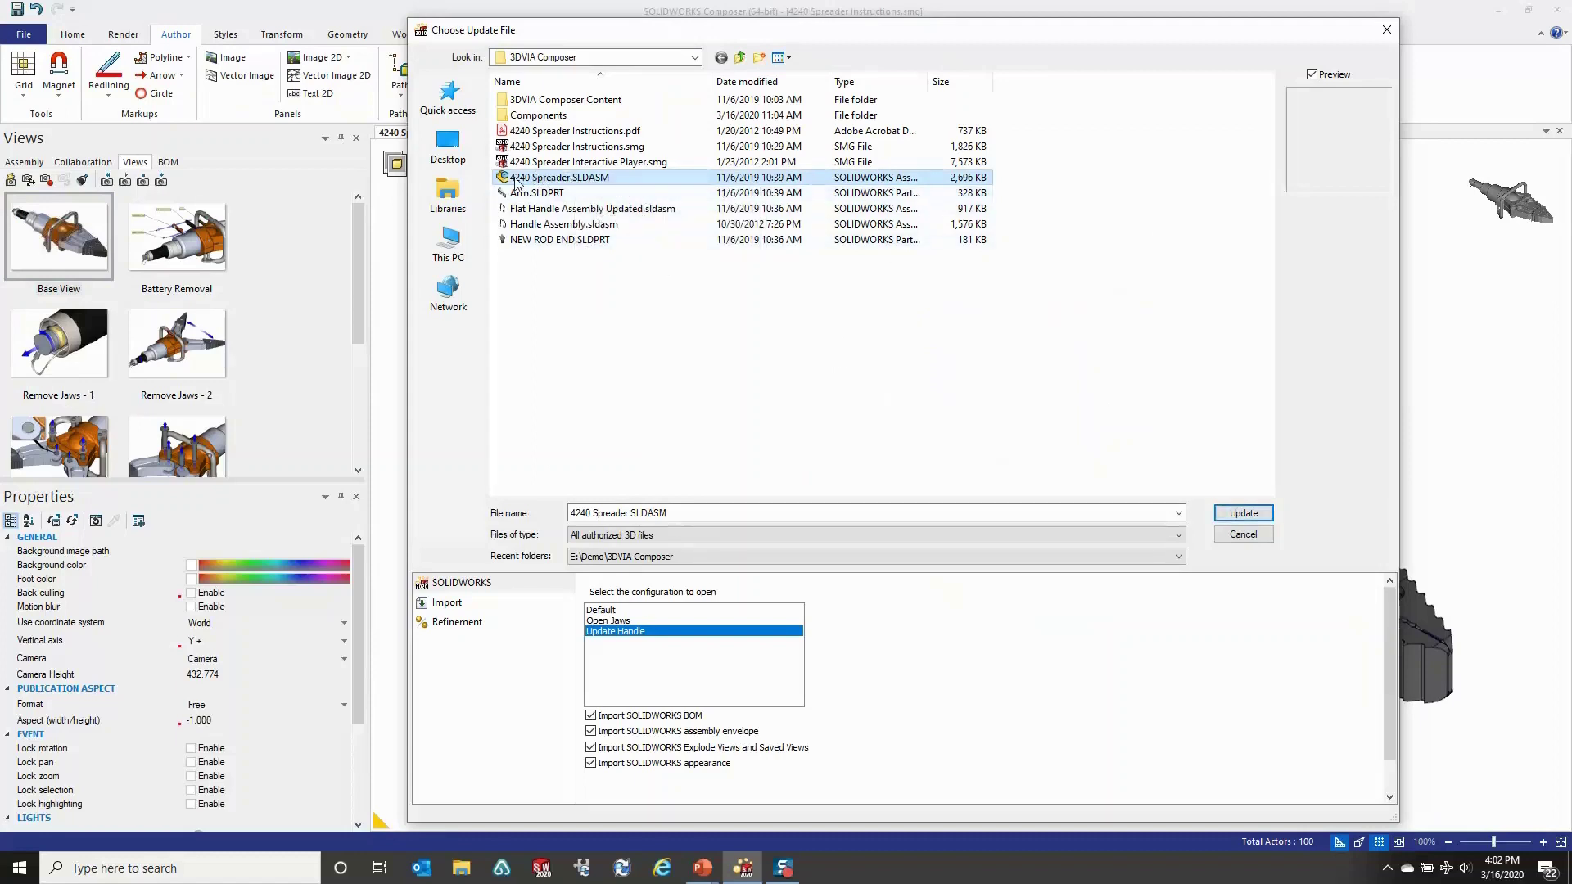
{"action": "left_click", "coordinate": [1243, 514]}
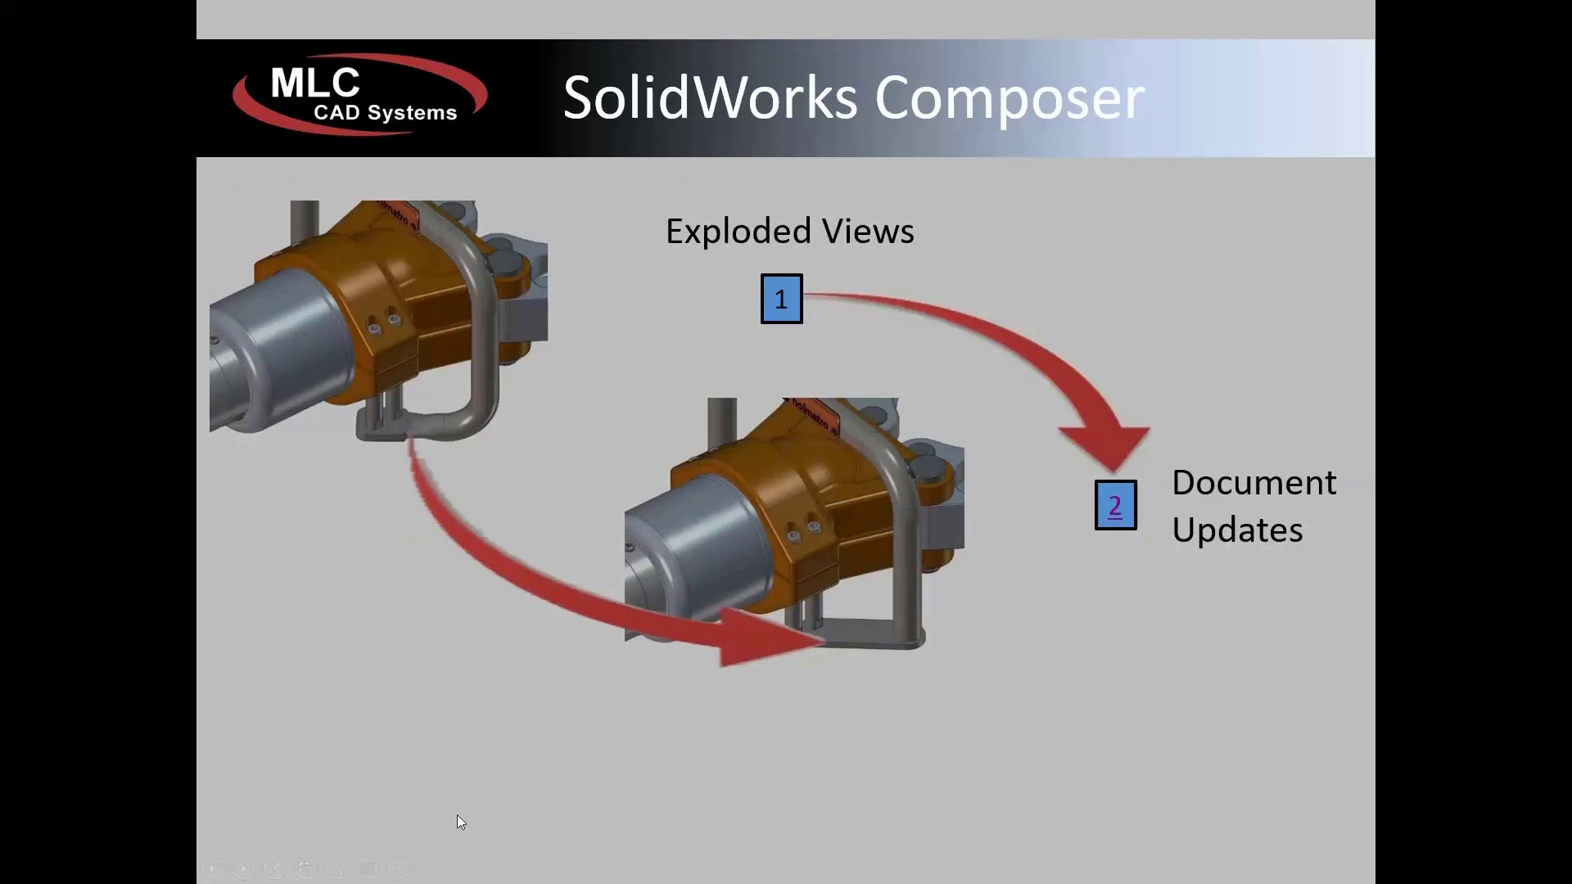
Switch from the slide show back to SOLIDWORKS Composer and examine the updated view thumbnails.
{"action": "key", "text": "super"}
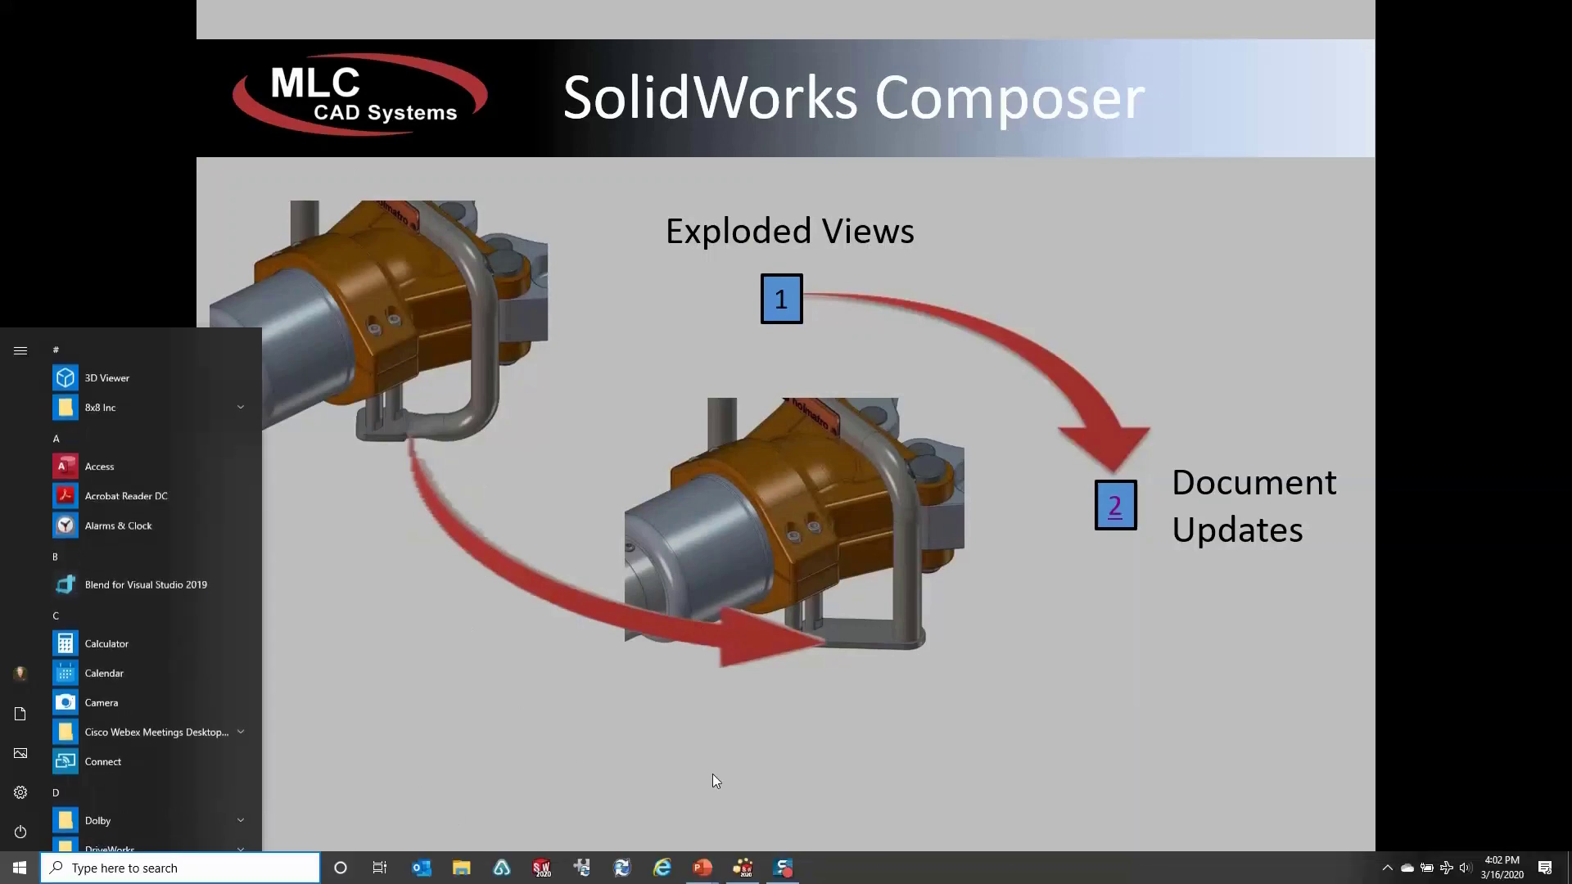
{"action": "left_click", "coordinate": [746, 866]}
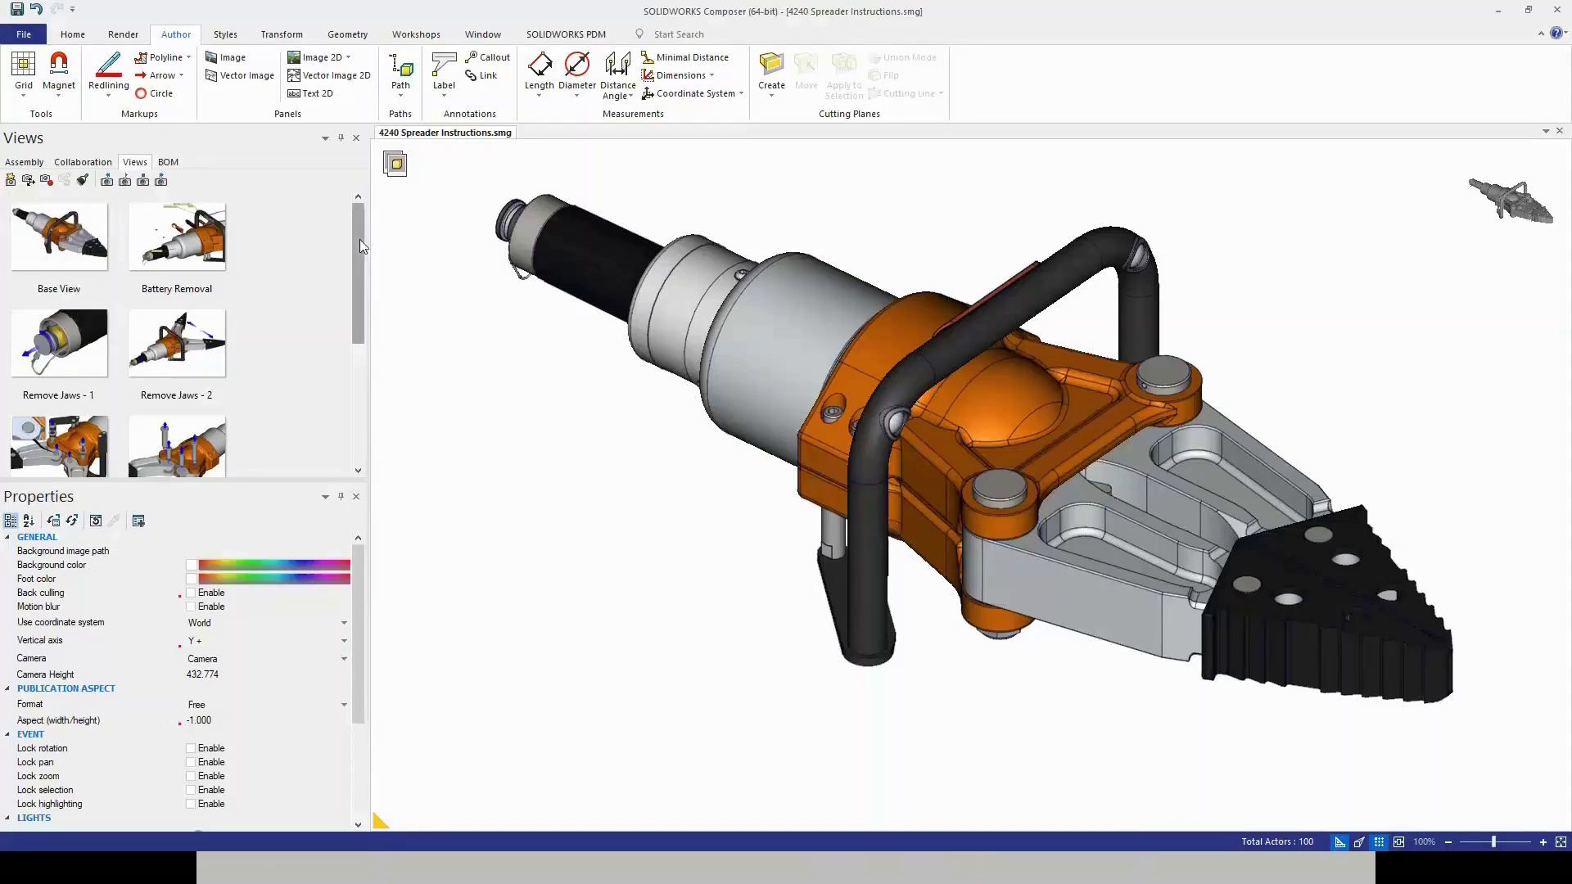
{"action": "left_click_drag", "start_coordinate": [360, 239], "coordinate": [382, 214]}
{"action": "left_click_drag", "start_coordinate": [362, 257], "coordinate": [396, 317]}
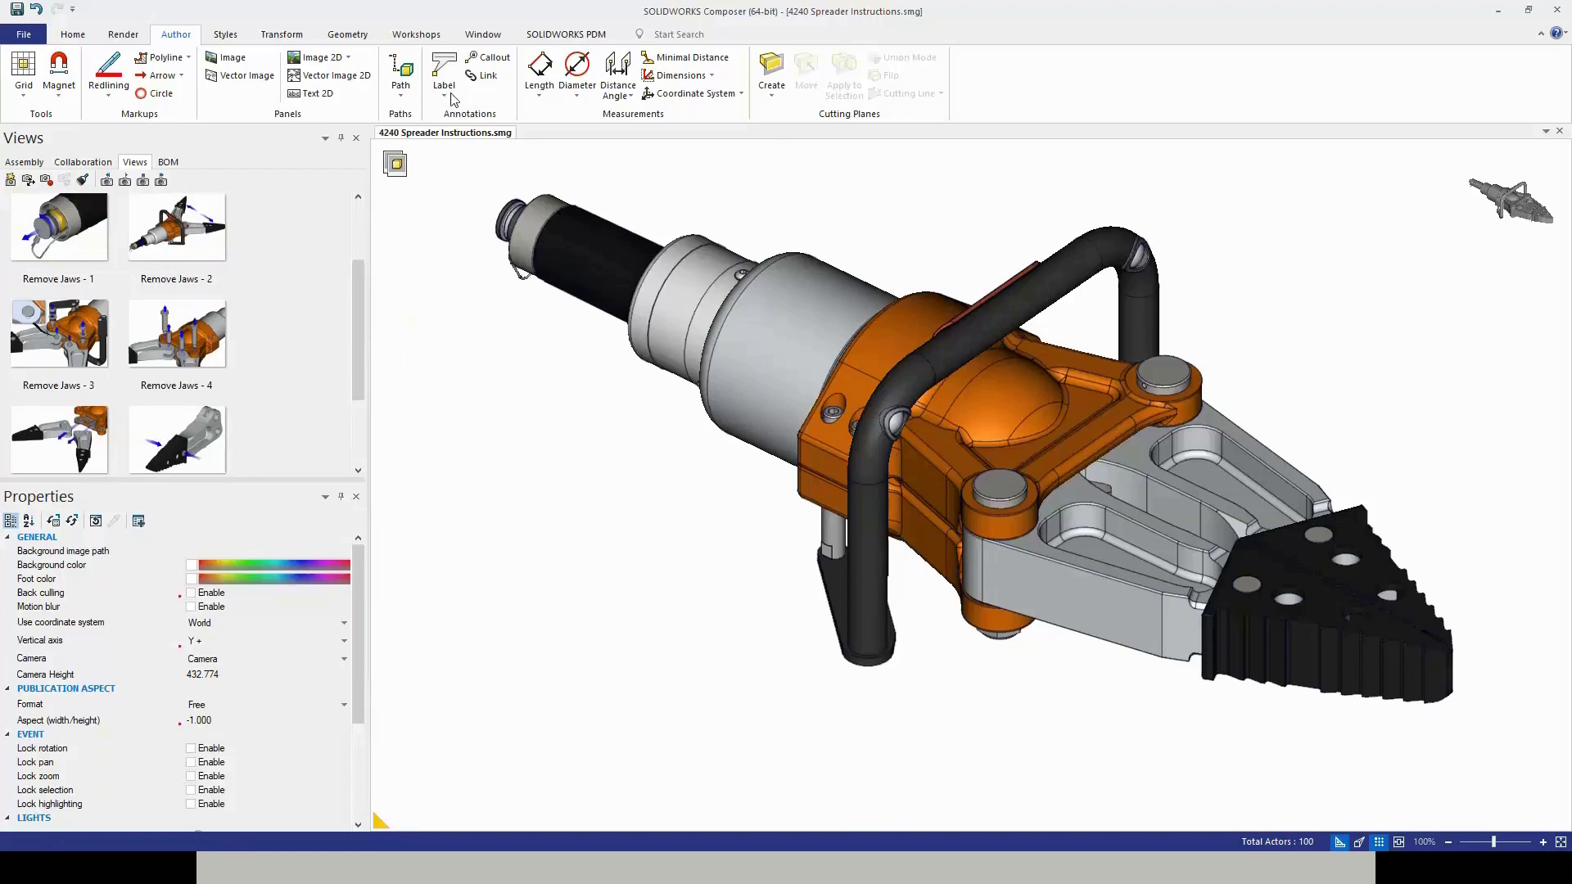
Set up the High Resolution Image workshop to produce multiple images from the views, using the %filename%_%viewname% file-name template.
{"action": "left_click", "coordinate": [435, 41]}
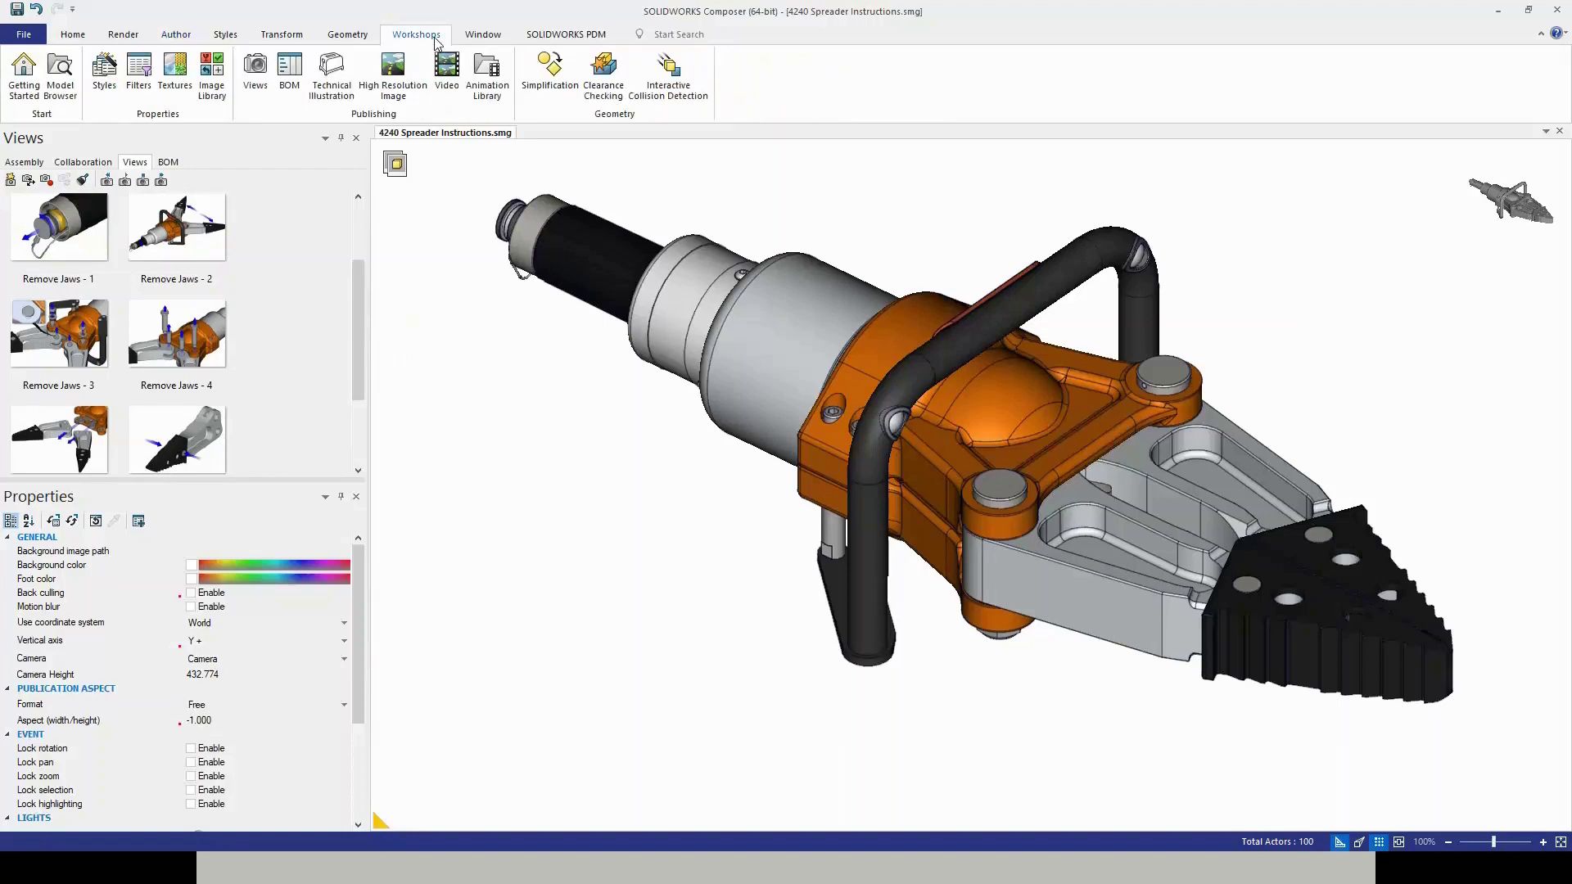
{"action": "left_click", "coordinate": [383, 77]}
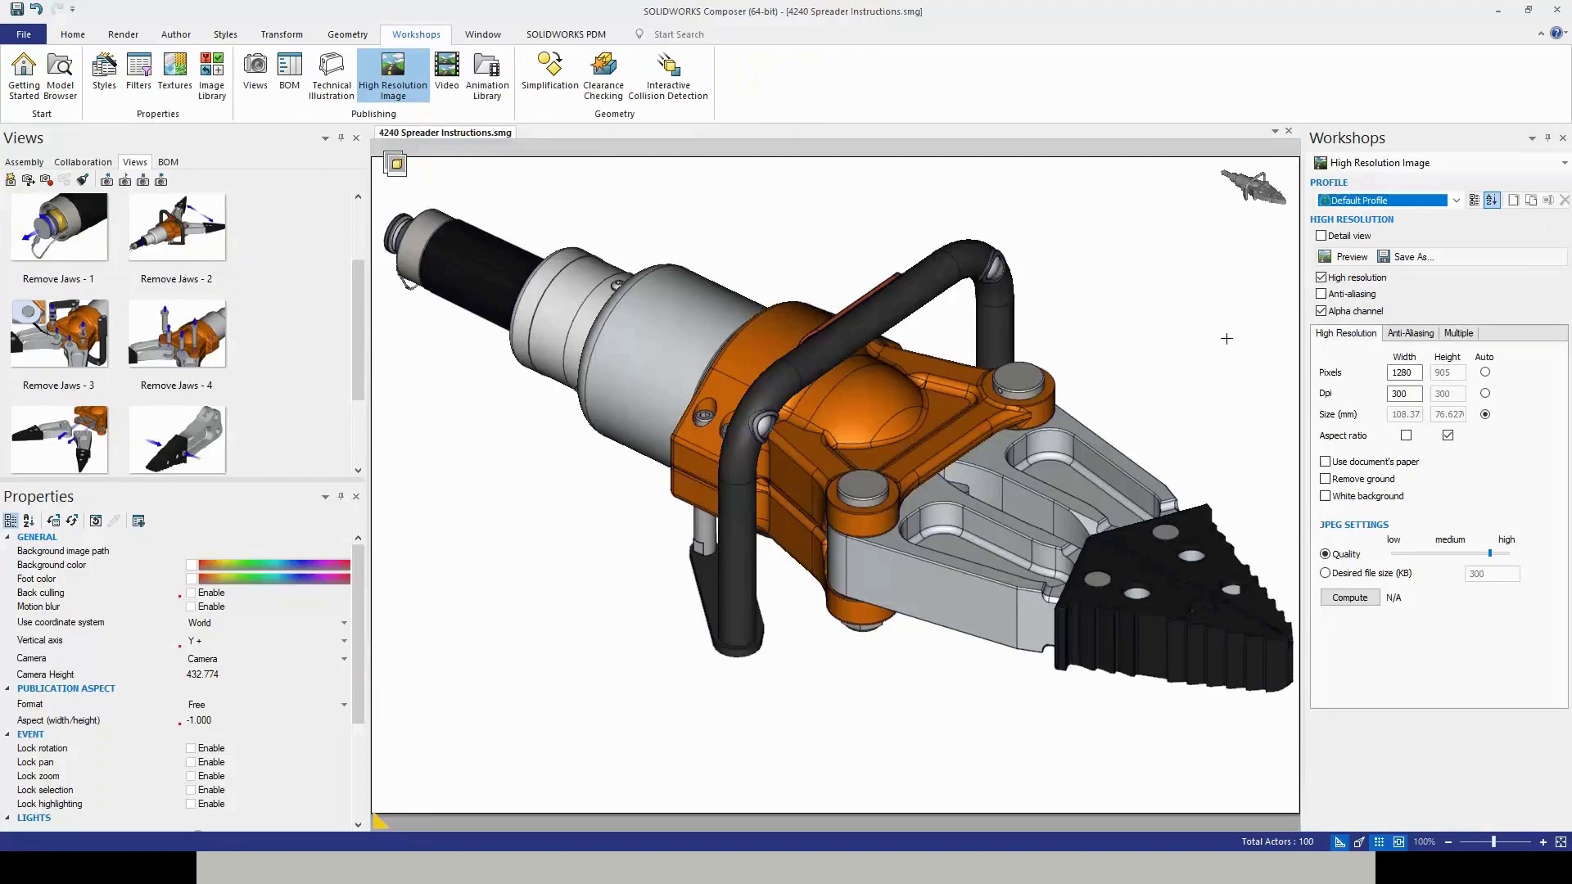
{"action": "left_click", "coordinate": [1461, 336]}
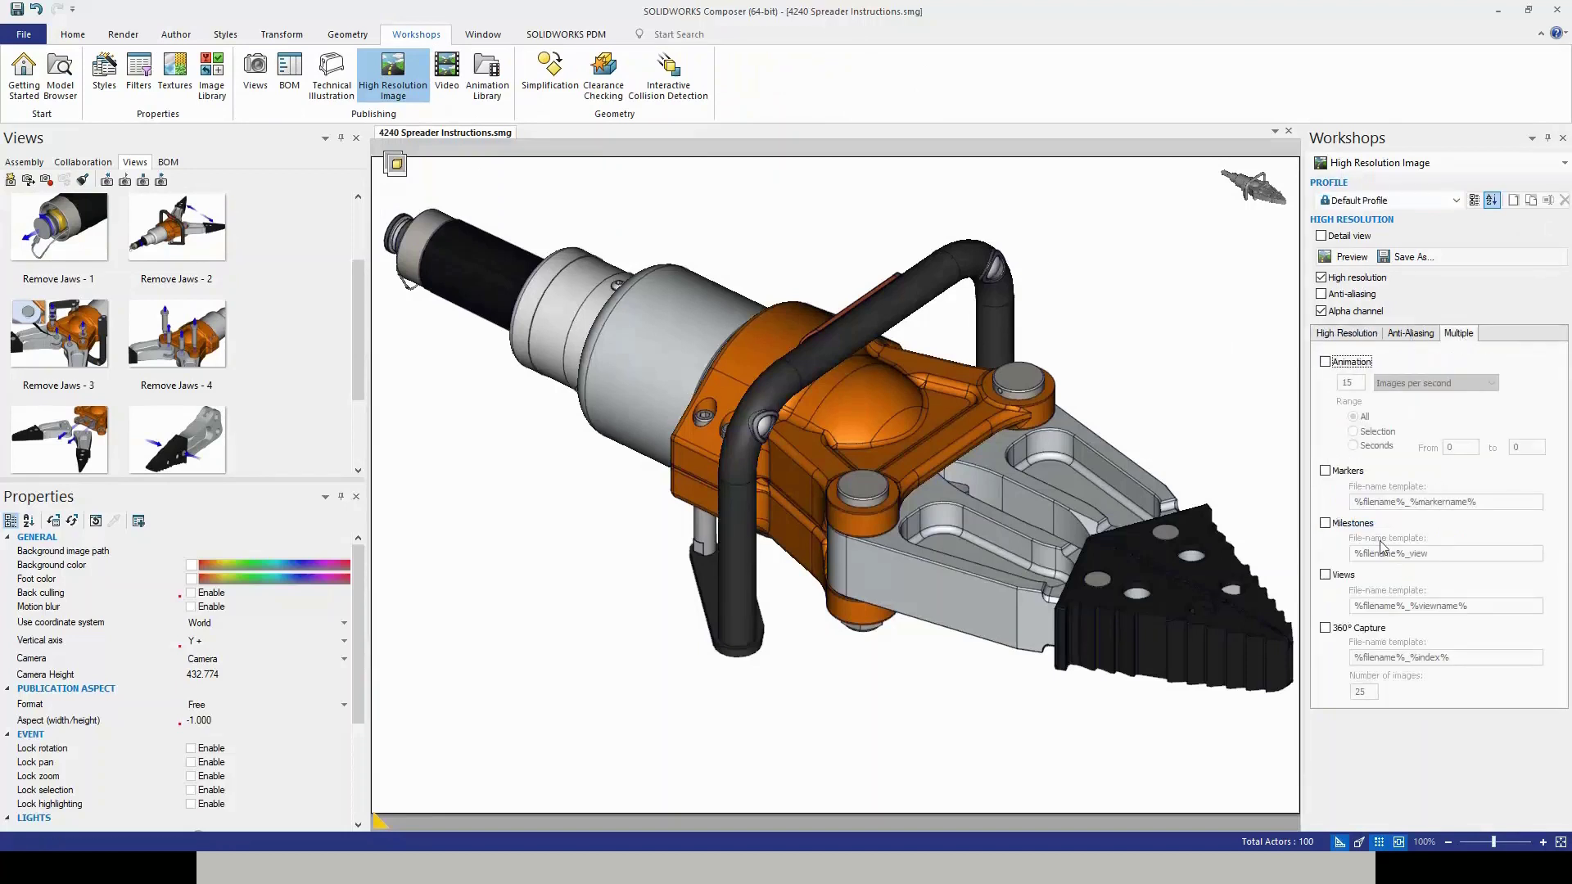
{"action": "left_click", "coordinate": [1325, 575]}
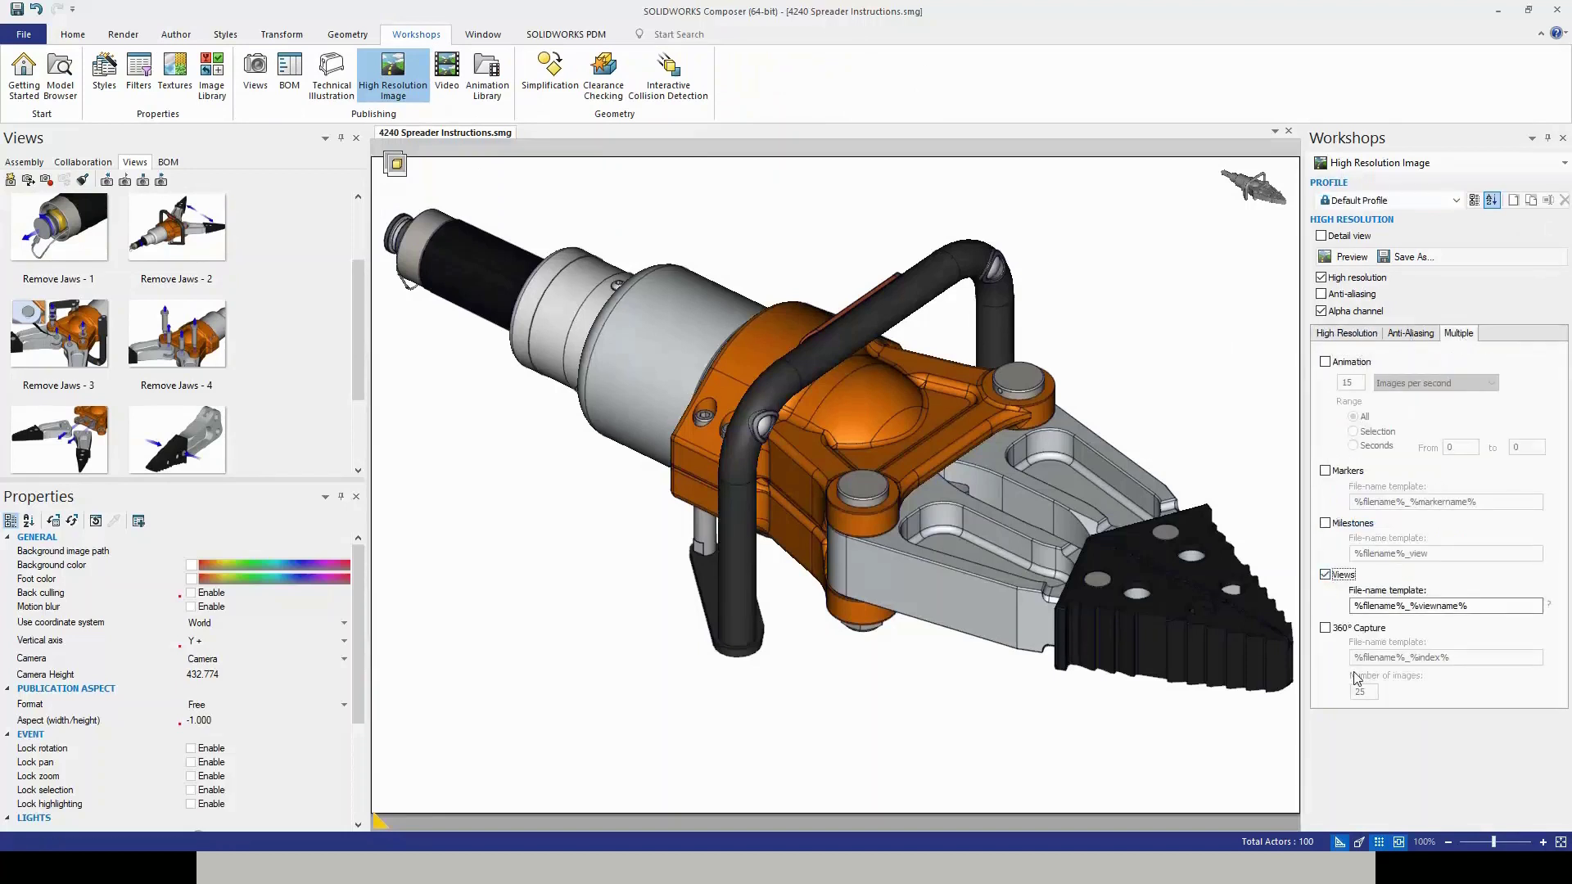
Save the view images in the C: drive's 3DVIA Composer Demo folder, overwriting 4240 Spreader Instructions.jpg.
{"action": "left_click", "coordinate": [1419, 259]}
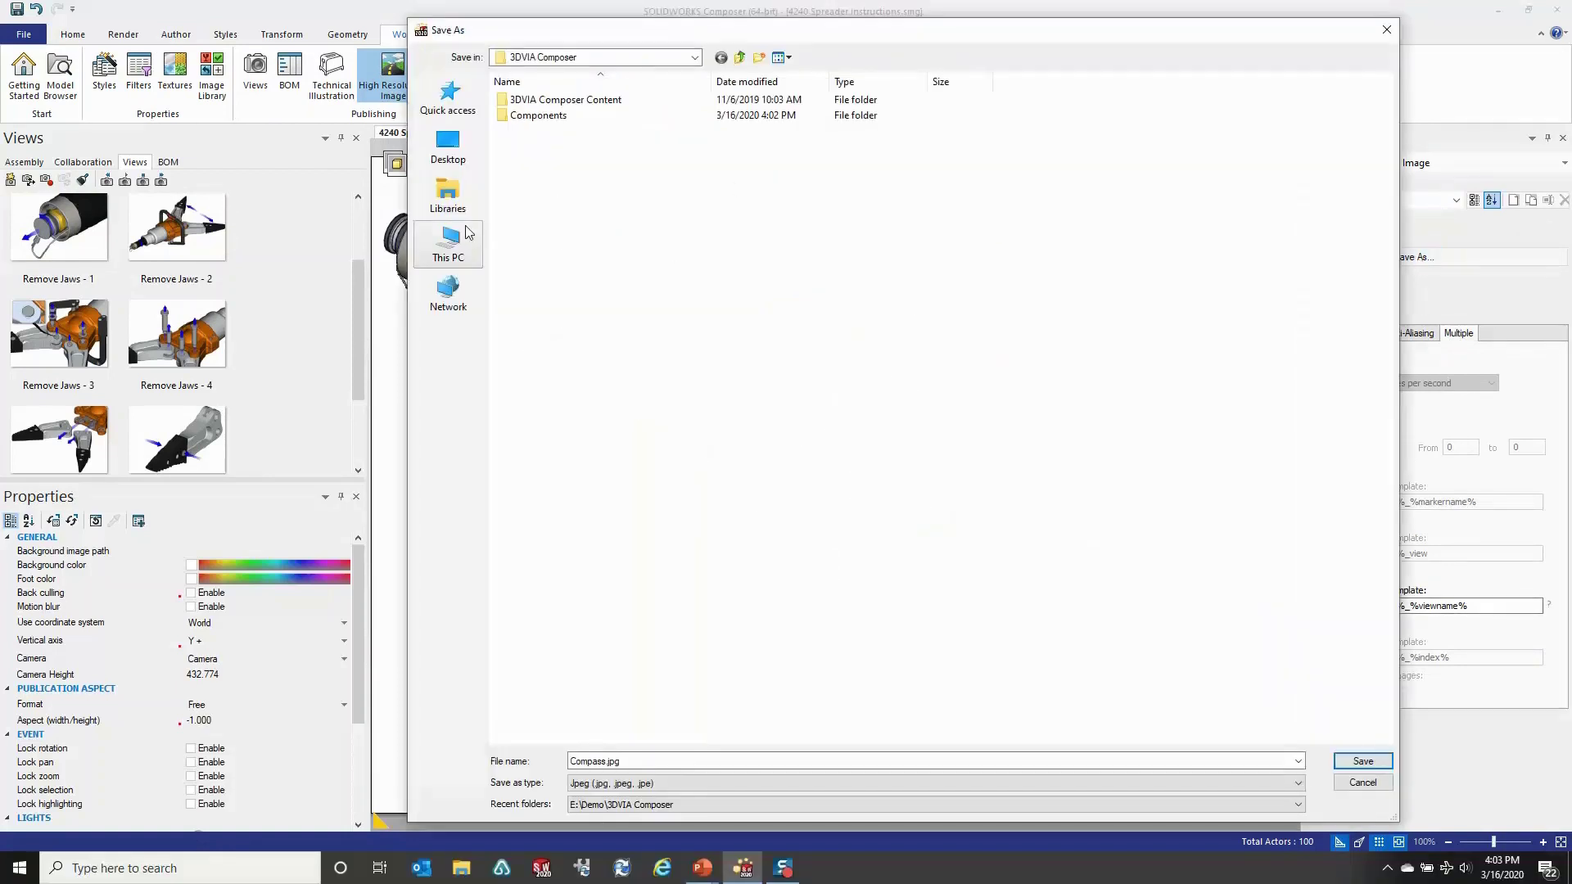
{"action": "left_click", "coordinate": [448, 244]}
{"action": "double_click", "coordinate": [575, 214]}
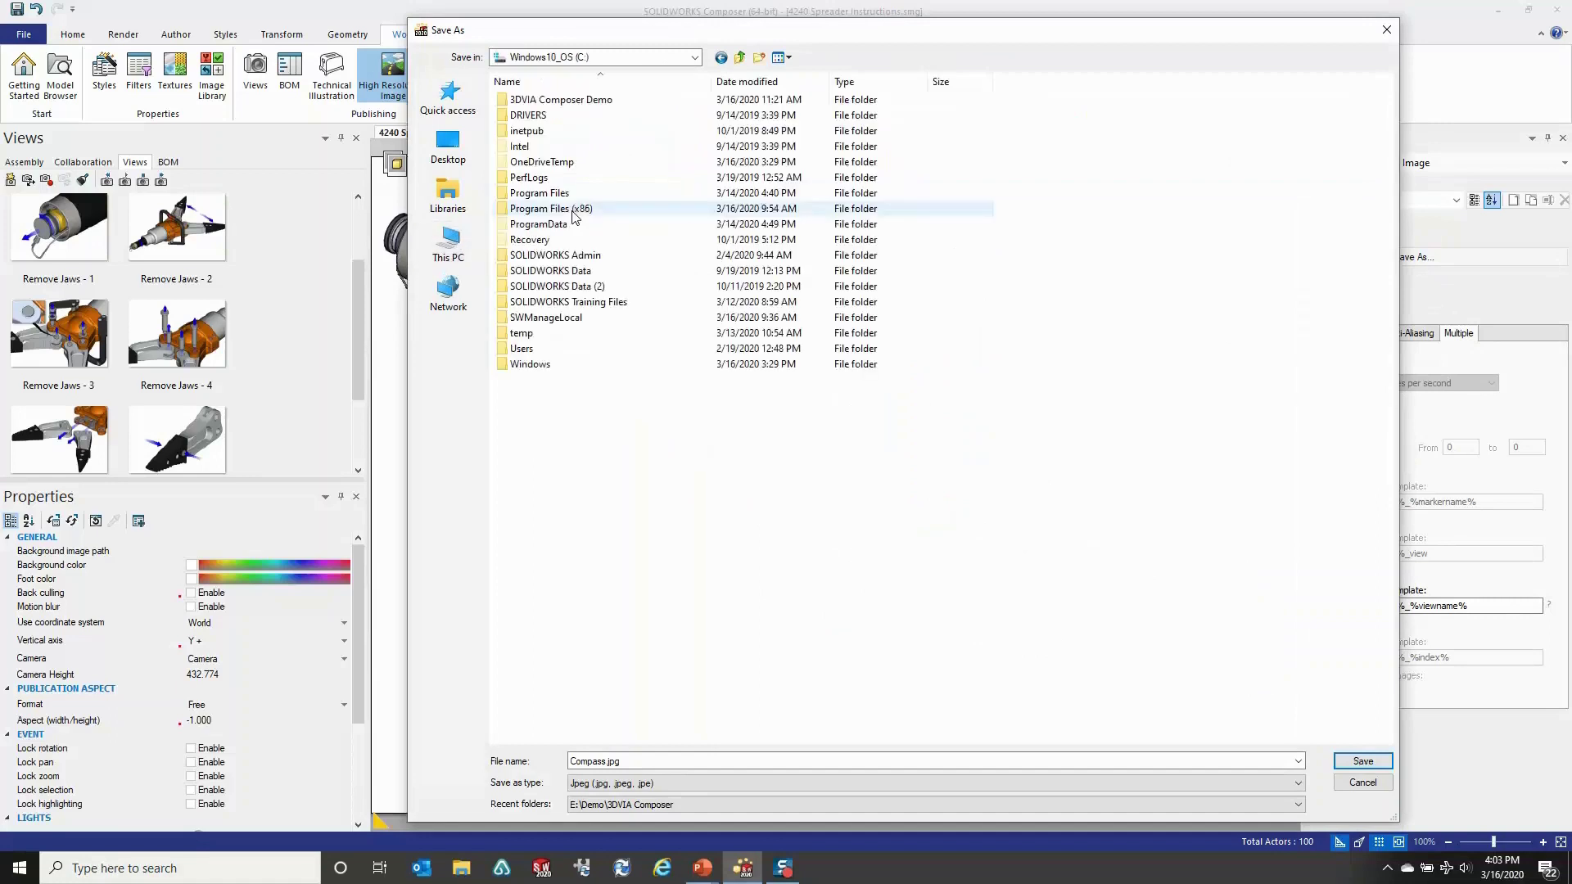
{"action": "double_click", "coordinate": [561, 100]}
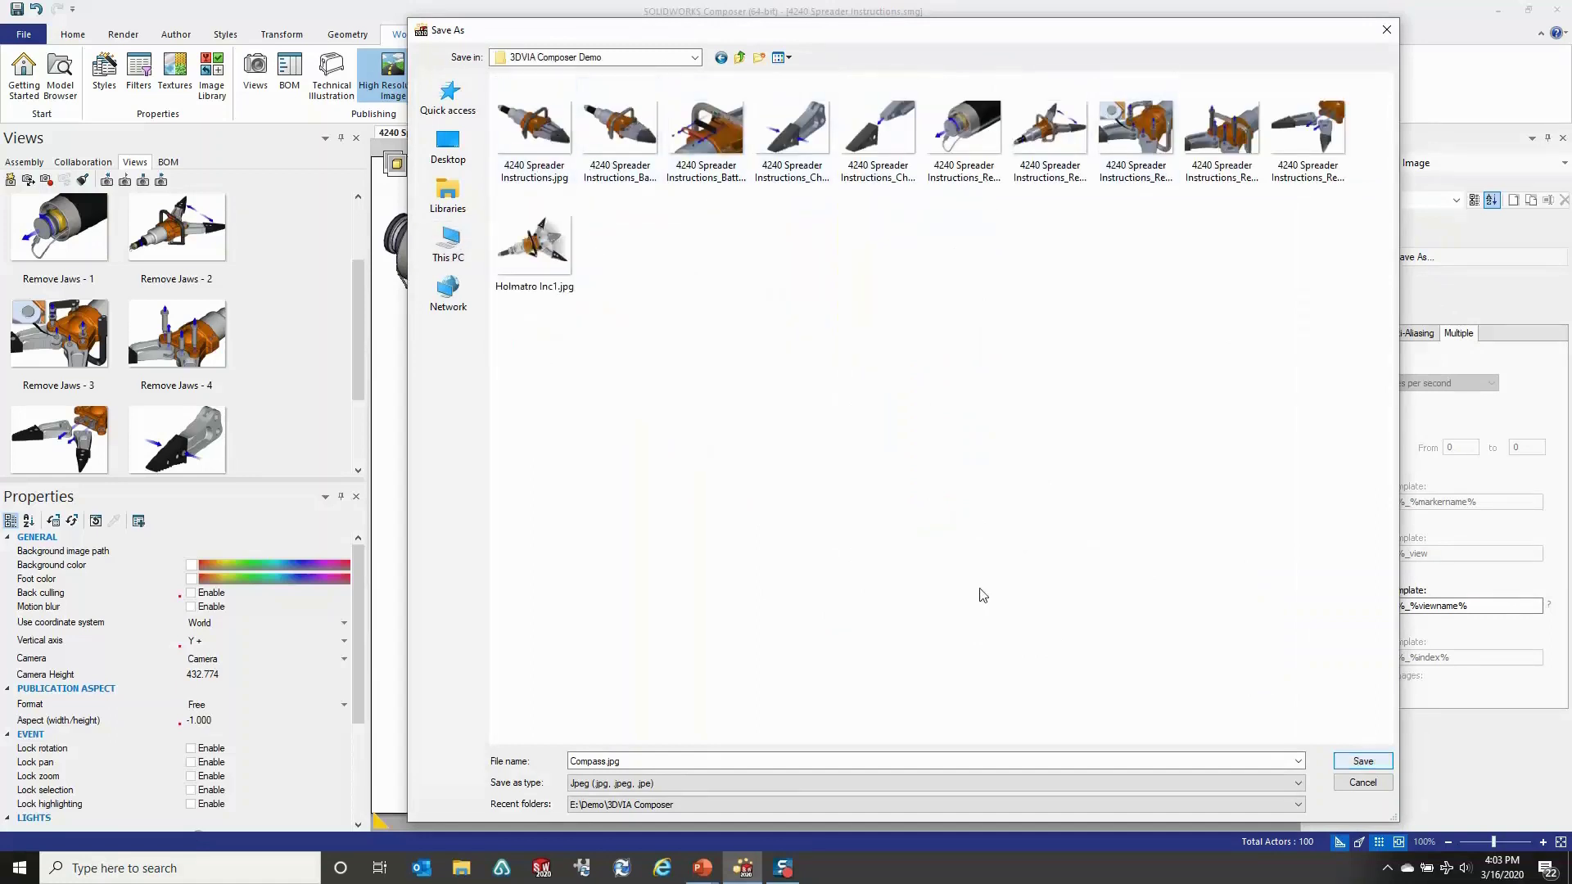
{"action": "left_click", "coordinate": [534, 131]}
{"action": "left_click", "coordinate": [1363, 761]}
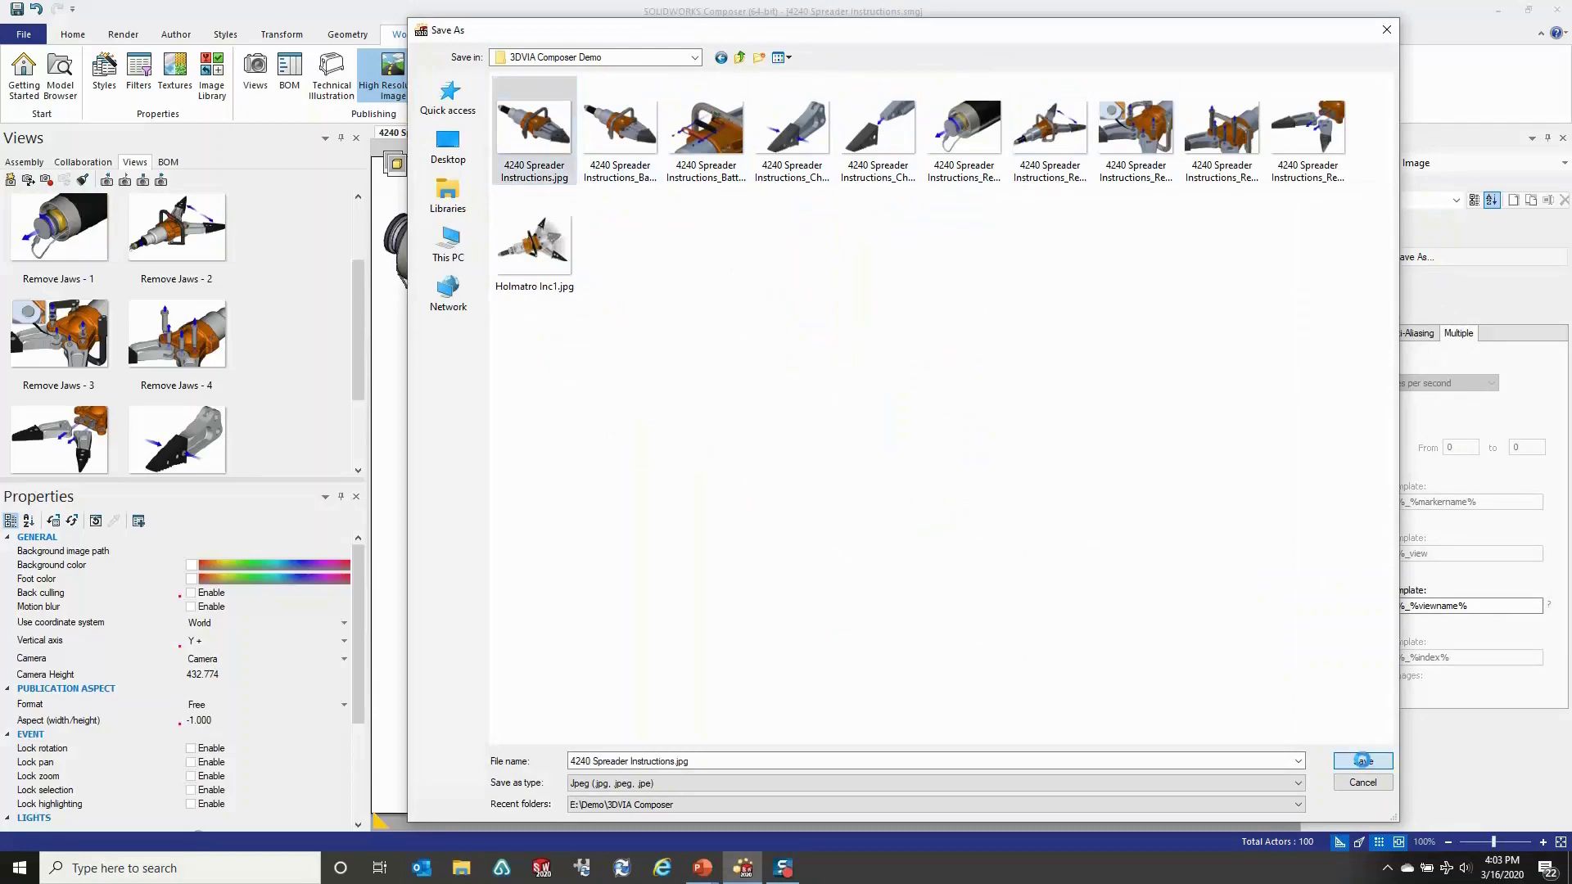
{"action": "left_click", "coordinate": [810, 434]}
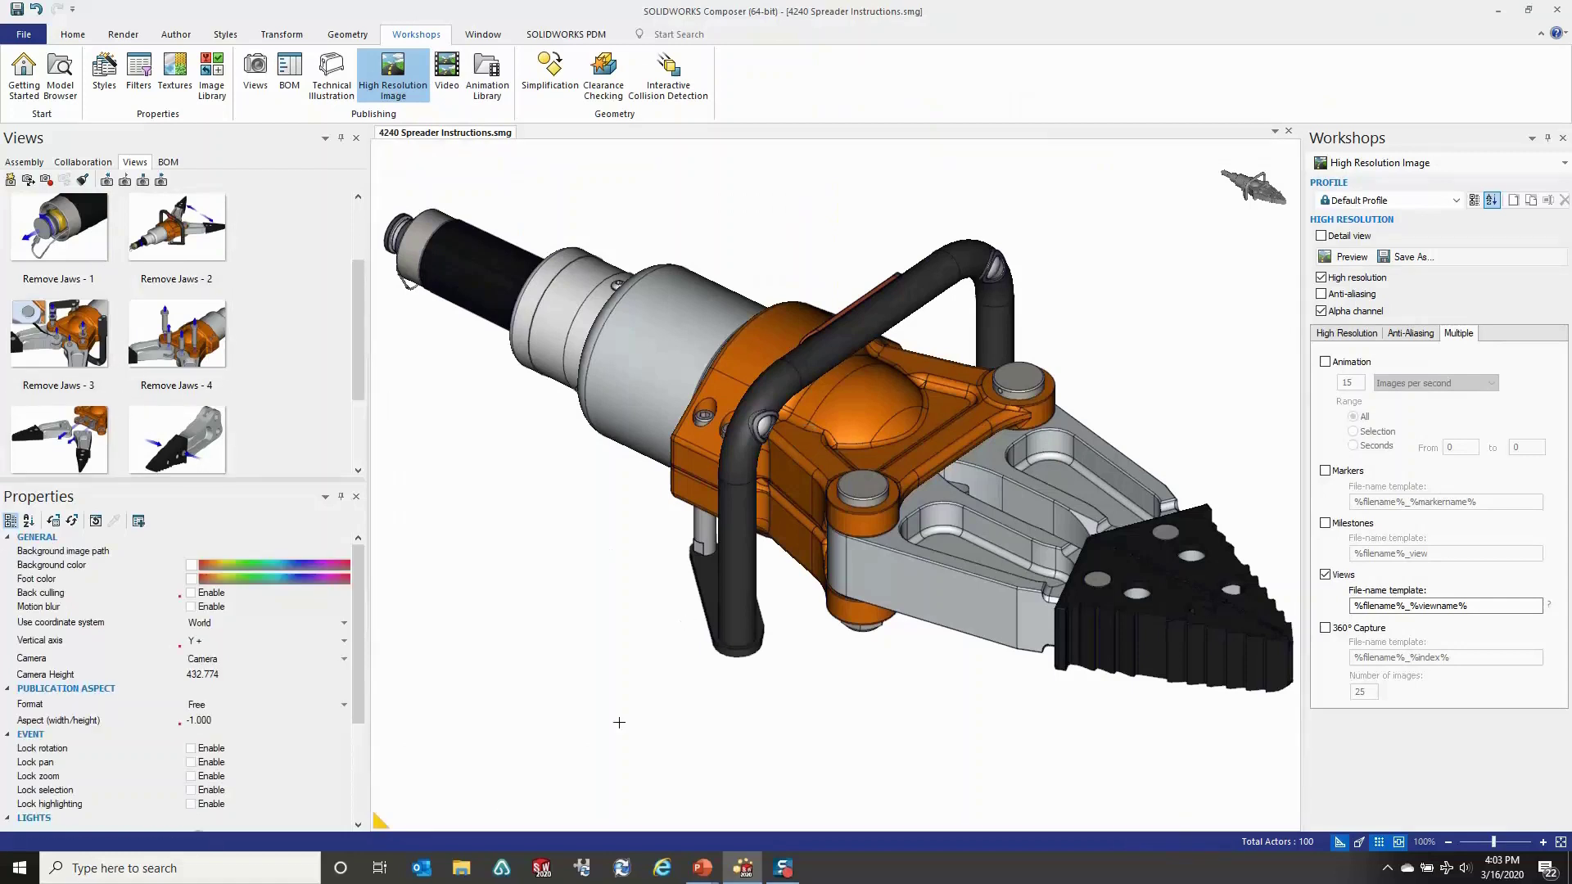
Switch to the PowerPoint slide show, open the linked maintenance manual from Document Updates, examine its pictures and close it.
{"action": "left_click", "coordinate": [703, 868]}
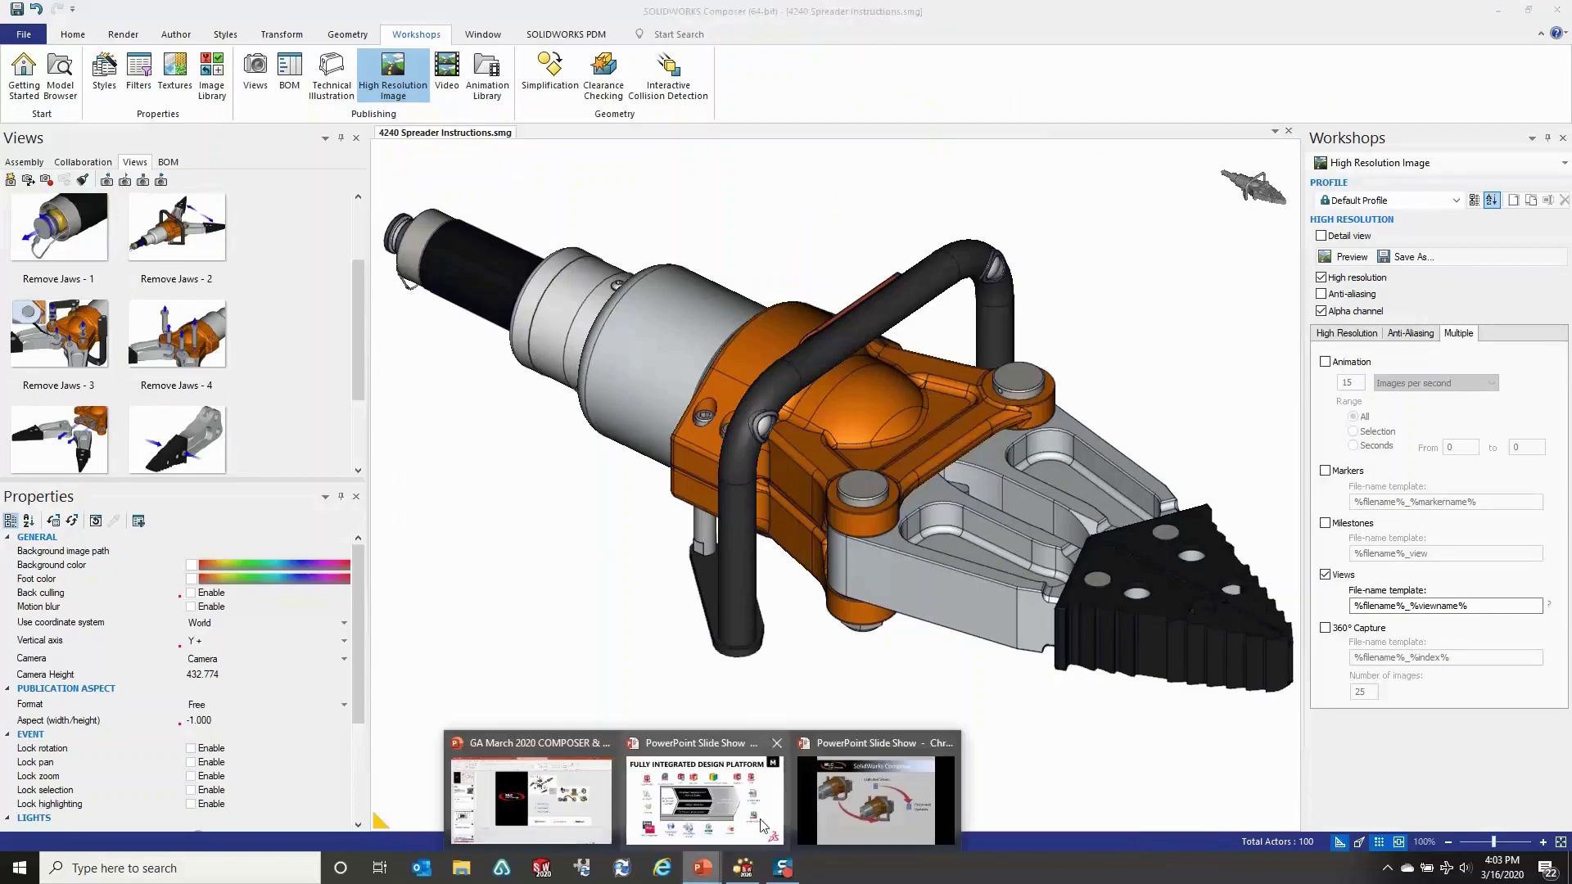
{"action": "left_click", "coordinate": [842, 809]}
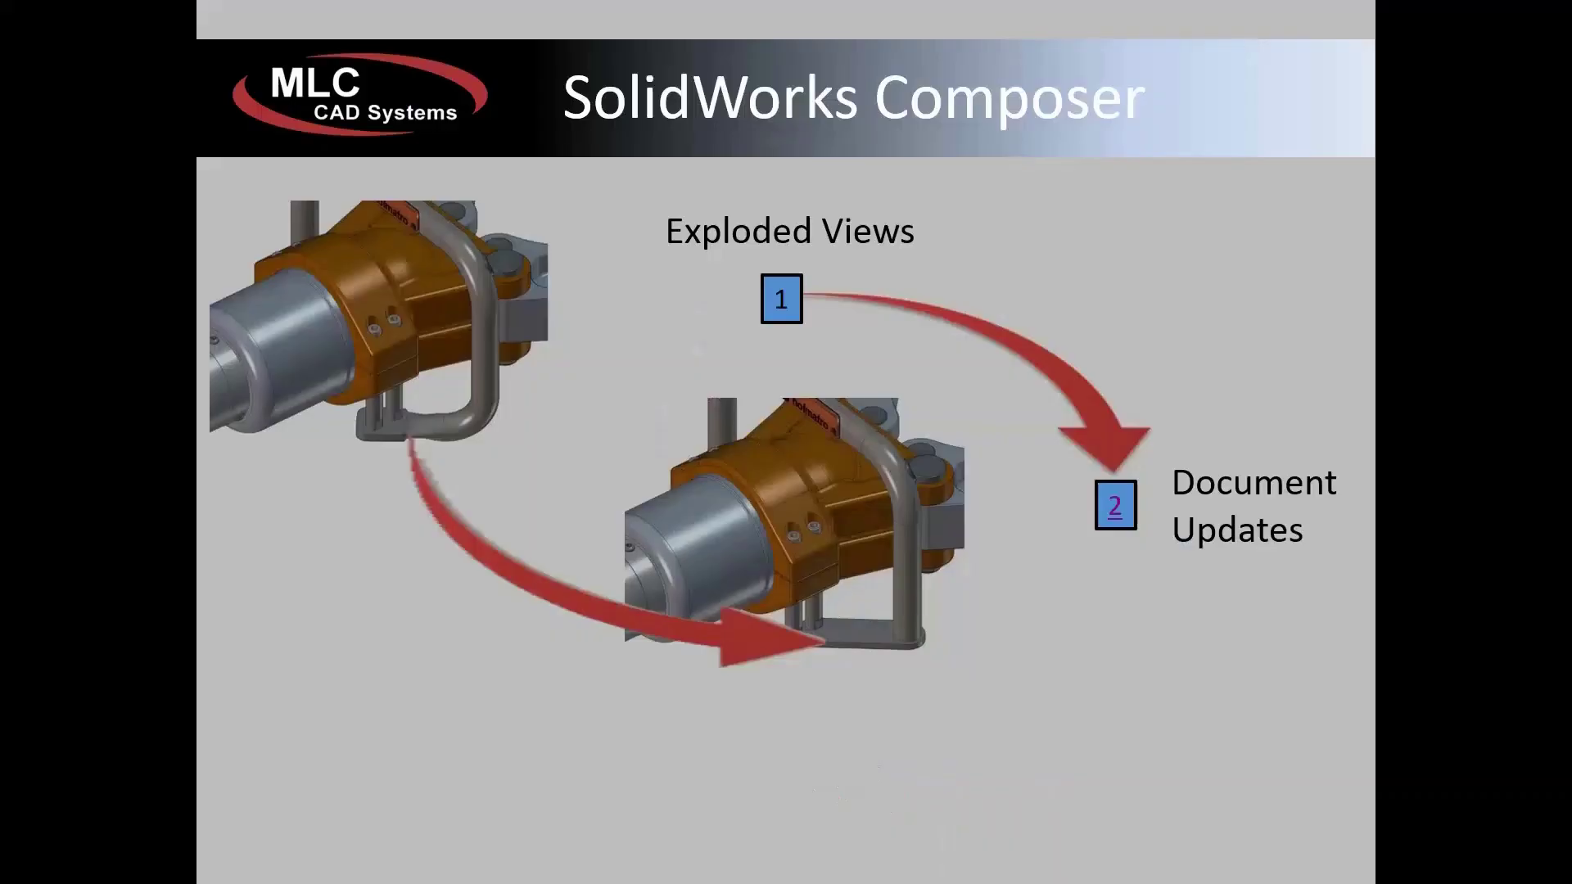
{"action": "left_click", "coordinate": [1114, 505]}
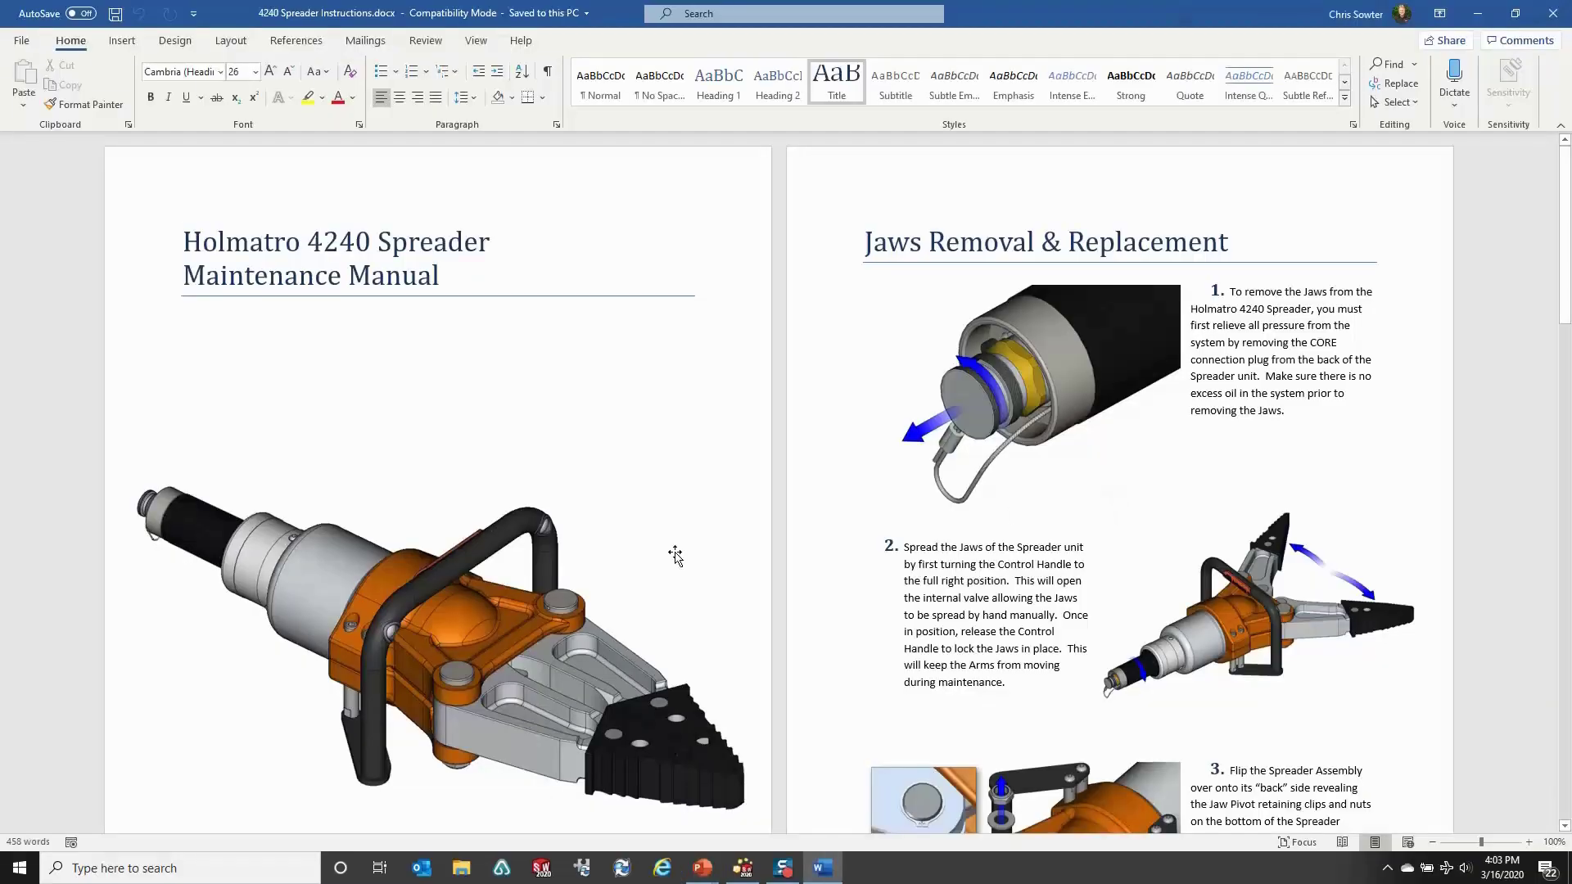
{"action": "scroll", "coordinate": [675, 556], "scroll_direction": "down", "scroll_amount": 3}
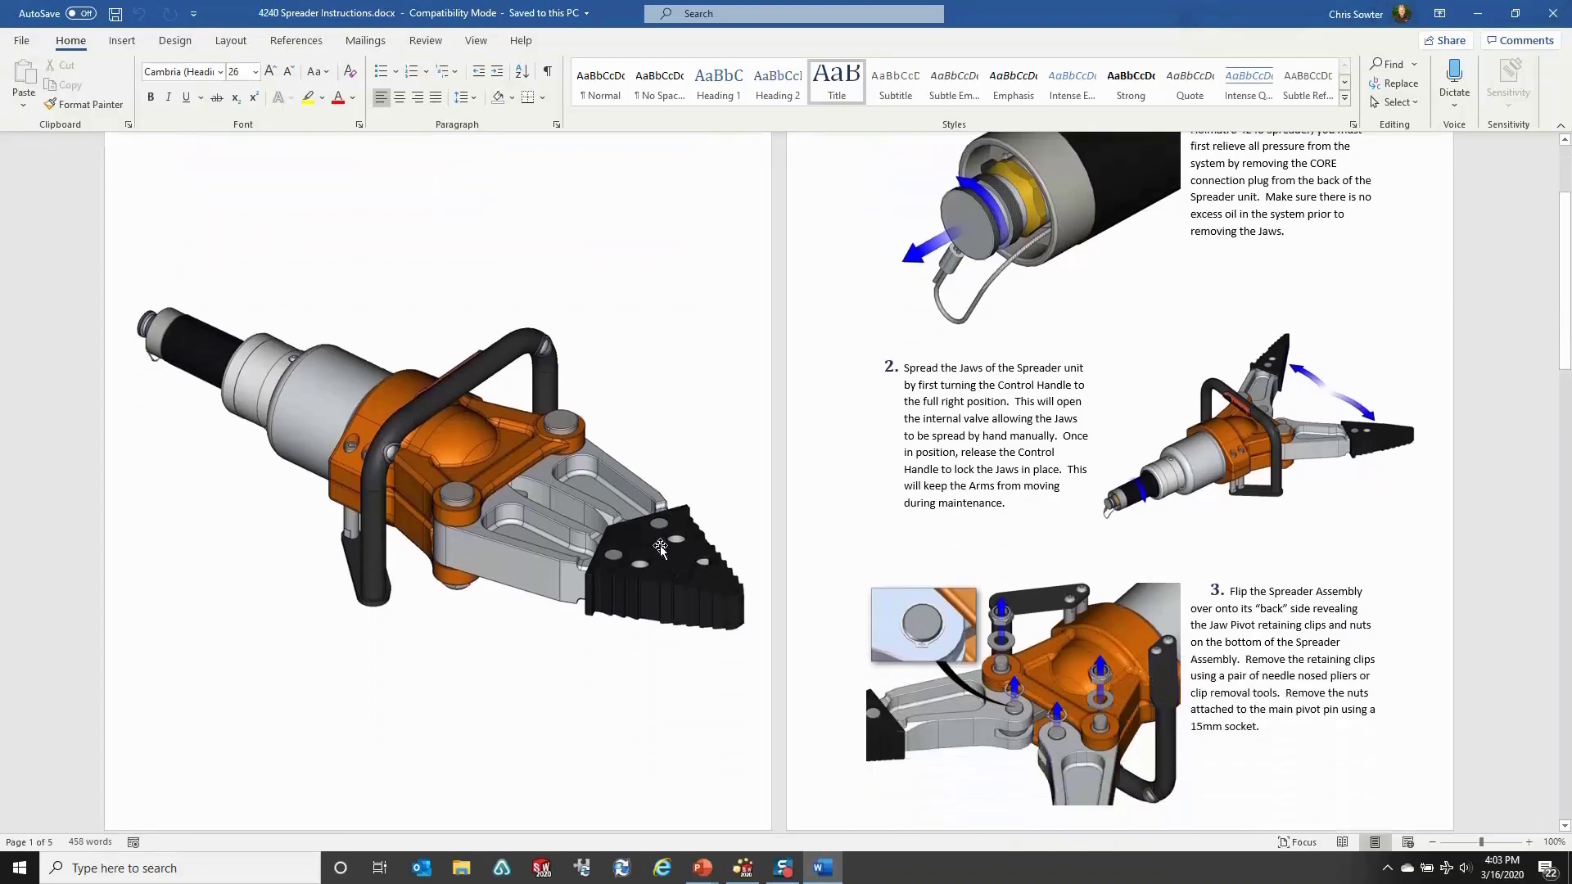
{"action": "scroll", "coordinate": [660, 547], "scroll_direction": "down", "scroll_amount": 15}
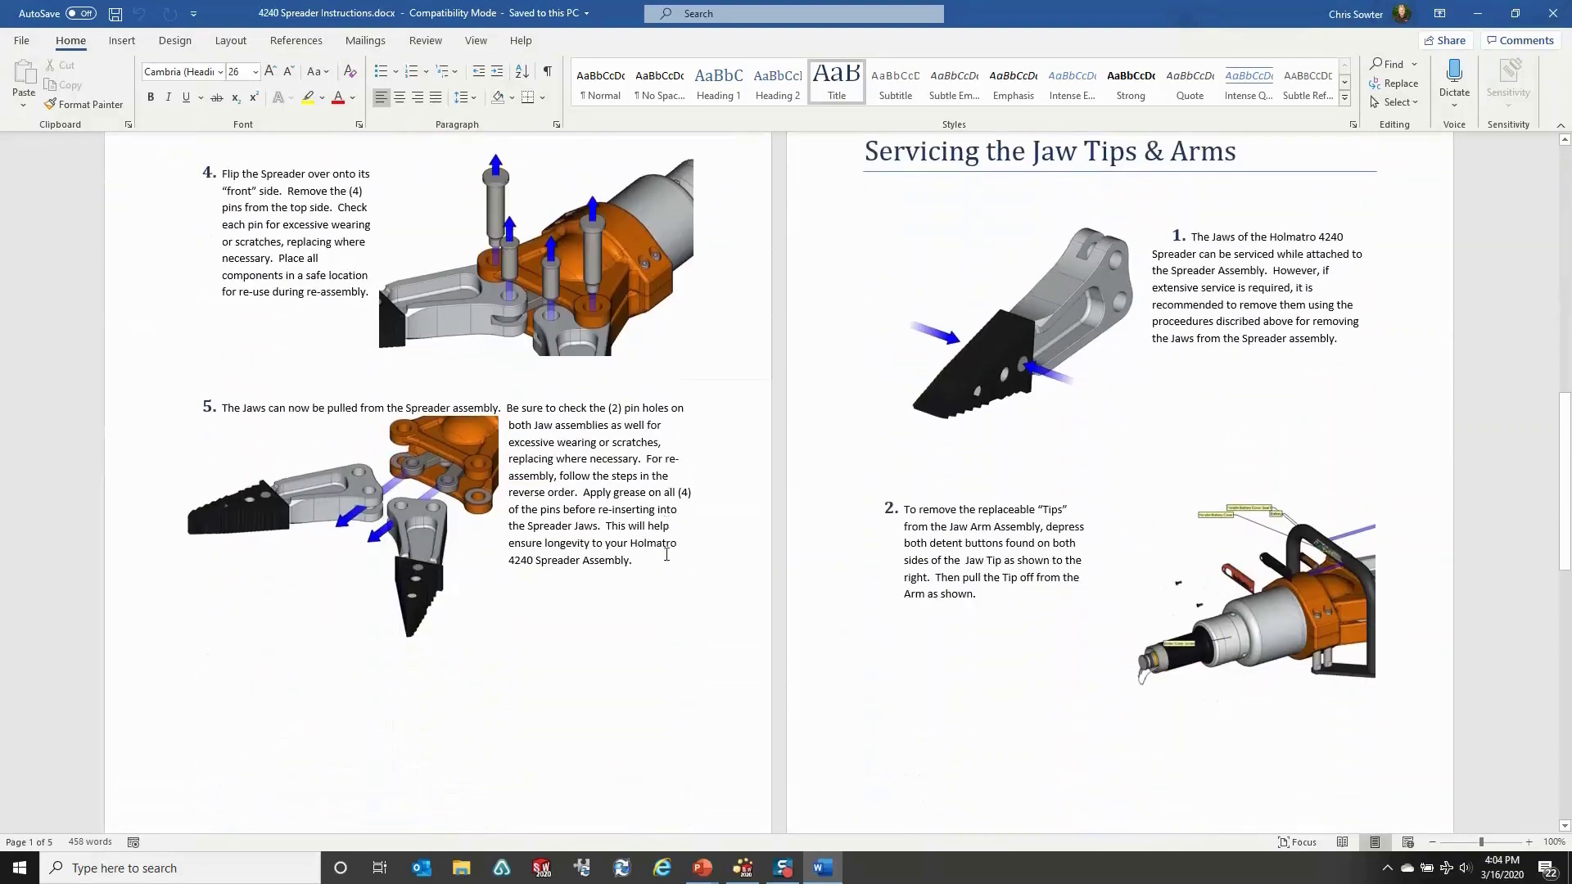
{"action": "scroll", "coordinate": [666, 555], "scroll_direction": "up", "scroll_amount": 10}
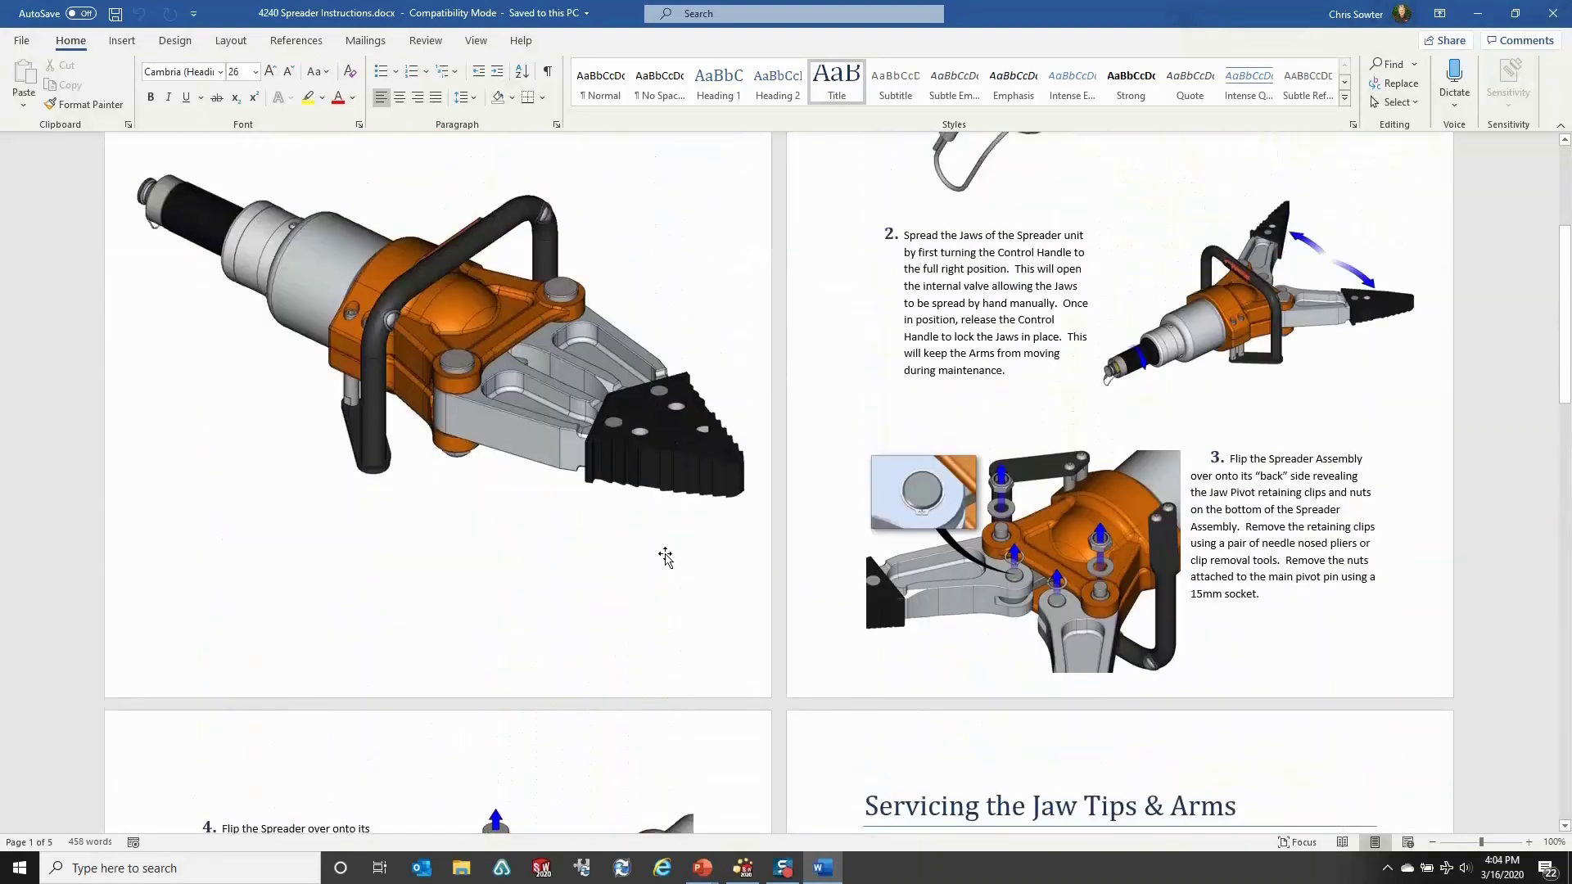
{"action": "scroll", "coordinate": [666, 557], "scroll_direction": "up", "scroll_amount": 3}
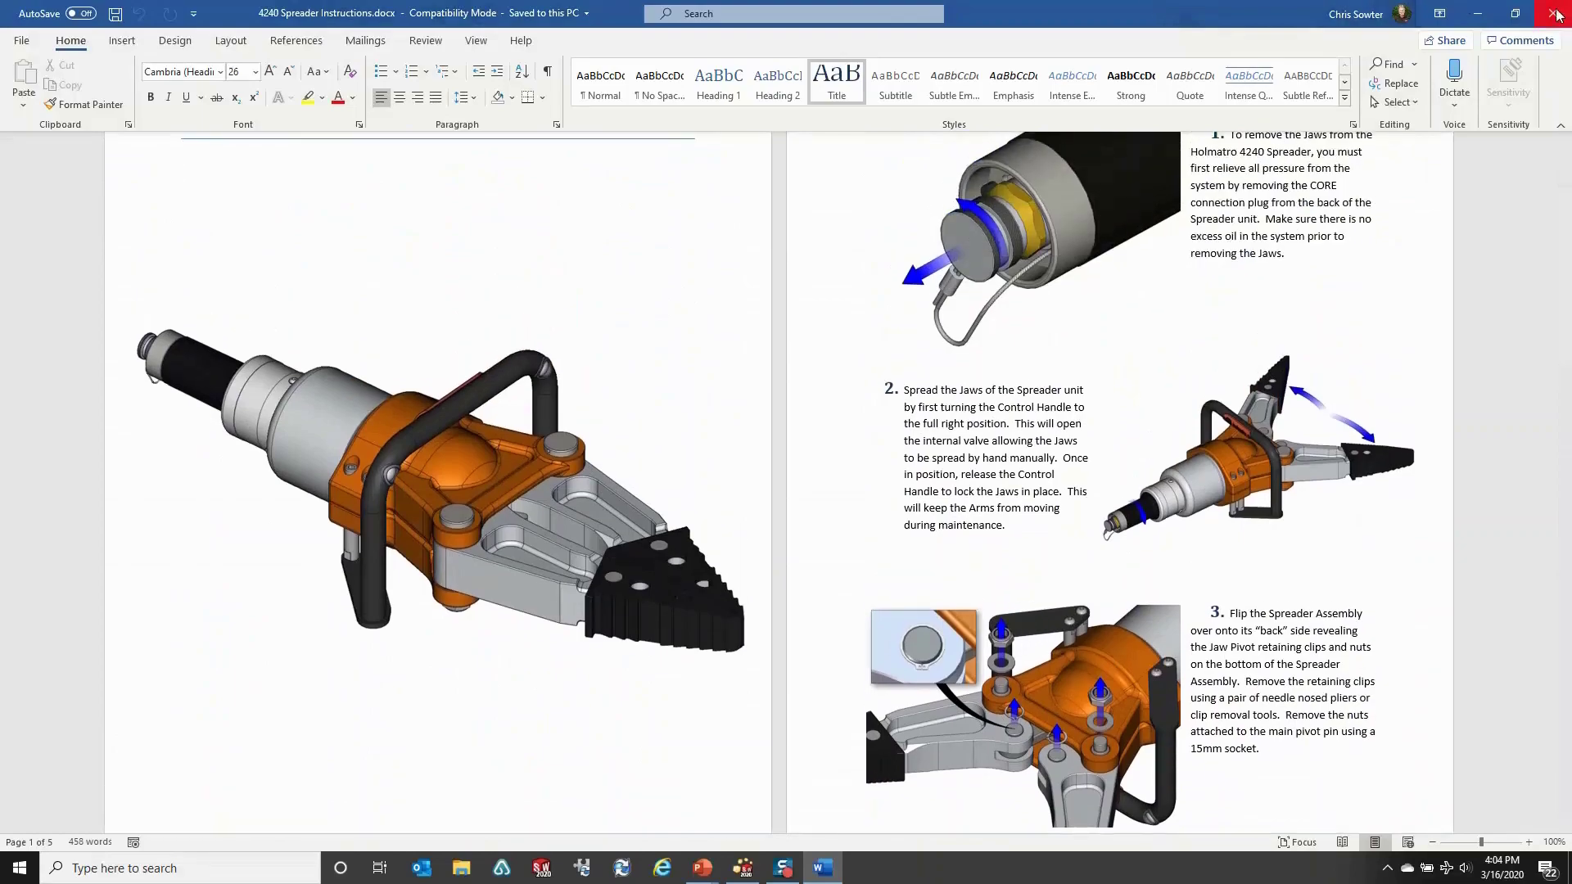
{"action": "left_click", "coordinate": [1555, 14]}
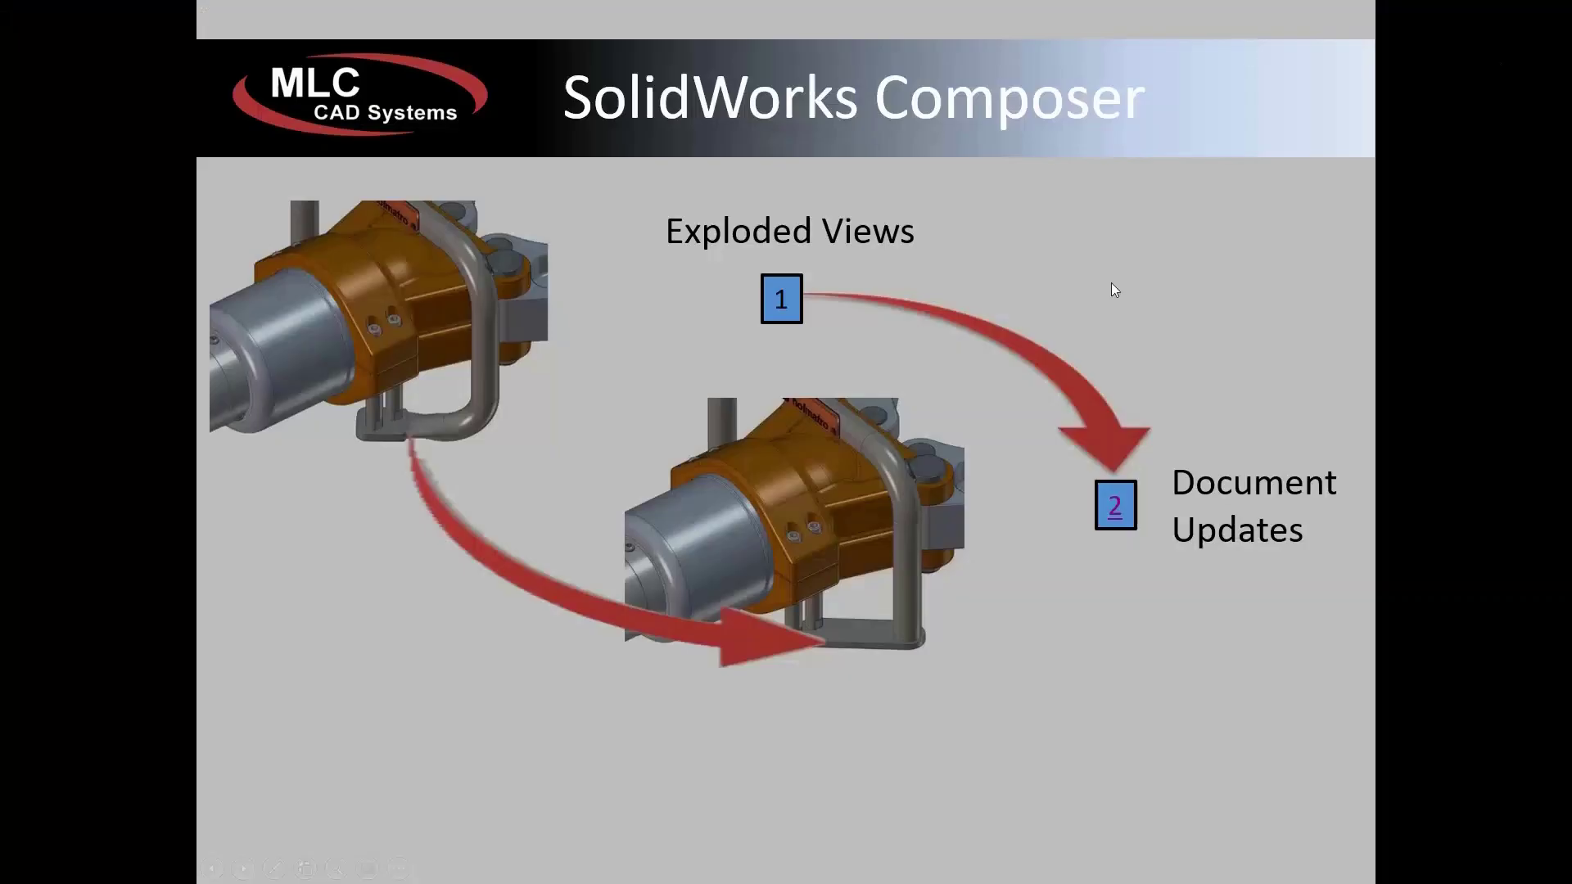
Advance the slide show through the Animations section and return to the slide picturing the spreader.
{"action": "left_click", "coordinate": [1009, 631]}
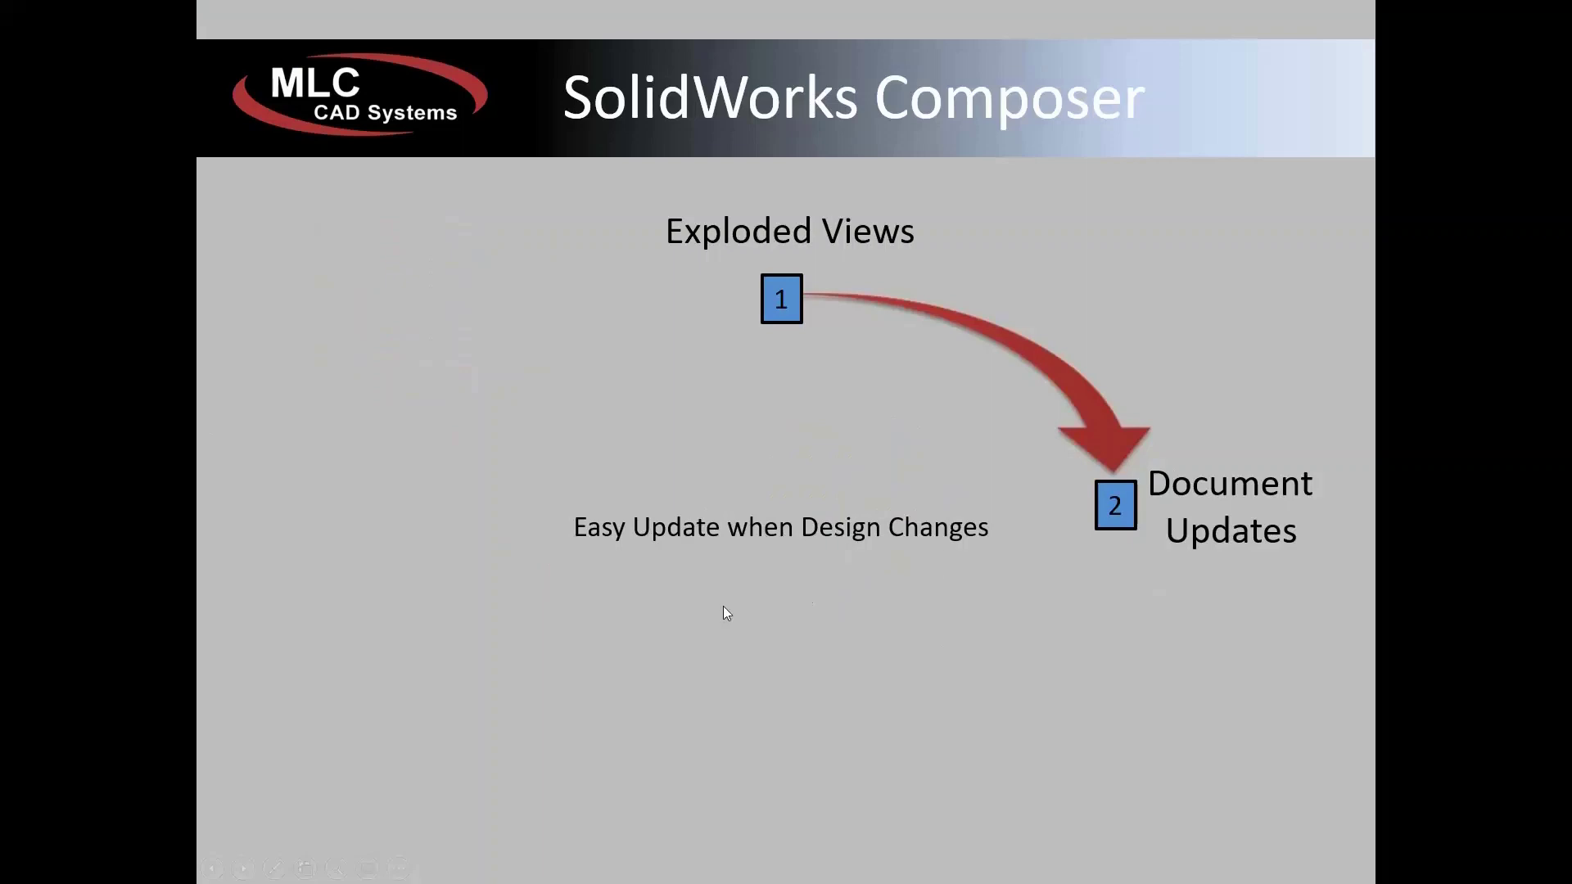
{"action": "left_click", "coordinate": [690, 622]}
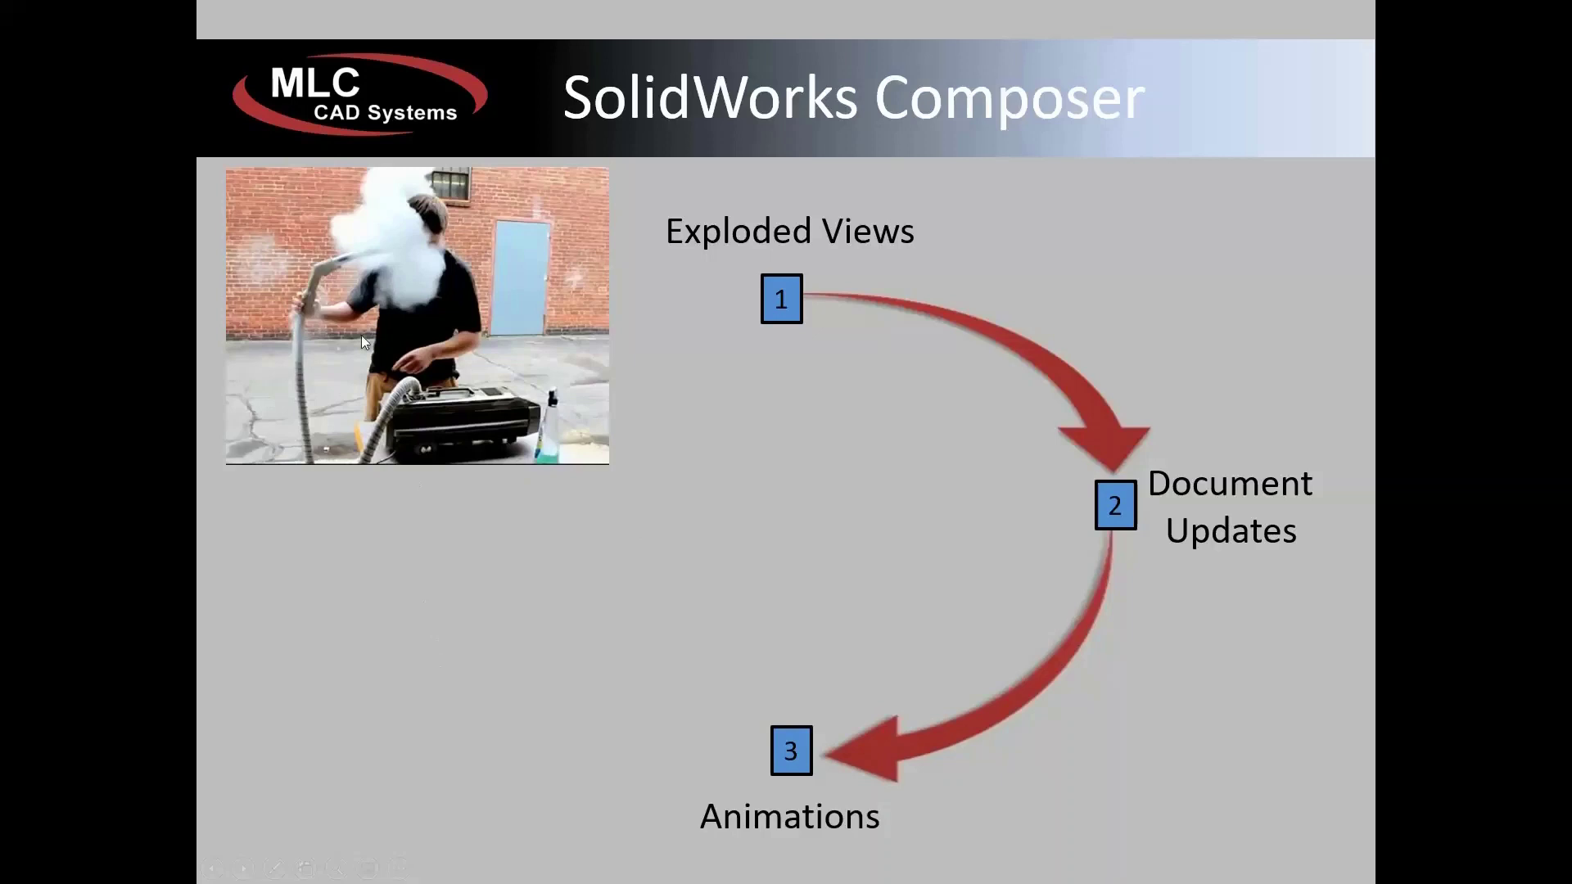
{"action": "left_click", "coordinate": [422, 582]}
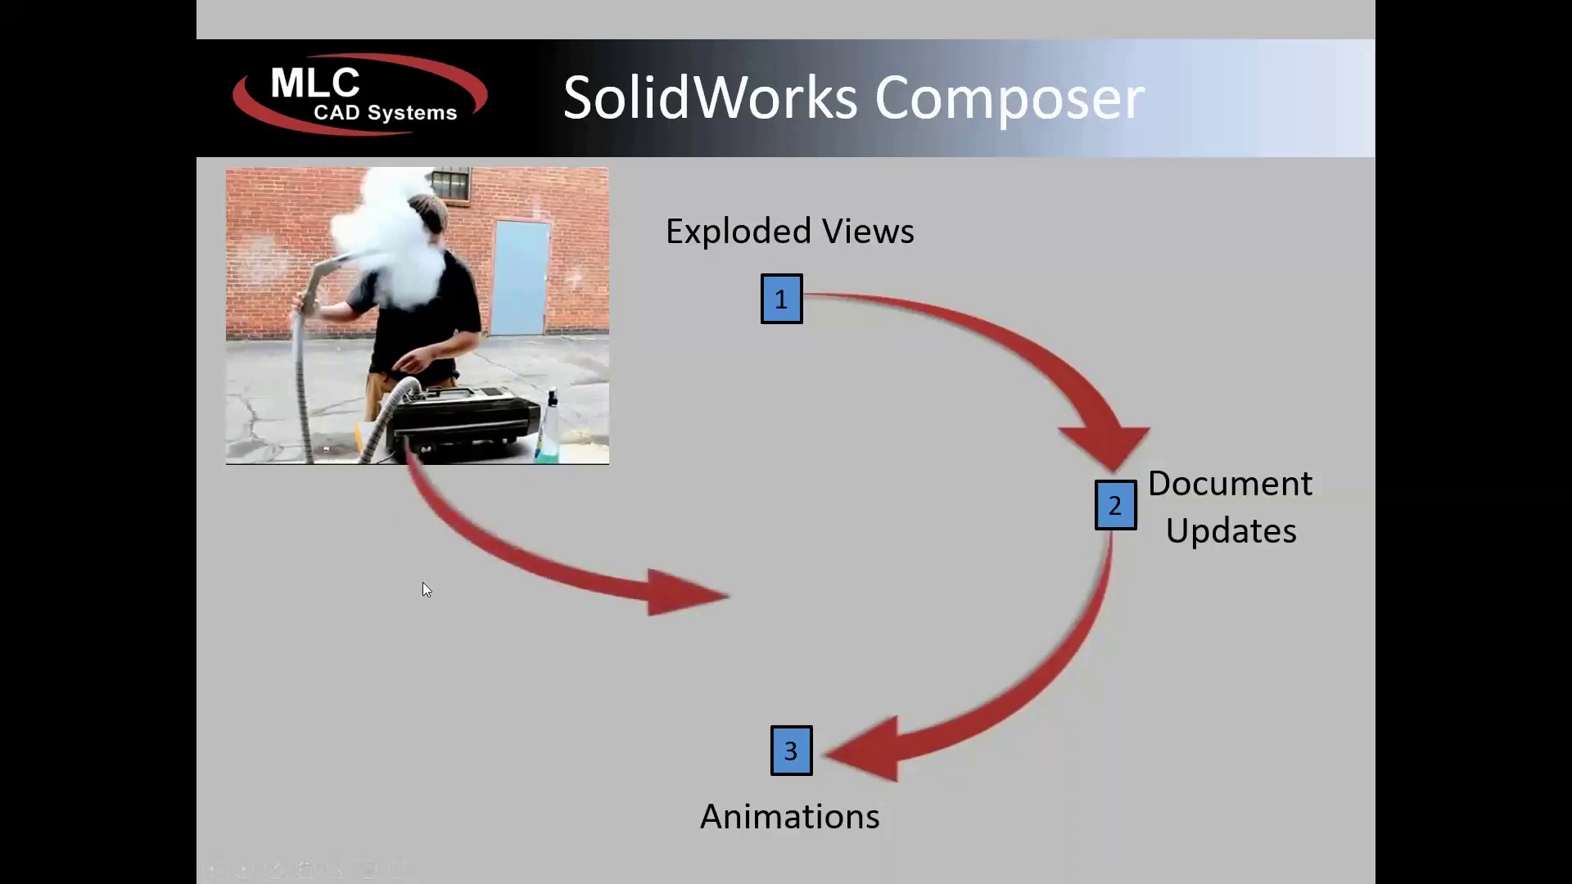
{"action": "left_click", "coordinate": [440, 587]}
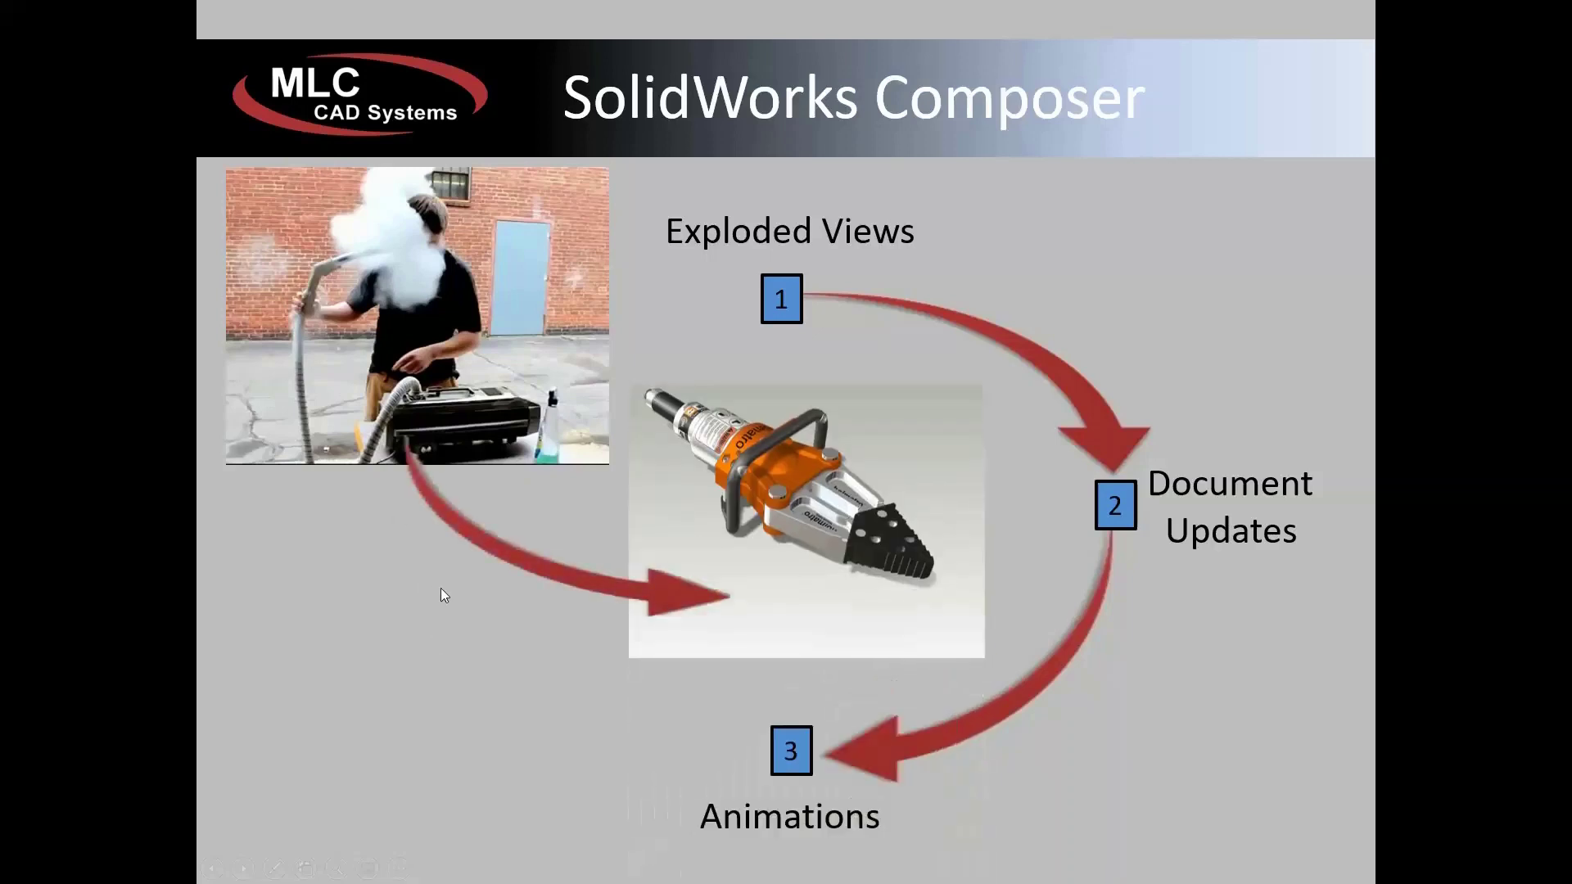
{"action": "left_click", "coordinate": [728, 563]}
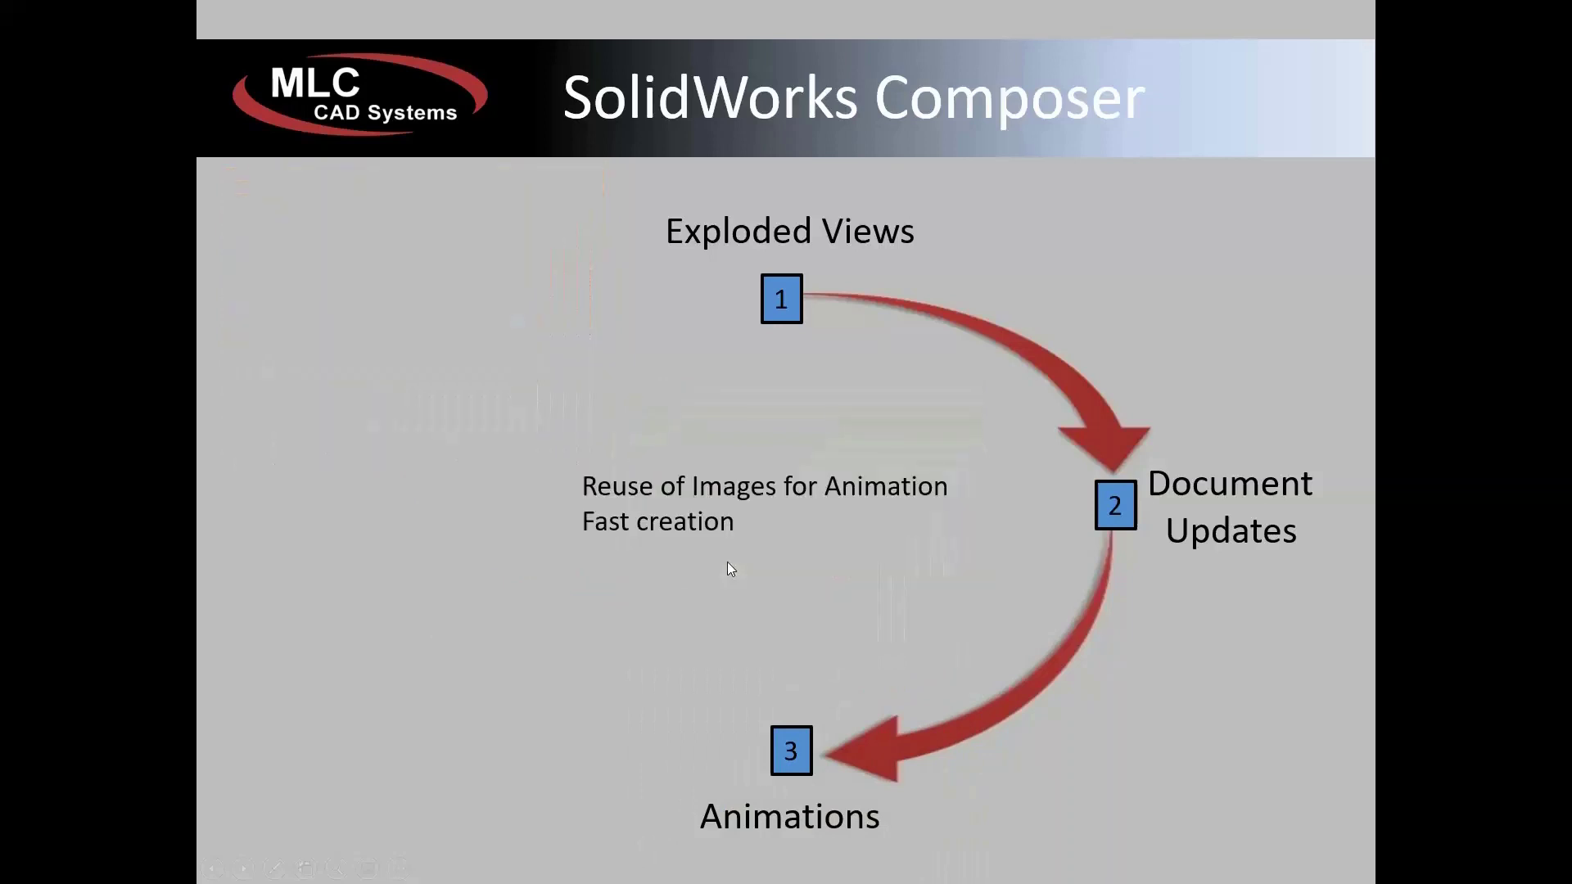
{"action": "key", "text": "Left"}
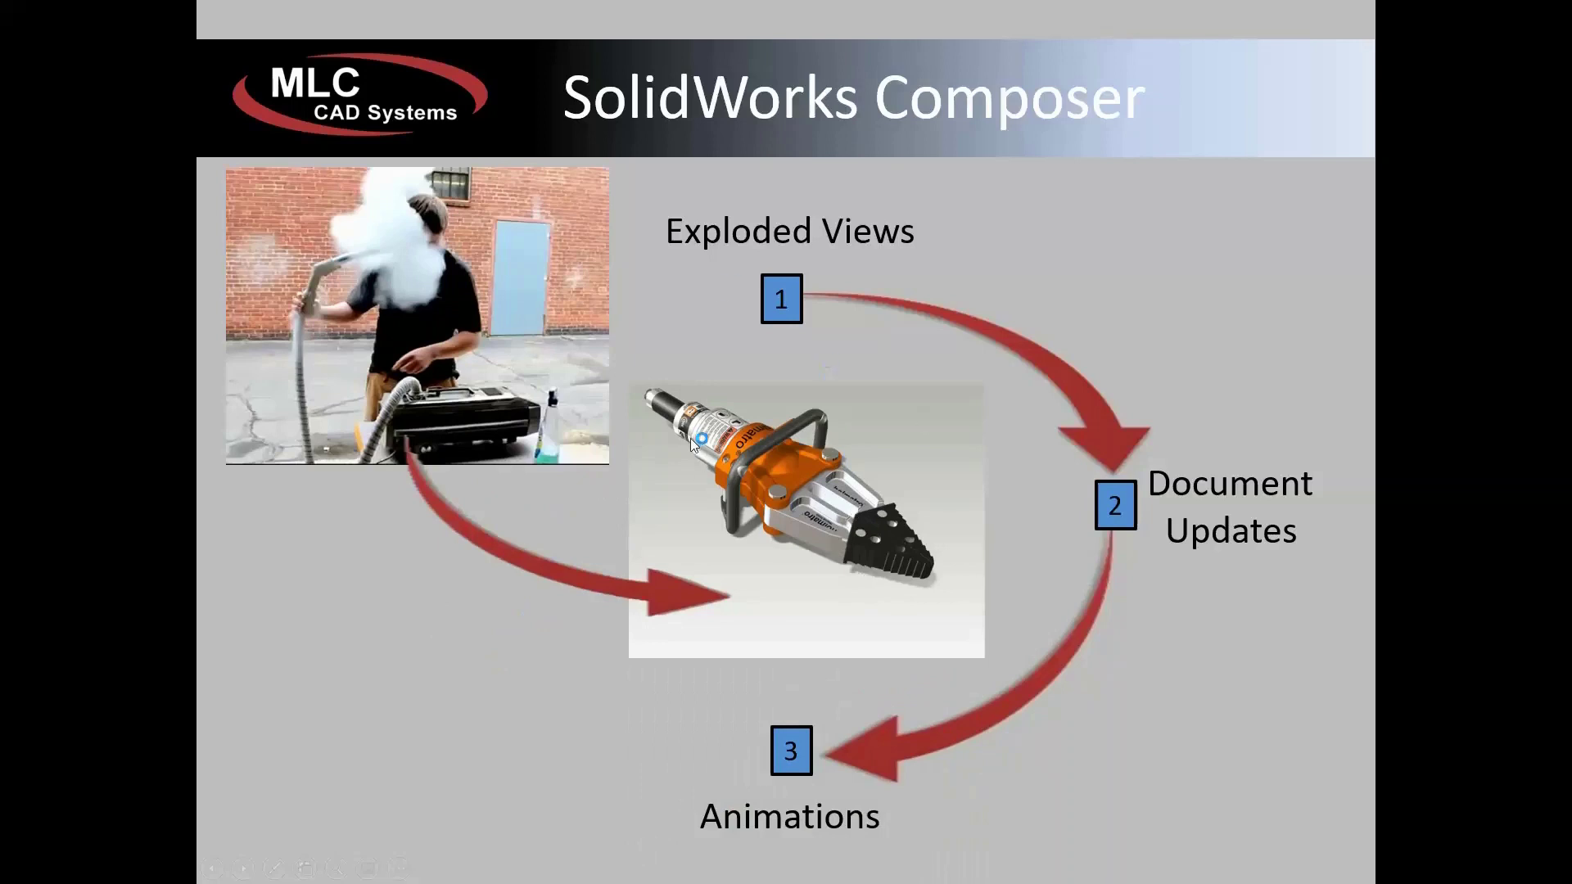
Switch back to SOLIDWORKS Composer and close the High Resolution Image workshop.
{"action": "key", "text": "super"}
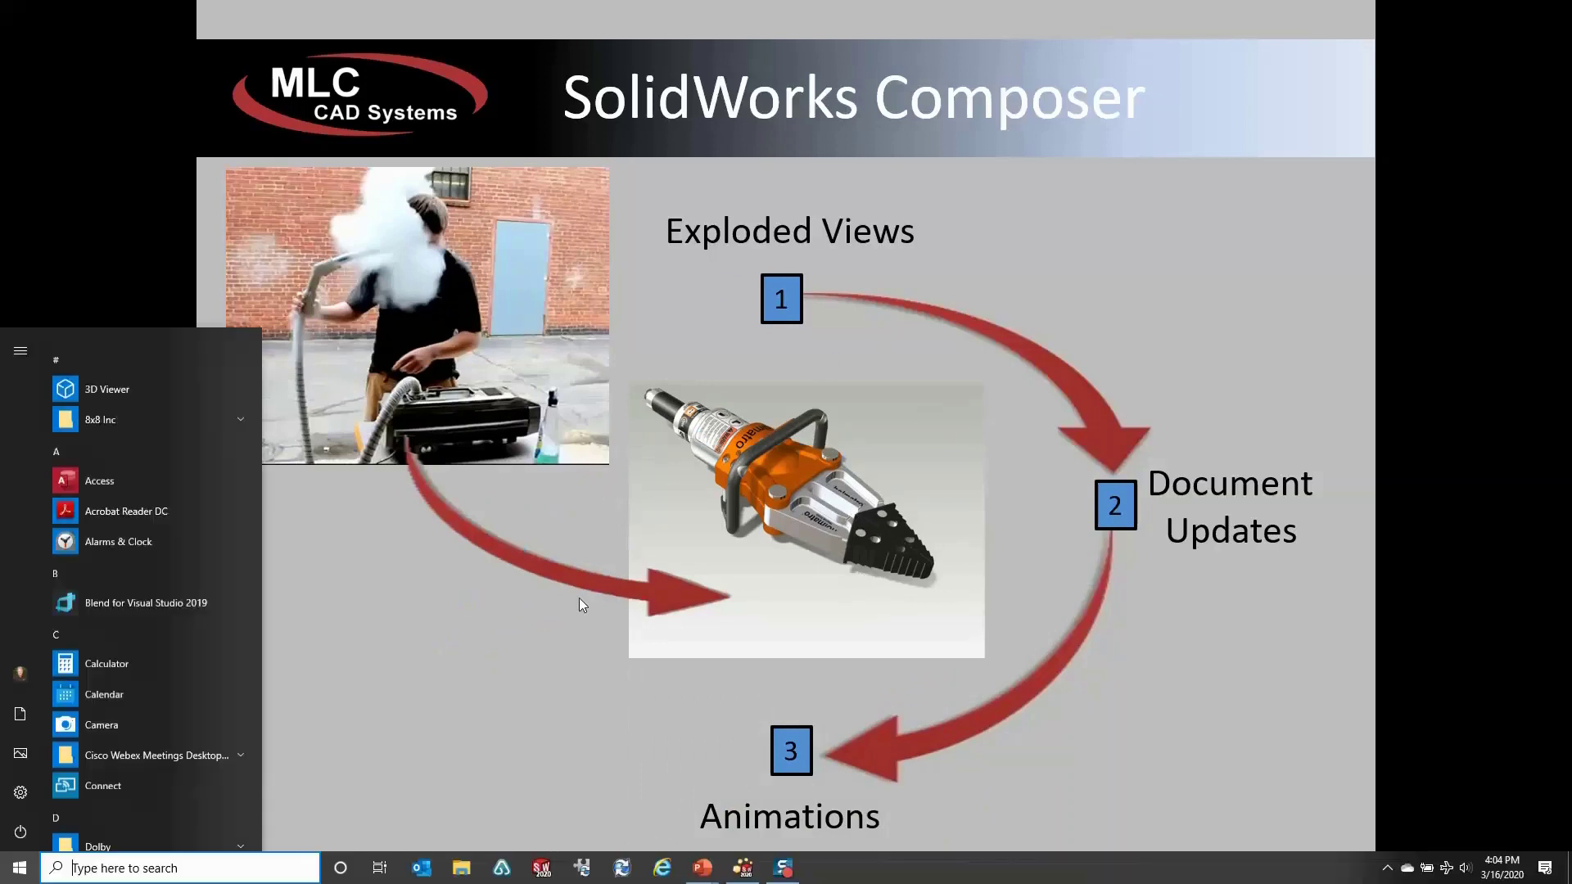
{"action": "left_click", "coordinate": [743, 867]}
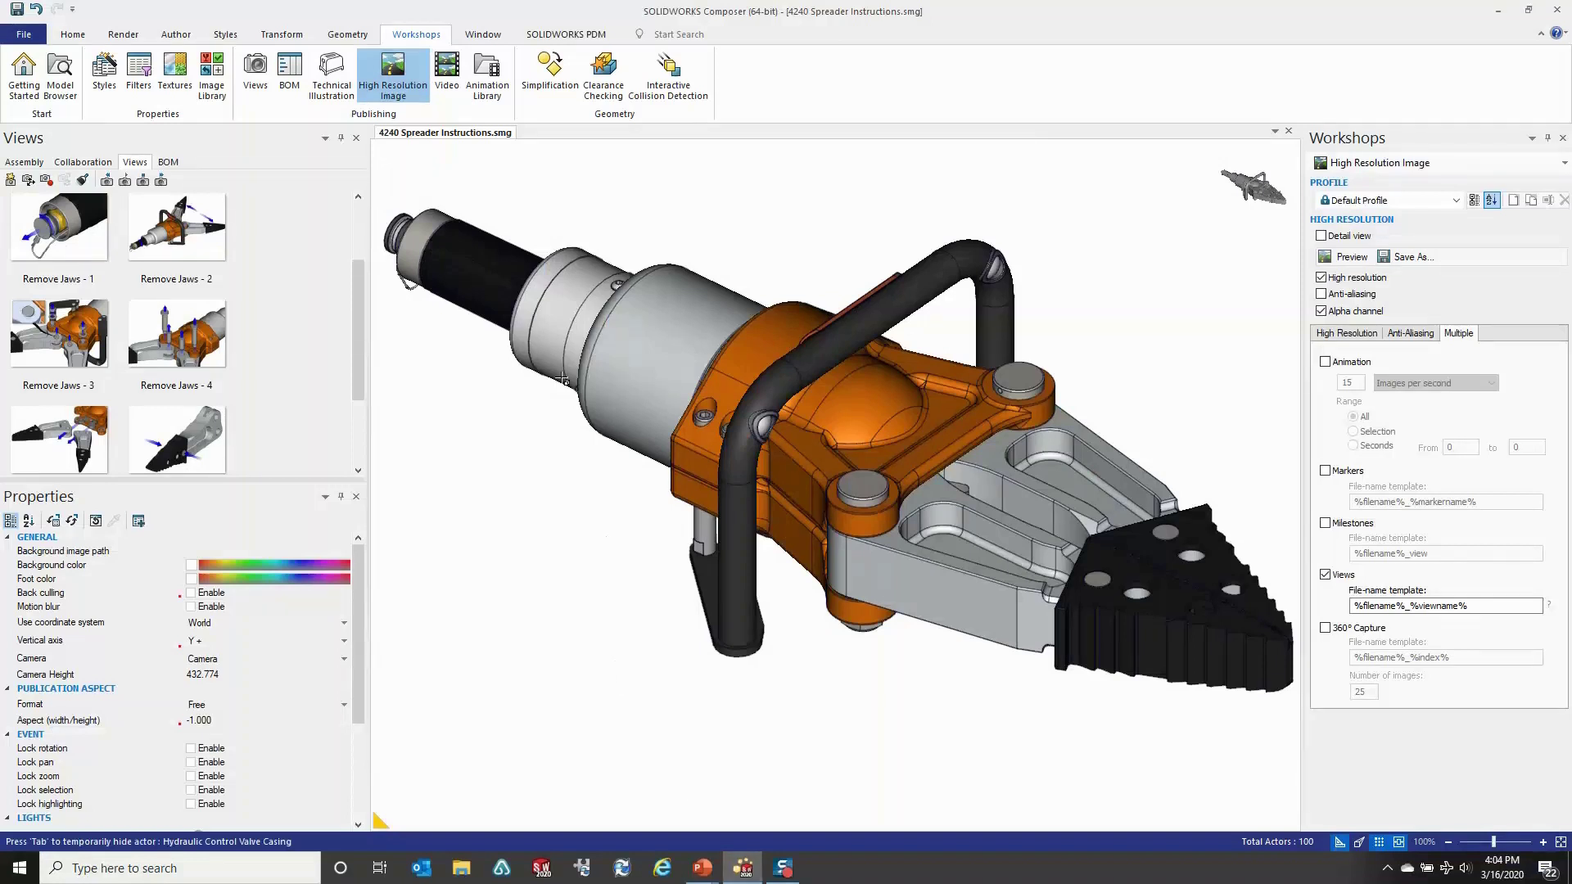
{"action": "left_click", "coordinate": [1545, 139]}
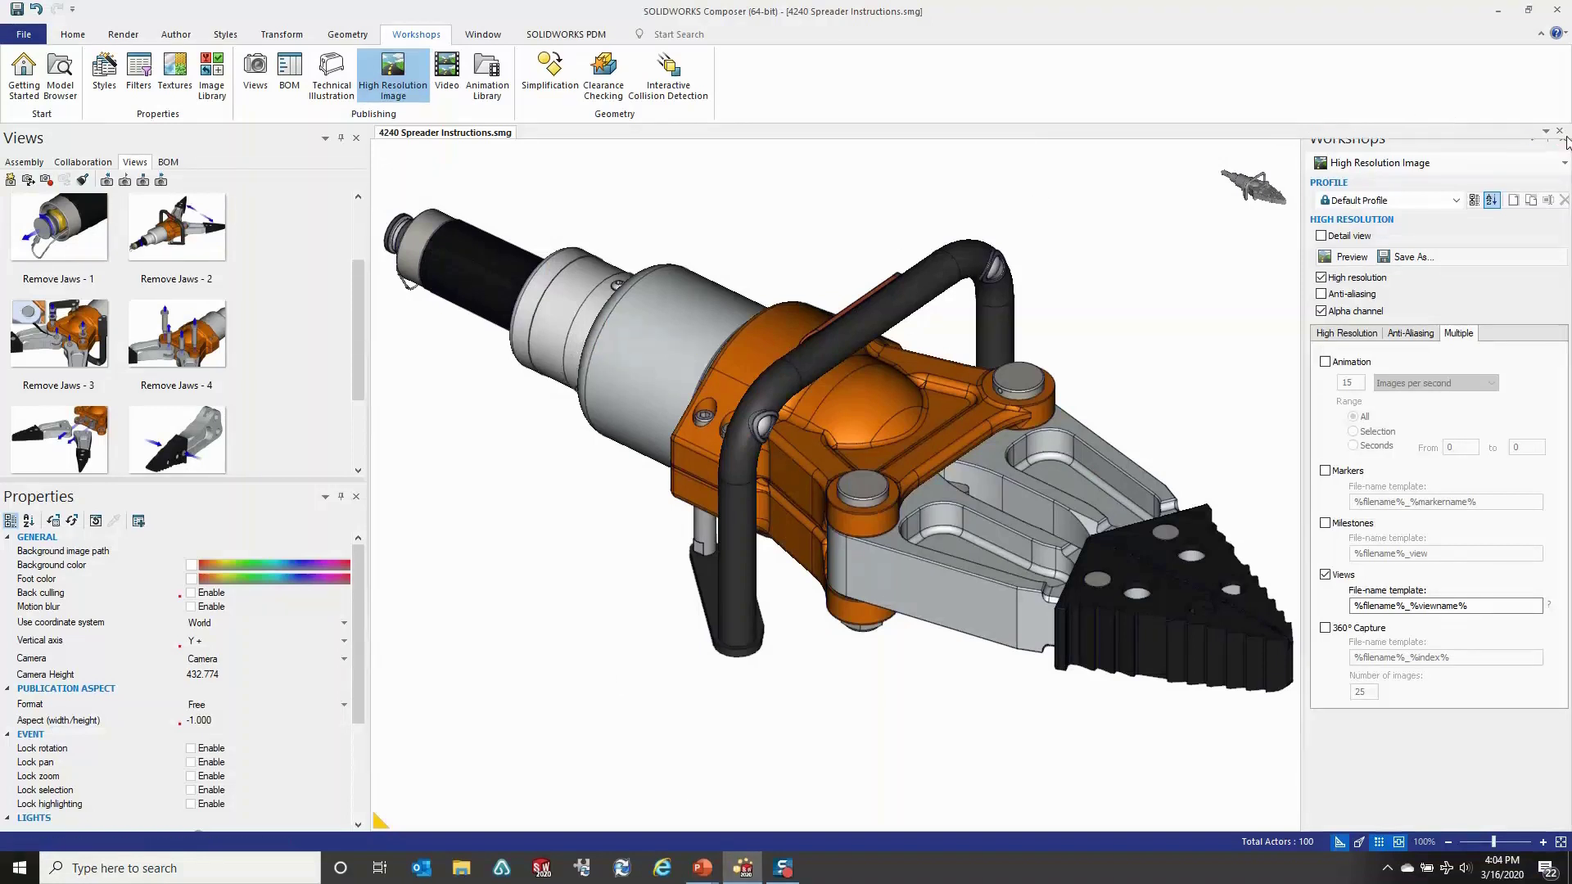
Show the Timeline and switch the spreader document from view mode to animation mode.
{"action": "left_click", "coordinate": [483, 35]}
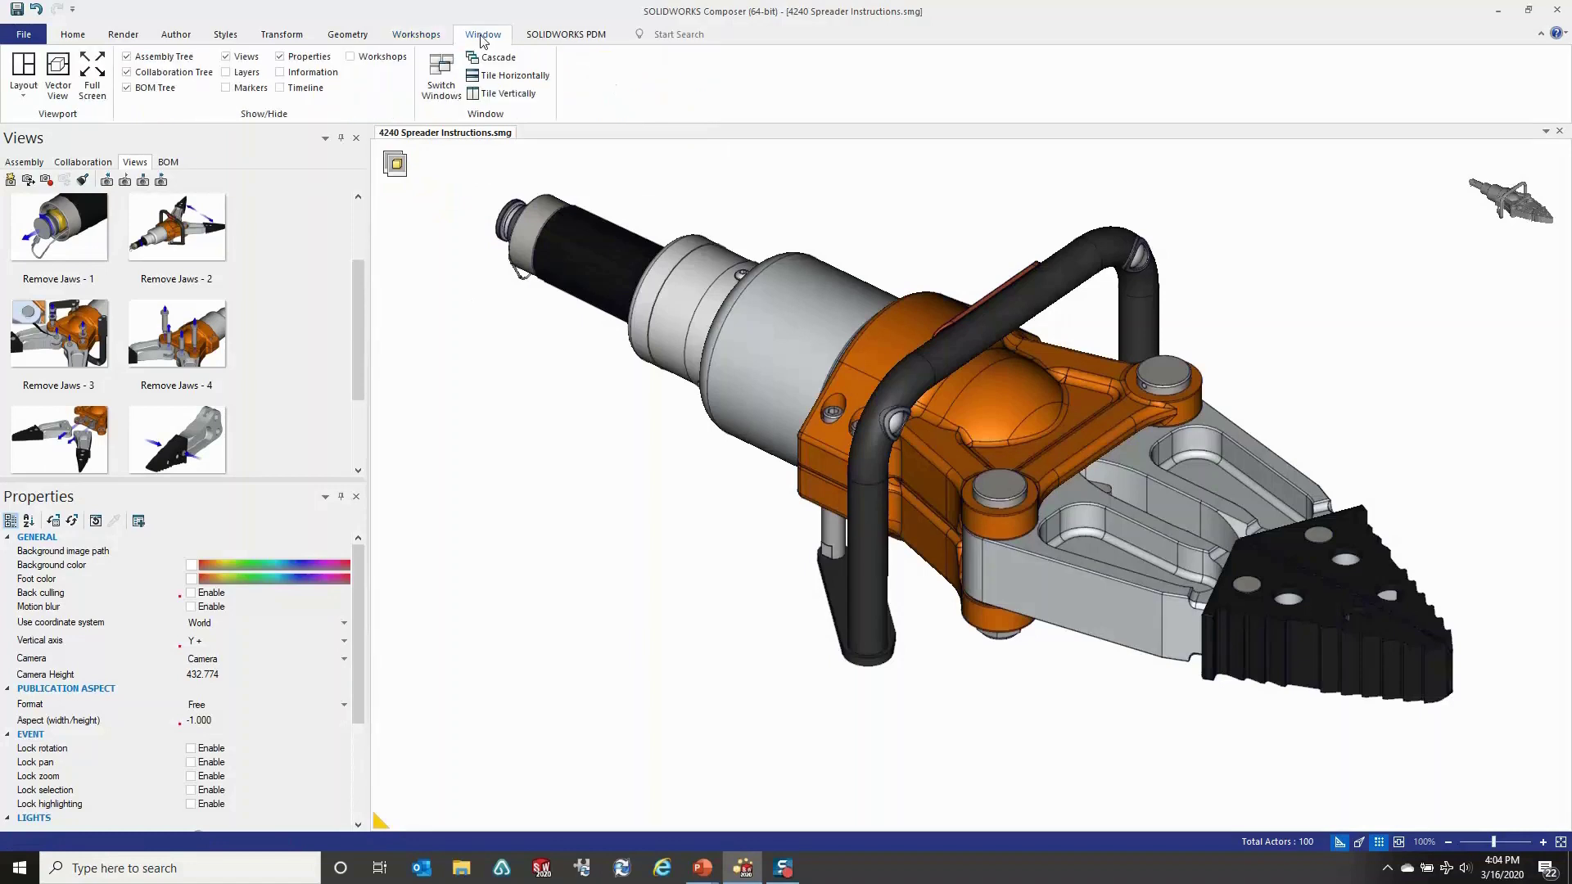
{"action": "left_click", "coordinate": [279, 89]}
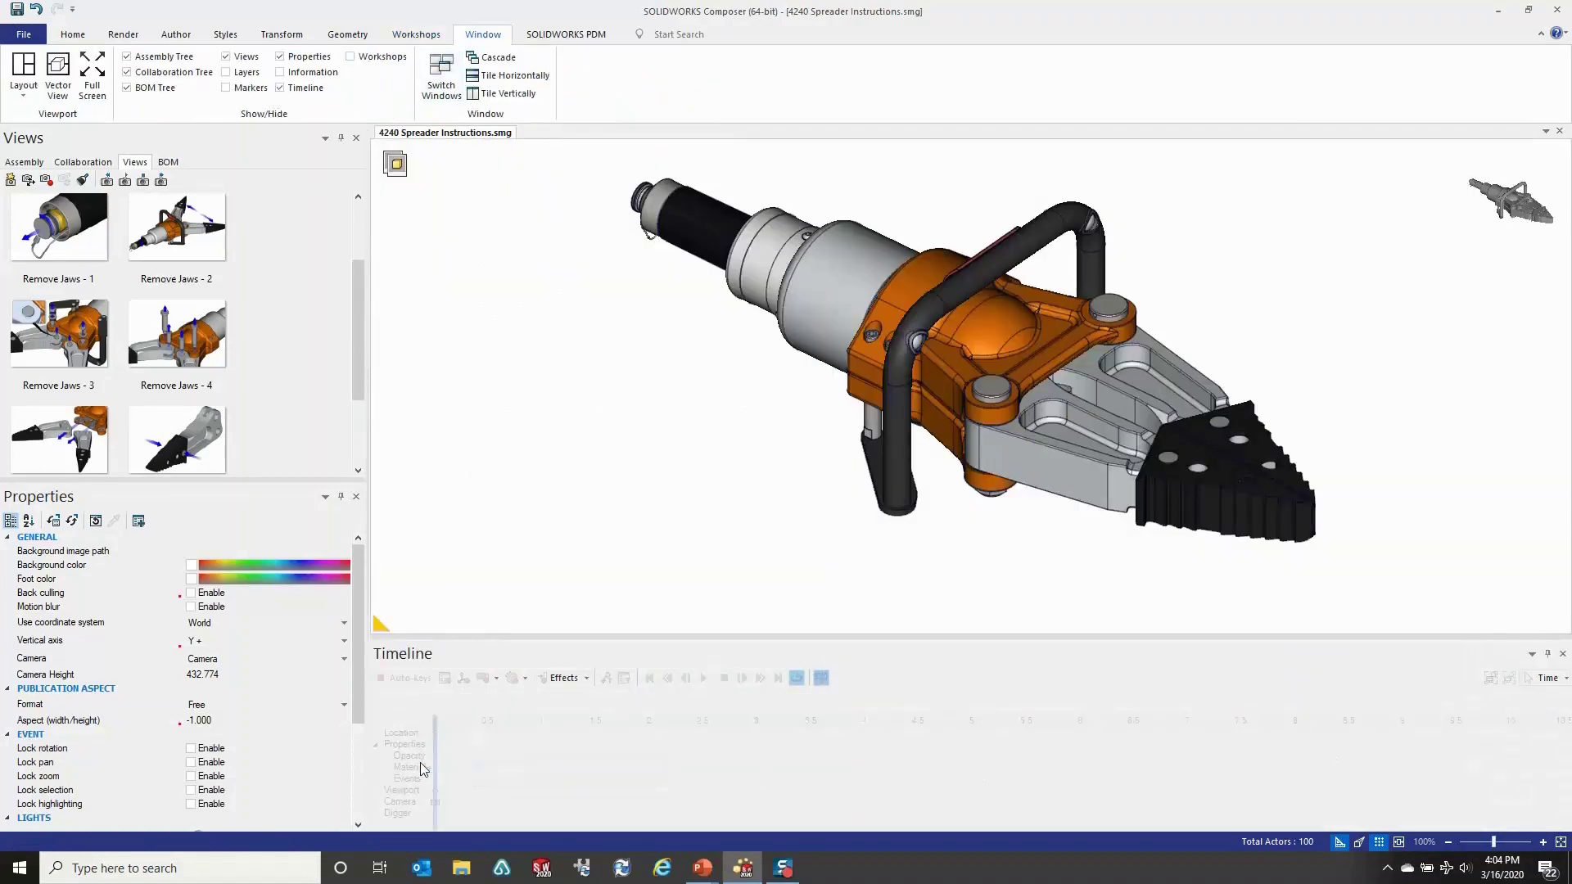
{"action": "left_click", "coordinate": [396, 164]}
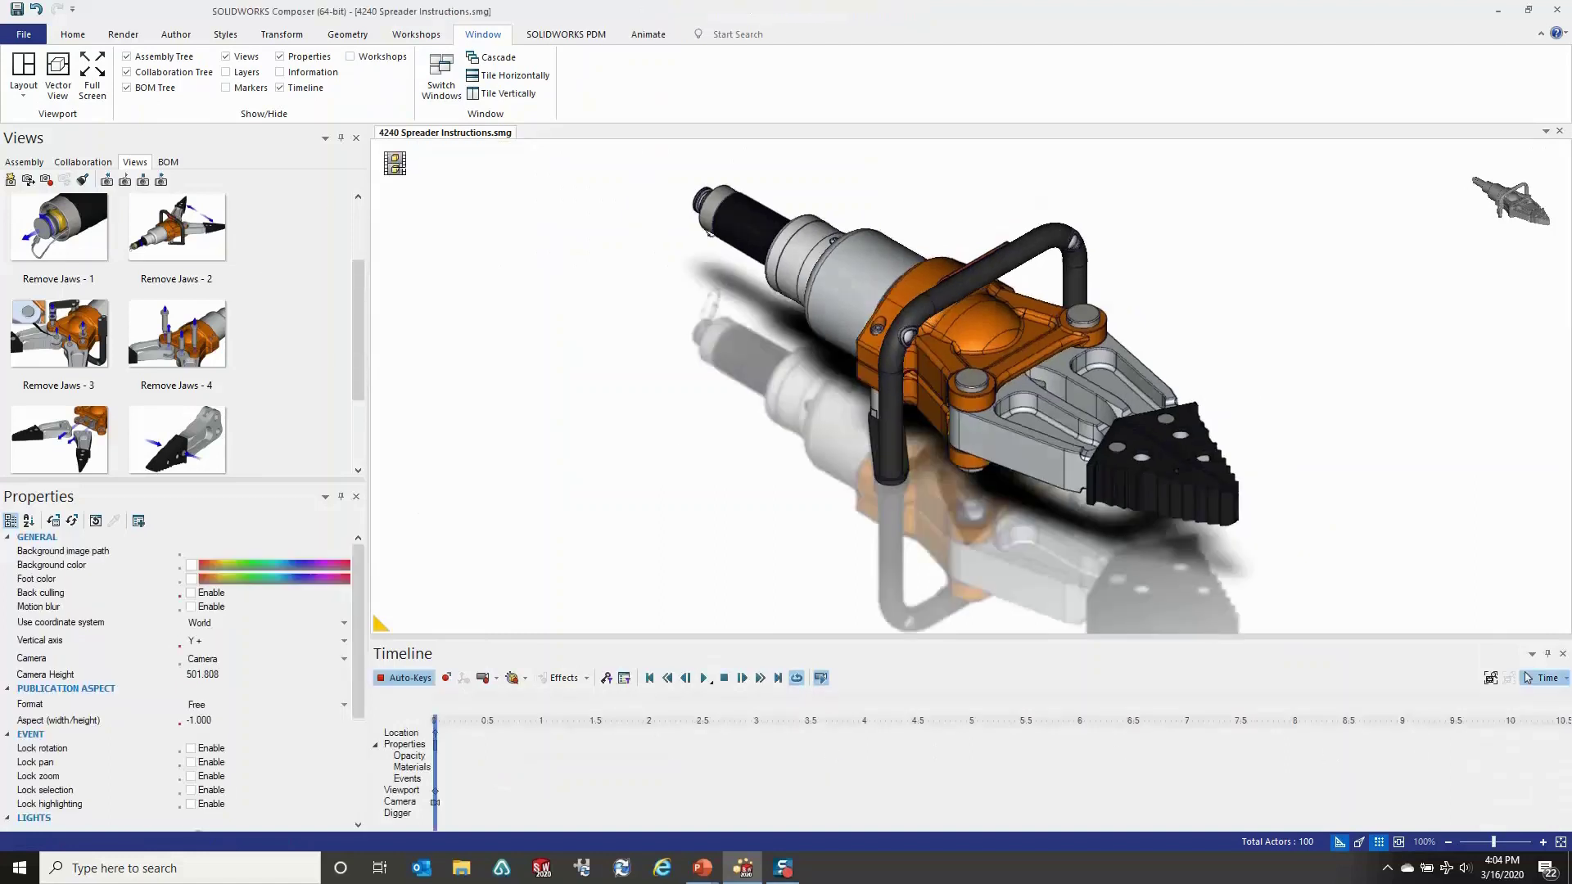
Build the animation by placing Base View, Remove Jaws - 2, Remove Jaws - 3 and Remove Jaws - 4 at about 0, 3, 6 and 9 seconds.
{"action": "scroll", "coordinate": [352, 356], "scroll_direction": "up", "scroll_amount": 2}
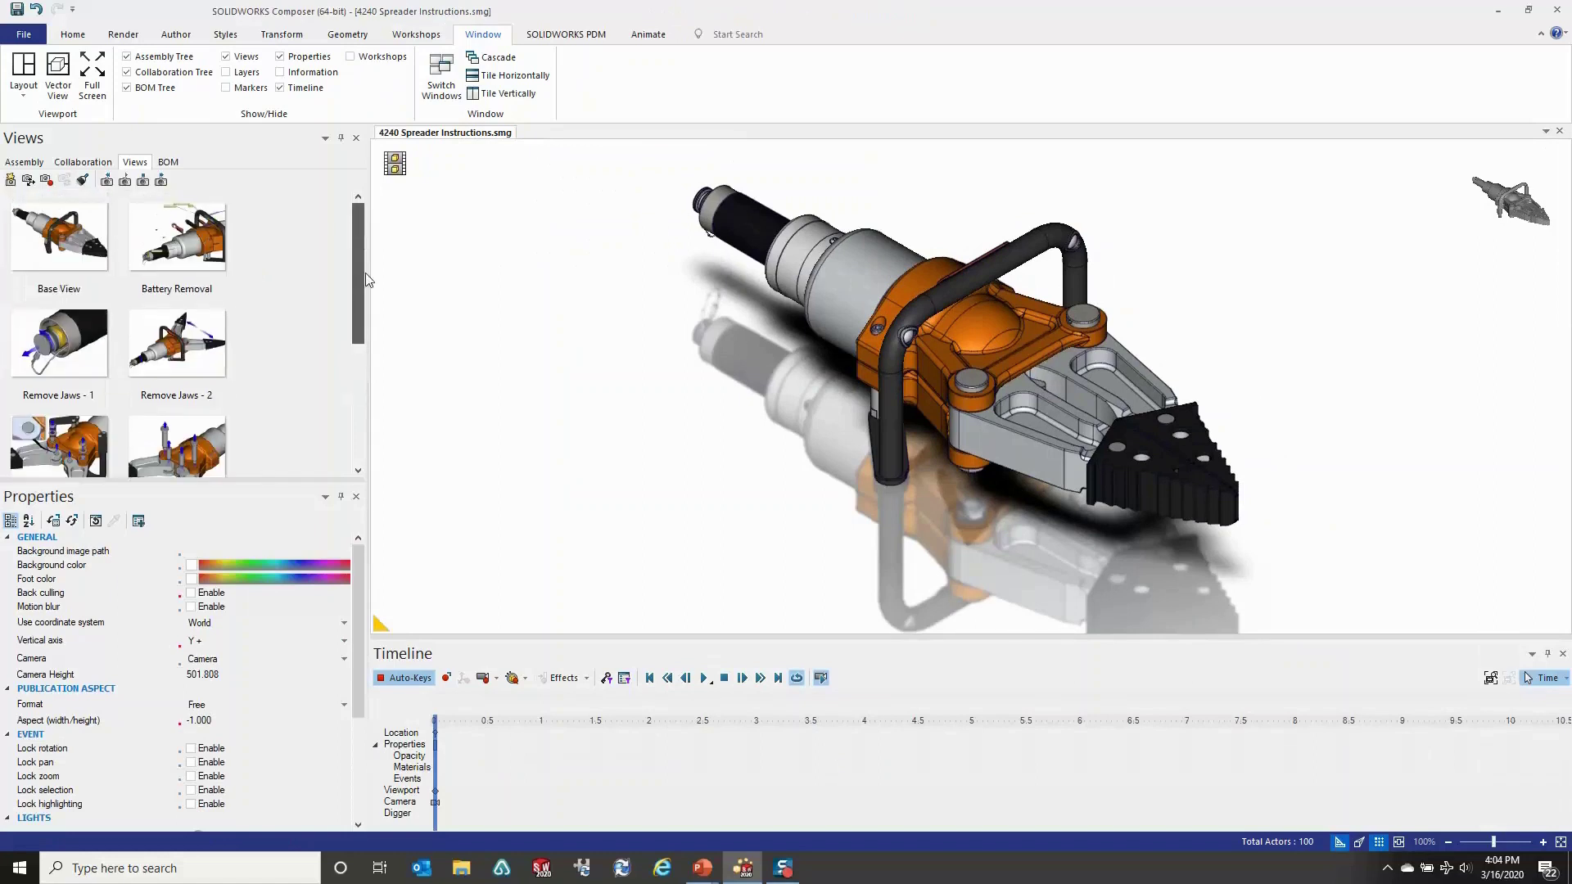
{"action": "left_click", "coordinate": [58, 246]}
{"action": "mouse_move", "coordinate": [59, 246]}
{"action": "left_mouse_down"}
{"action": "mouse_move", "coordinate": [311, 655]}
{"action": "mouse_move", "coordinate": [435, 770]}
{"action": "left_mouse_up"}
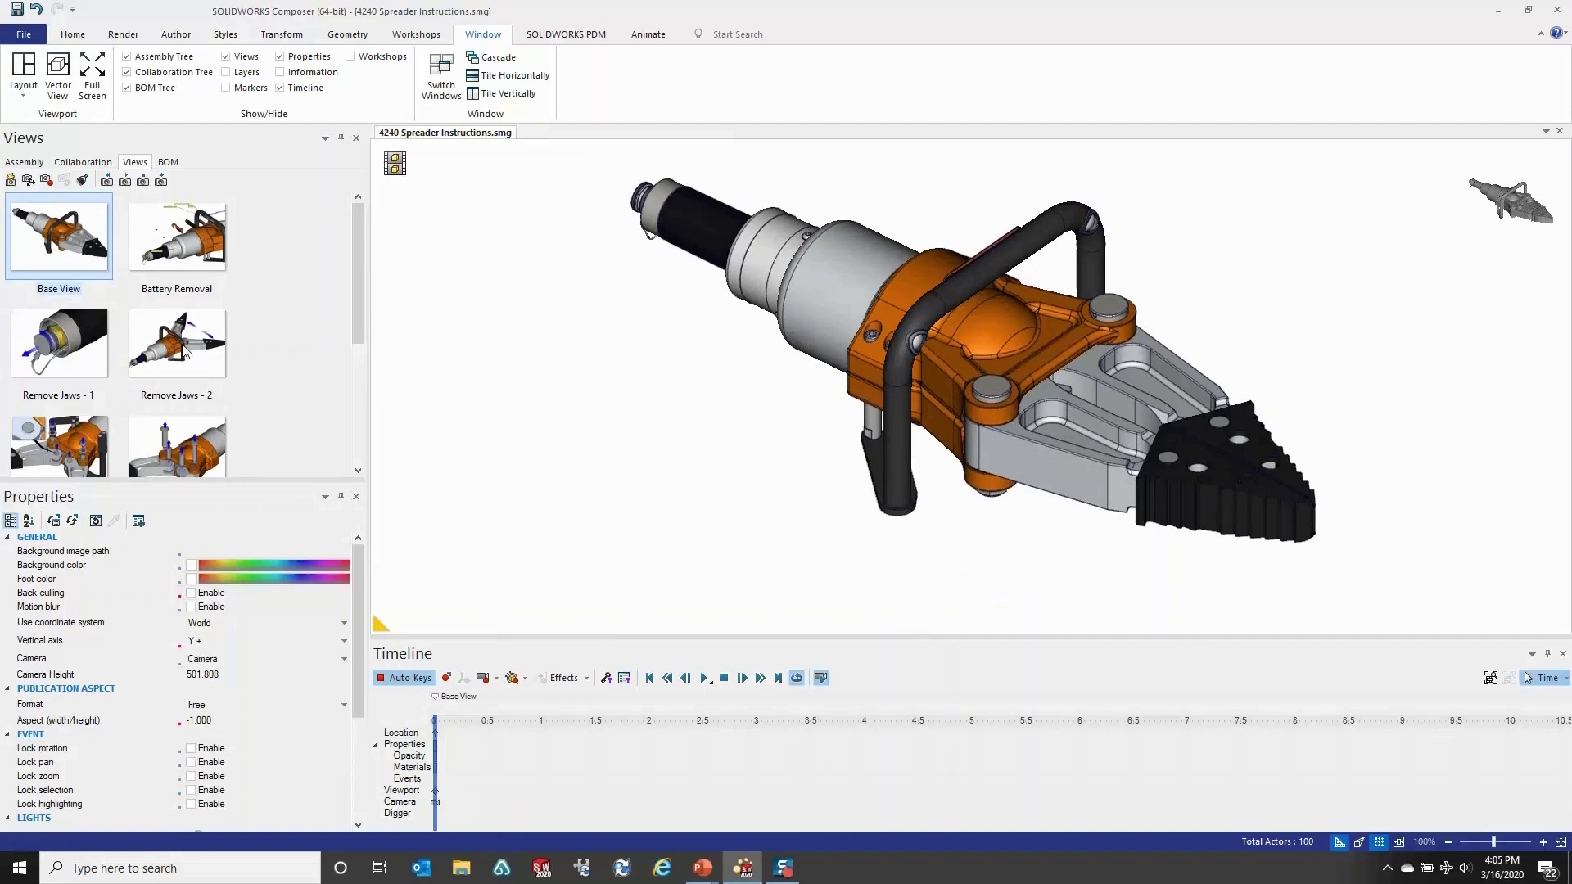
{"action": "left_click_drag", "start_coordinate": [184, 352], "coordinate": [757, 770]}
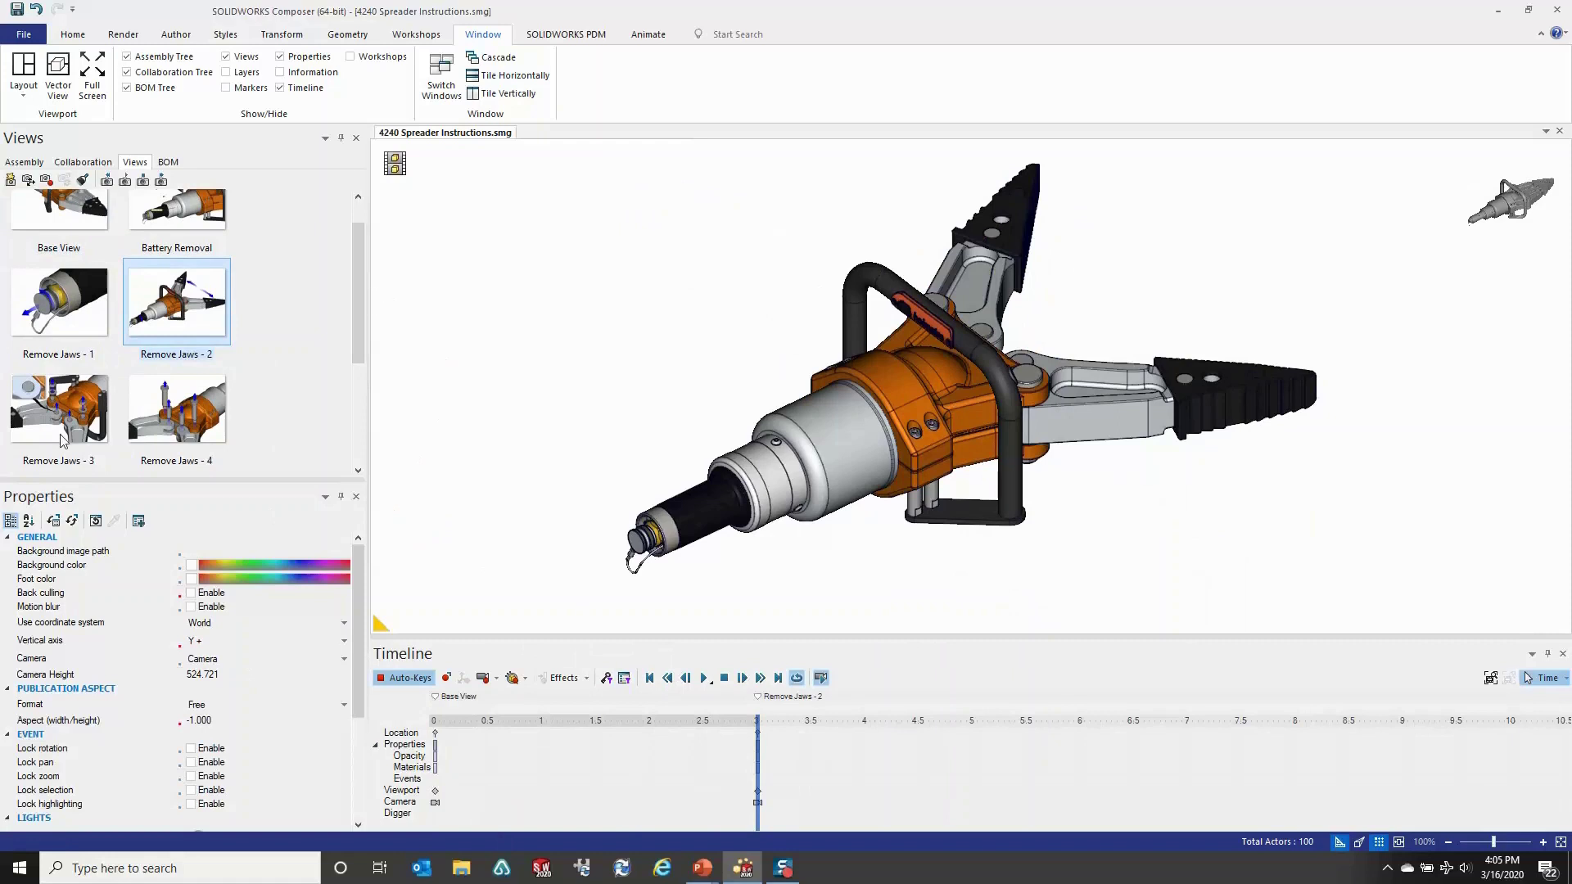
{"action": "mouse_move", "coordinate": [62, 442]}
{"action": "left_mouse_down"}
{"action": "mouse_move", "coordinate": [821, 686]}
{"action": "mouse_move", "coordinate": [1007, 762]}
{"action": "mouse_move", "coordinate": [1077, 761]}
{"action": "left_mouse_up"}
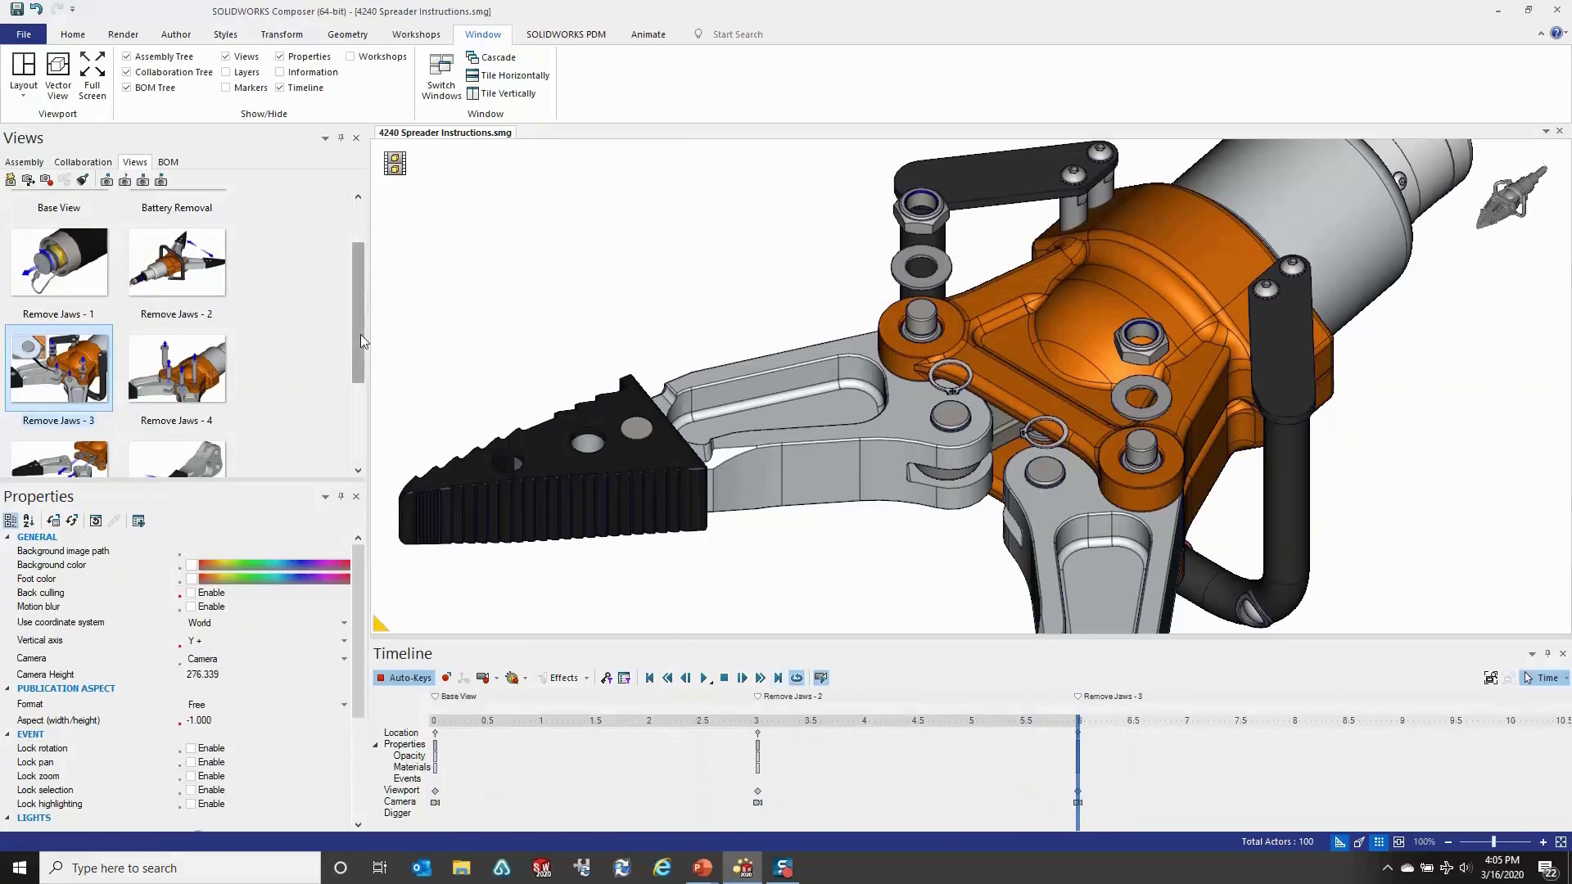
{"action": "scroll", "coordinate": [360, 334], "scroll_direction": "down", "scroll_amount": 1}
{"action": "mouse_move", "coordinate": [177, 295]}
{"action": "left_mouse_down"}
{"action": "mouse_move", "coordinate": [458, 451]}
{"action": "mouse_move", "coordinate": [1433, 764]}
{"action": "mouse_move", "coordinate": [1407, 762]}
{"action": "left_mouse_up"}
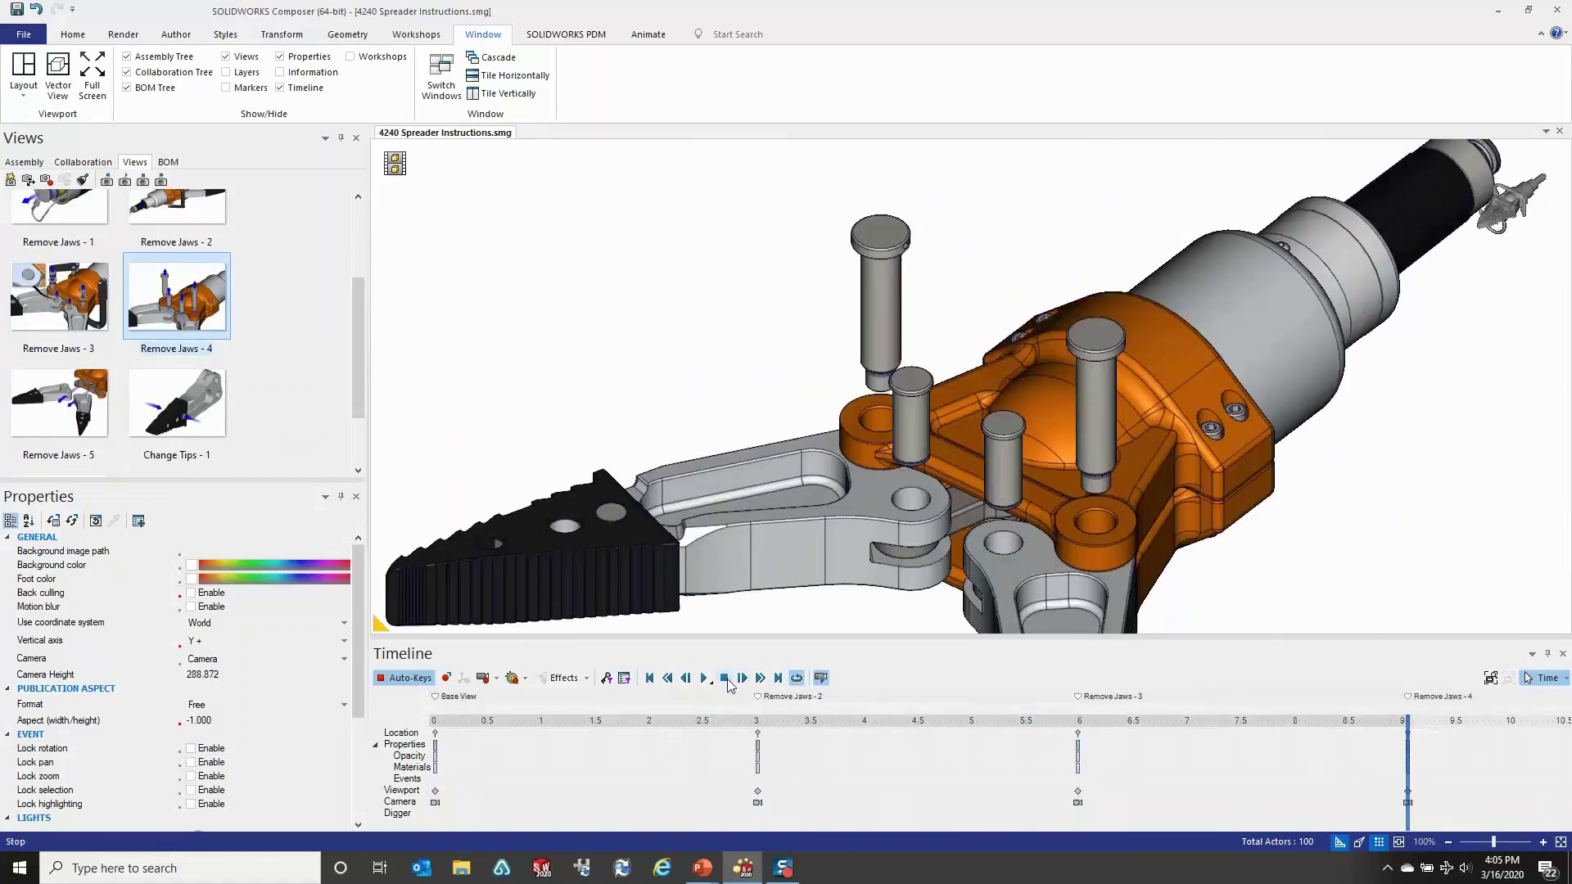
Play and stop the animation, scrub to the Remove Jaws - 3 marker, and show the publishing workshops.
{"action": "left_click", "coordinate": [704, 679]}
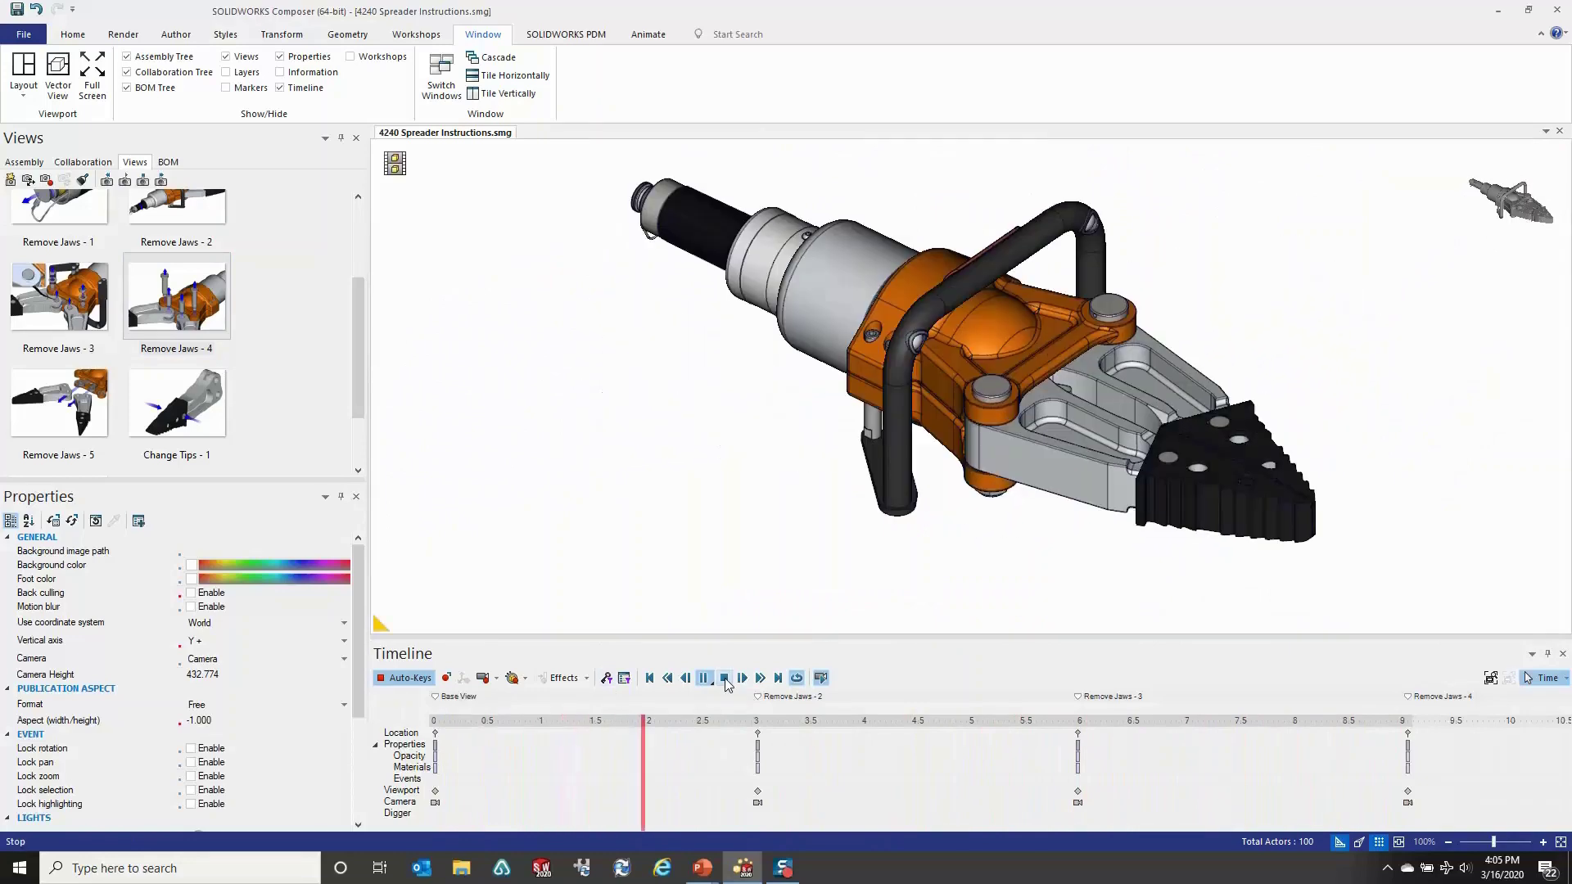
{"action": "left_click", "coordinate": [725, 678]}
{"action": "left_click_drag", "start_coordinate": [435, 726], "coordinate": [1077, 788]}
{"action": "left_click", "coordinate": [413, 35]}
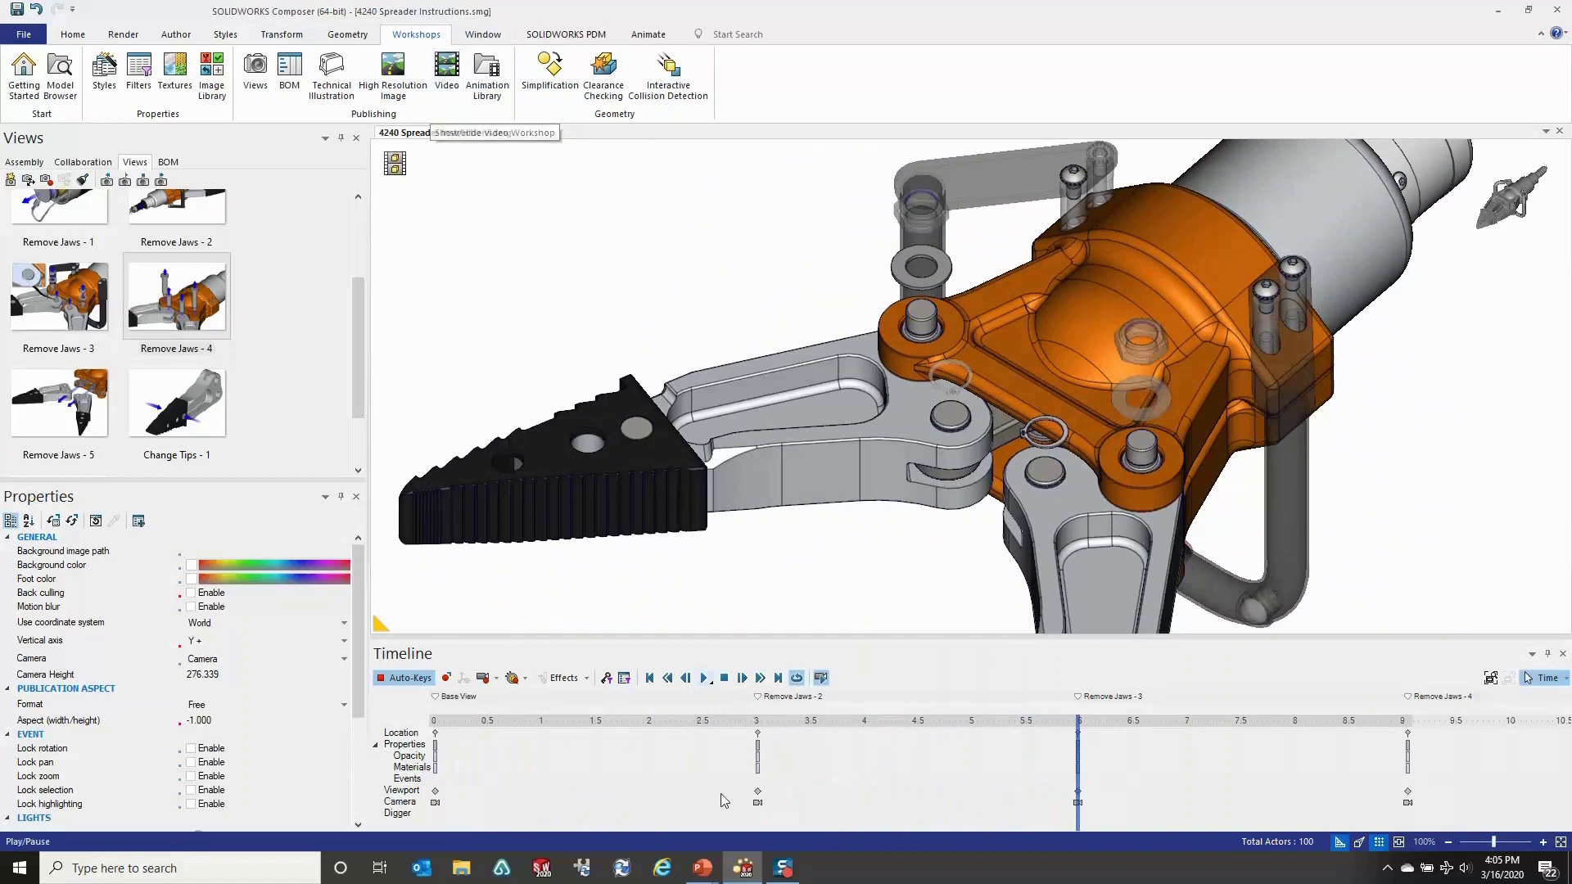
Switch to the PowerPoint slide show, advance it to Interactive Content, and return to SOLIDWORKS Composer.
{"action": "left_click", "coordinate": [702, 868]}
{"action": "left_click", "coordinate": [853, 790]}
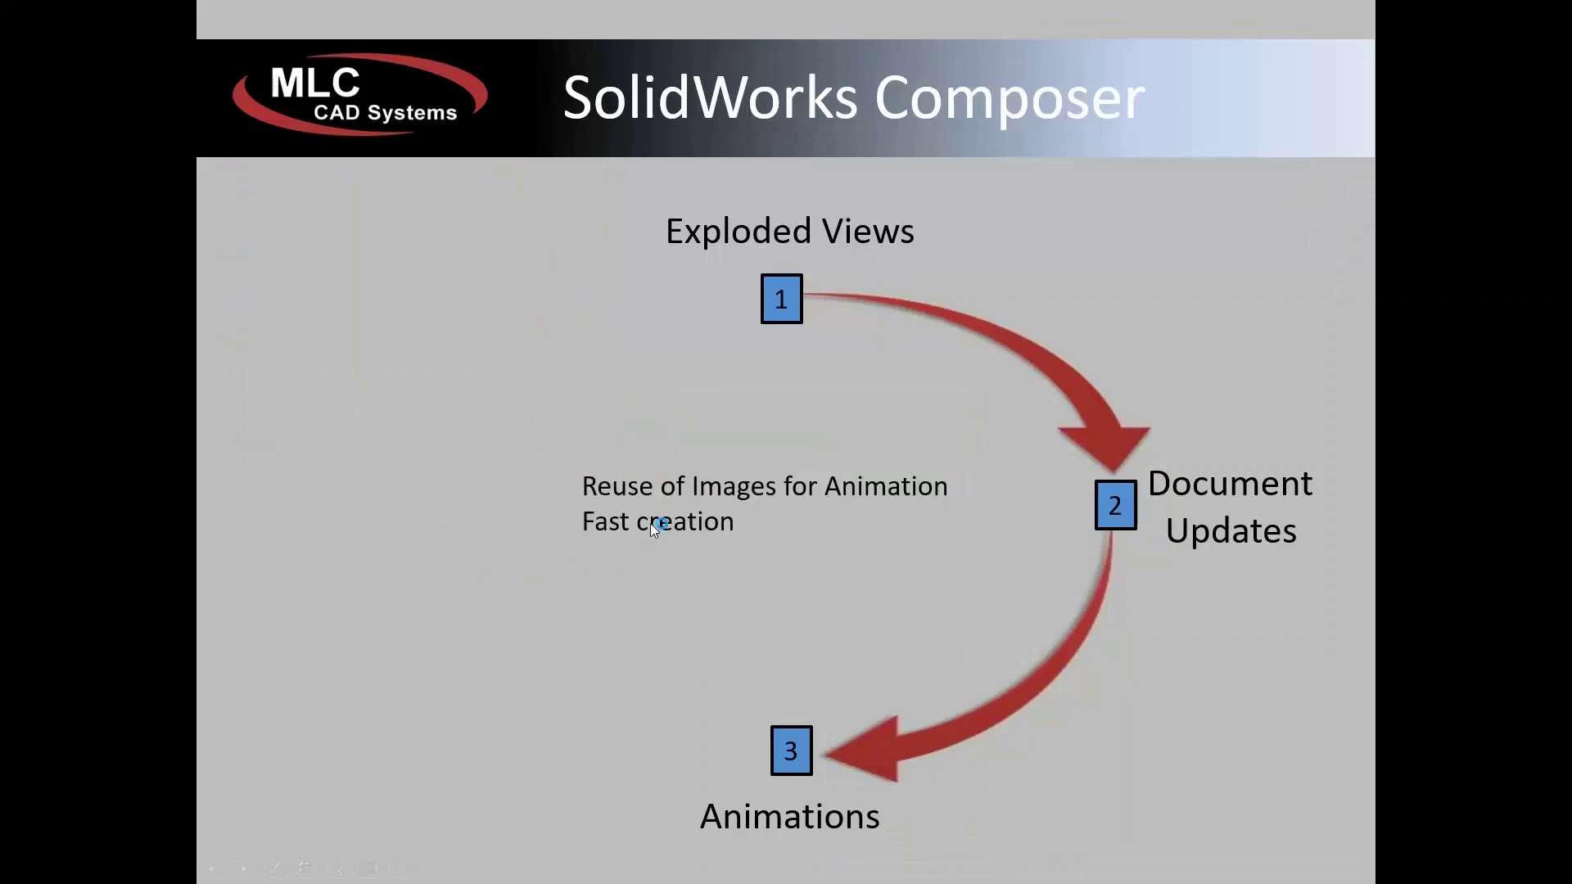
{"action": "left_click", "coordinate": [778, 563]}
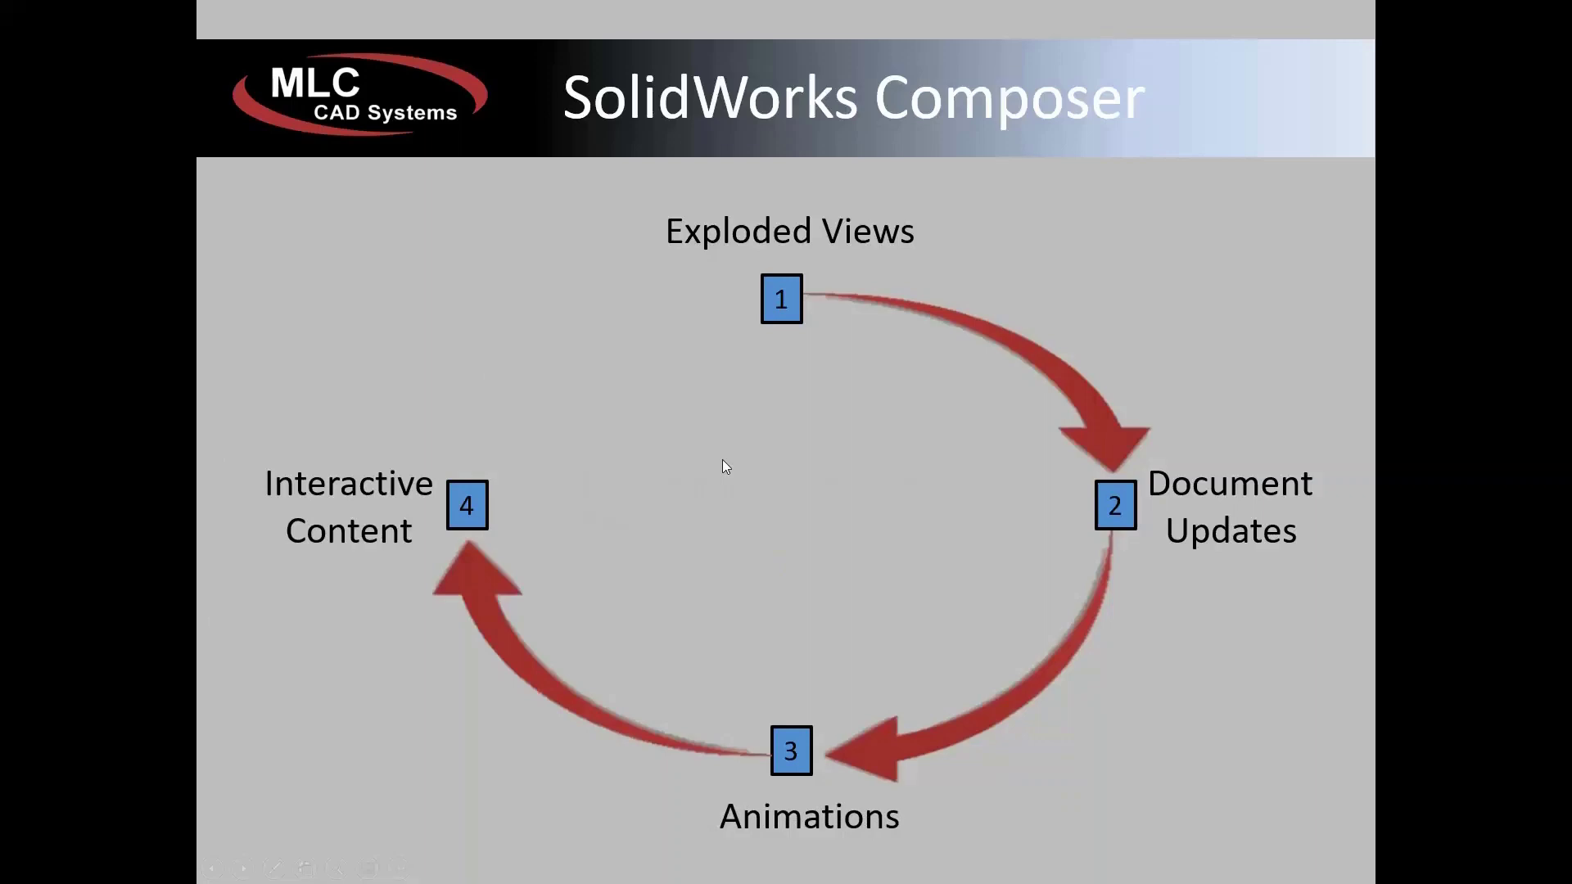
{"action": "key", "text": "super"}
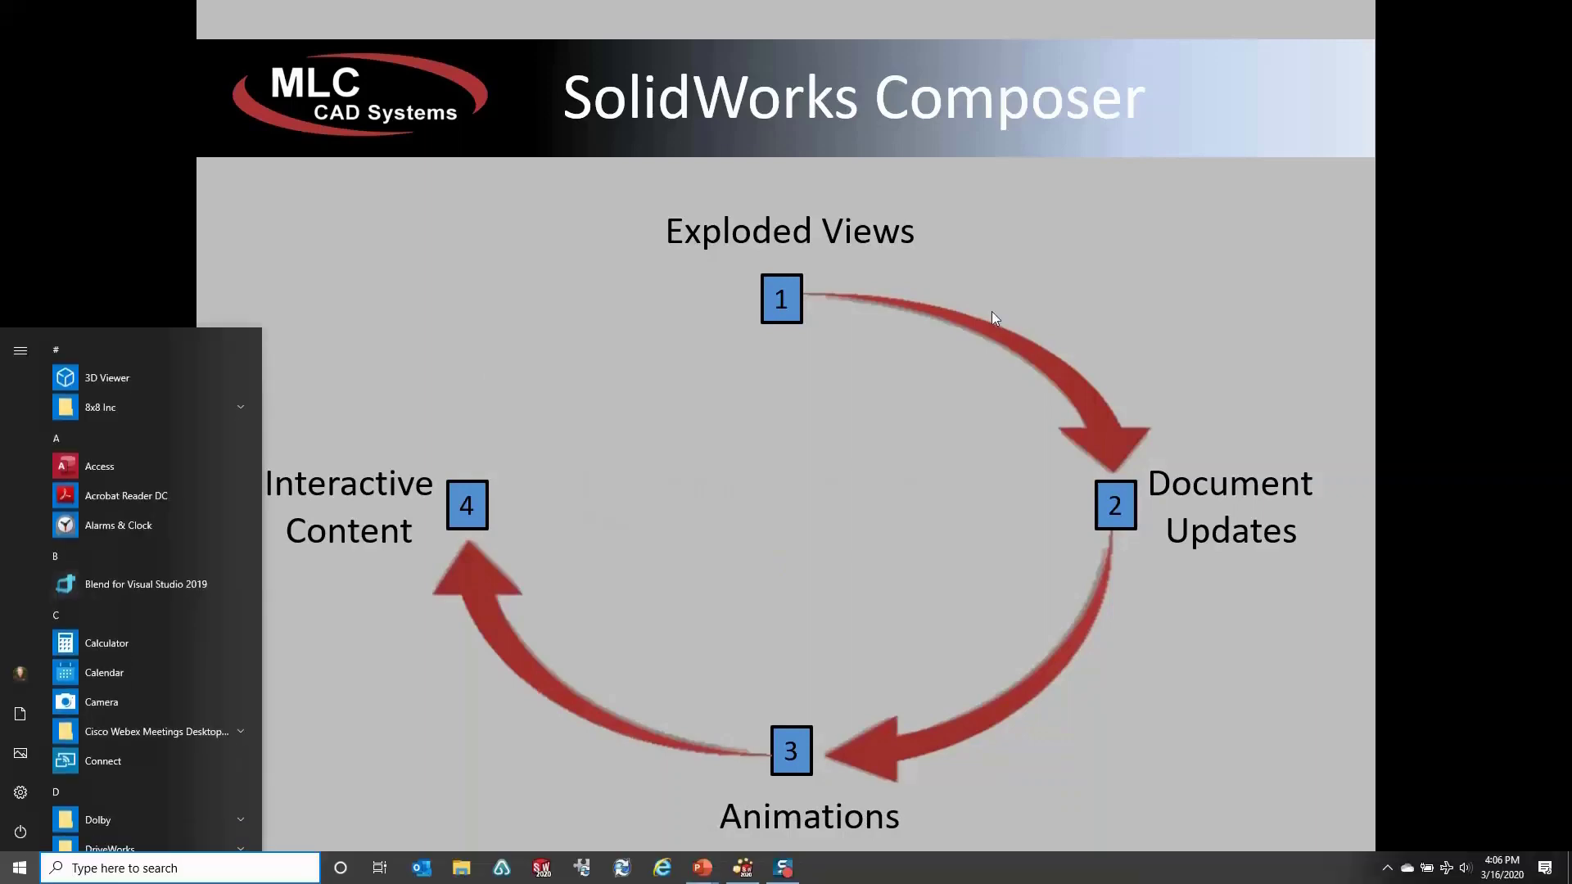
{"action": "left_click", "coordinate": [743, 867]}
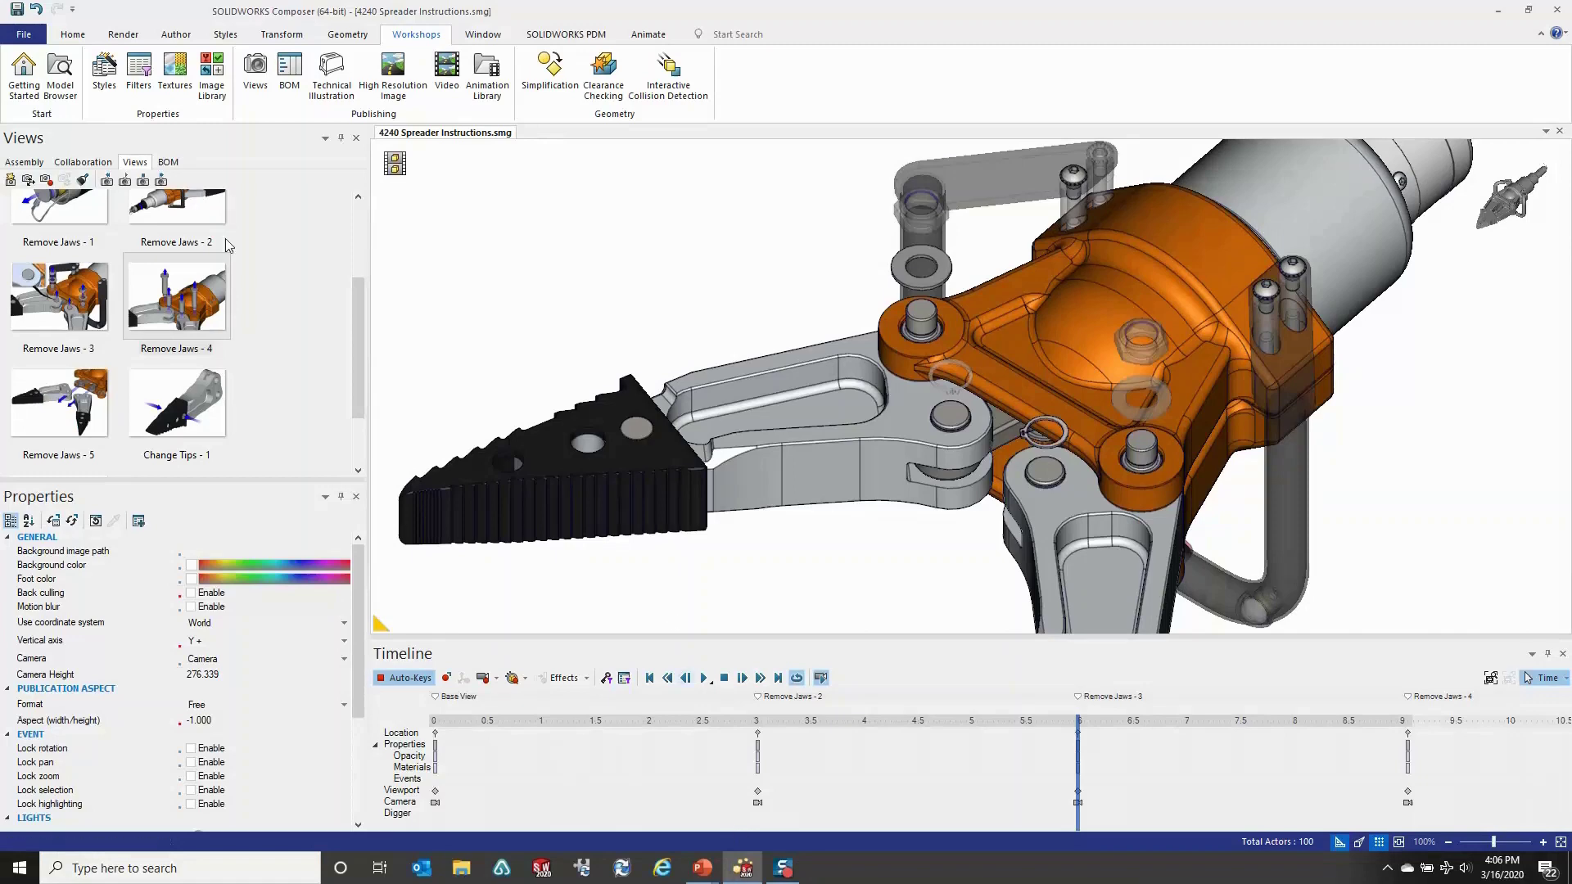
Close the 4240 Spreader Instructions document.
{"action": "left_click", "coordinate": [24, 33]}
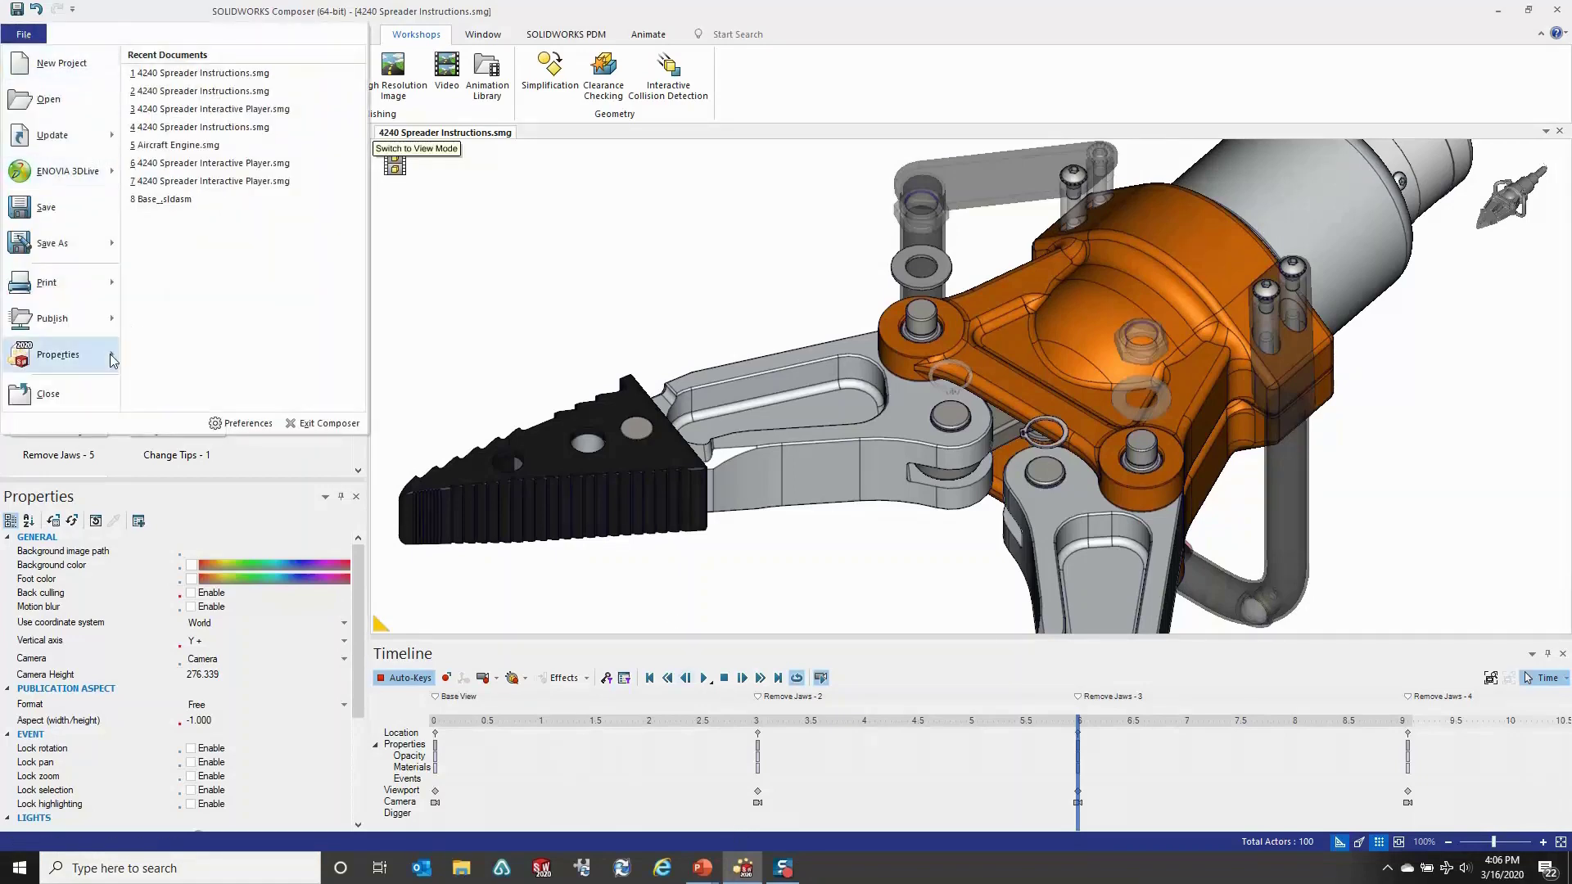
{"action": "left_click", "coordinate": [48, 394]}
{"action": "left_click", "coordinate": [816, 469]}
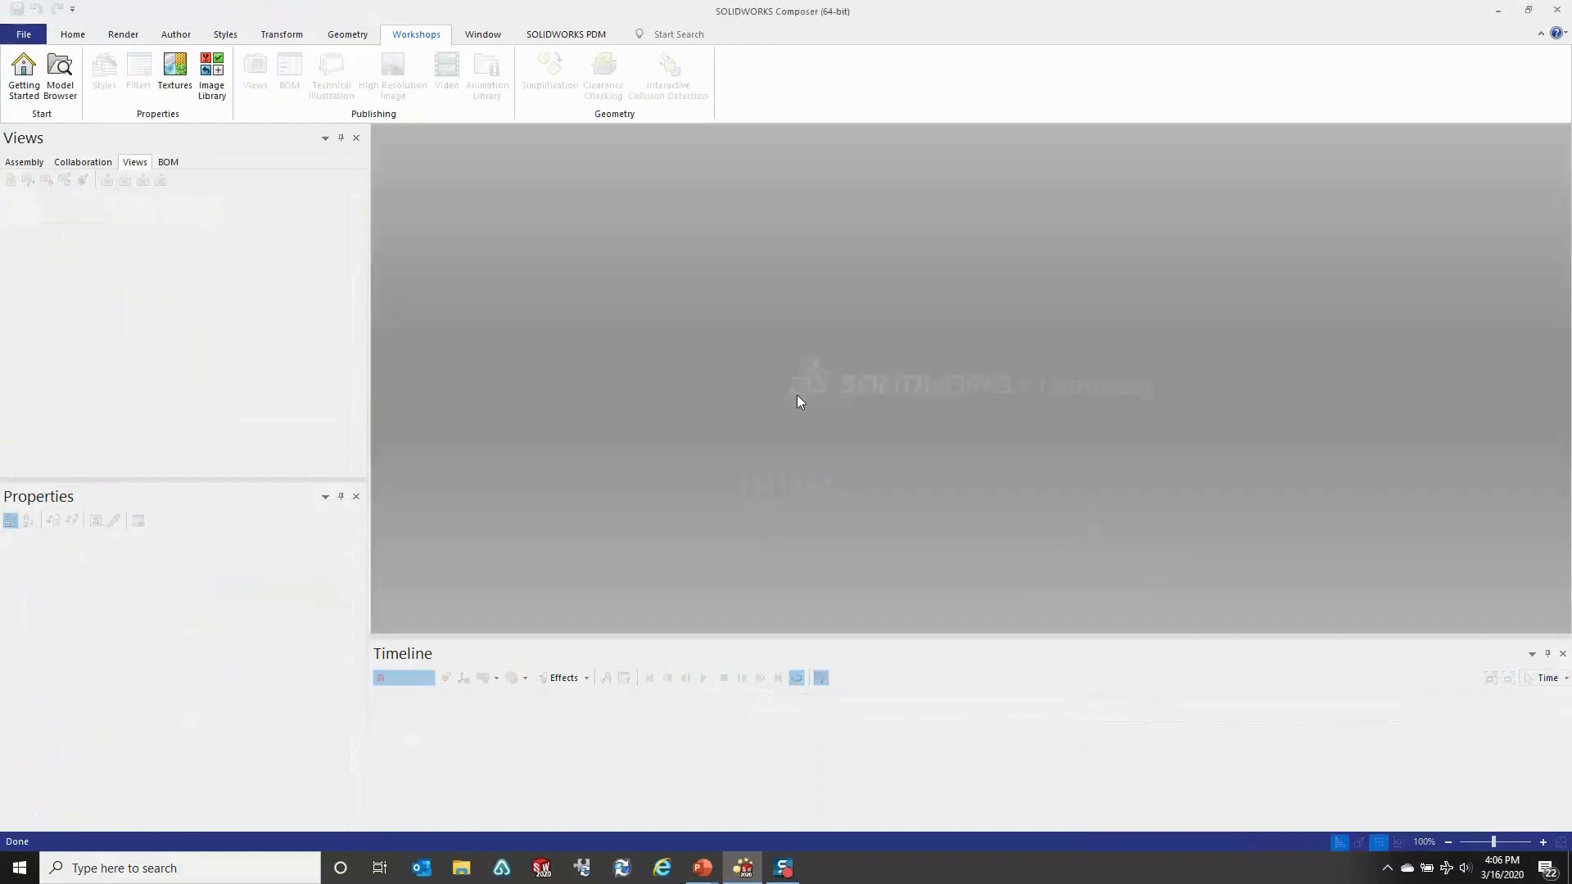
Open the recent file 4240 Spreader Interactive Player.smg and hide the Timeline.
{"action": "left_click", "coordinate": [22, 34]}
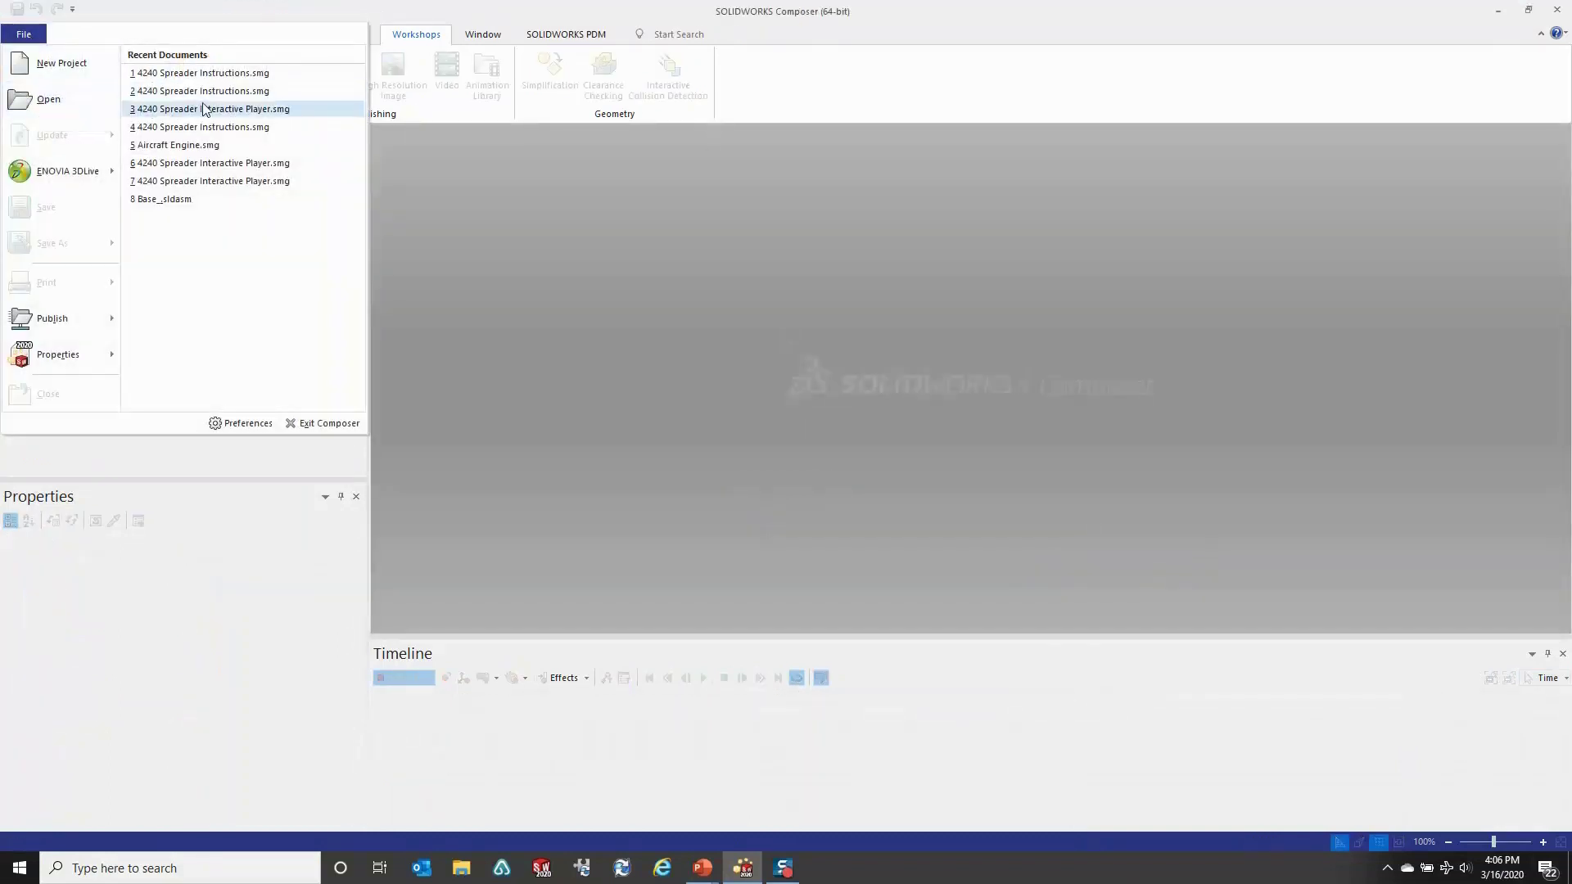
{"action": "left_click", "coordinate": [205, 110]}
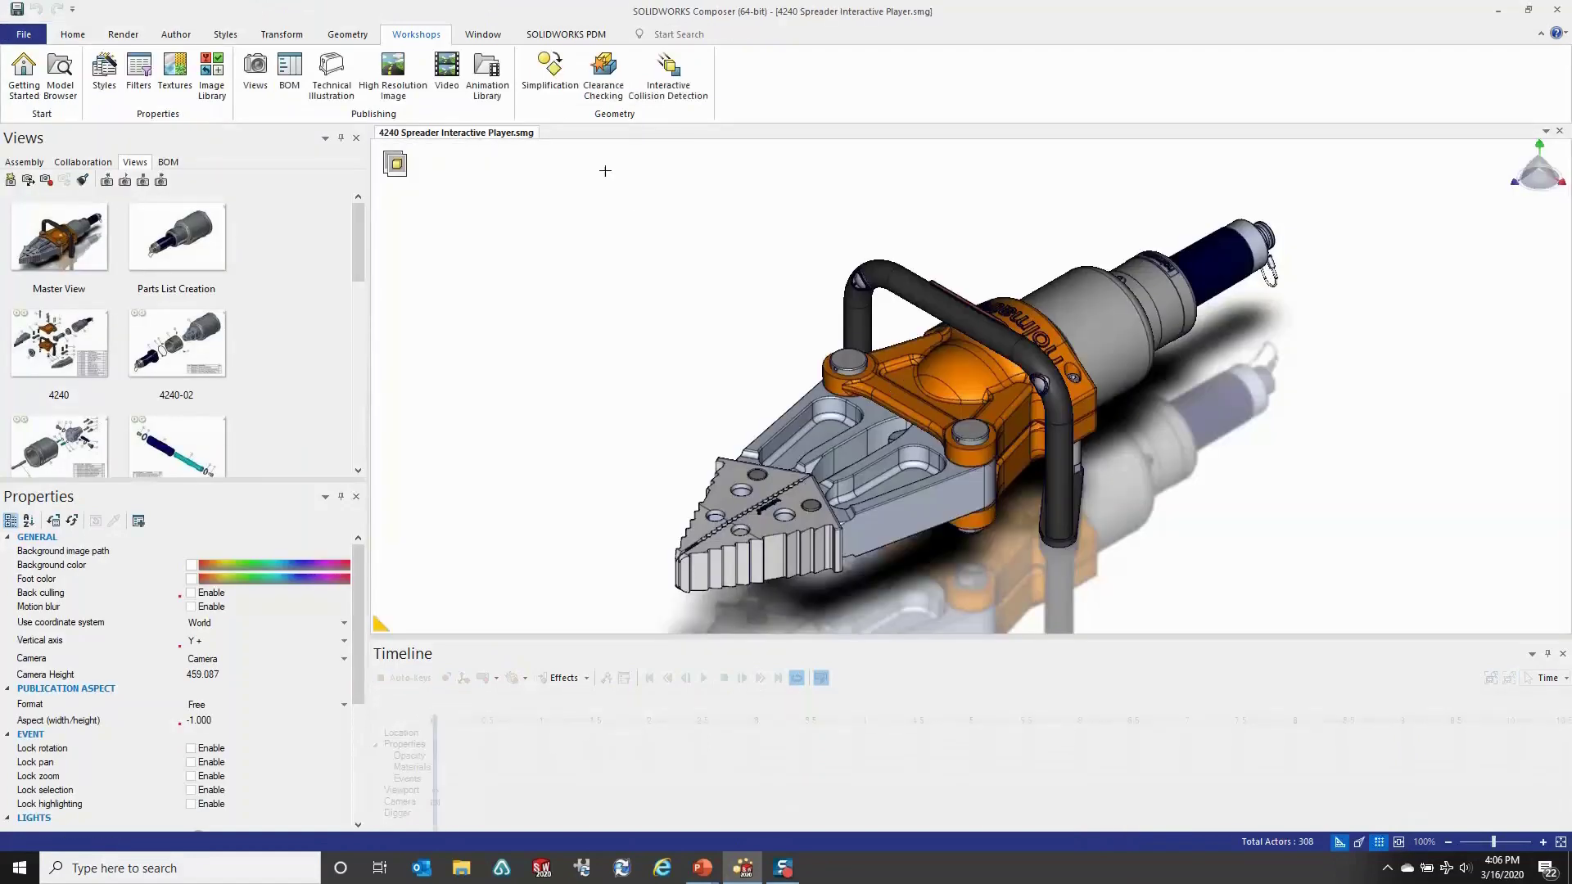
{"action": "left_click", "coordinate": [483, 34]}
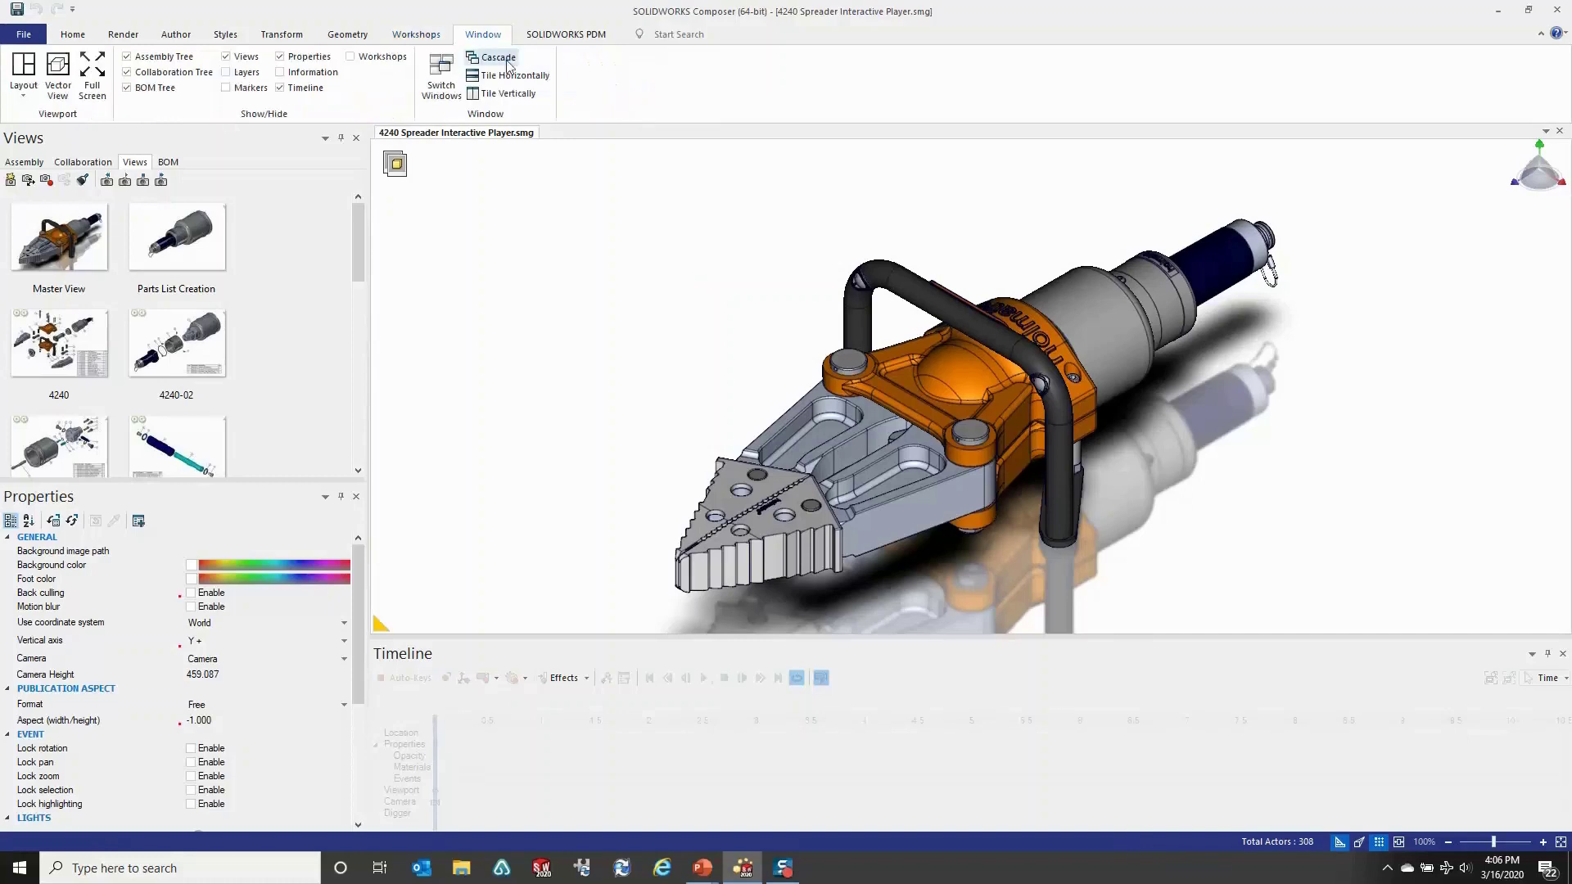
{"action": "left_click", "coordinate": [281, 88]}
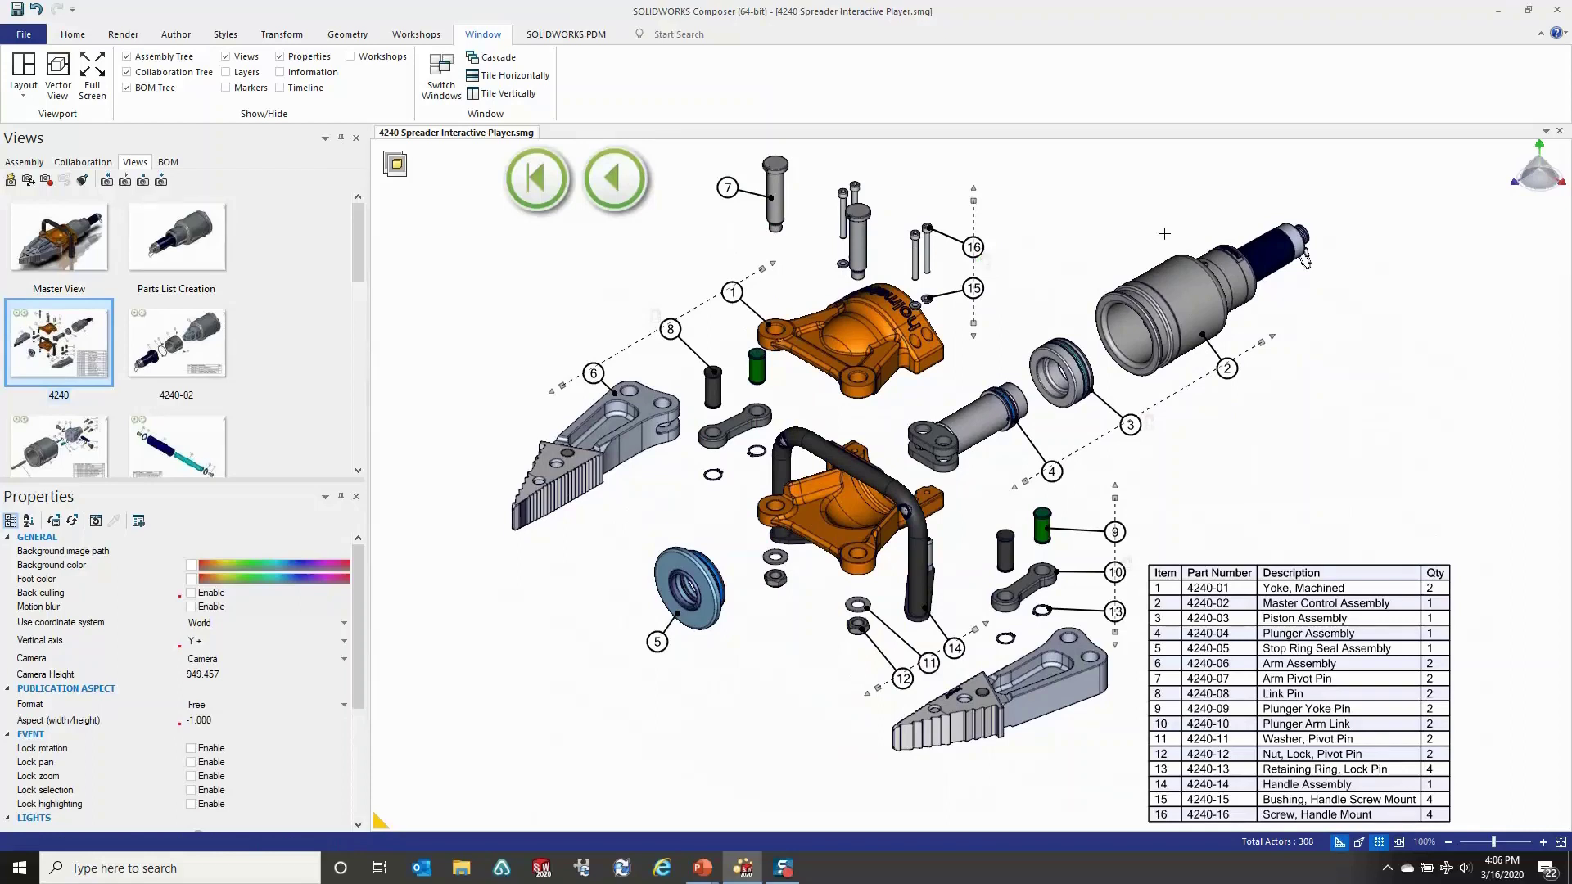
Examine the exploded parts views 4240-14.02 and 4240-14.
{"action": "left_click_drag", "start_coordinate": [357, 253], "coordinate": [375, 424]}
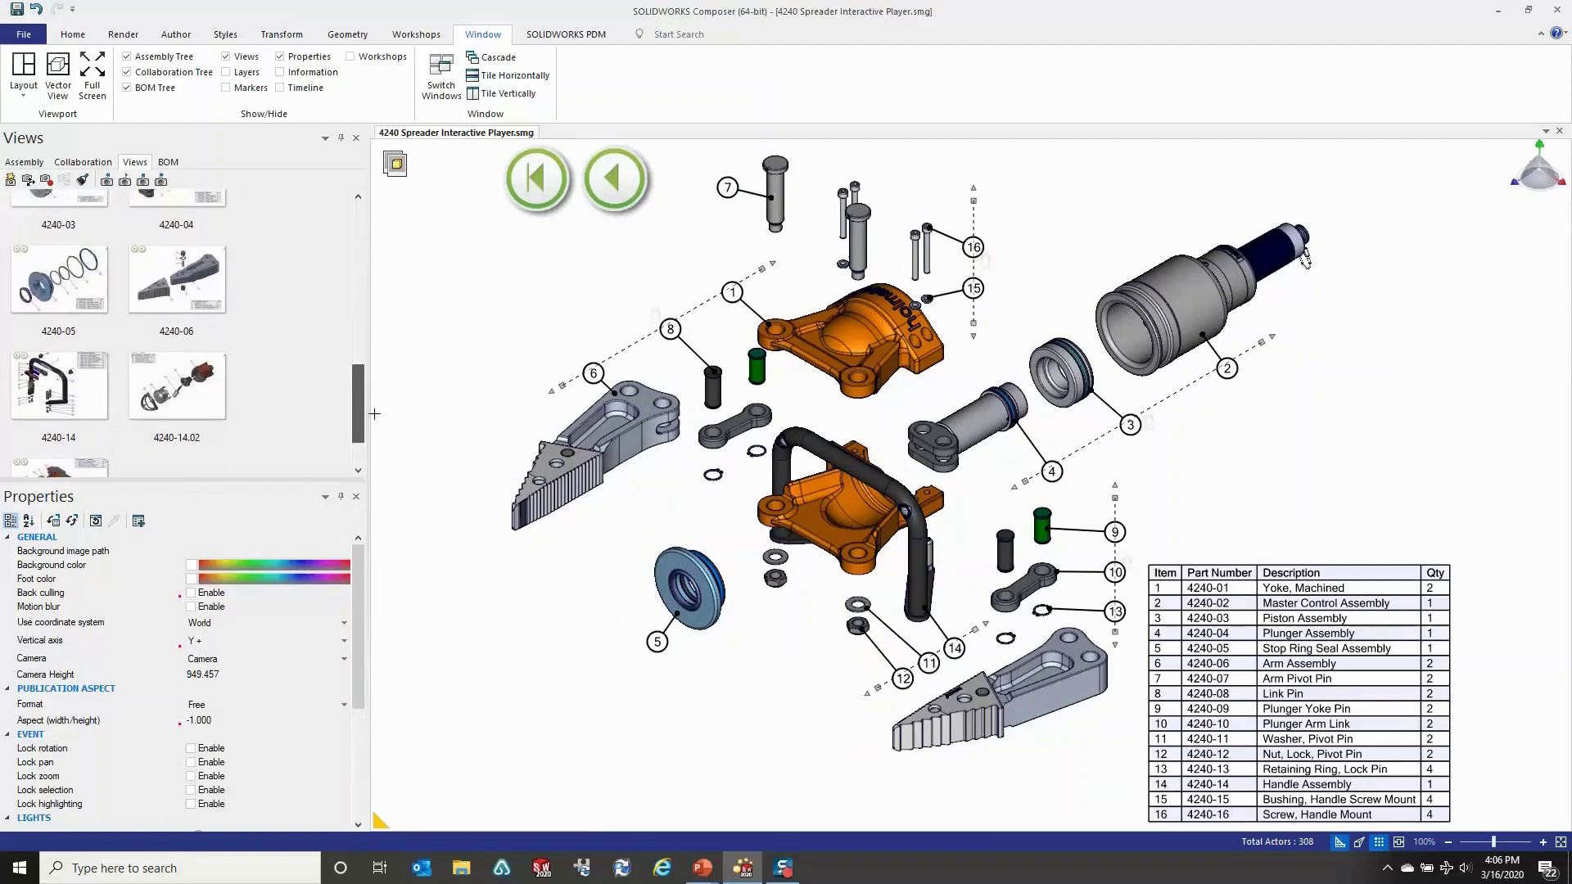
{"action": "left_click", "coordinate": [144, 375]}
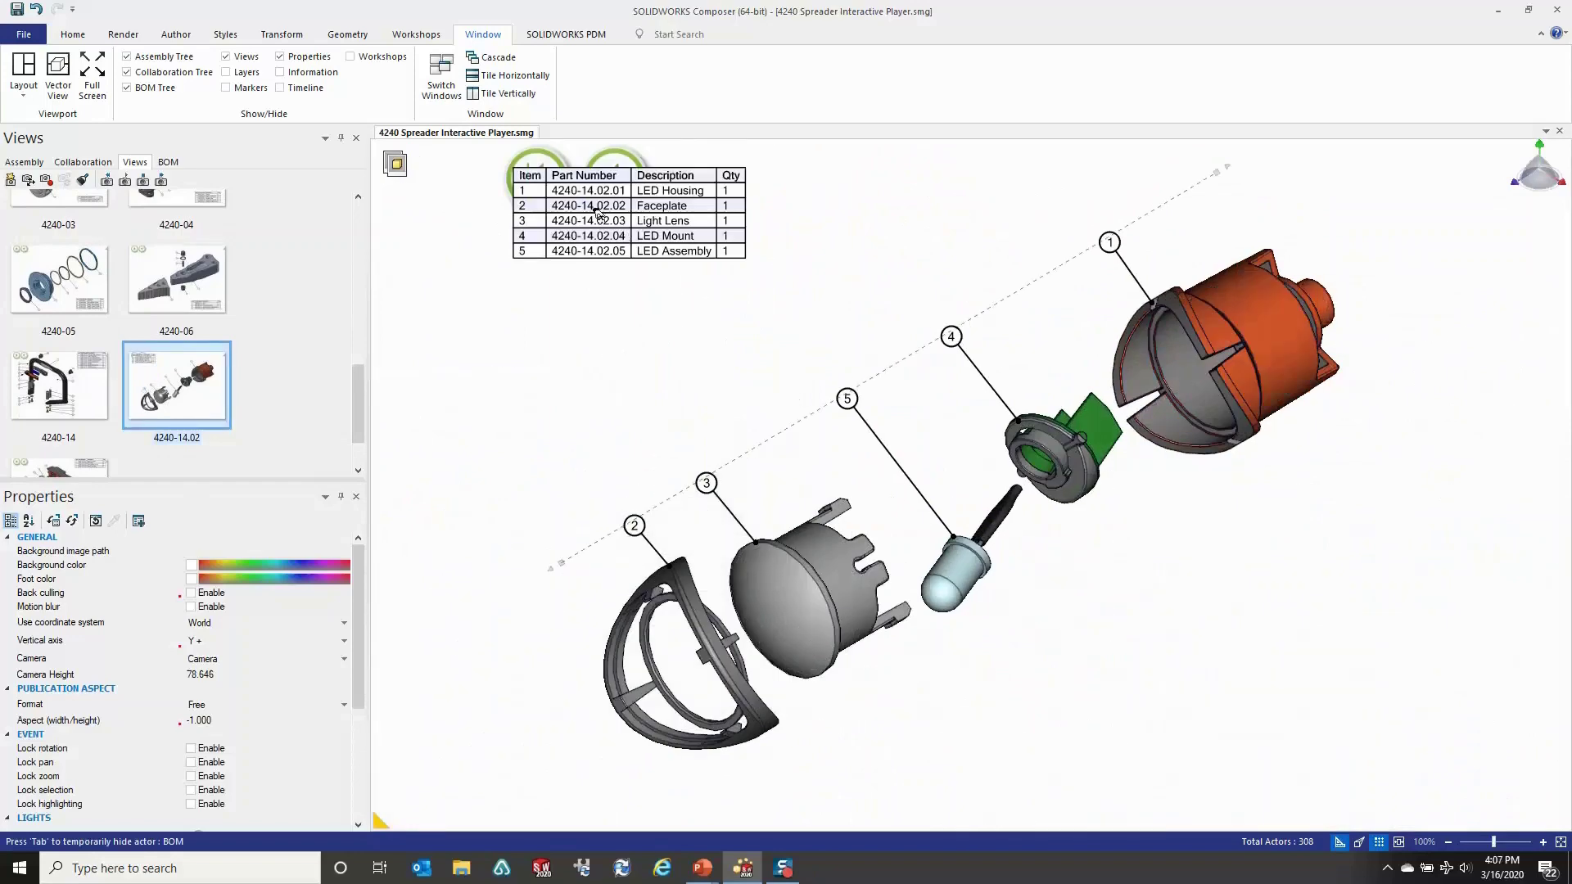
{"action": "left_click", "coordinate": [84, 372]}
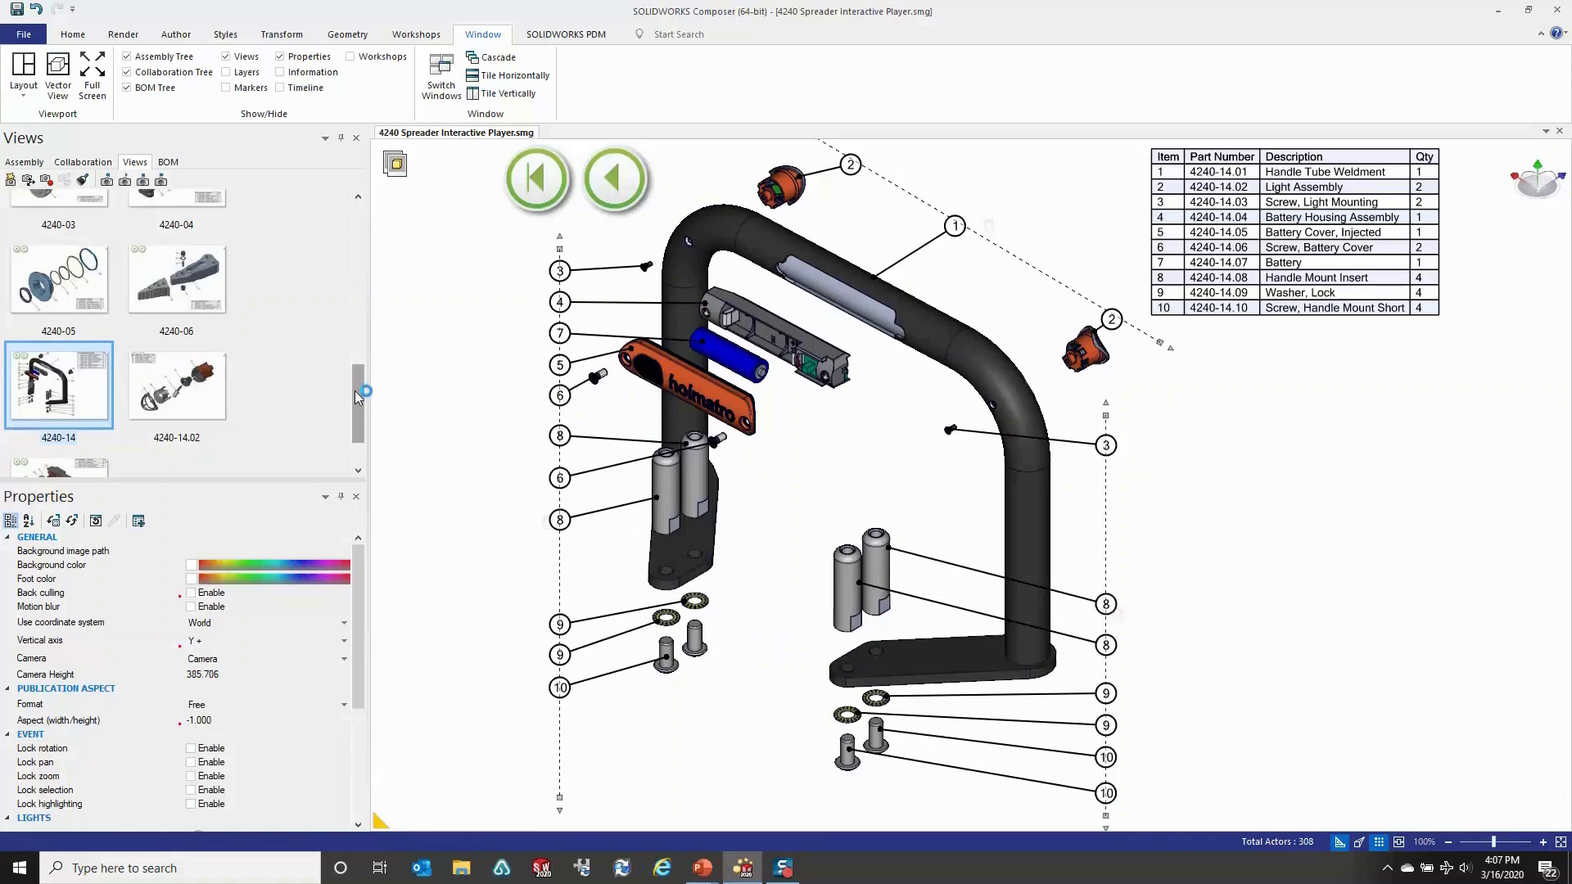
Display the Parts List Creation view with free space around the assembly, and check its BOM list.
{"action": "left_click_drag", "start_coordinate": [358, 397], "coordinate": [366, 217]}
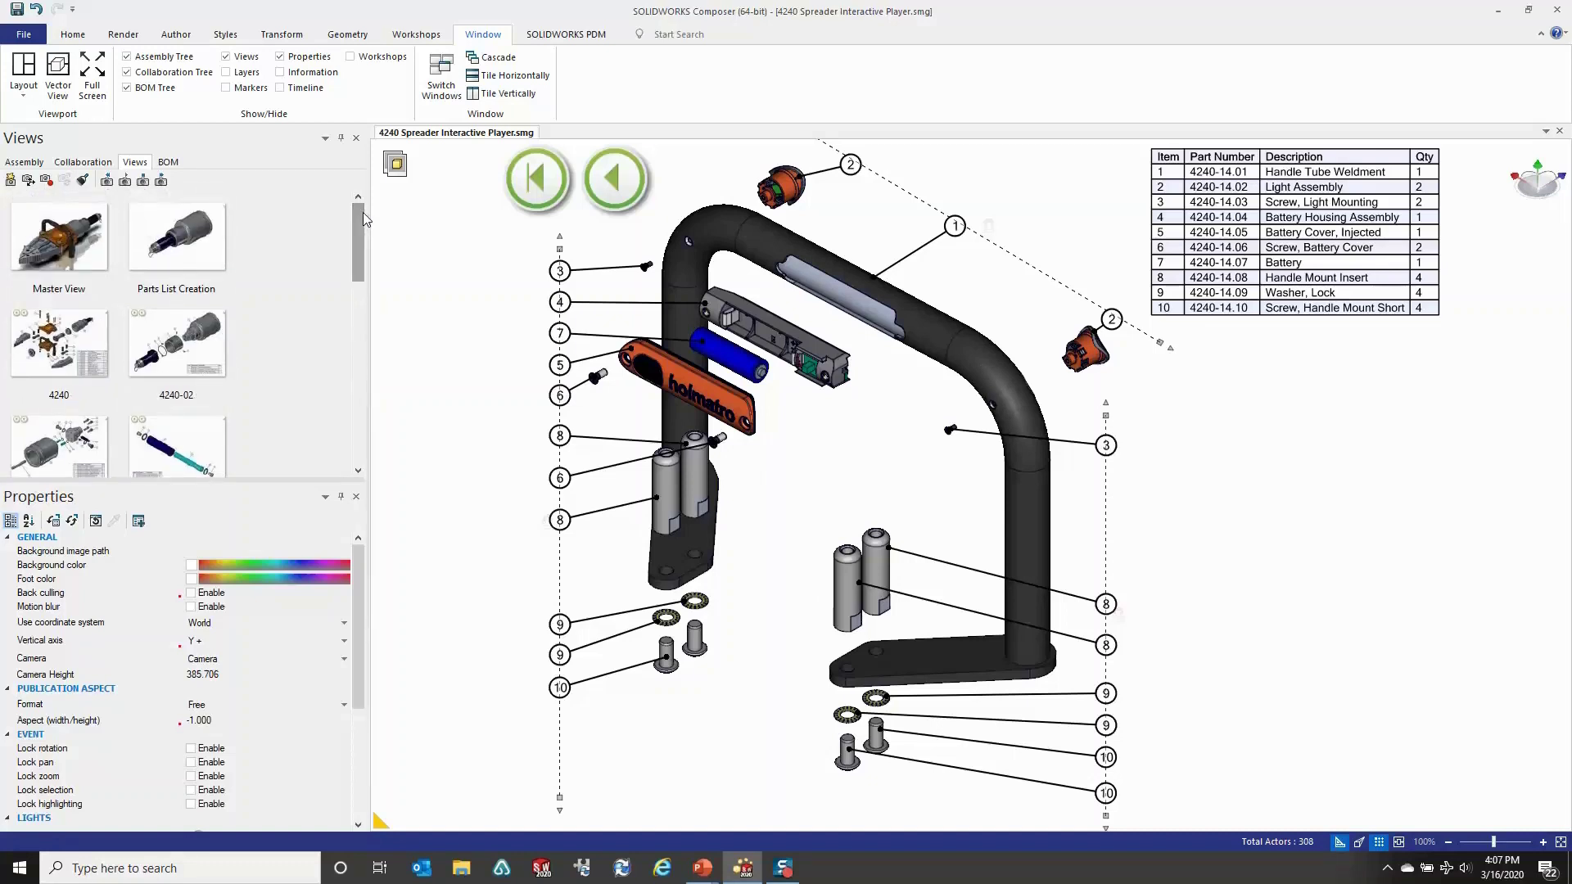
{"action": "double_click", "coordinate": [163, 244]}
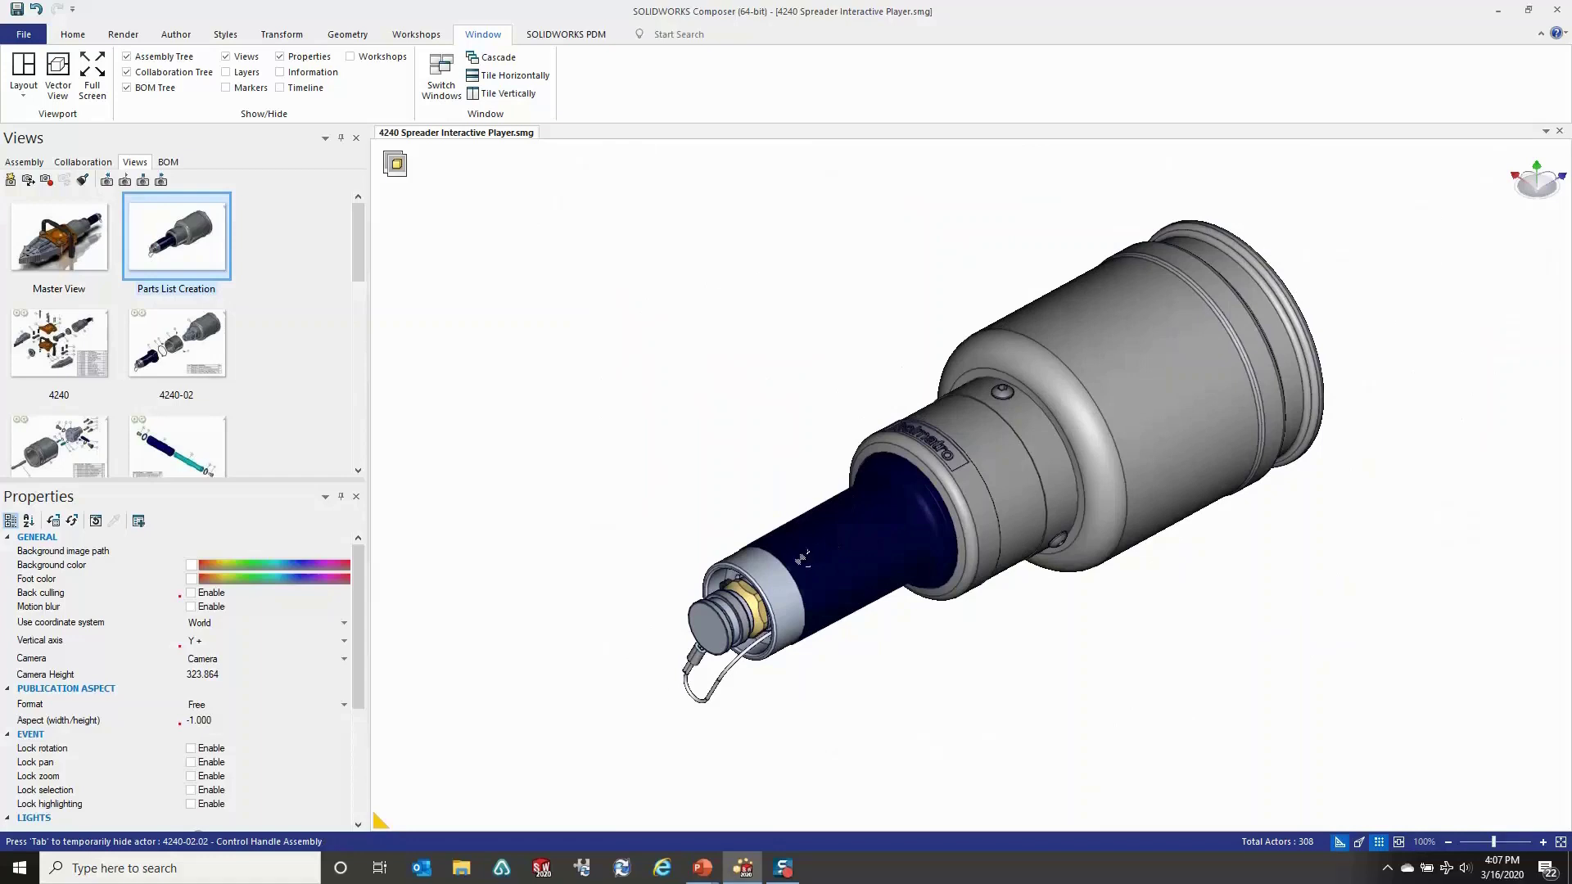
{"action": "scroll", "coordinate": [796, 558], "scroll_direction": "down", "scroll_amount": 3}
{"action": "right_click_drag", "start_coordinate": [752, 645], "coordinate": [898, 485]}
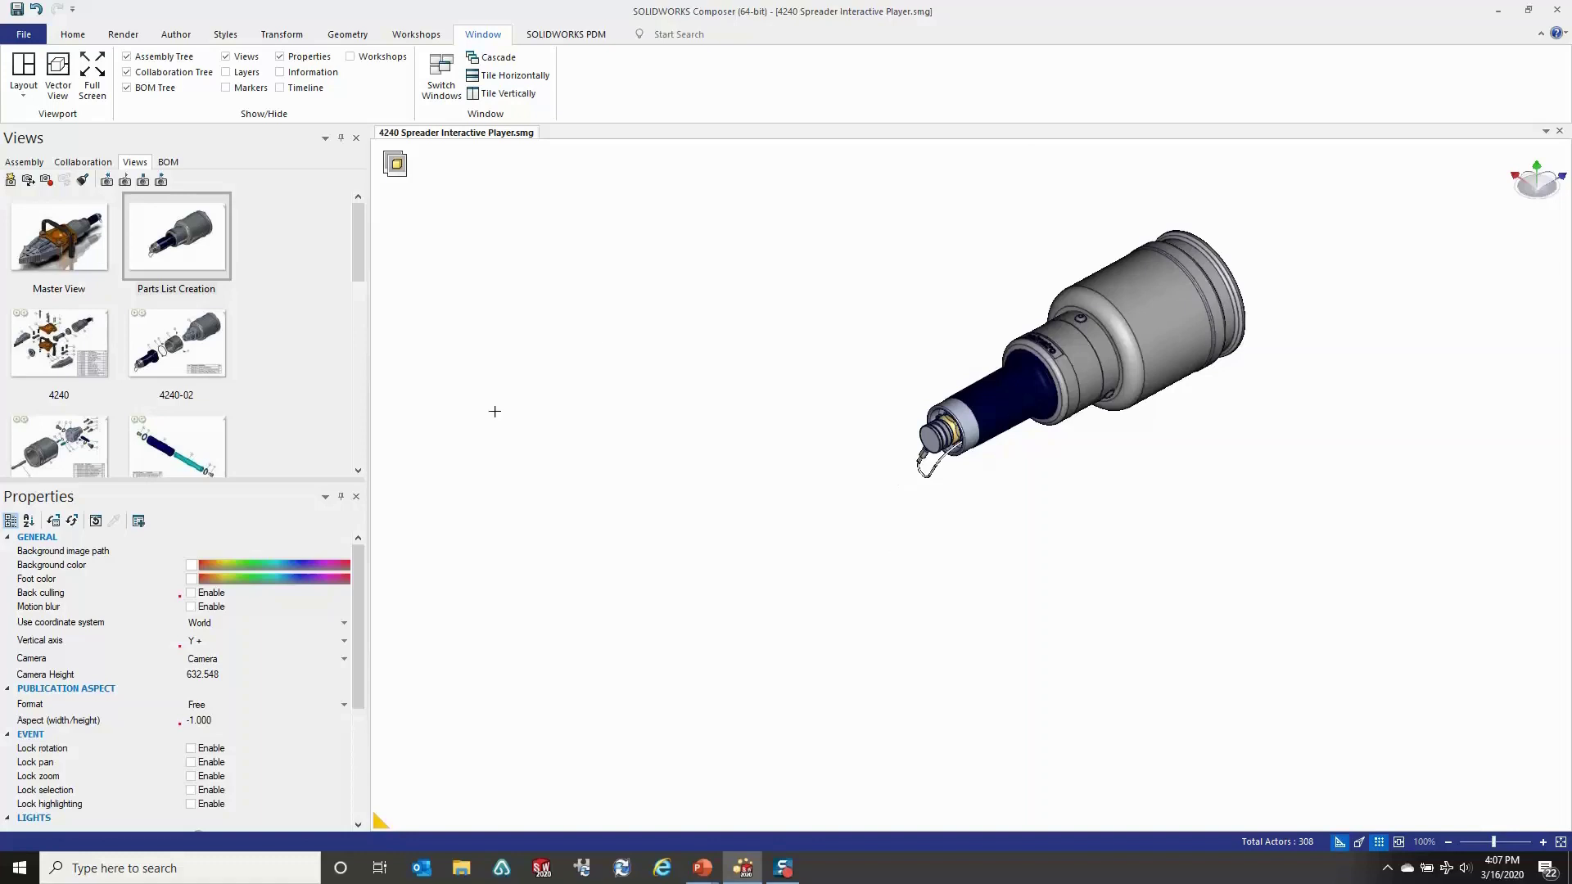
{"action": "left_click", "coordinate": [168, 162]}
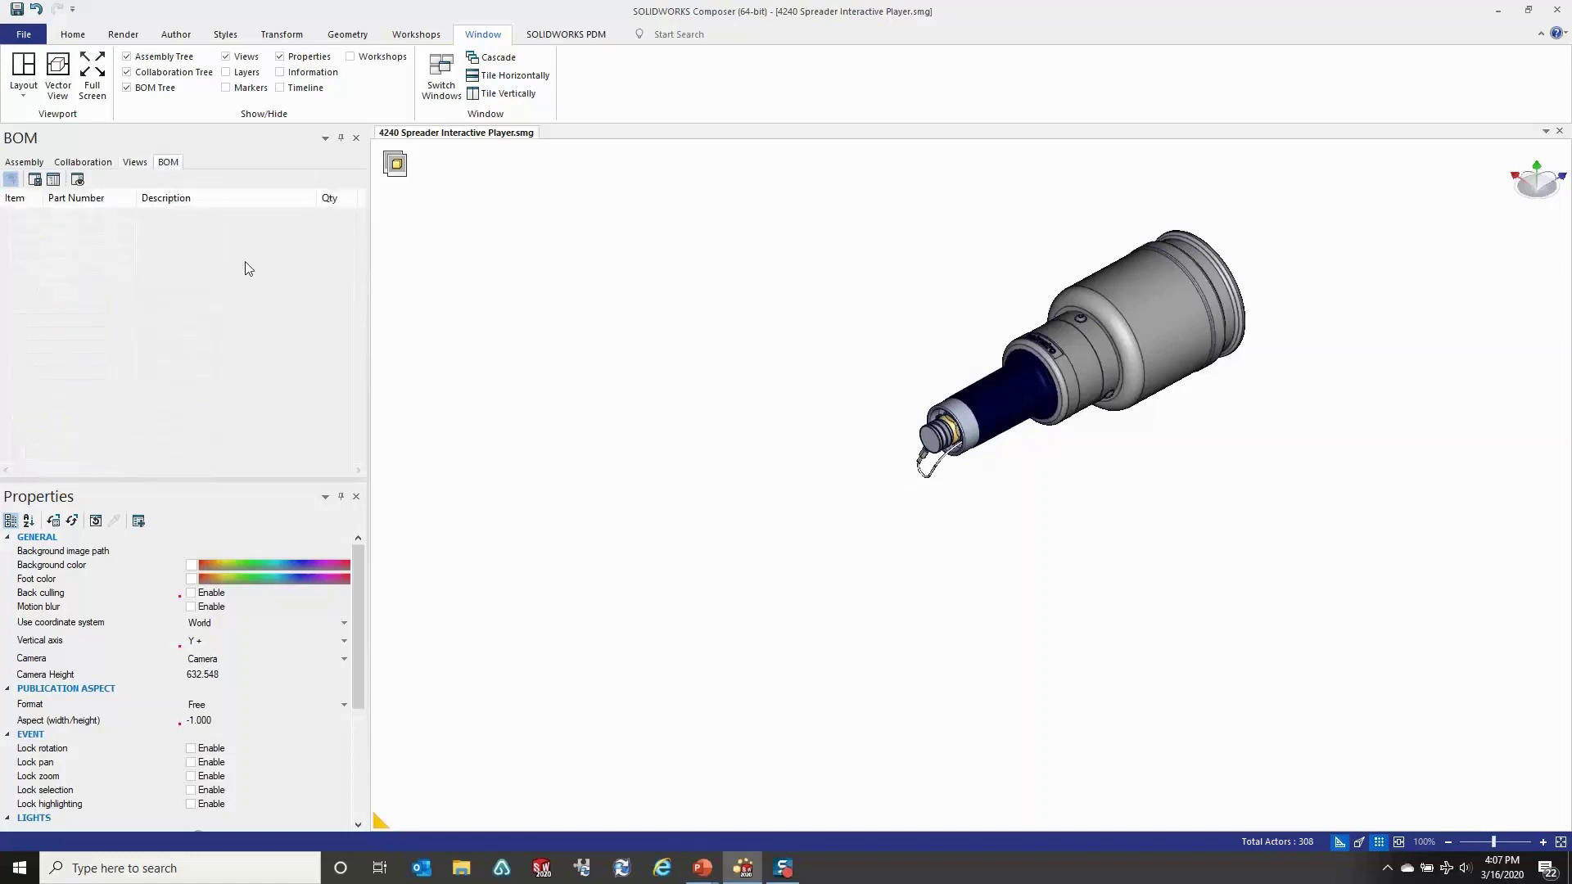
{"action": "left_click", "coordinate": [135, 162]}
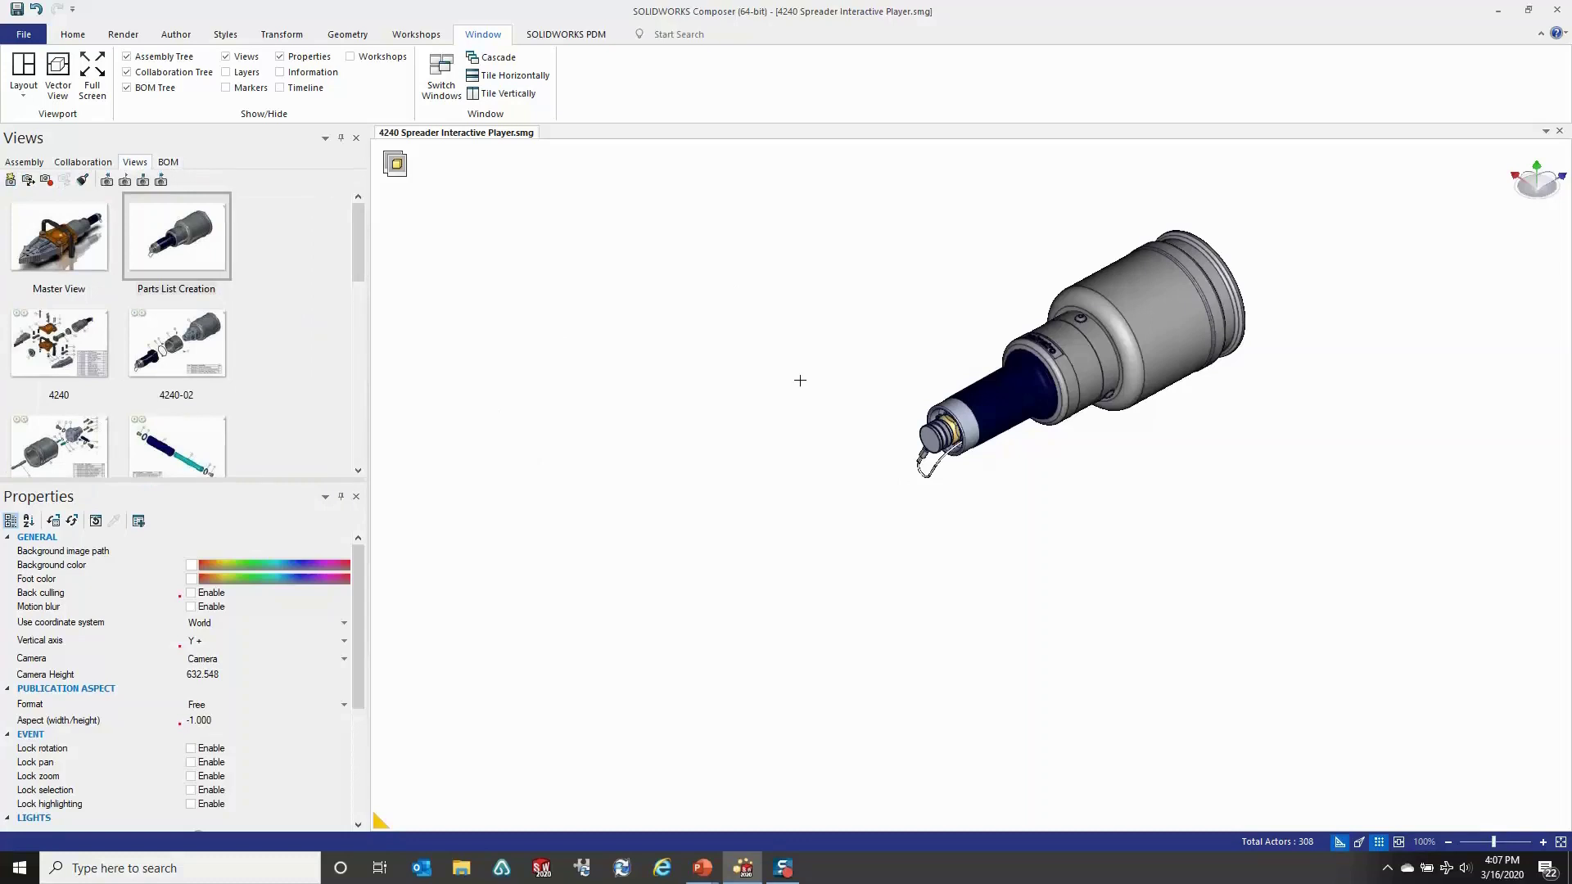
{"action": "right_click_drag", "start_coordinate": [852, 393], "coordinate": [909, 379]}
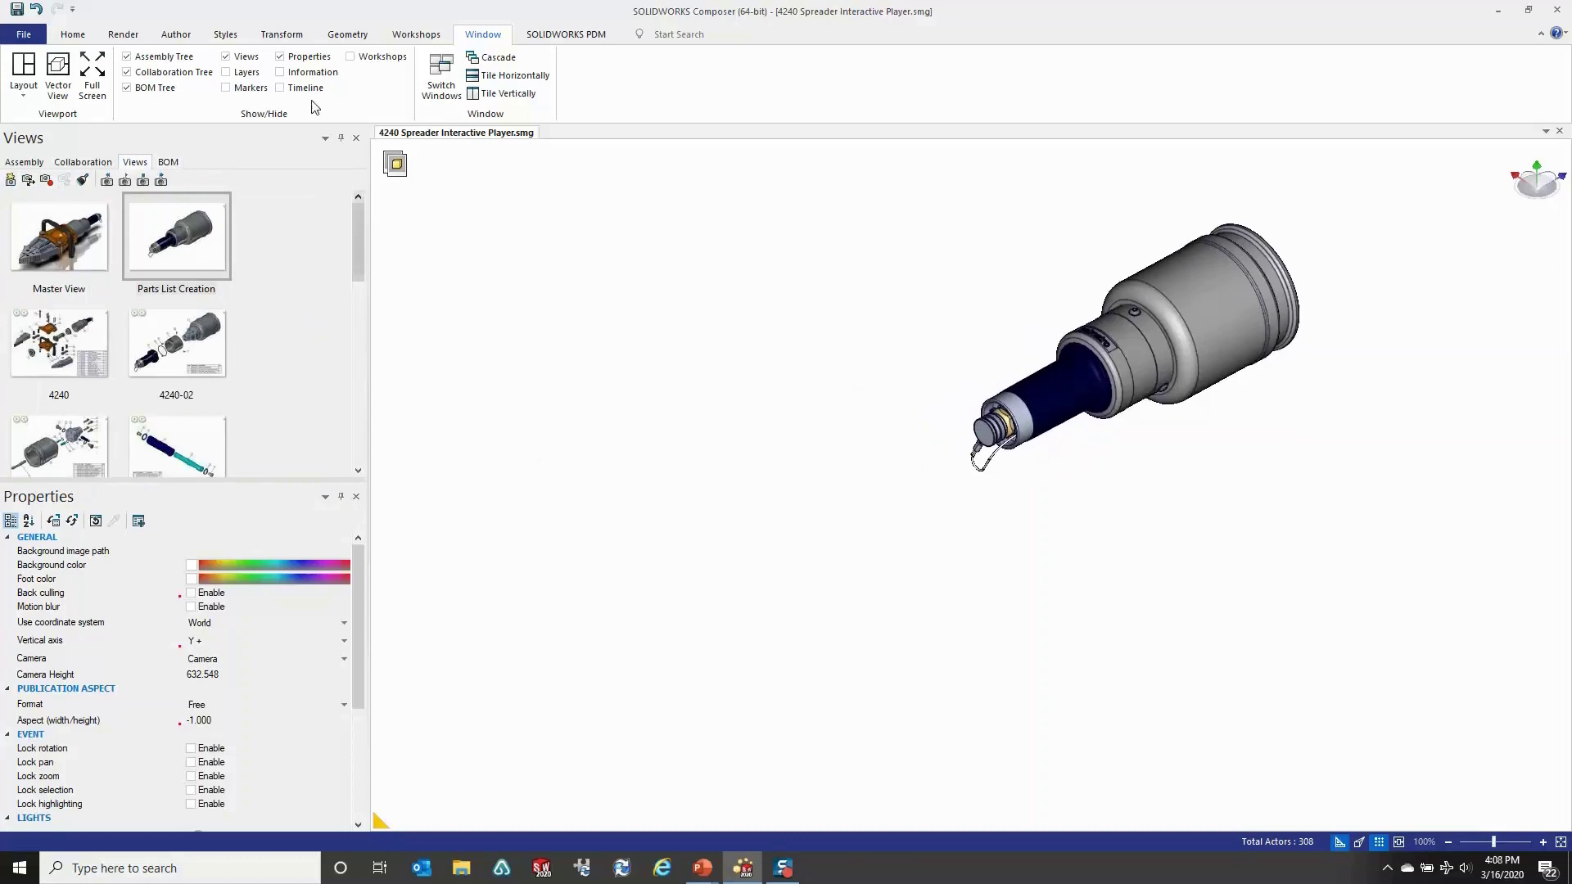
Linearly explode all parts of the displayed control assembly along its long axis, spreading the handle, ring, collar and screws away from the valve.
{"action": "left_click", "coordinate": [282, 34]}
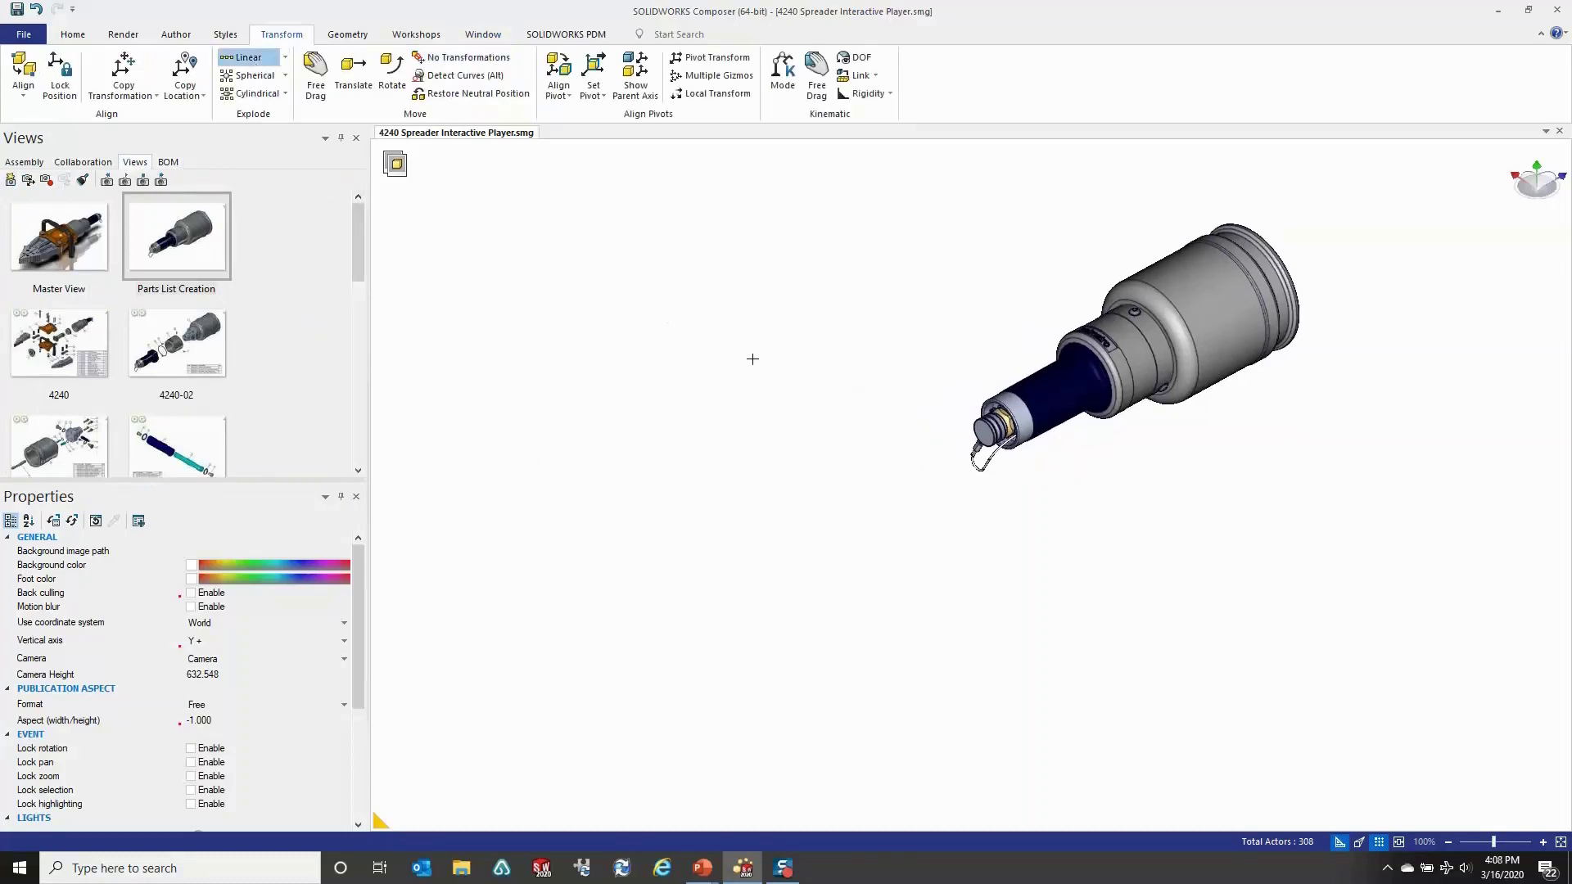
{"action": "left_click_drag", "start_coordinate": [1329, 568], "coordinate": [899, 181]}
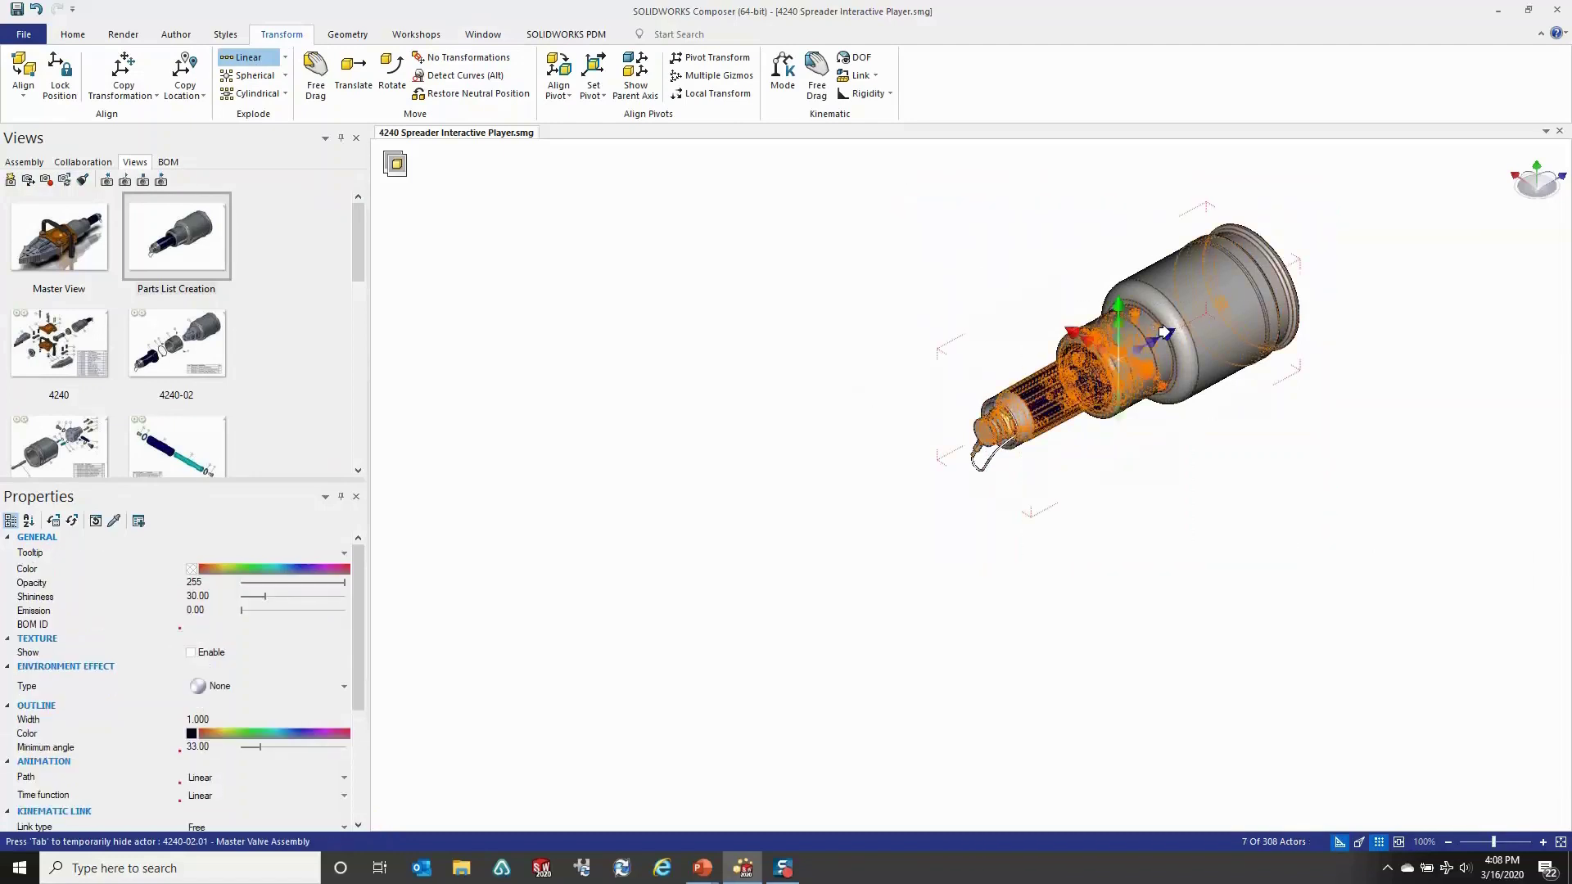
{"action": "left_click_drag", "start_coordinate": [1142, 345], "coordinate": [732, 559]}
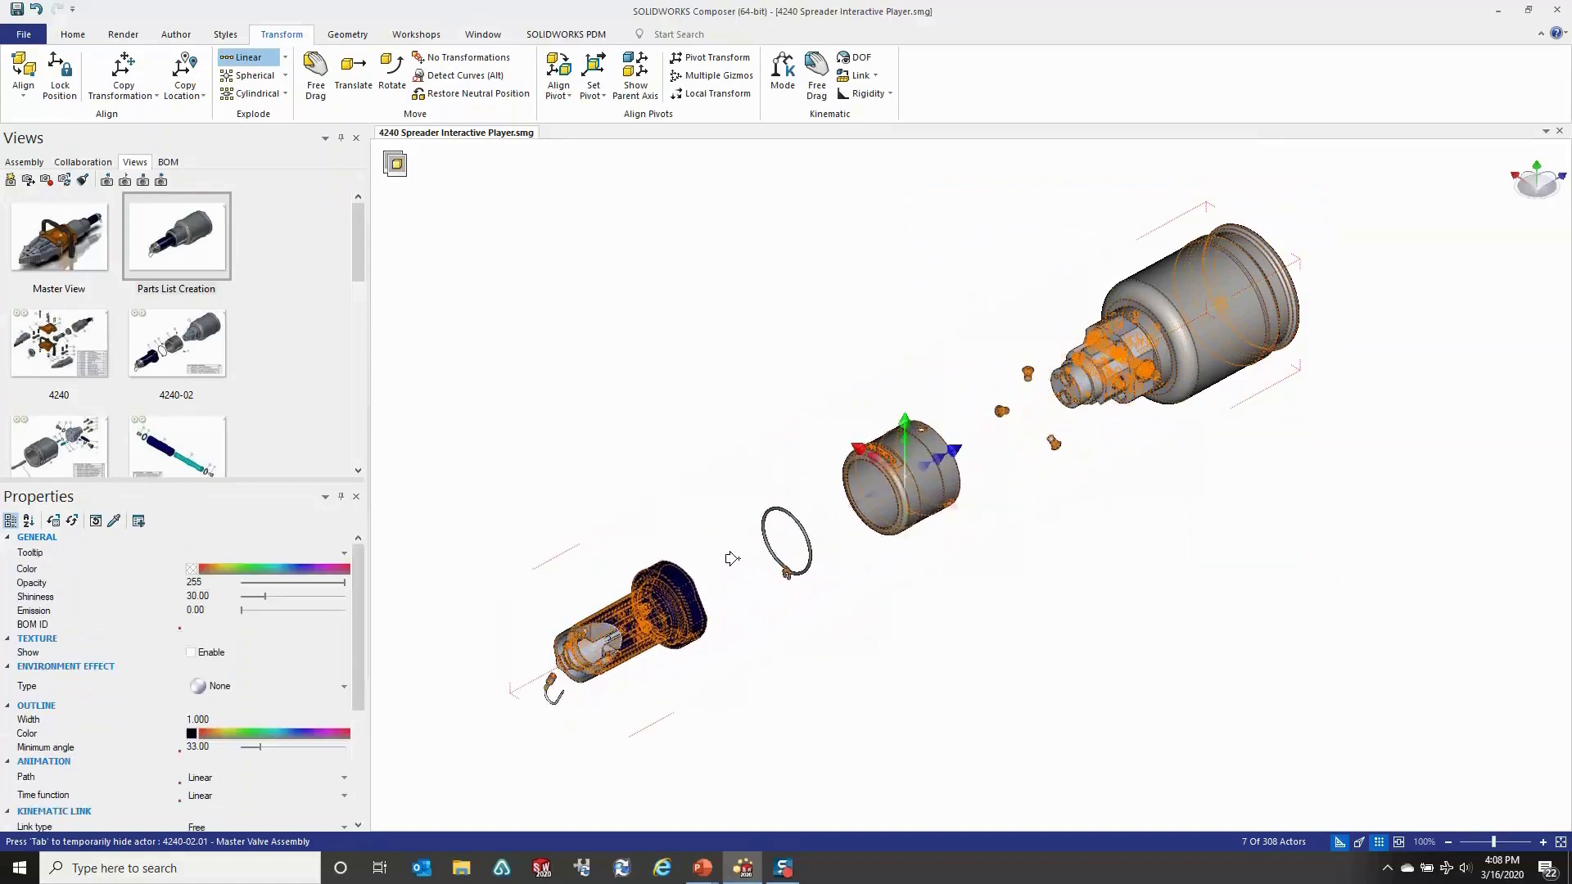
{"action": "left_click", "coordinate": [732, 558]}
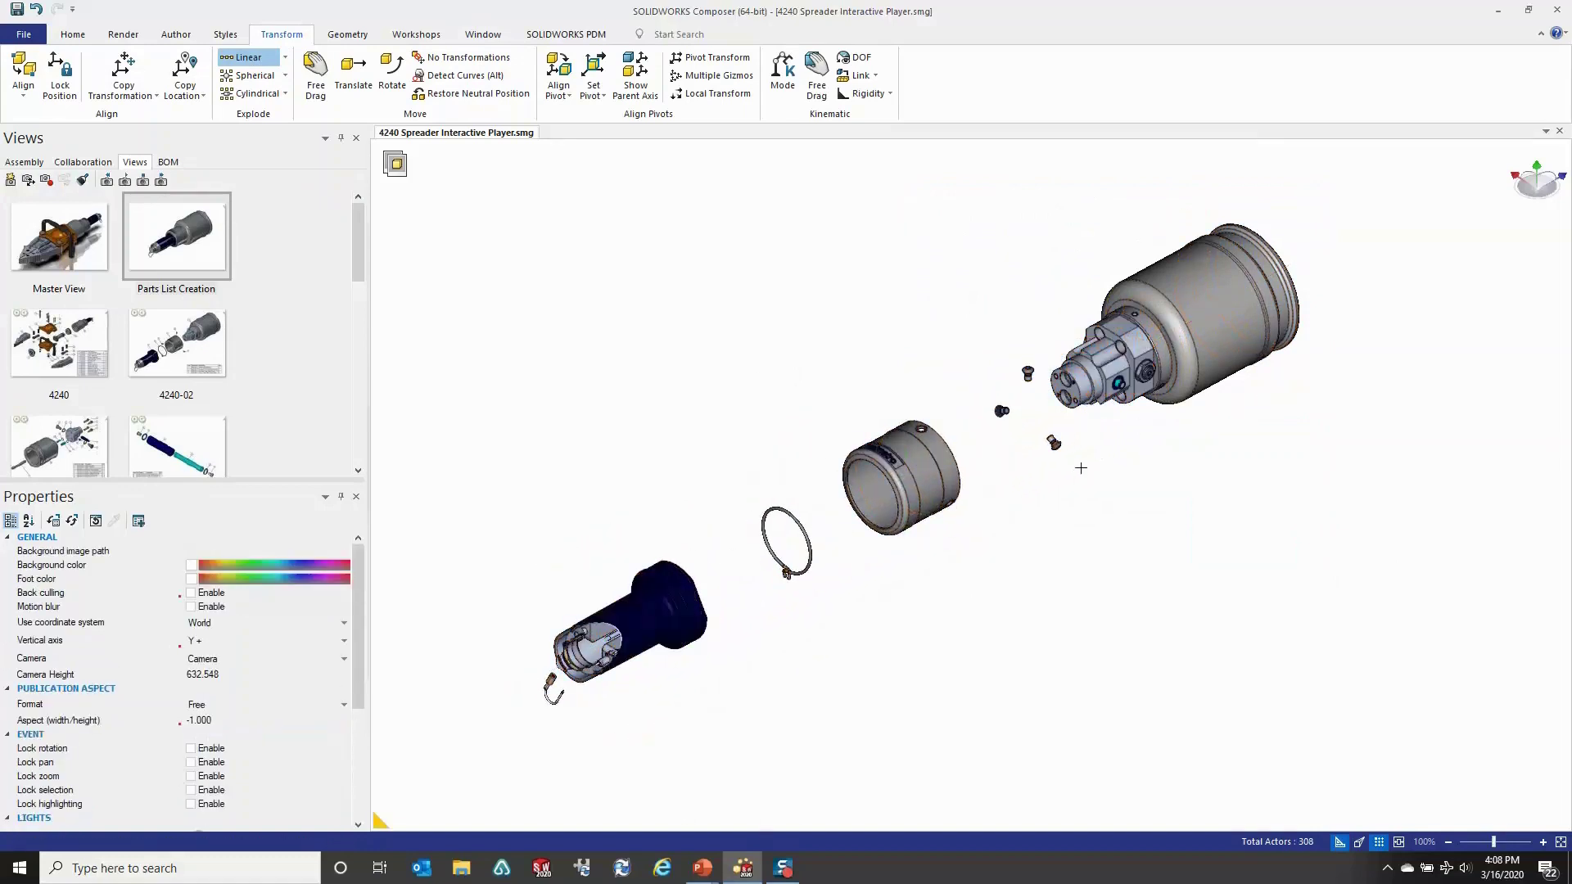
Select the three exploded screws beside the valve and return them to their neutral position.
{"action": "left_click_drag", "start_coordinate": [1080, 468], "coordinate": [971, 333]}
{"action": "right_click", "coordinate": [994, 409]}
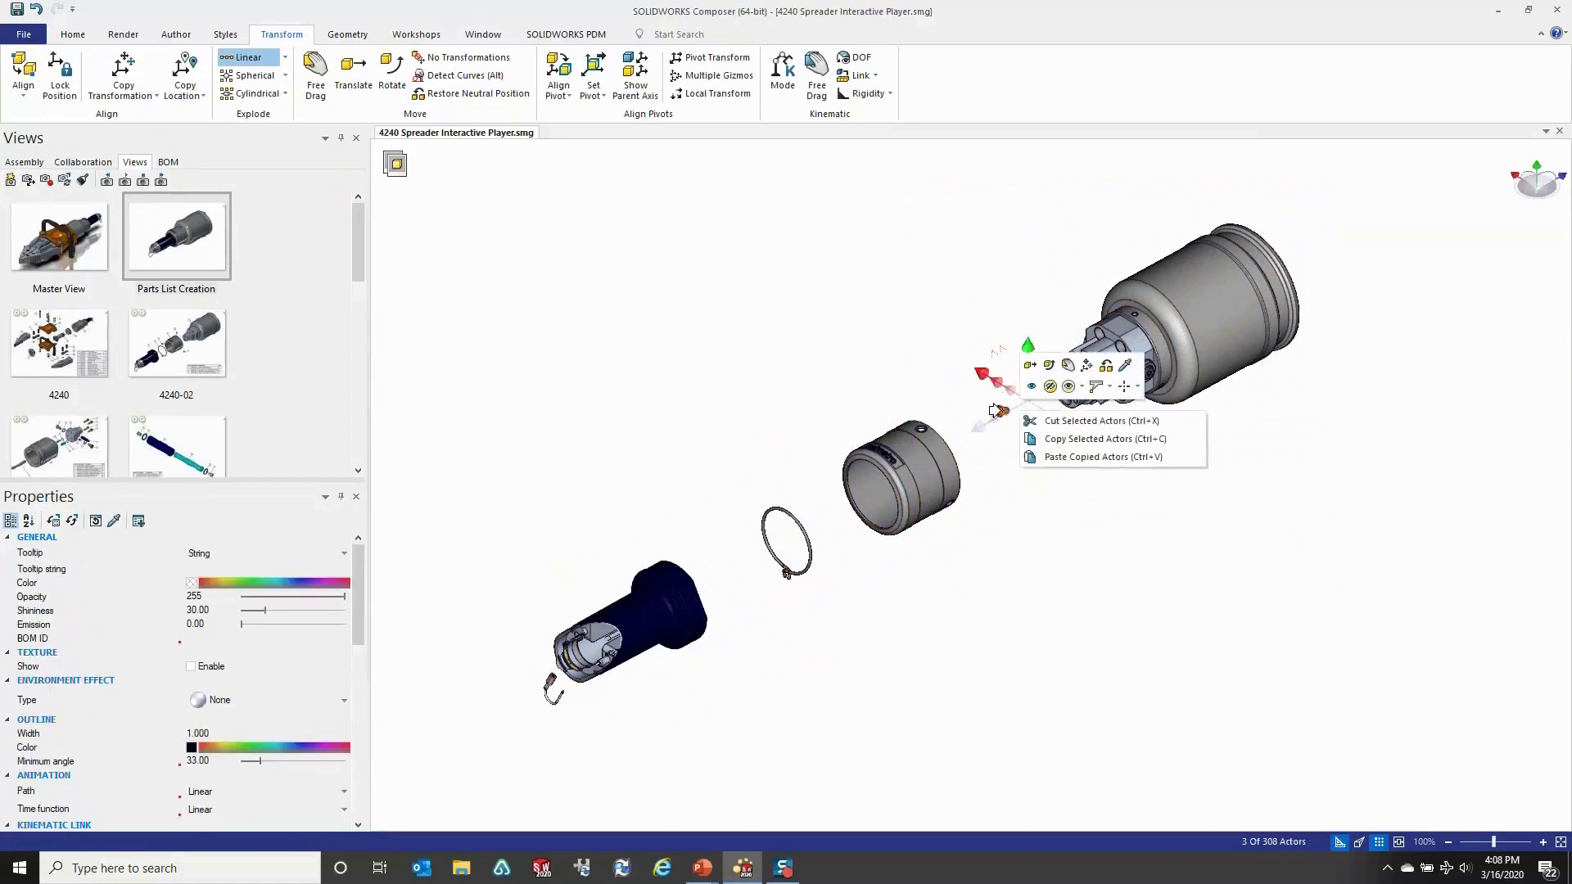
{"action": "key", "text": "Escape"}
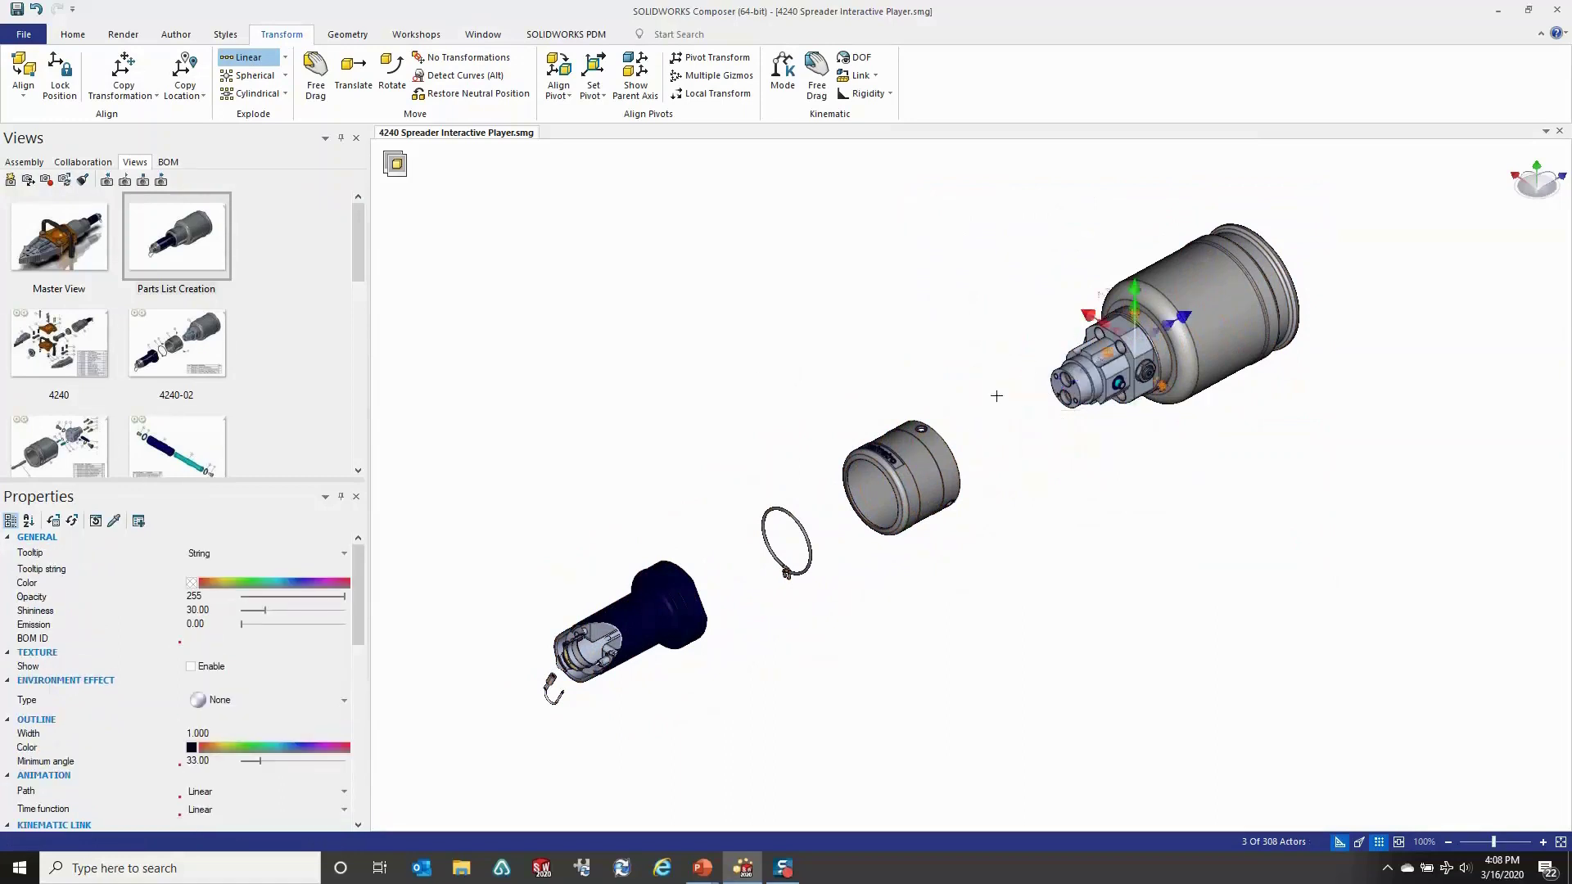
Select the three casing mount screws around the valve and explode them spherically outward from it.
{"action": "left_click", "coordinate": [921, 457]}
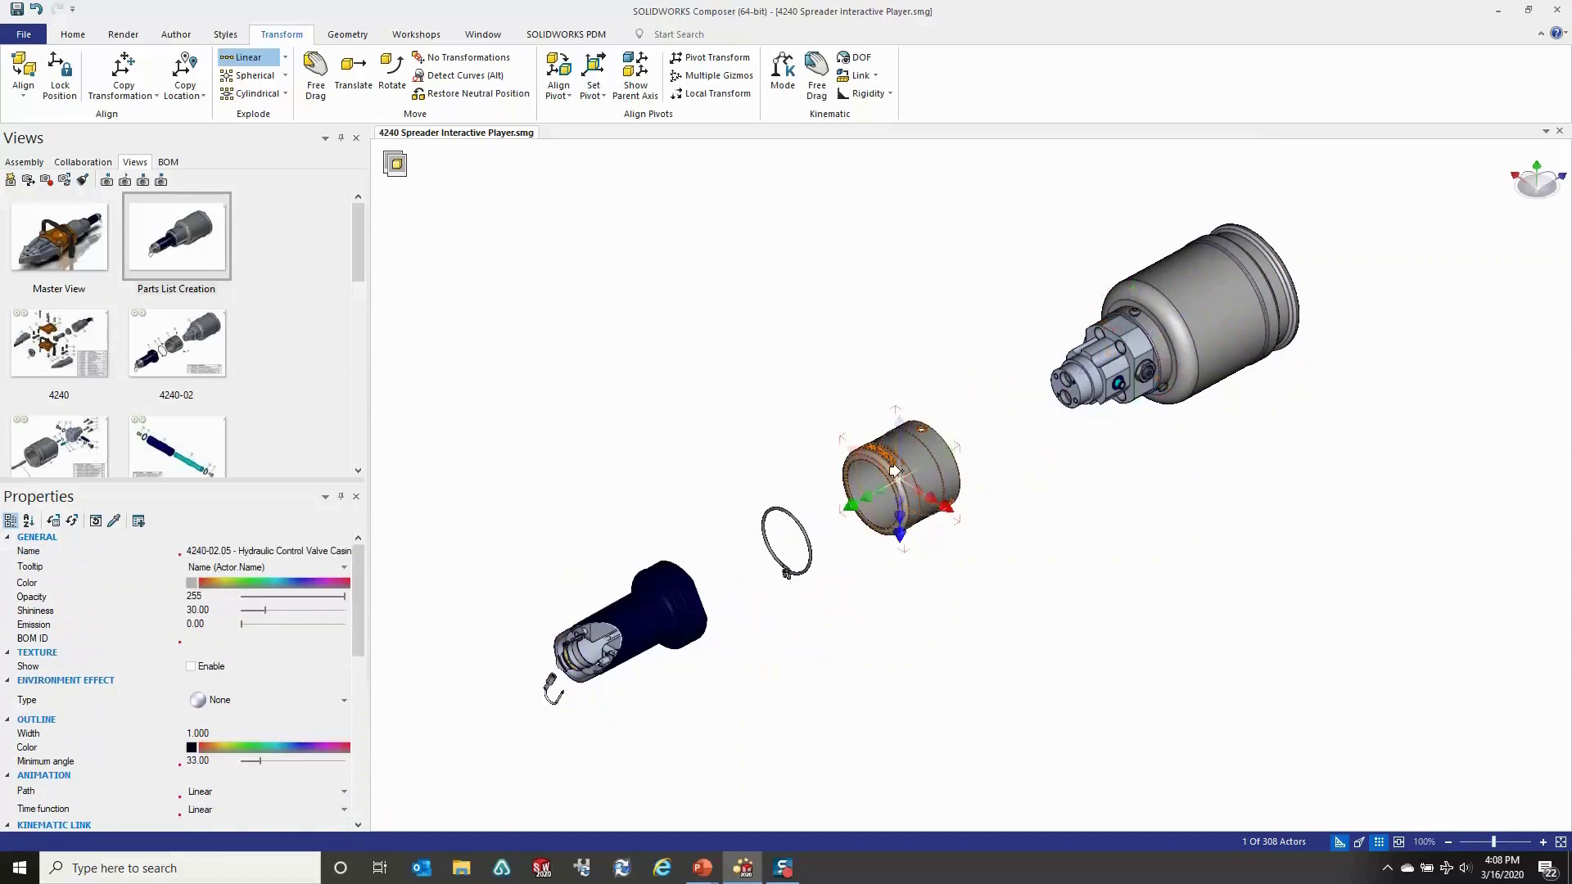
{"action": "left_click_drag", "start_coordinate": [1186, 427], "coordinate": [1057, 253]}
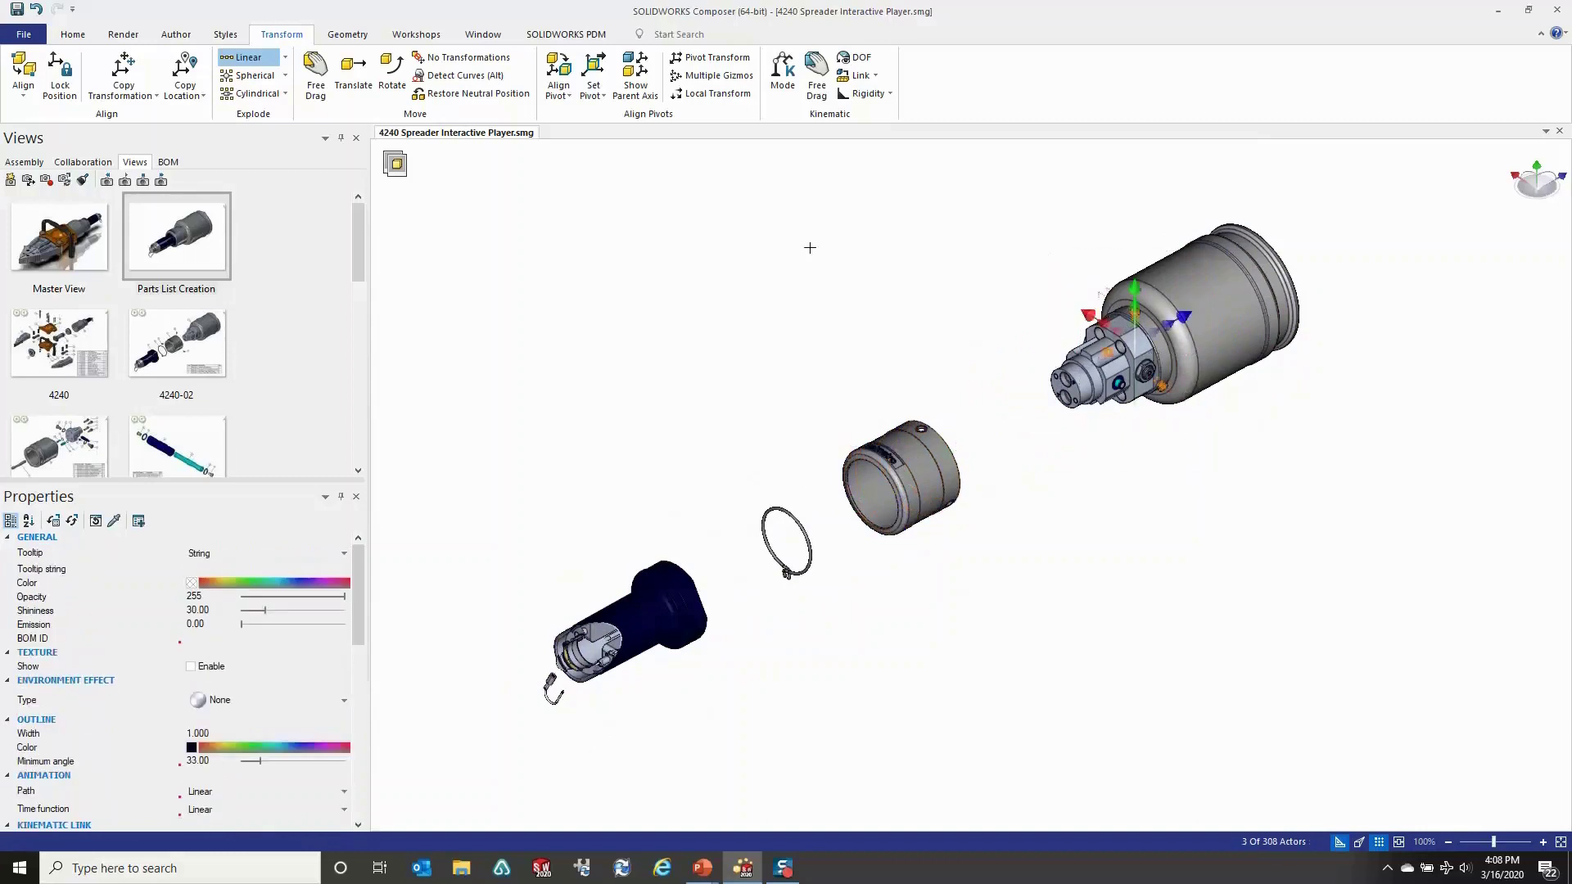
{"action": "left_click", "coordinate": [250, 75]}
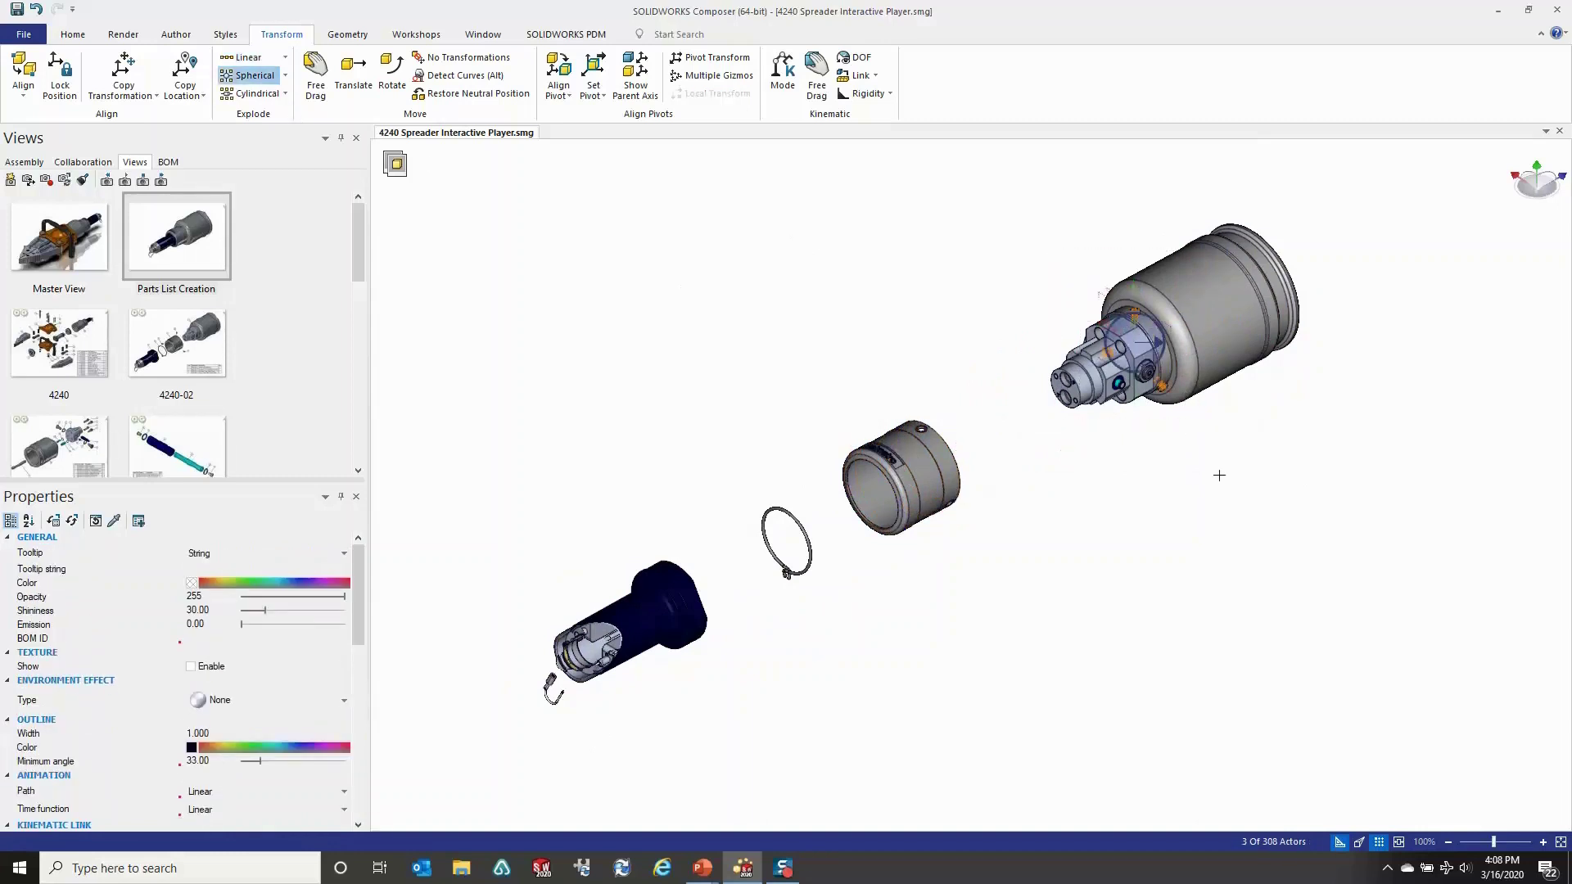
{"action": "left_click_drag", "start_coordinate": [1150, 347], "coordinate": [1343, 351]}
{"action": "left_click", "coordinate": [1412, 432]}
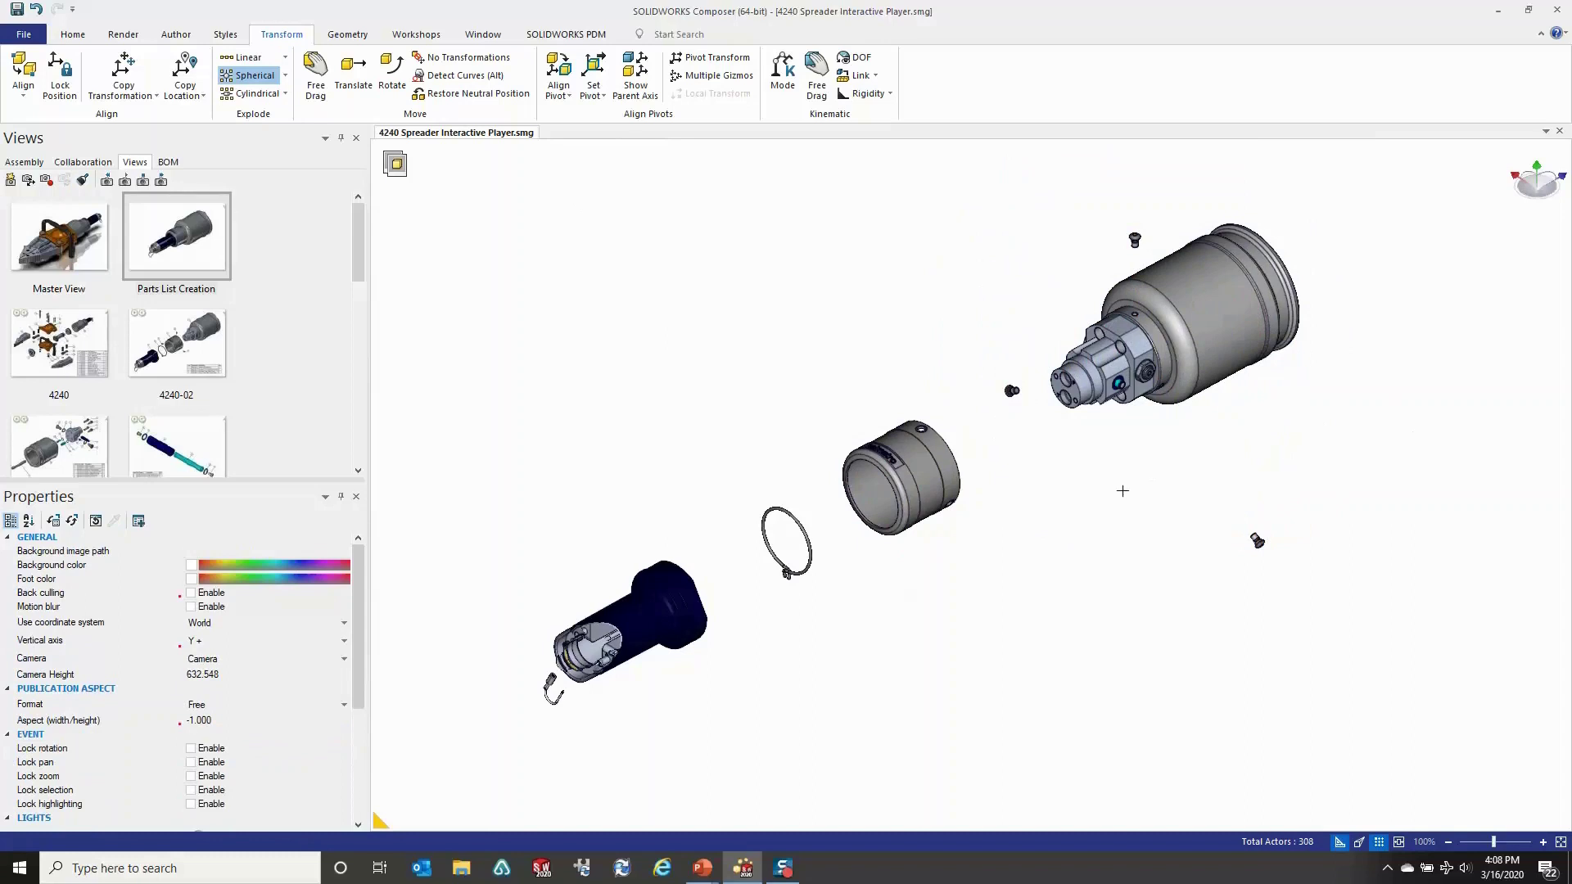
Select all the exploded control assembly parts and generate BOM IDs for the visible geometry with the Default BOM profile.
{"action": "scroll", "coordinate": [936, 563], "scroll_direction": "down", "scroll_amount": 3}
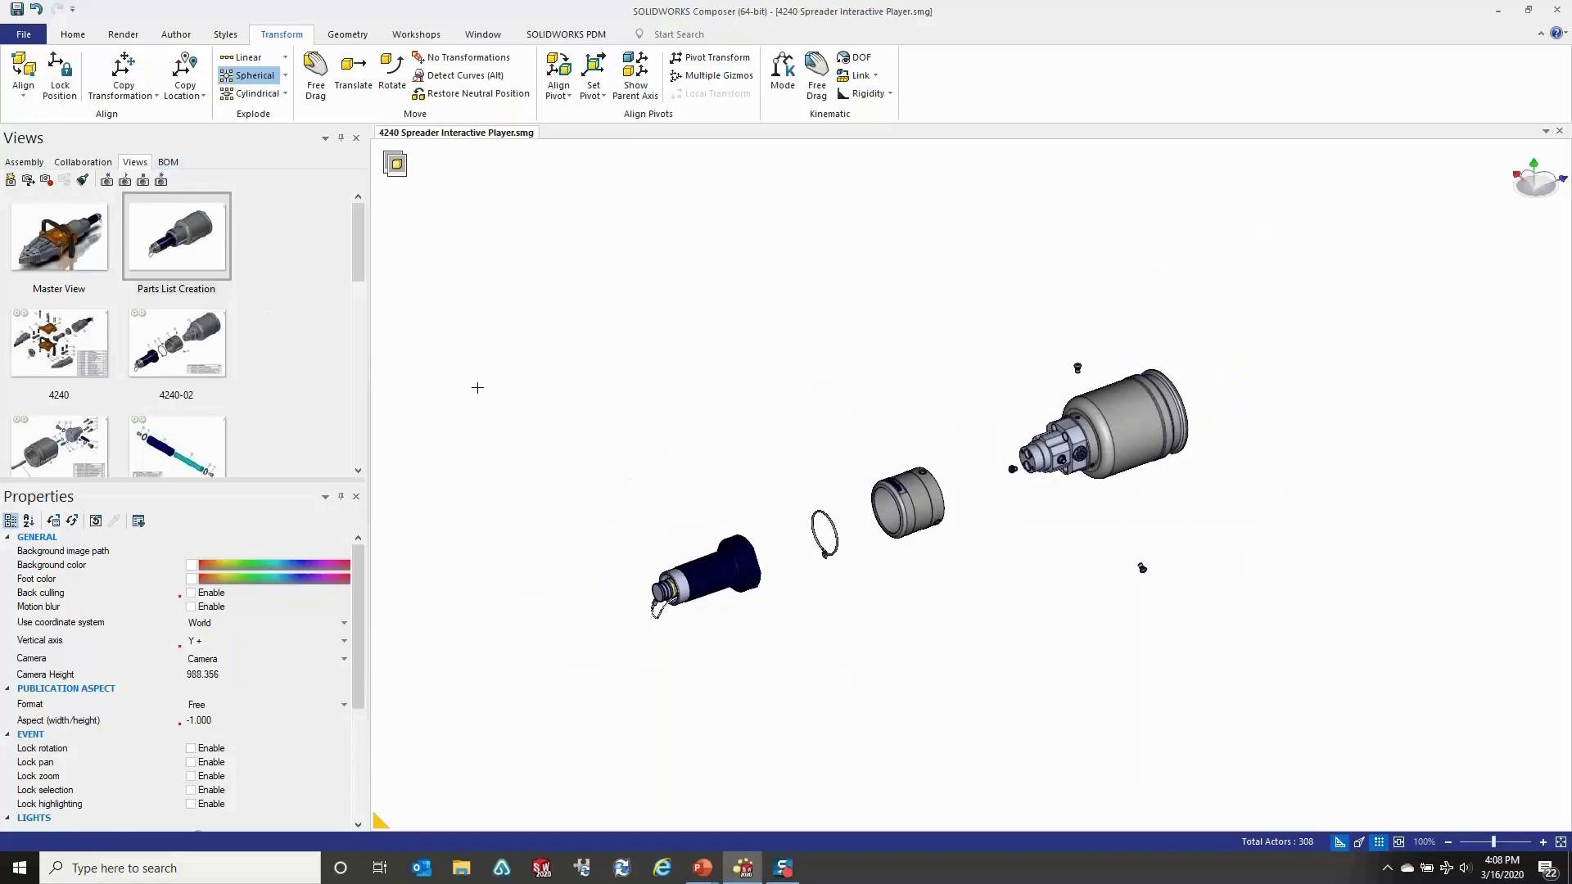
{"action": "middle_click_drag", "start_coordinate": [1039, 614], "coordinate": [1010, 519]}
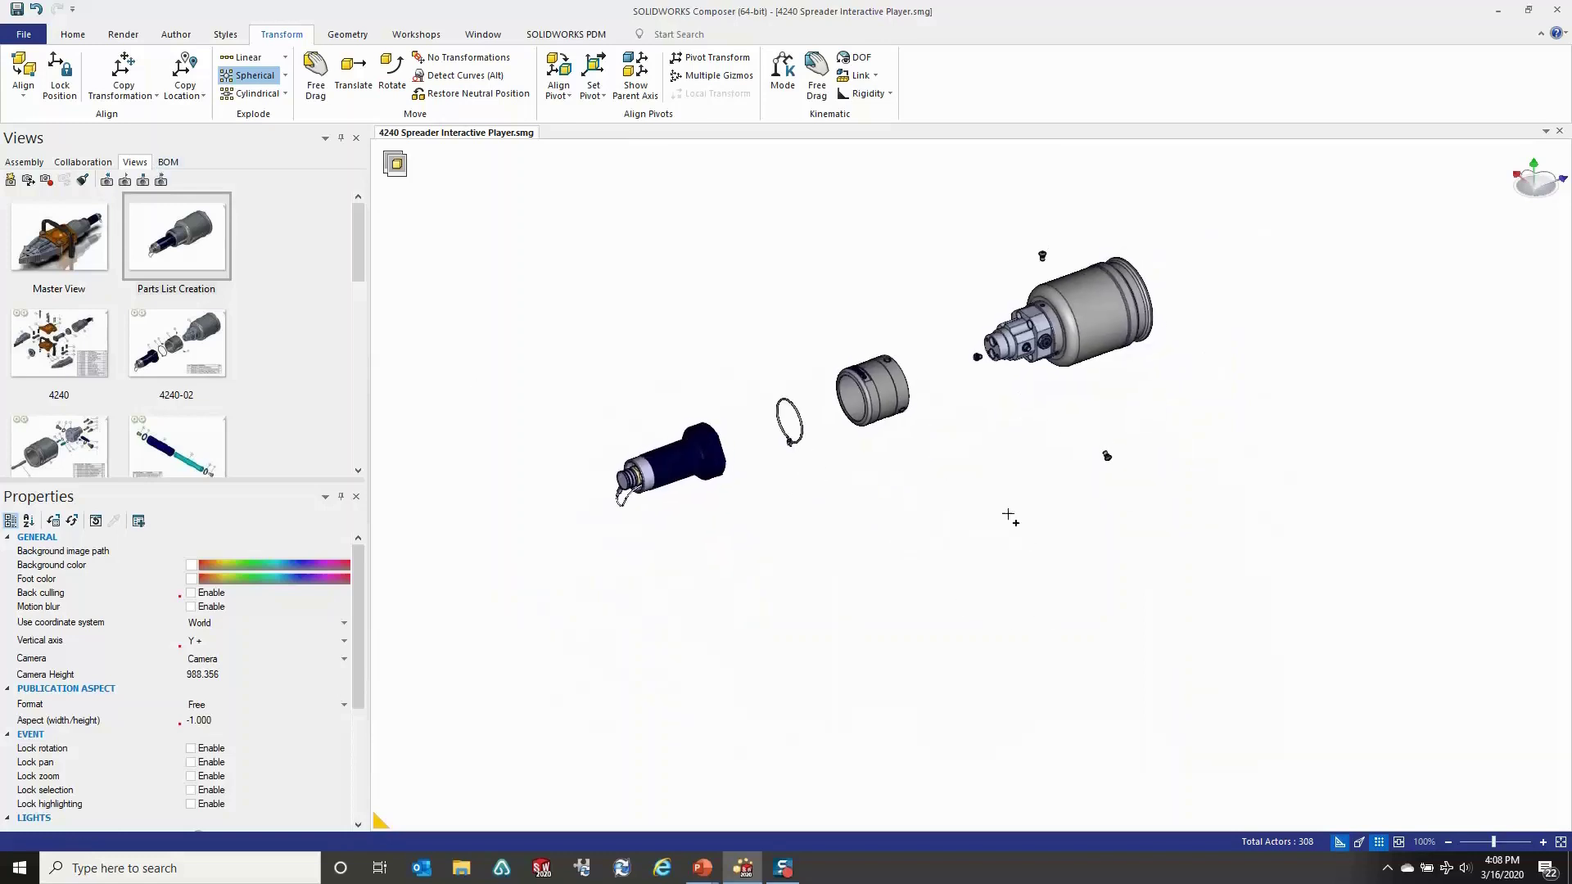
{"action": "right_click_drag", "start_coordinate": [1001, 520], "coordinate": [1006, 522]}
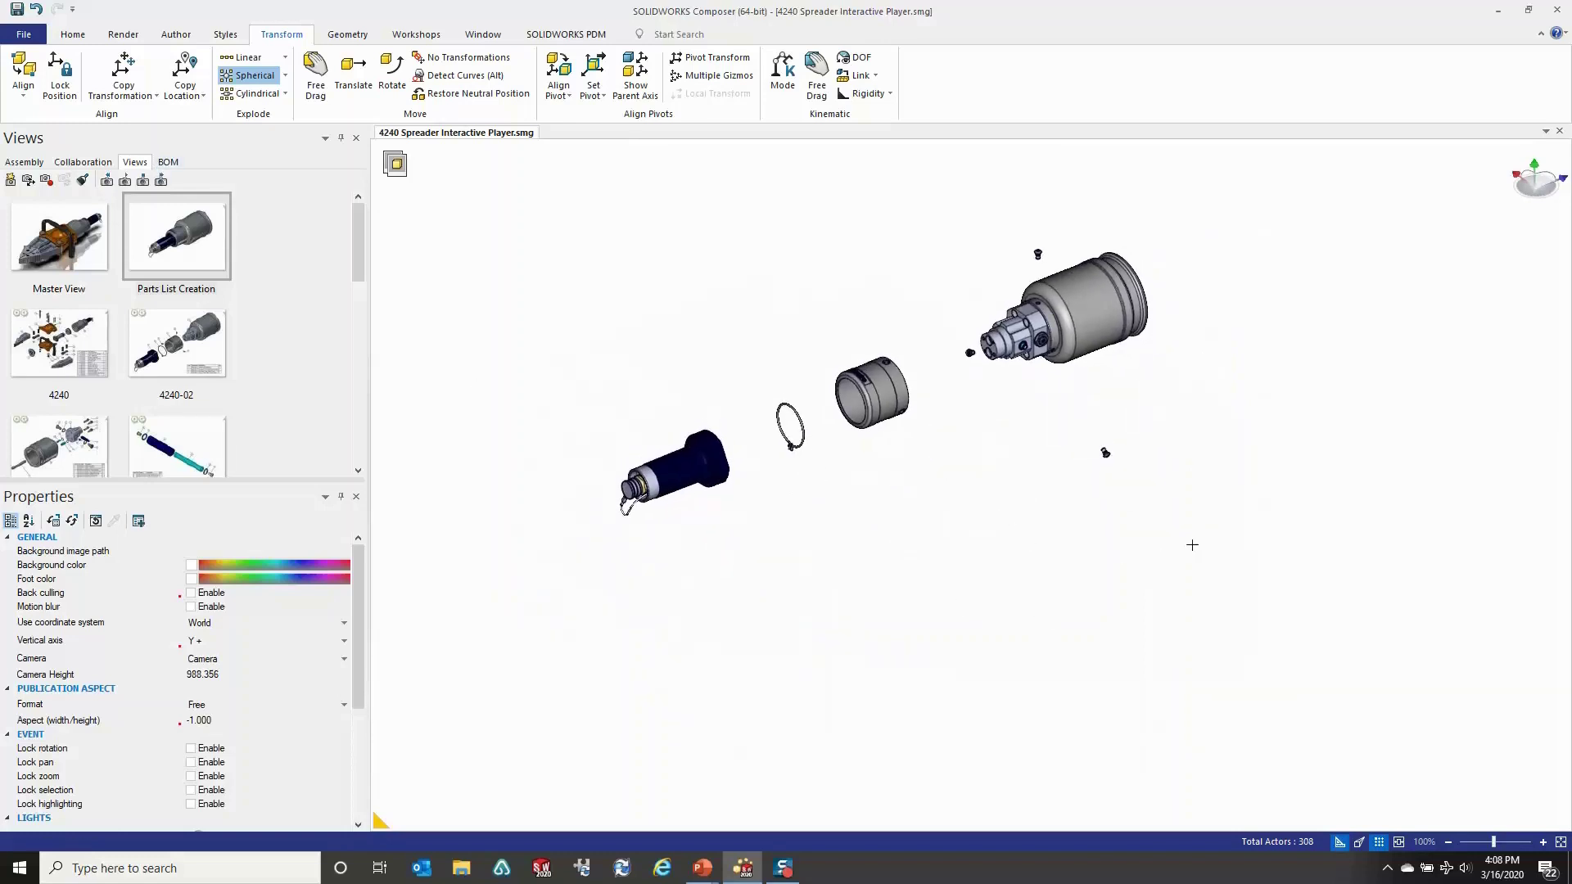
{"action": "left_click_drag", "start_coordinate": [1225, 569], "coordinate": [532, 190]}
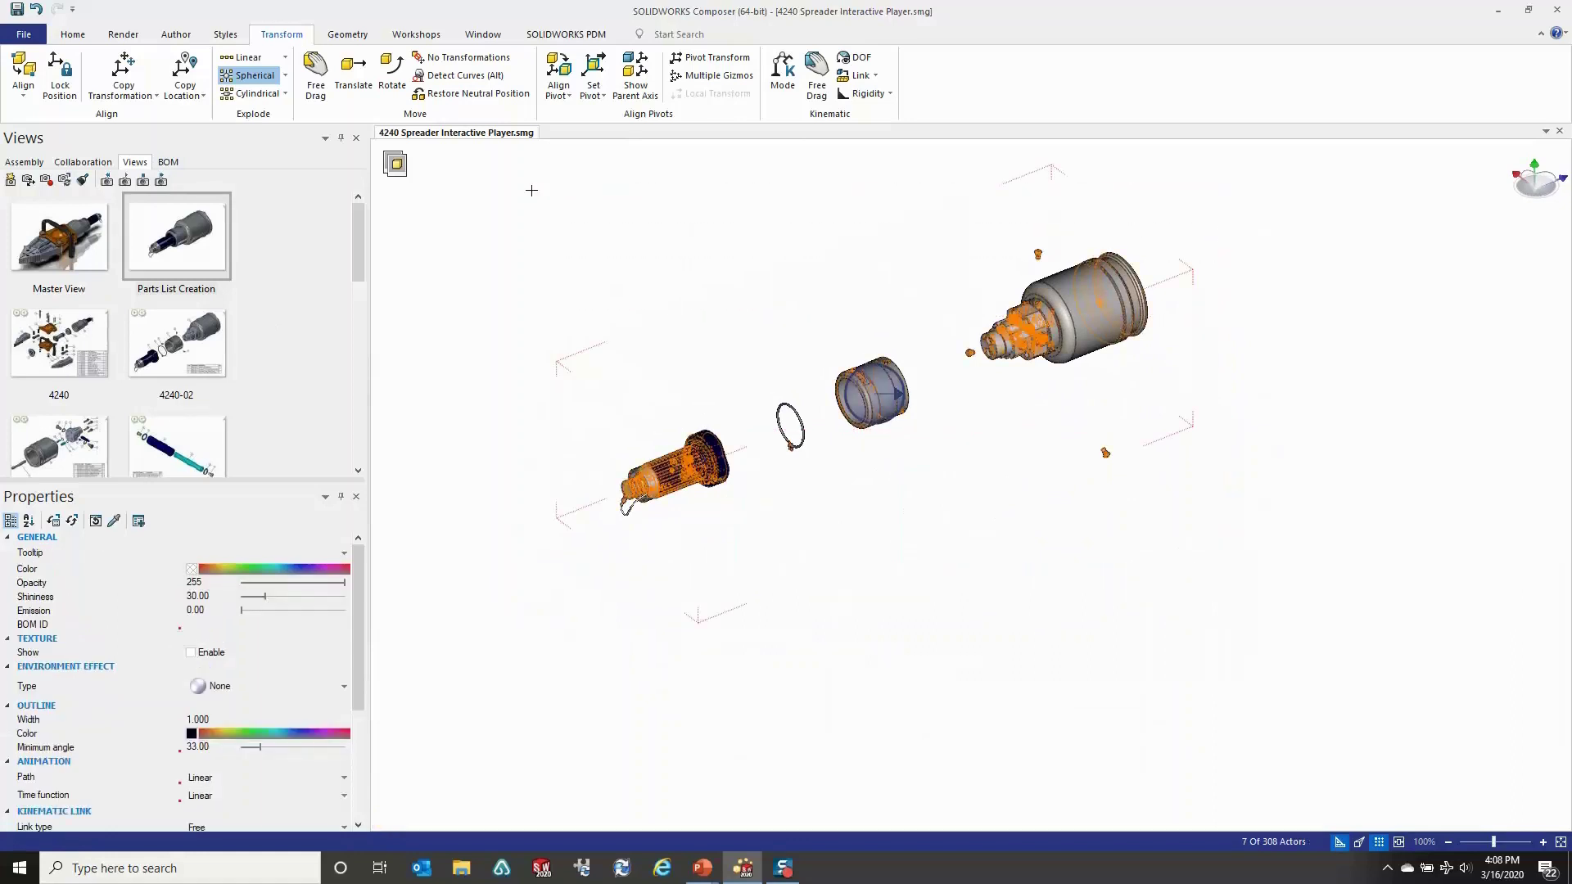
{"action": "left_click", "coordinate": [531, 190]}
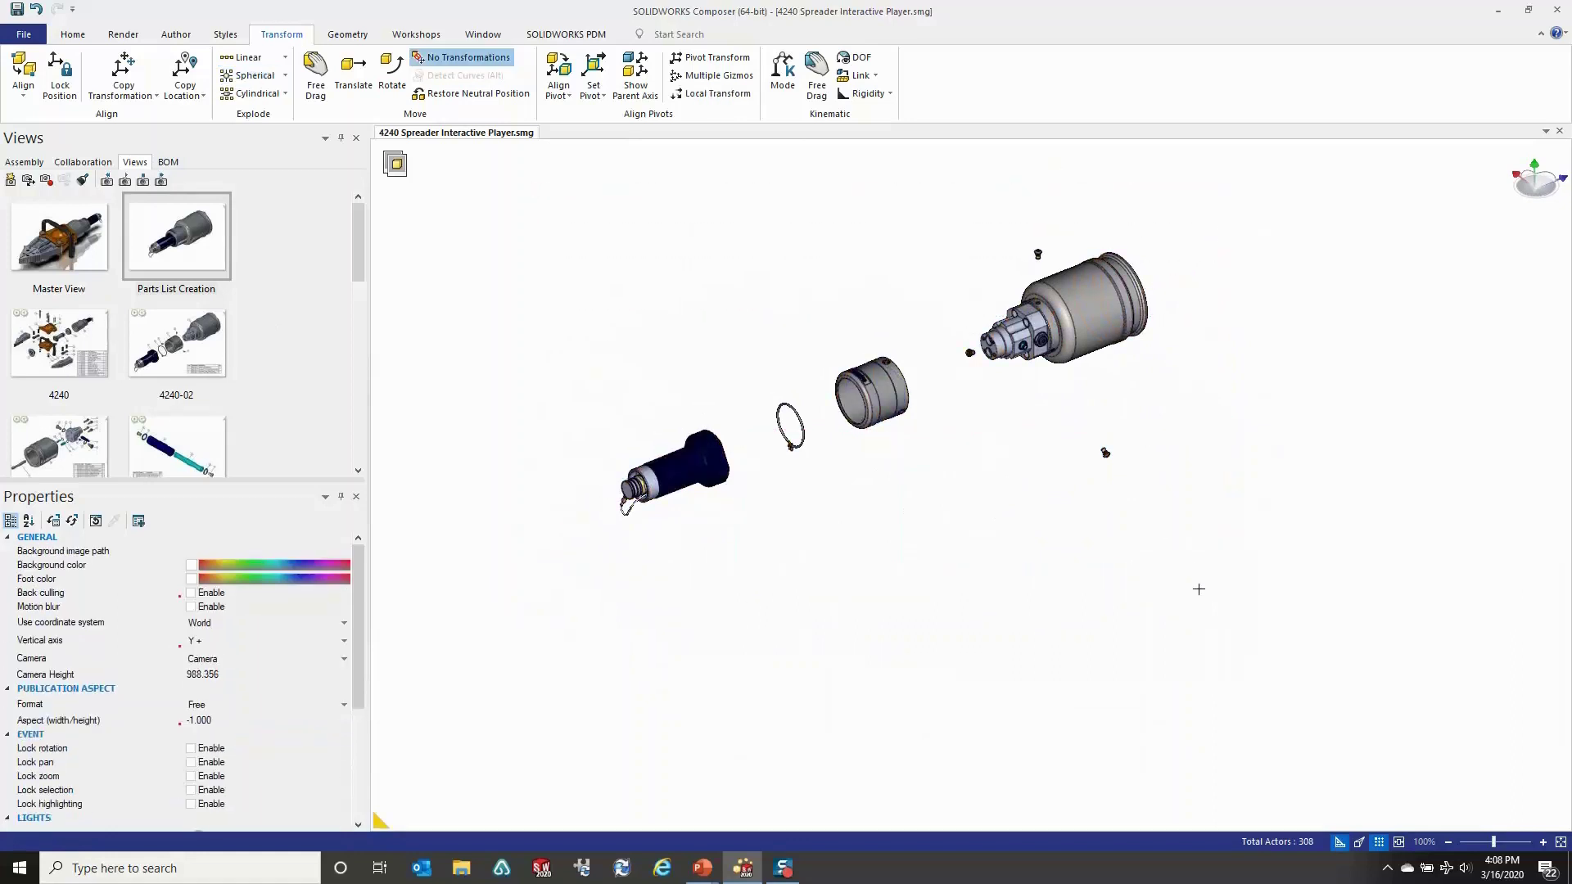
{"action": "left_click_drag", "start_coordinate": [1198, 589], "coordinate": [545, 188]}
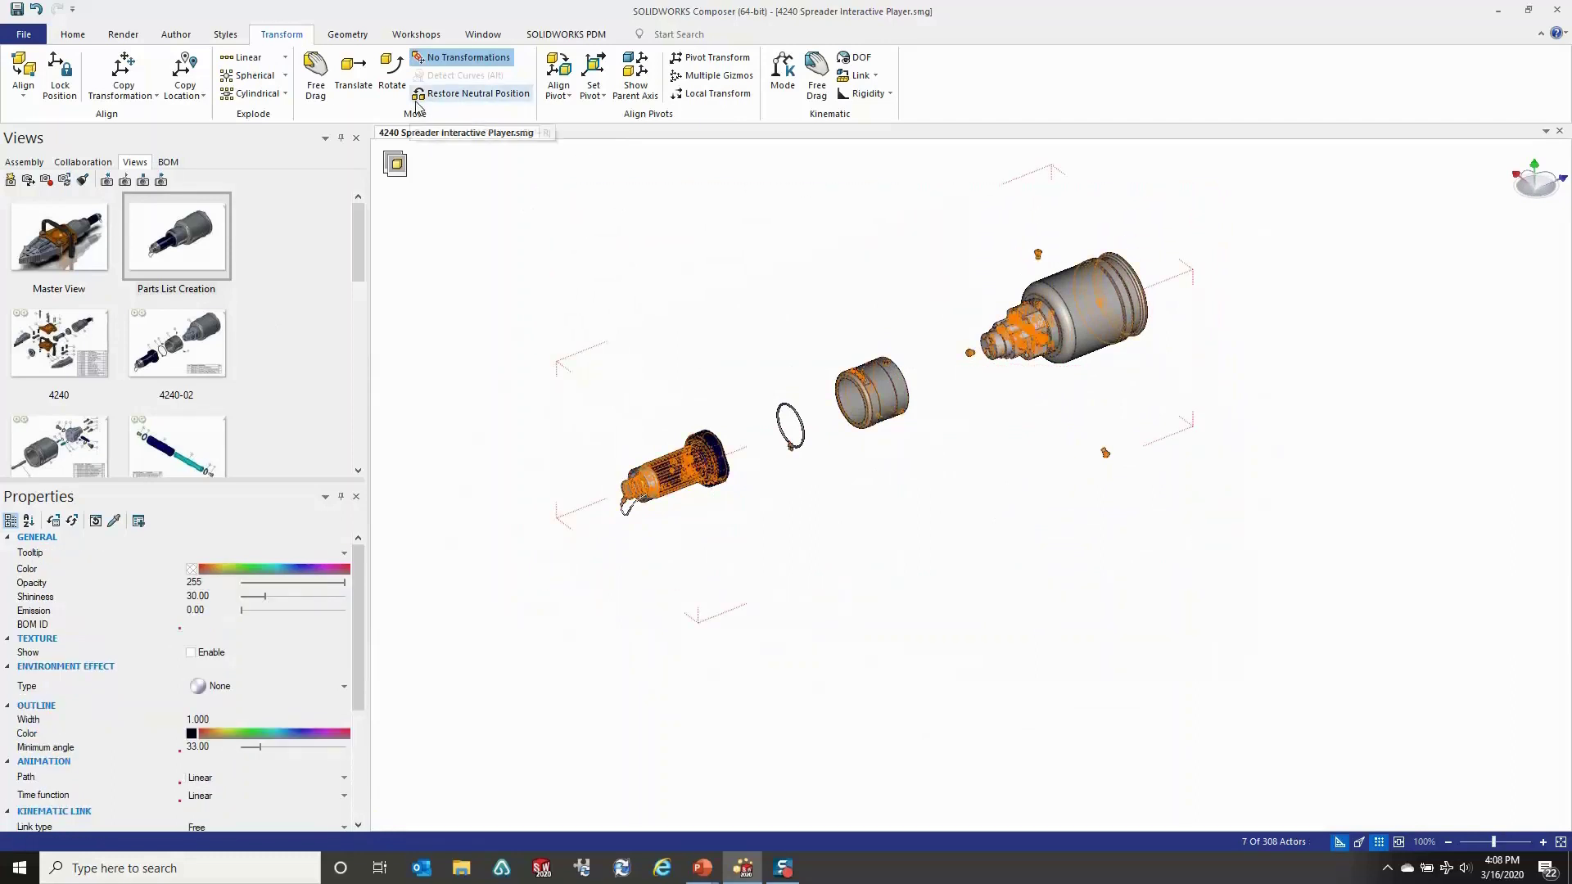
{"action": "left_click", "coordinate": [418, 34]}
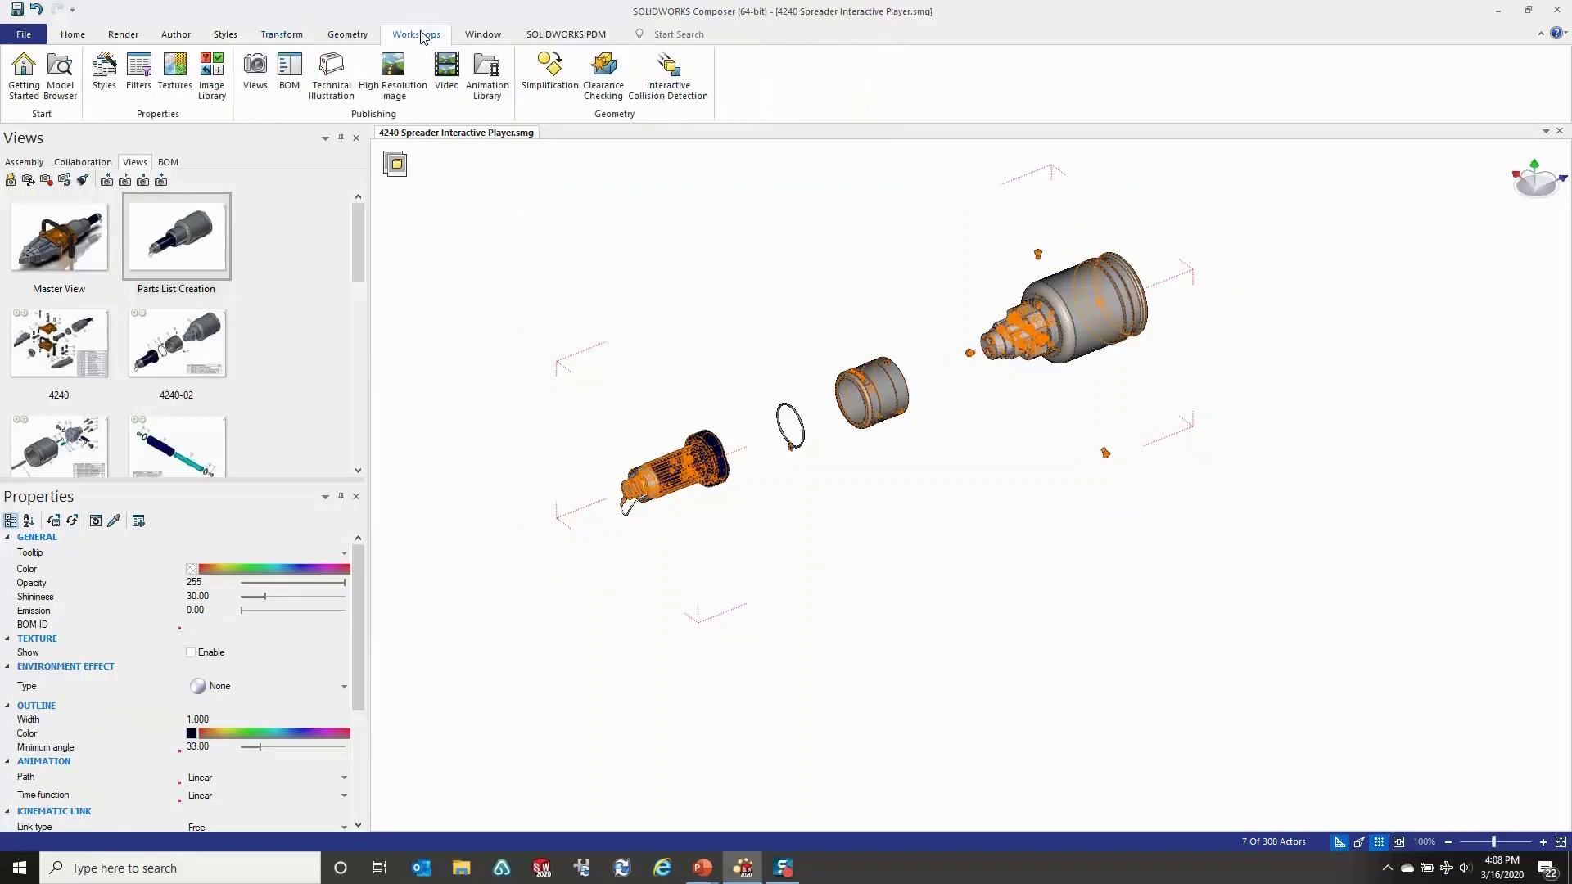
{"action": "left_click", "coordinate": [290, 75]}
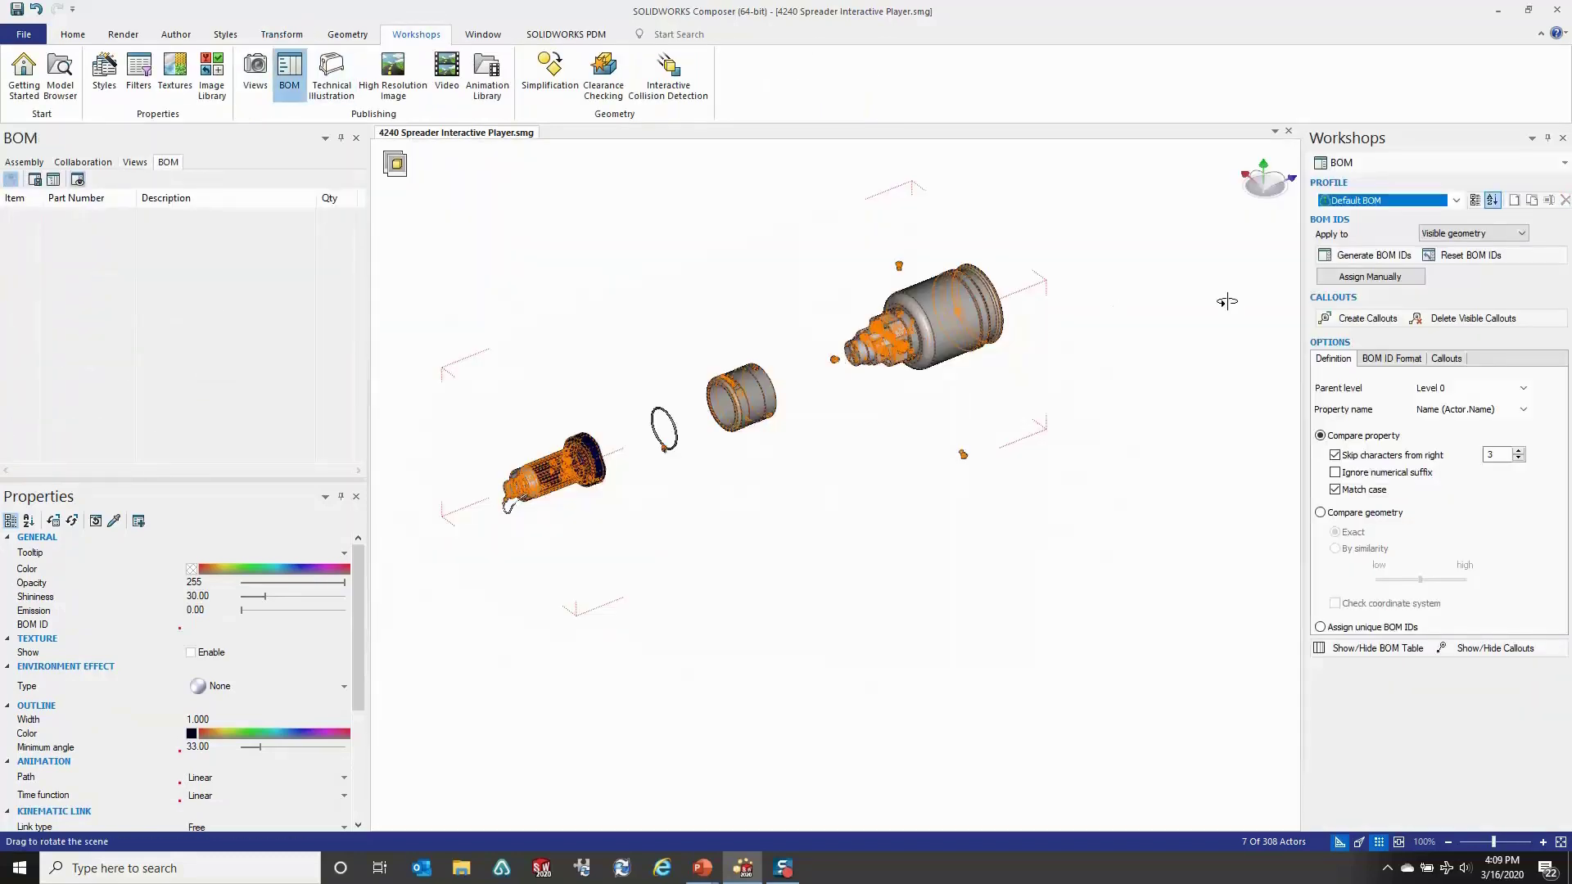
{"action": "left_click", "coordinate": [1381, 256]}
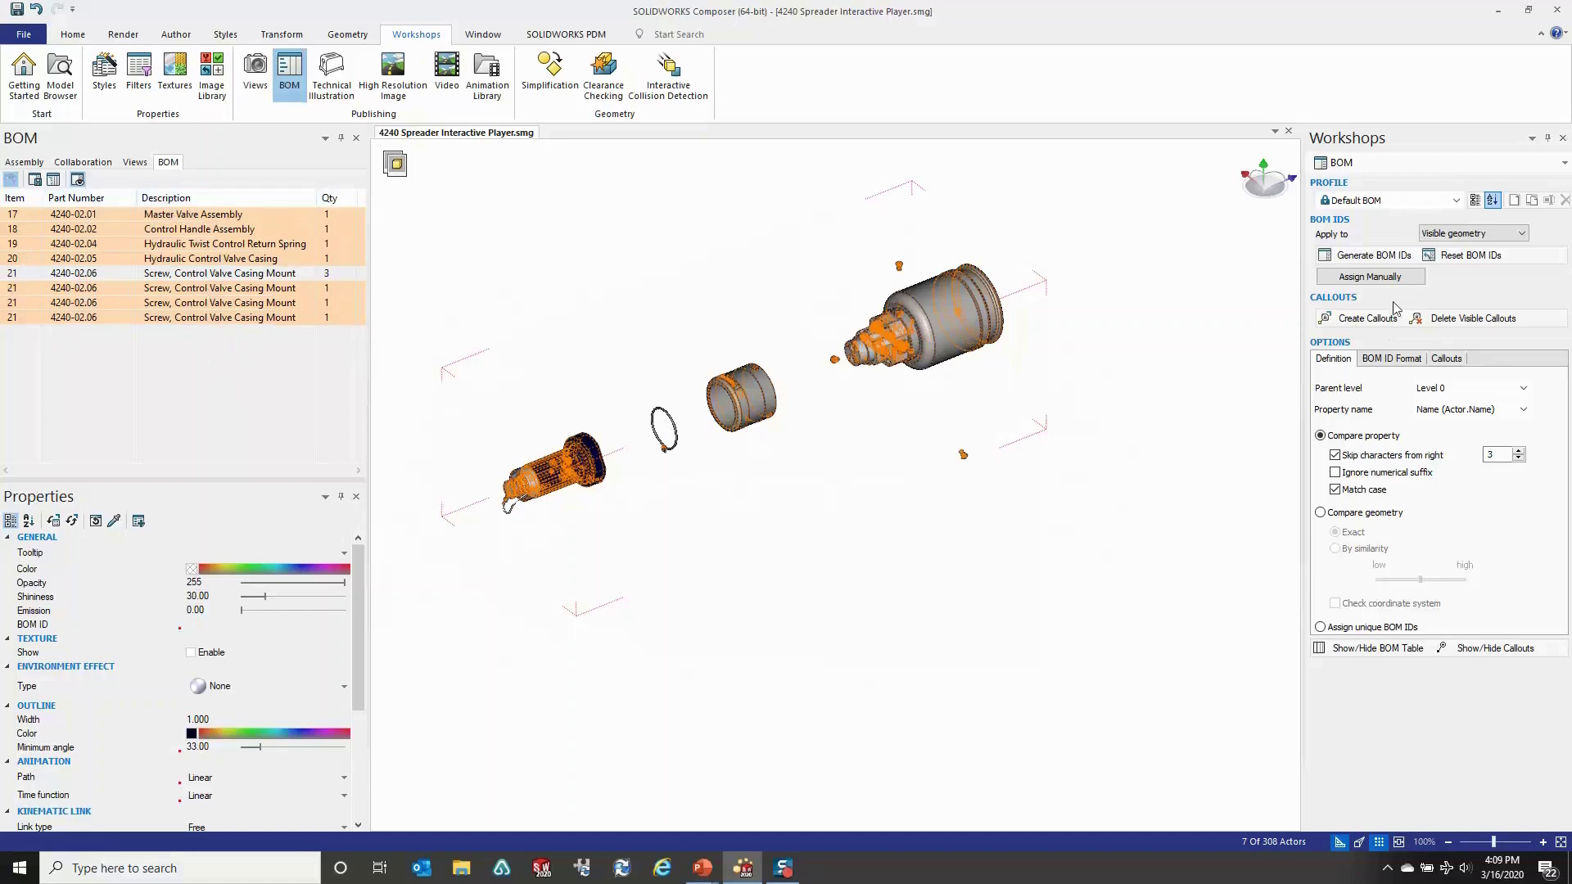
Show the BOM table, move it to the free space below the valve, and enlarge its frame to about 137 by 61.
{"action": "left_click", "coordinate": [1378, 647]}
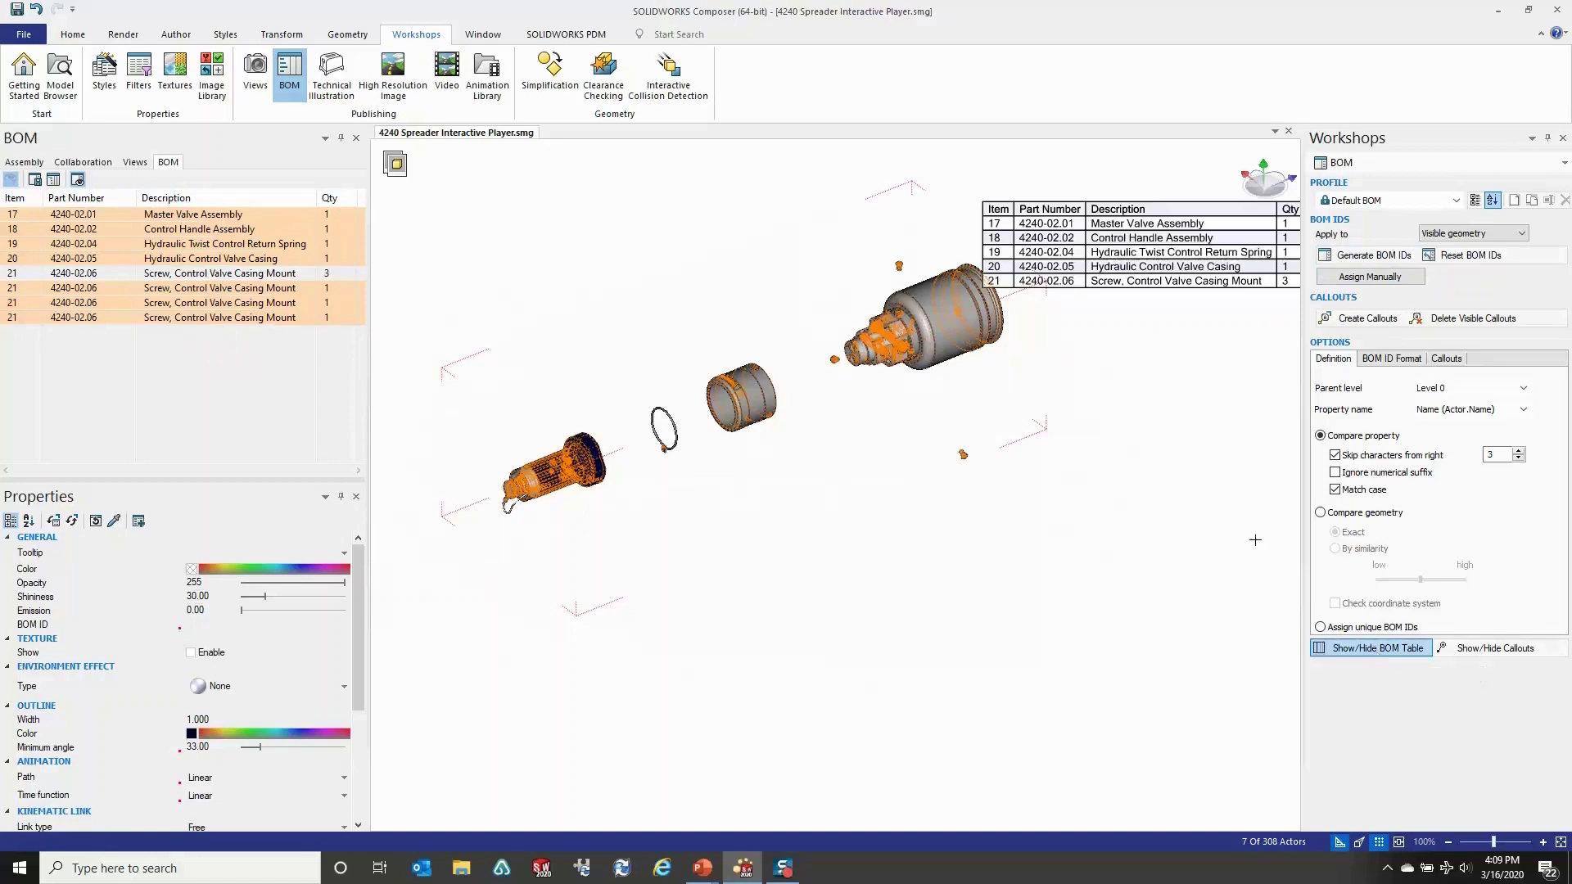
{"action": "left_click", "coordinate": [985, 198]}
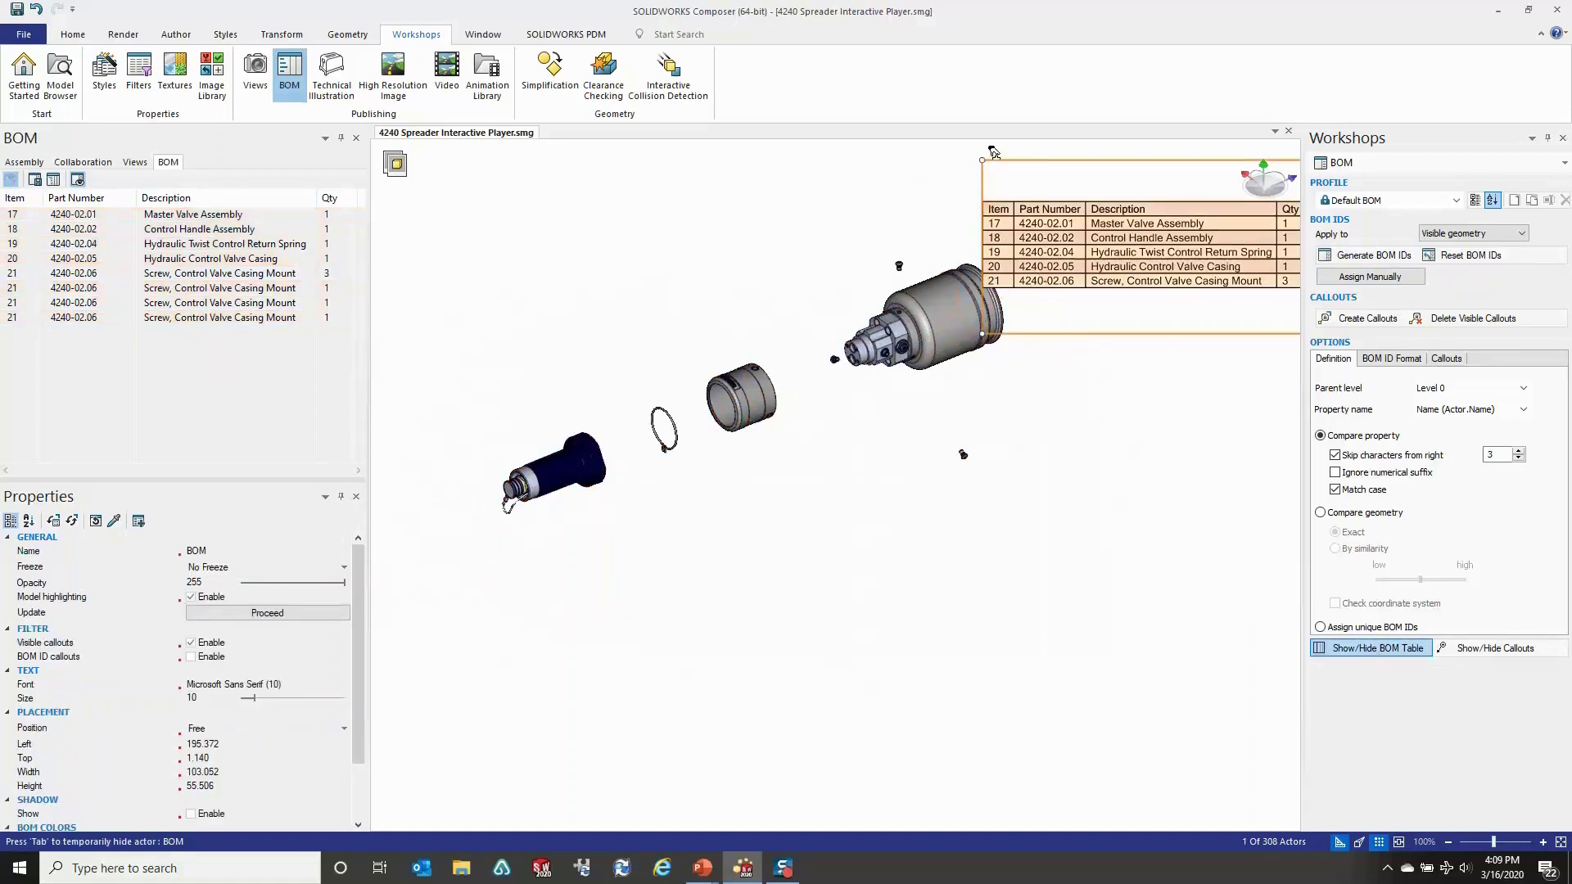
{"action": "left_click_drag", "start_coordinate": [983, 160], "coordinate": [964, 194]}
{"action": "left_click_drag", "start_coordinate": [1051, 325], "coordinate": [1004, 686]}
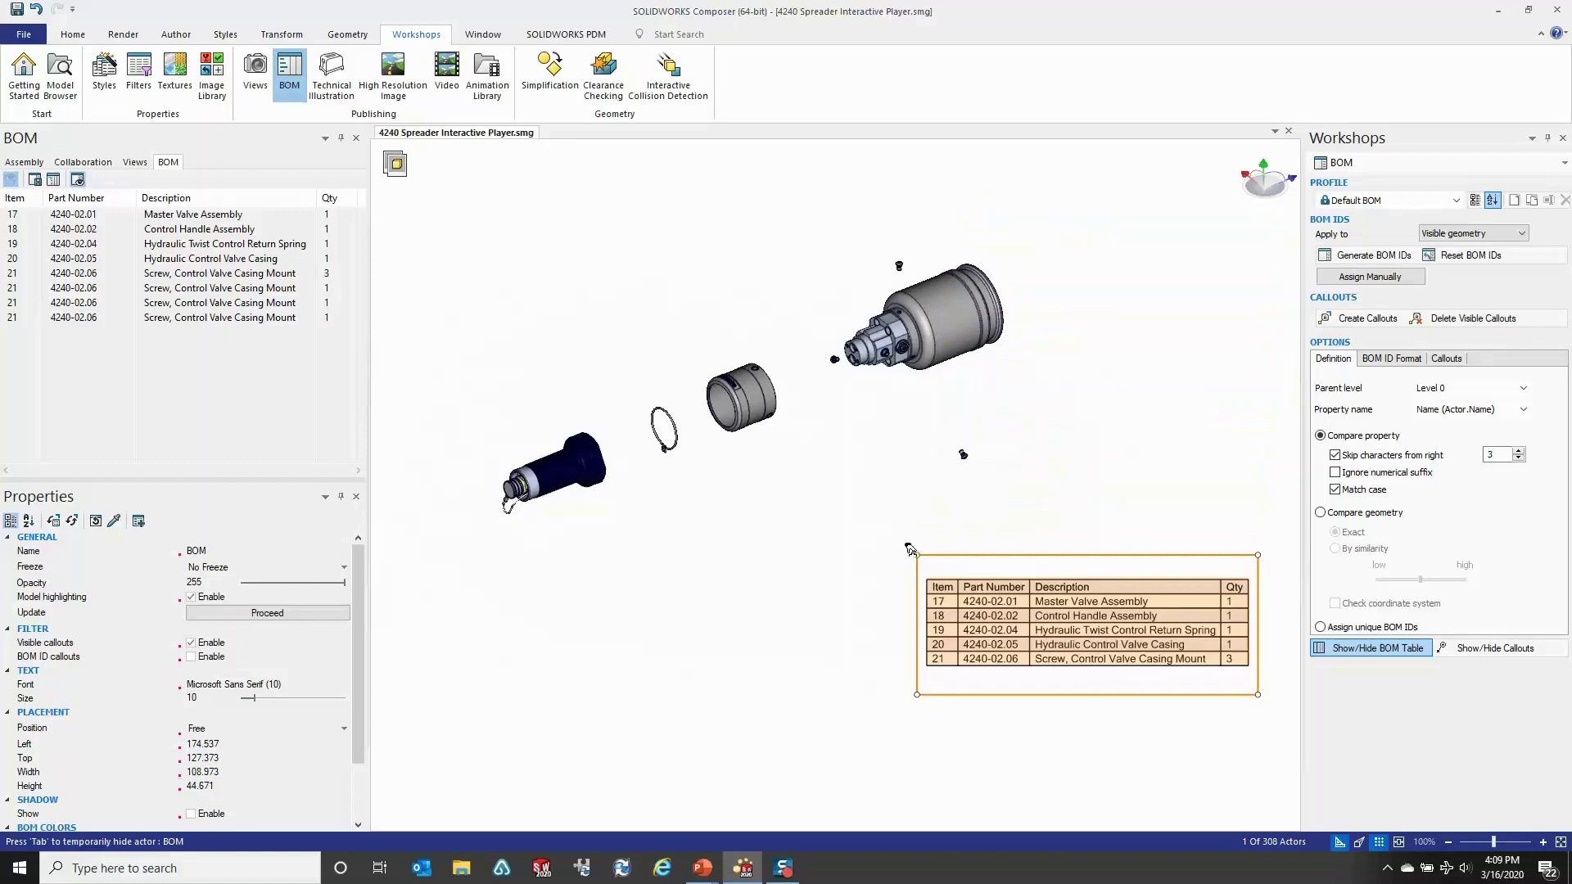
{"action": "left_click_drag", "start_coordinate": [915, 550], "coordinate": [827, 496]}
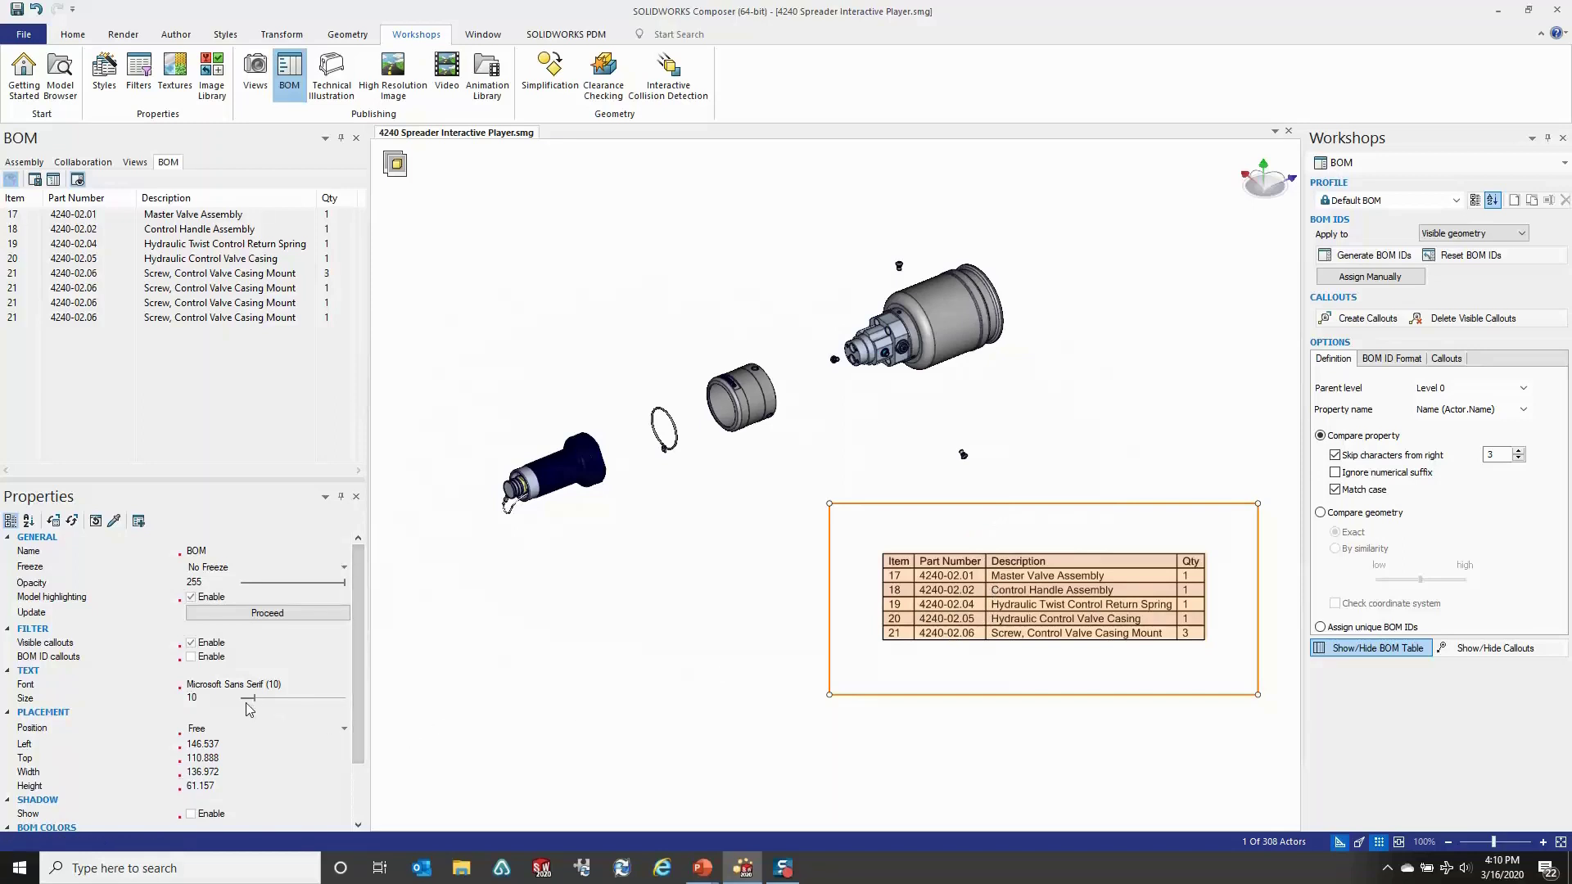
Set the BOM table's text size to 20, enlarge its frame to about 151 by 65, and shift it slightly down.
{"action": "left_click_drag", "start_coordinate": [249, 700], "coordinate": [272, 705]}
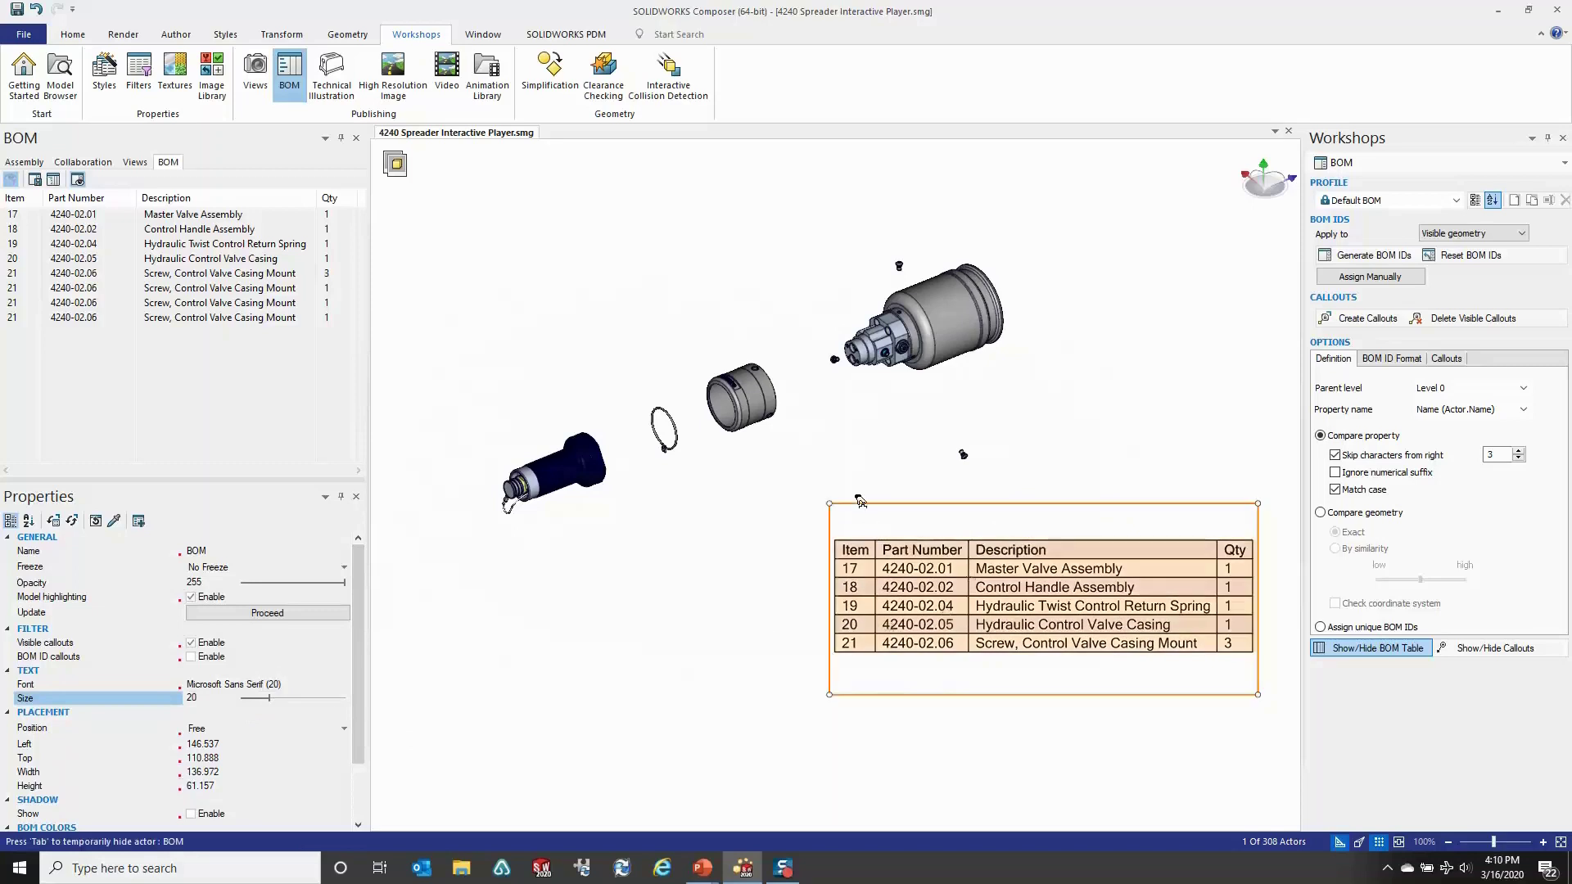
{"action": "left_click_drag", "start_coordinate": [830, 503], "coordinate": [786, 491]}
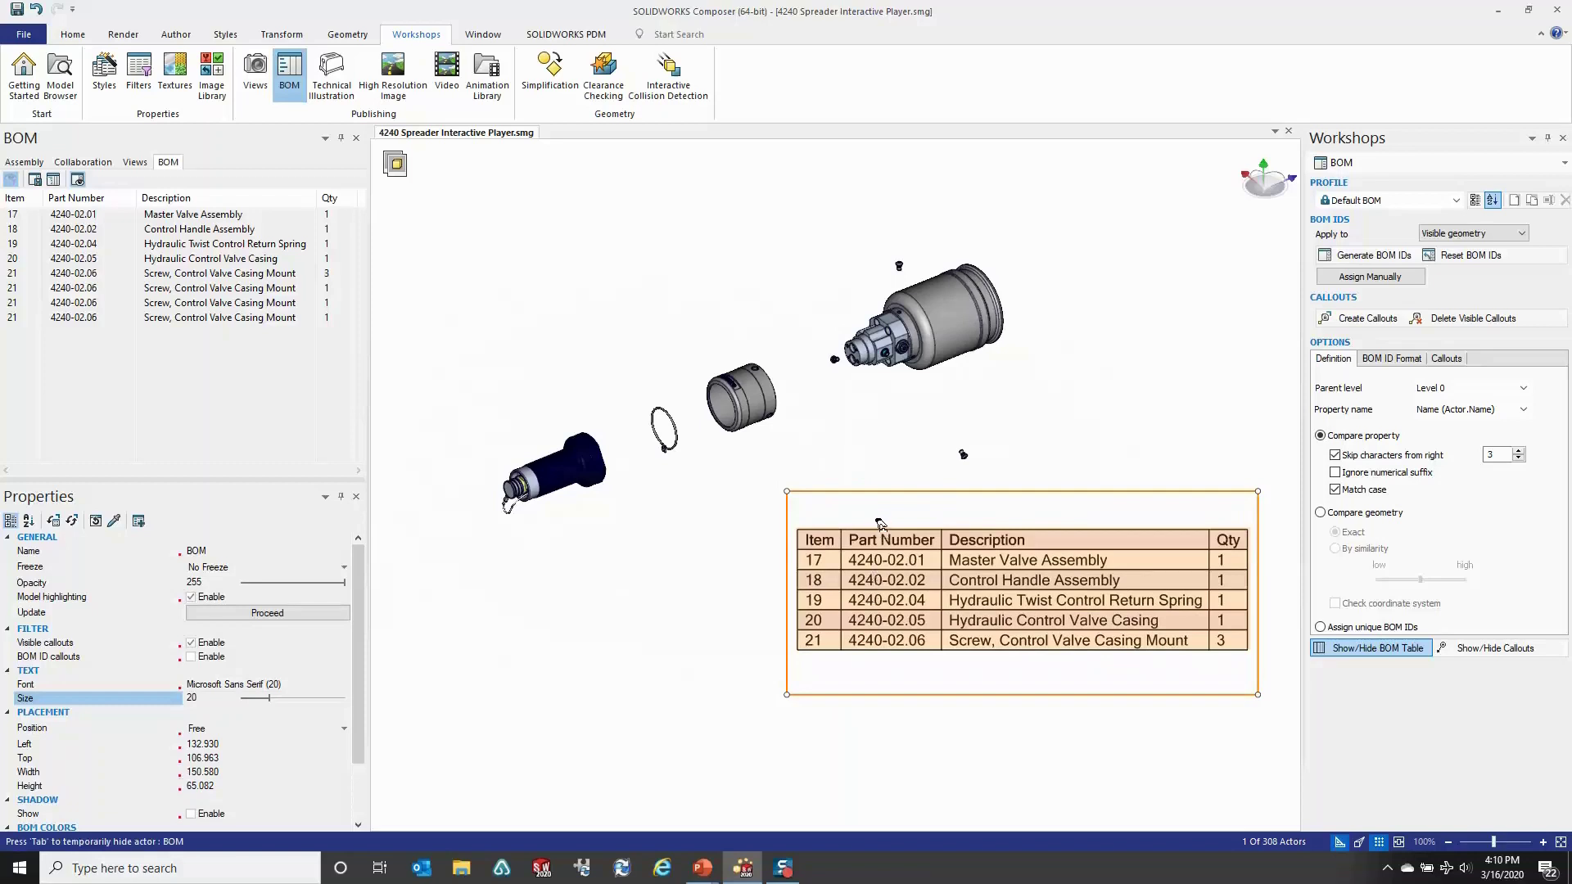
{"action": "left_click_drag", "start_coordinate": [880, 529], "coordinate": [877, 571]}
{"action": "left_click", "coordinate": [1056, 464]}
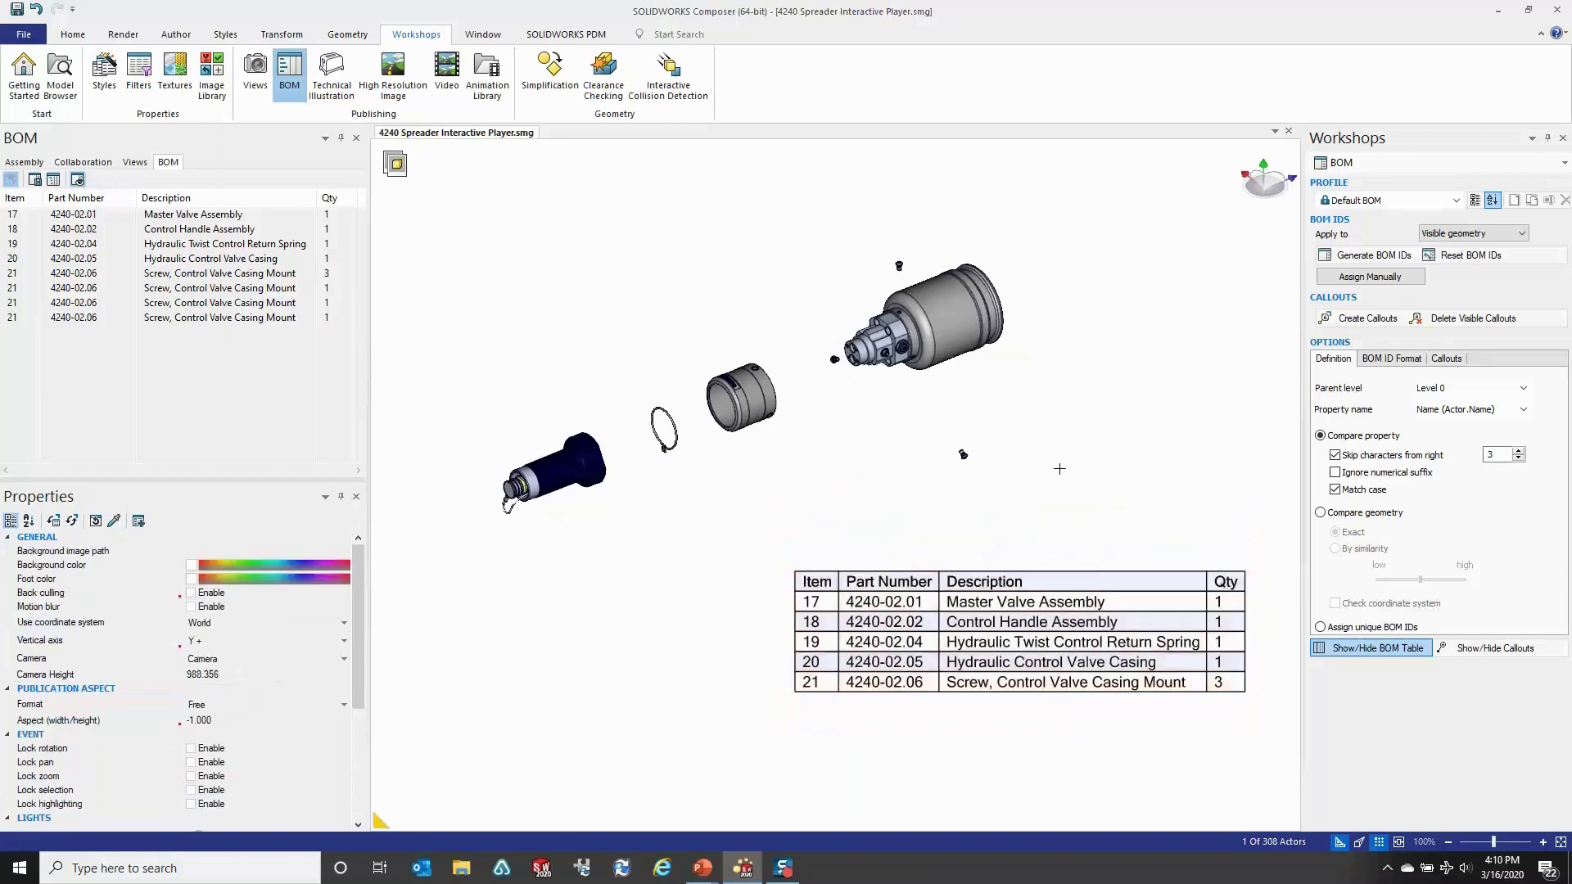
Create BOM callouts for all the exploded parts and shift the callout group sideways, clear of the BOM table.
{"action": "left_click_drag", "start_coordinate": [414, 188], "coordinate": [1076, 537]}
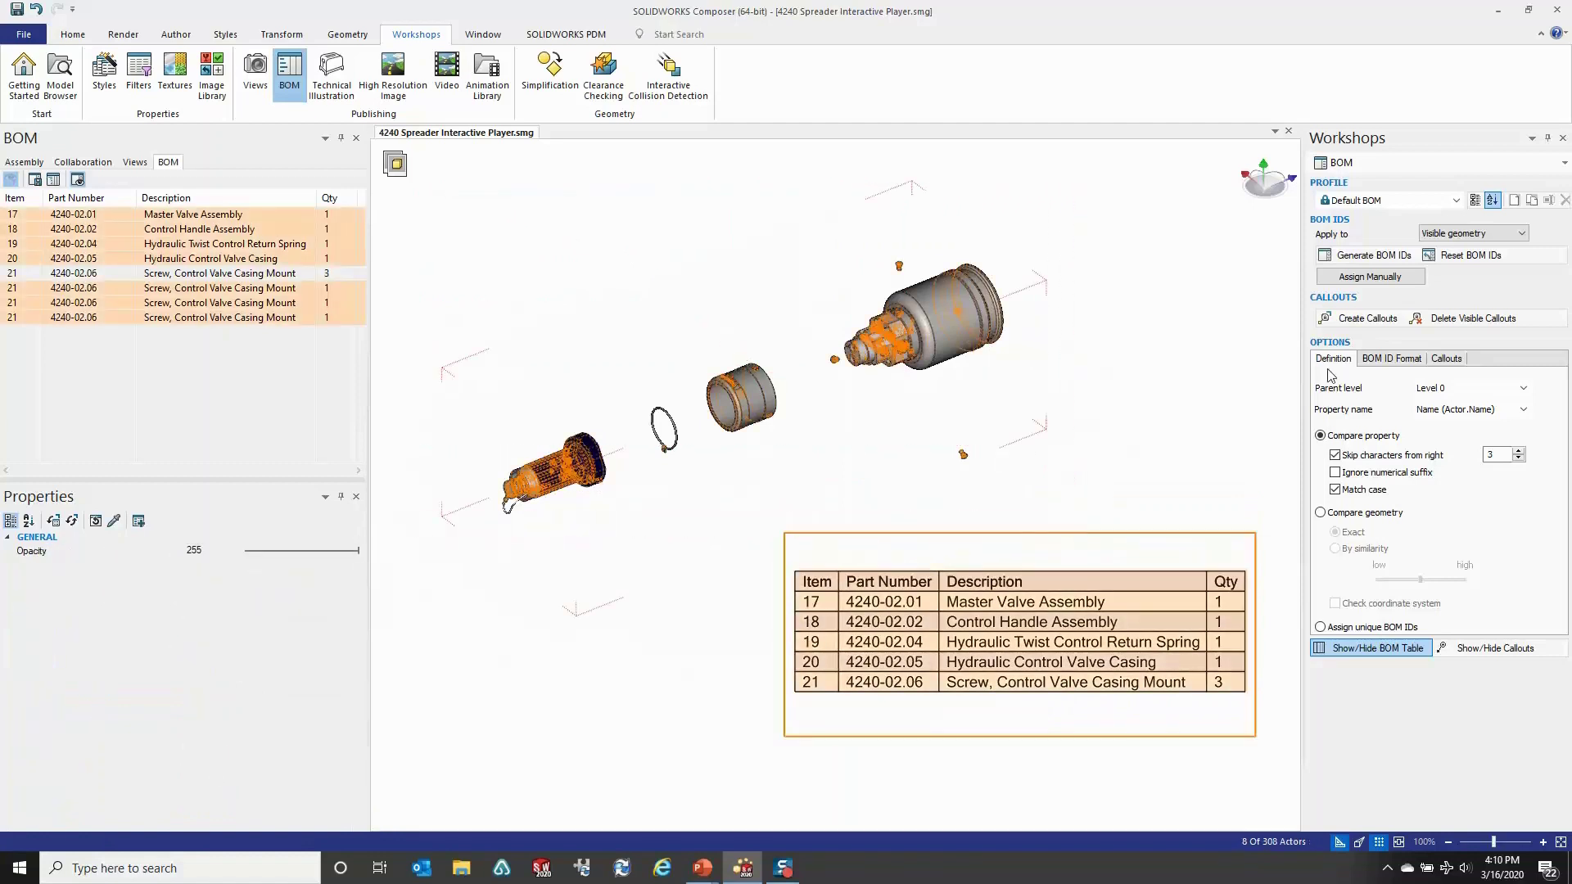
{"action": "left_click", "coordinate": [1366, 319]}
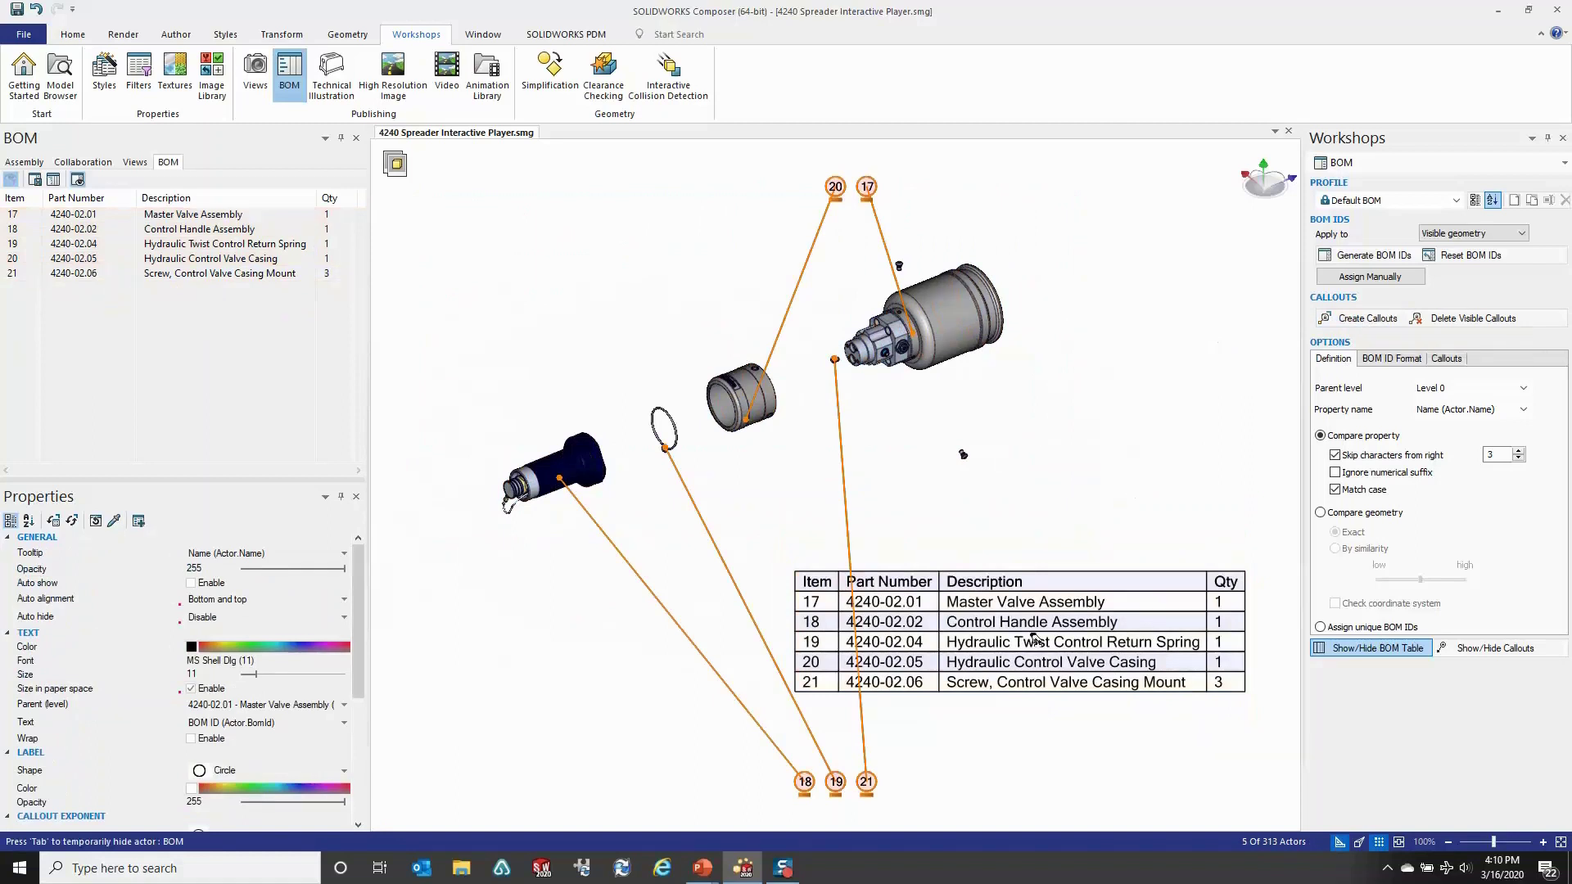
{"action": "left_click_drag", "start_coordinate": [799, 776], "coordinate": [638, 770]}
{"action": "left_click", "coordinate": [1146, 393]}
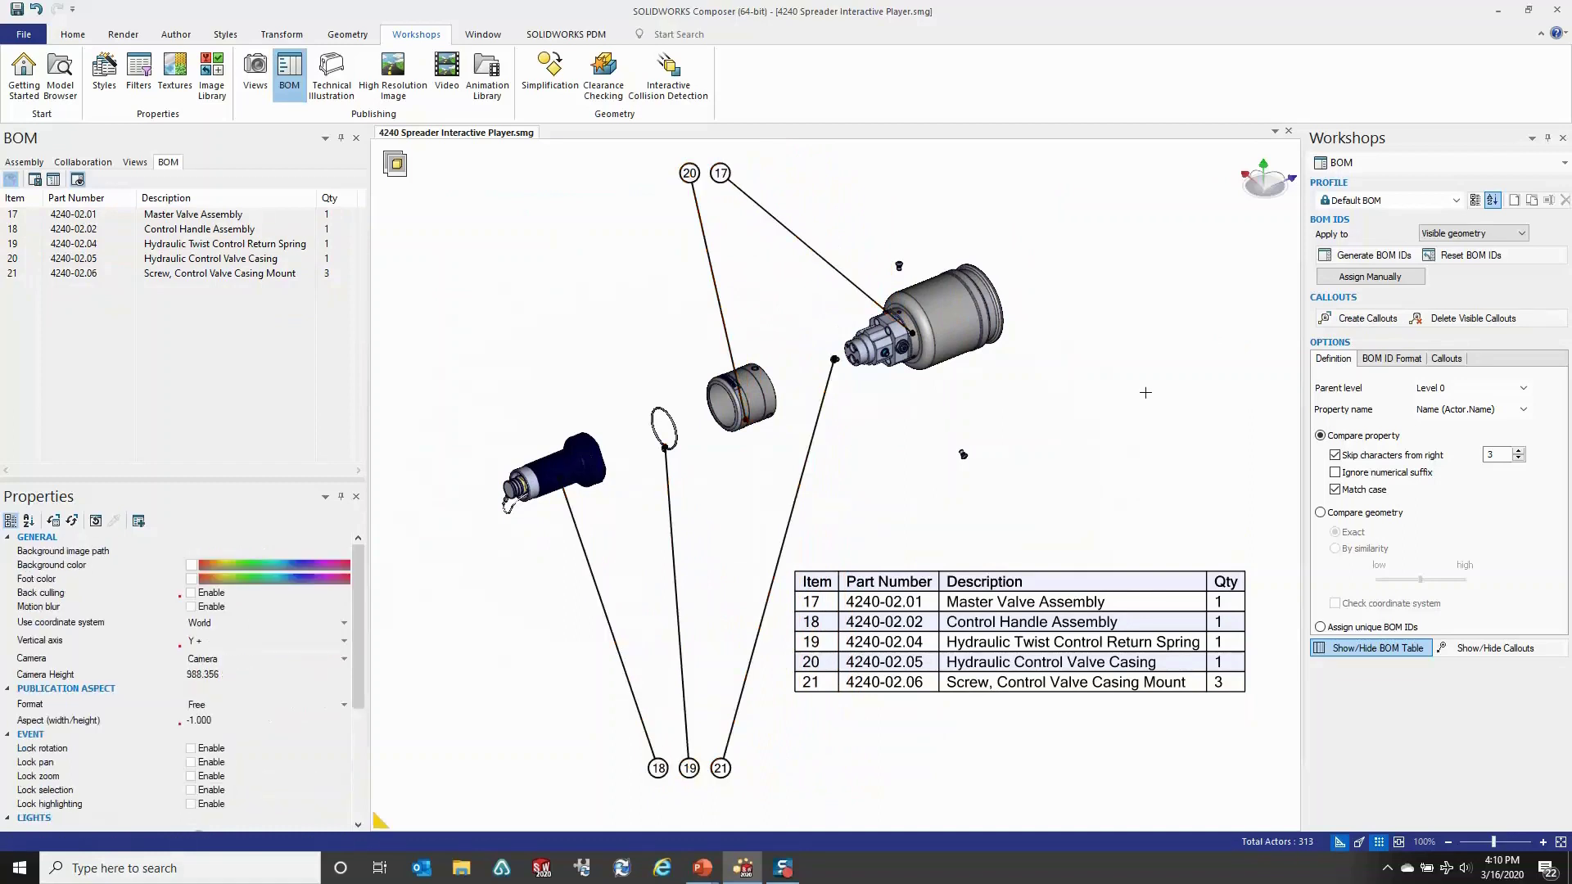
Move callouts 18, 19 and 21 up close beneath the exploded parts, and callouts 20 and 17 down closer above them.
{"action": "left_click", "coordinate": [658, 768]}
{"action": "left_click", "coordinate": [689, 768], "text": "ctrl"}
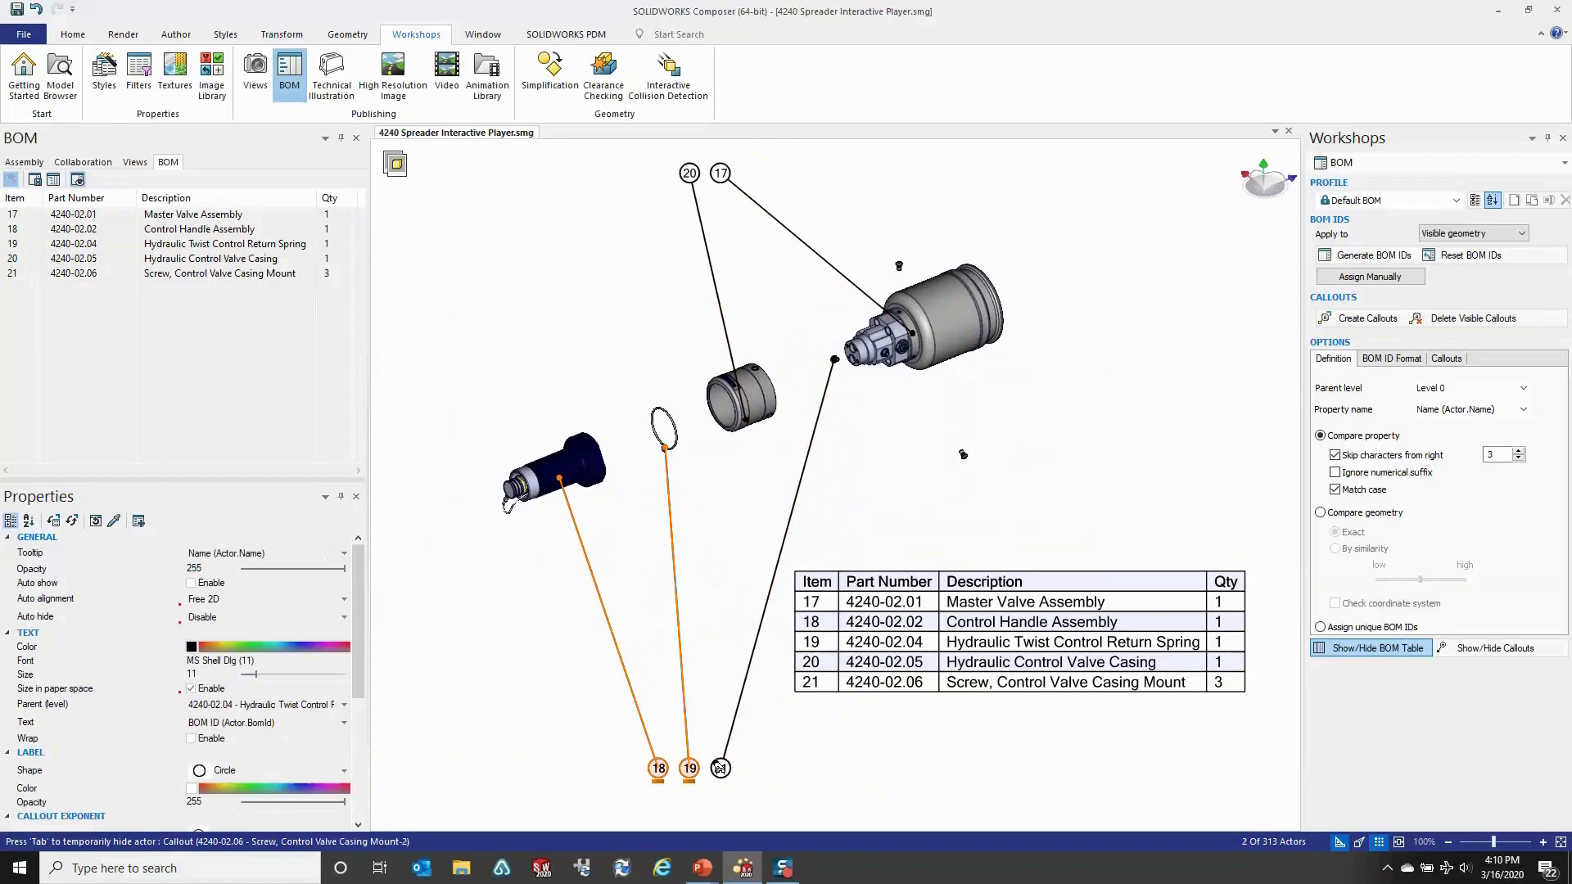
{"action": "left_click", "coordinate": [720, 768], "text": "ctrl"}
{"action": "left_click_drag", "start_coordinate": [716, 752], "coordinate": [733, 545]}
{"action": "left_click", "coordinate": [689, 173]}
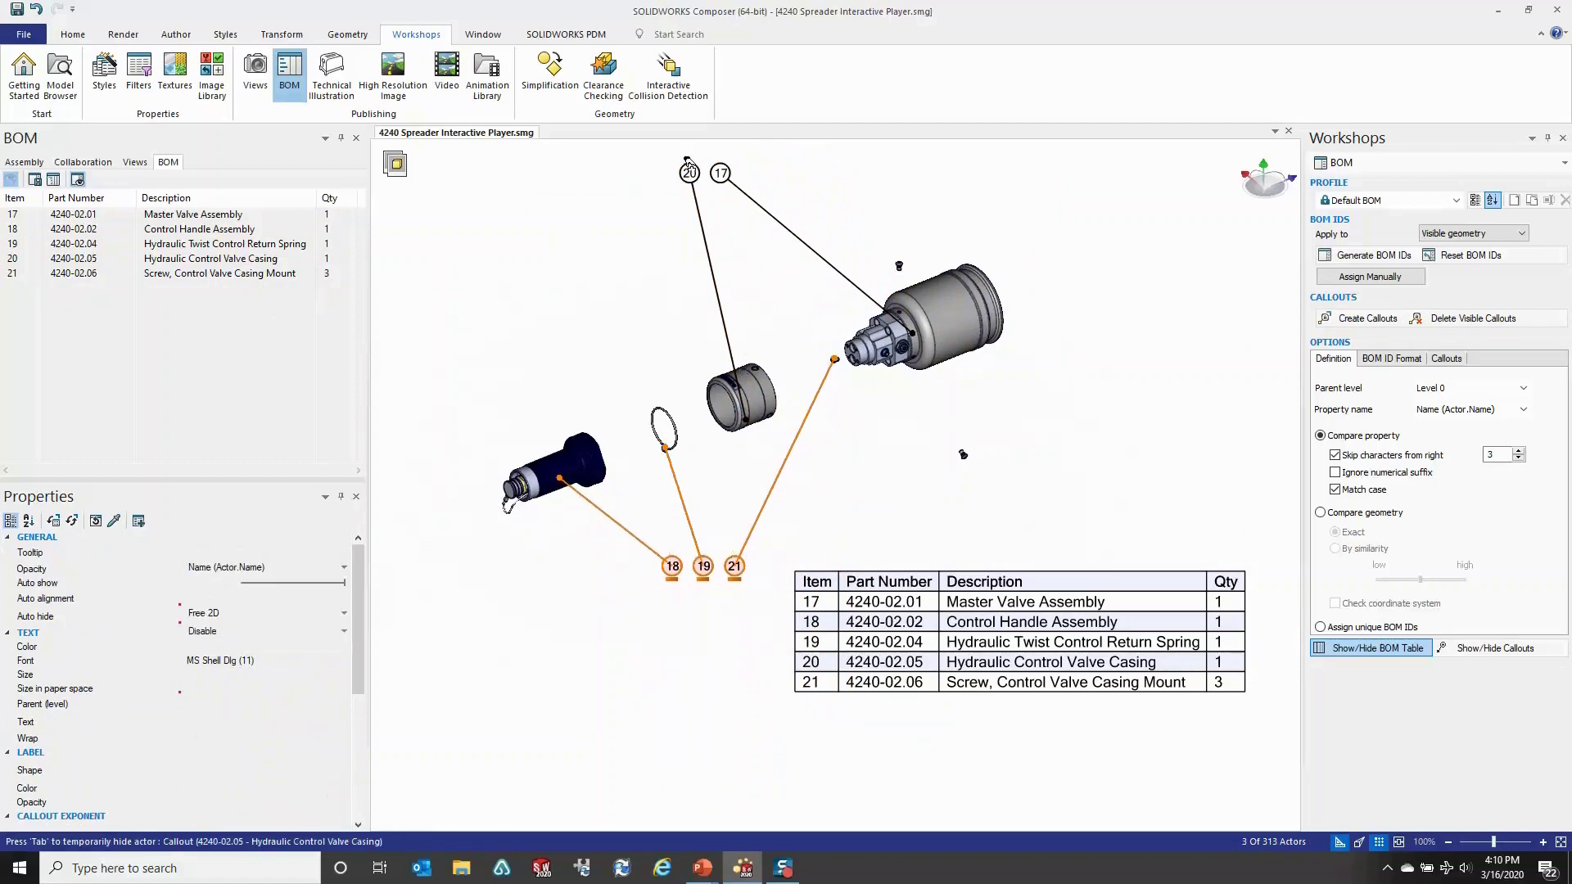
{"action": "left_click", "coordinate": [717, 169], "text": "ctrl"}
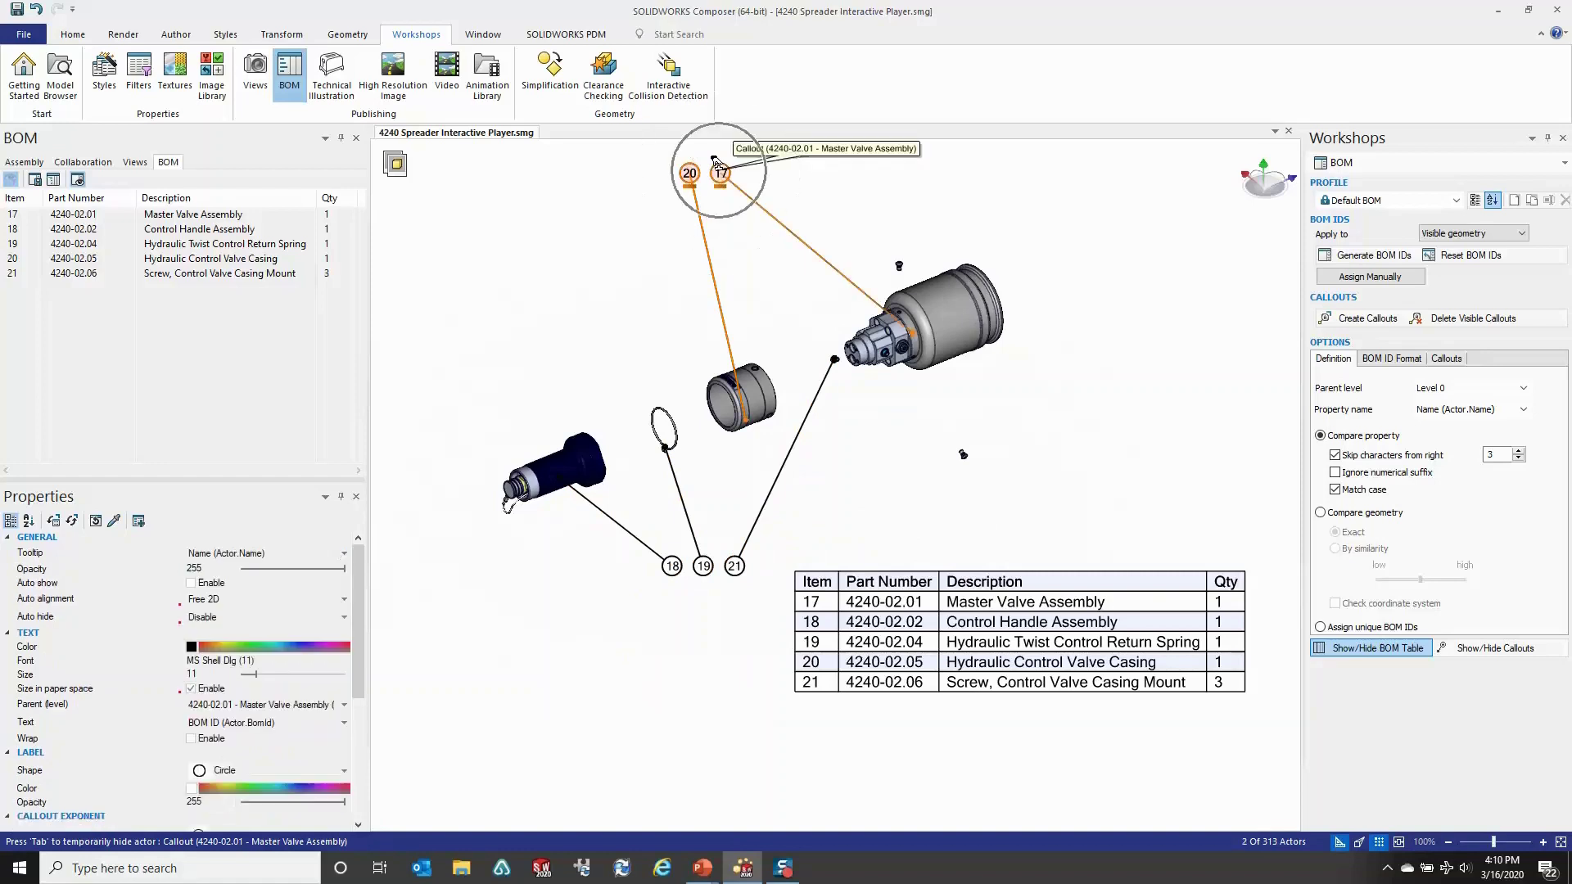
{"action": "left_click_drag", "start_coordinate": [712, 170], "coordinate": [673, 223]}
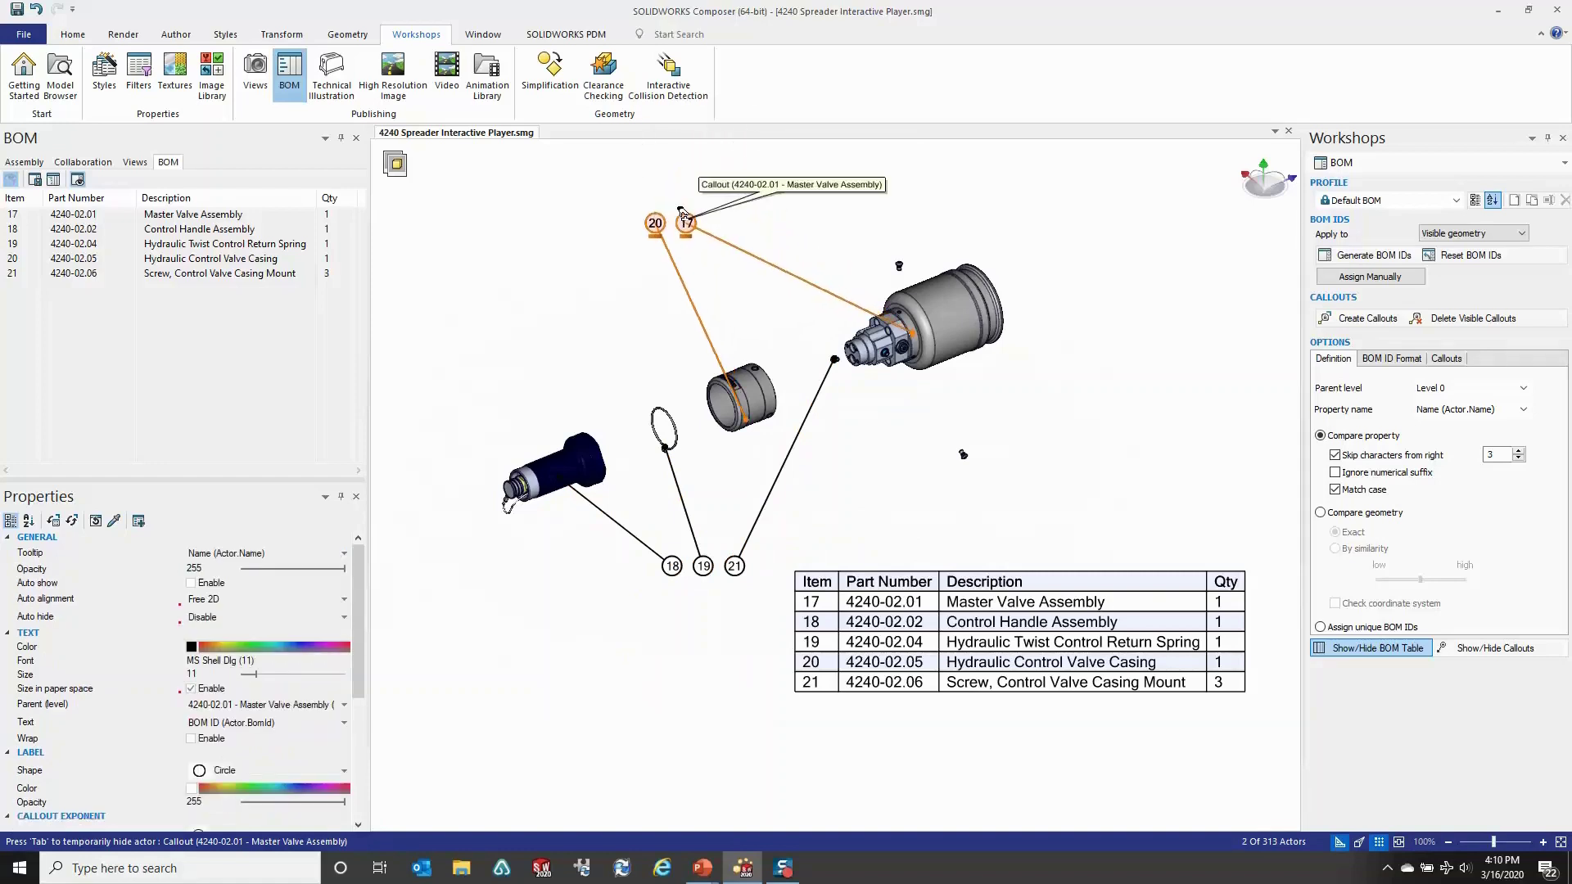
{"action": "left_click", "coordinate": [1057, 396]}
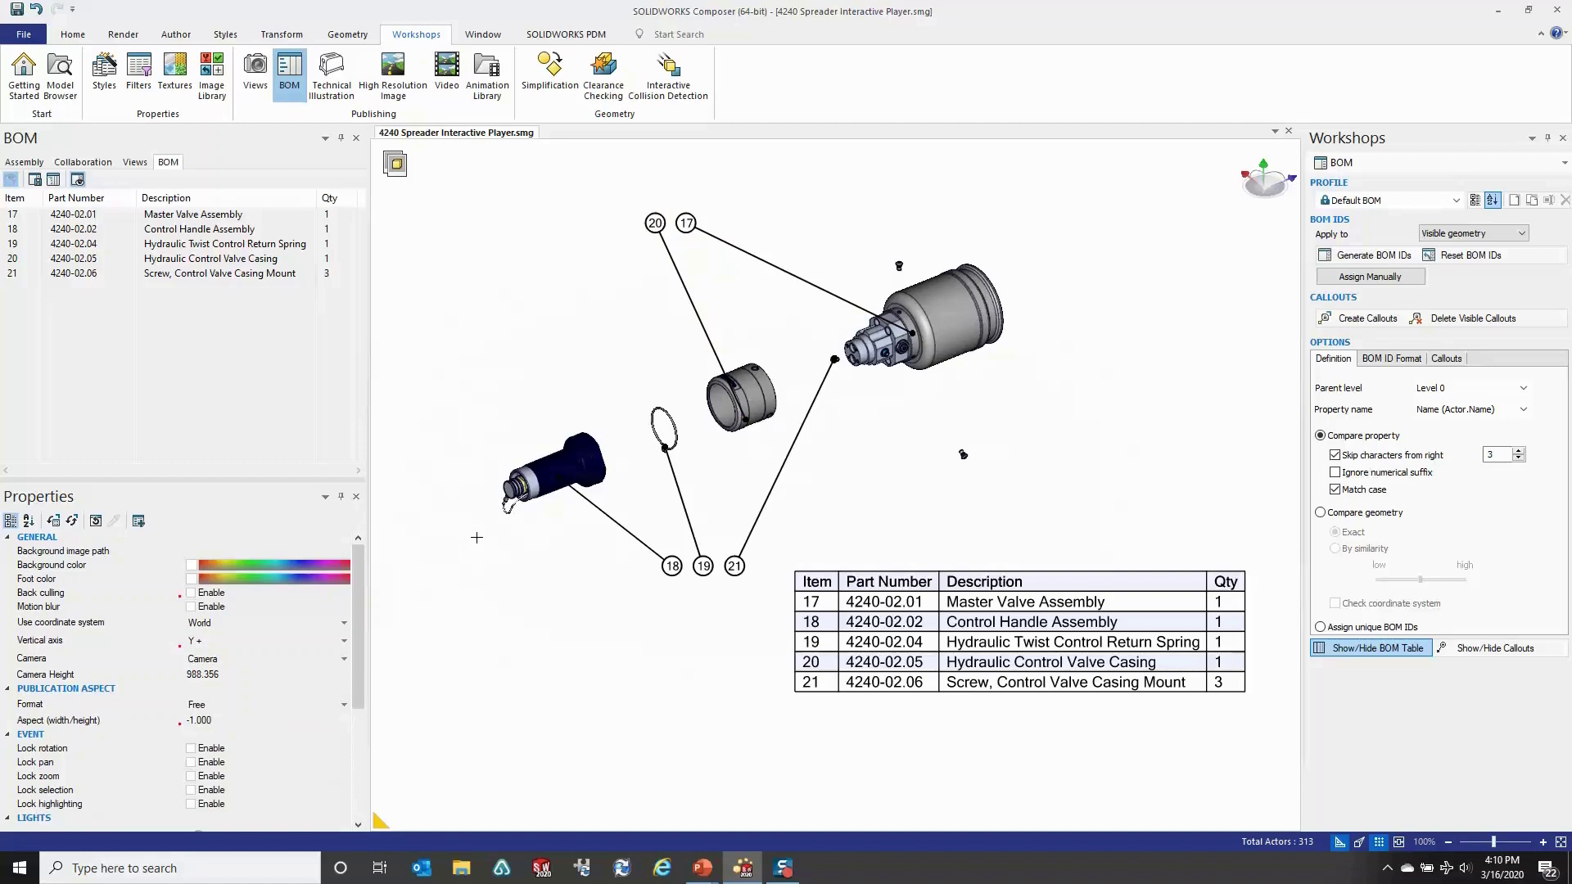
Open the link file selection for the Master Valve Assembly's event Link property.
{"action": "left_click", "coordinate": [948, 316]}
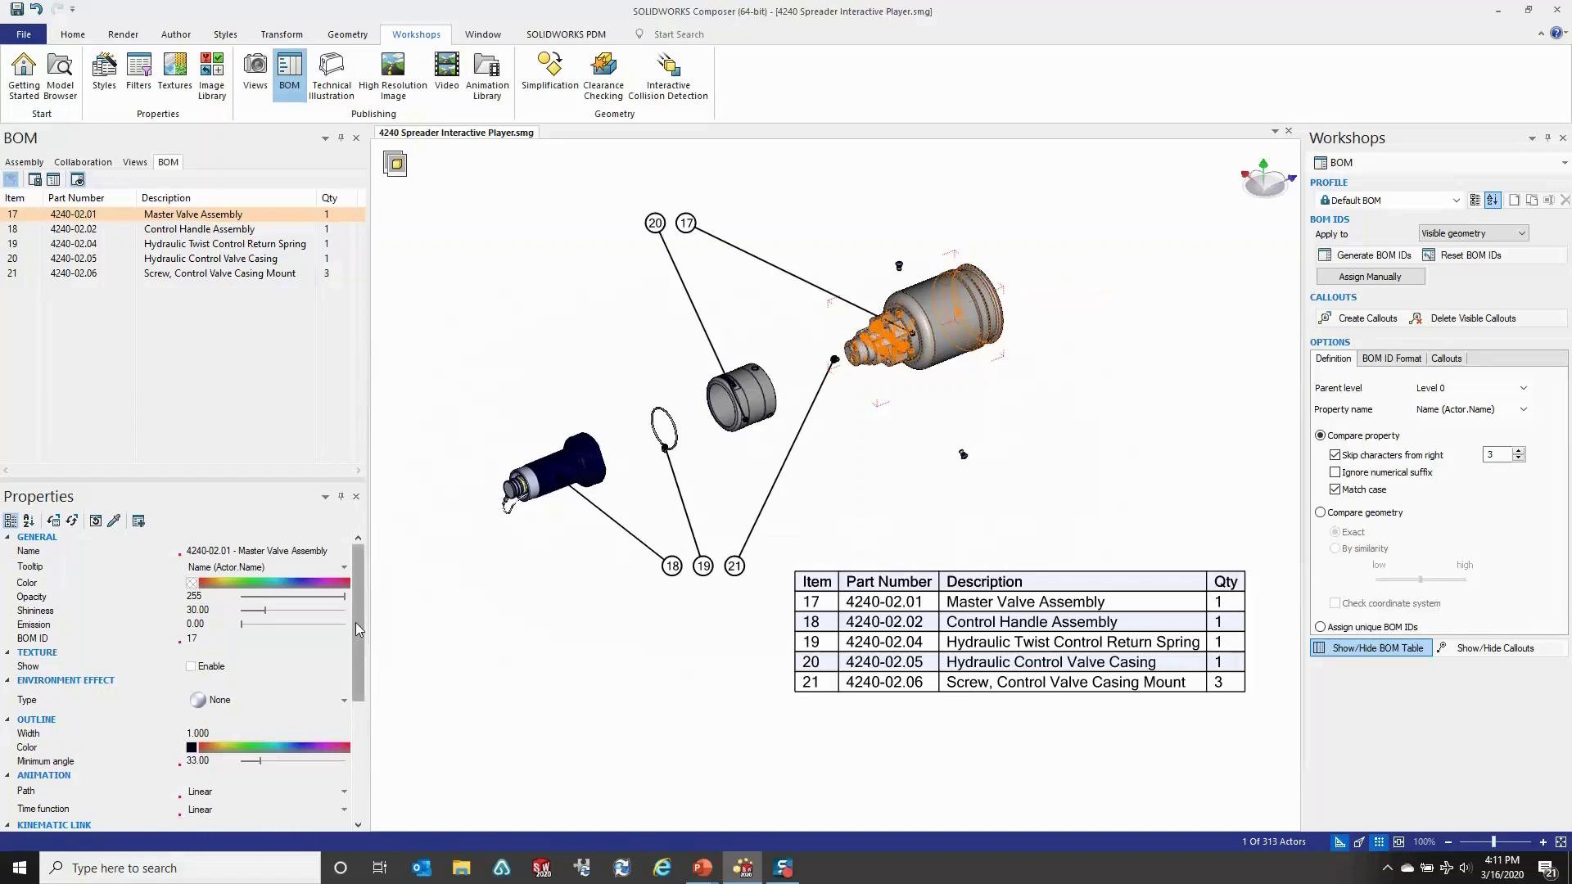
{"action": "left_click_drag", "start_coordinate": [357, 628], "coordinate": [375, 733]}
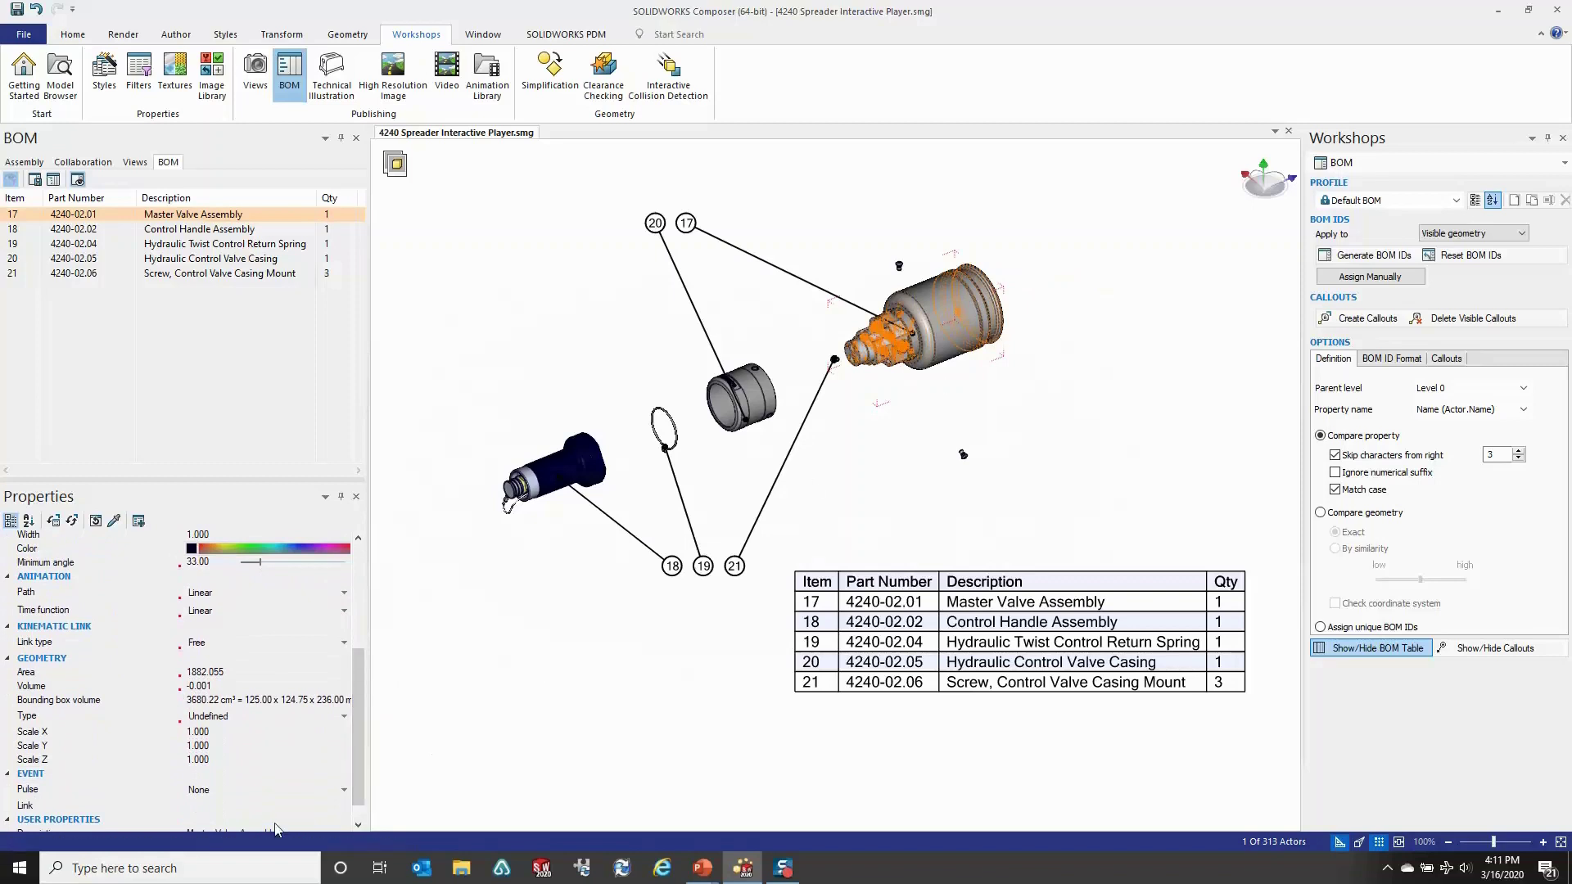
{"action": "left_click", "coordinate": [203, 806]}
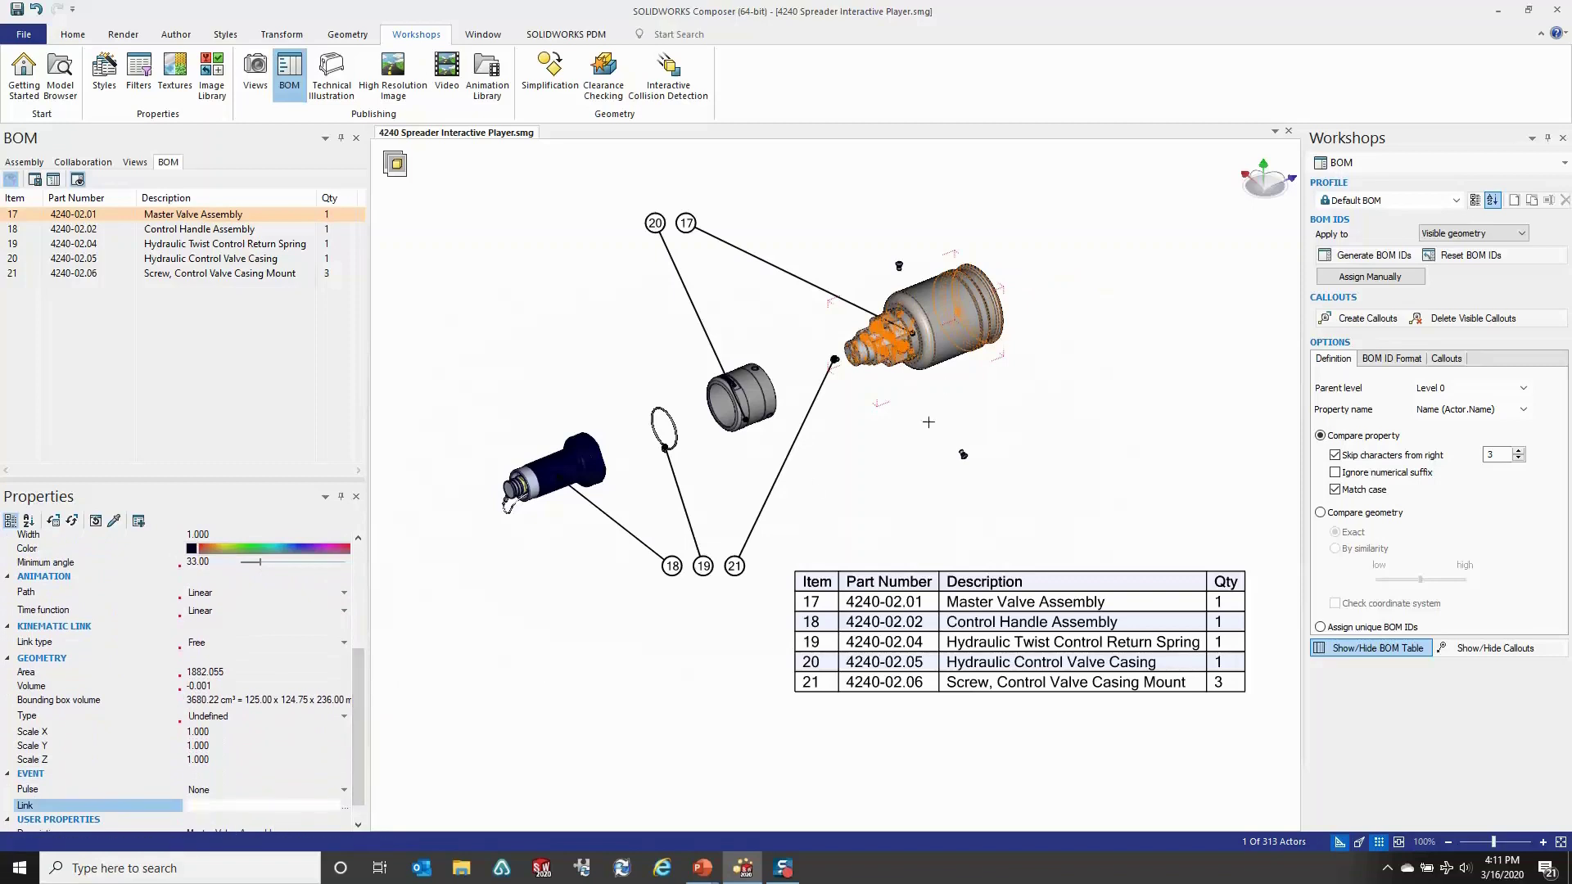
{"action": "left_click", "coordinate": [345, 807]}
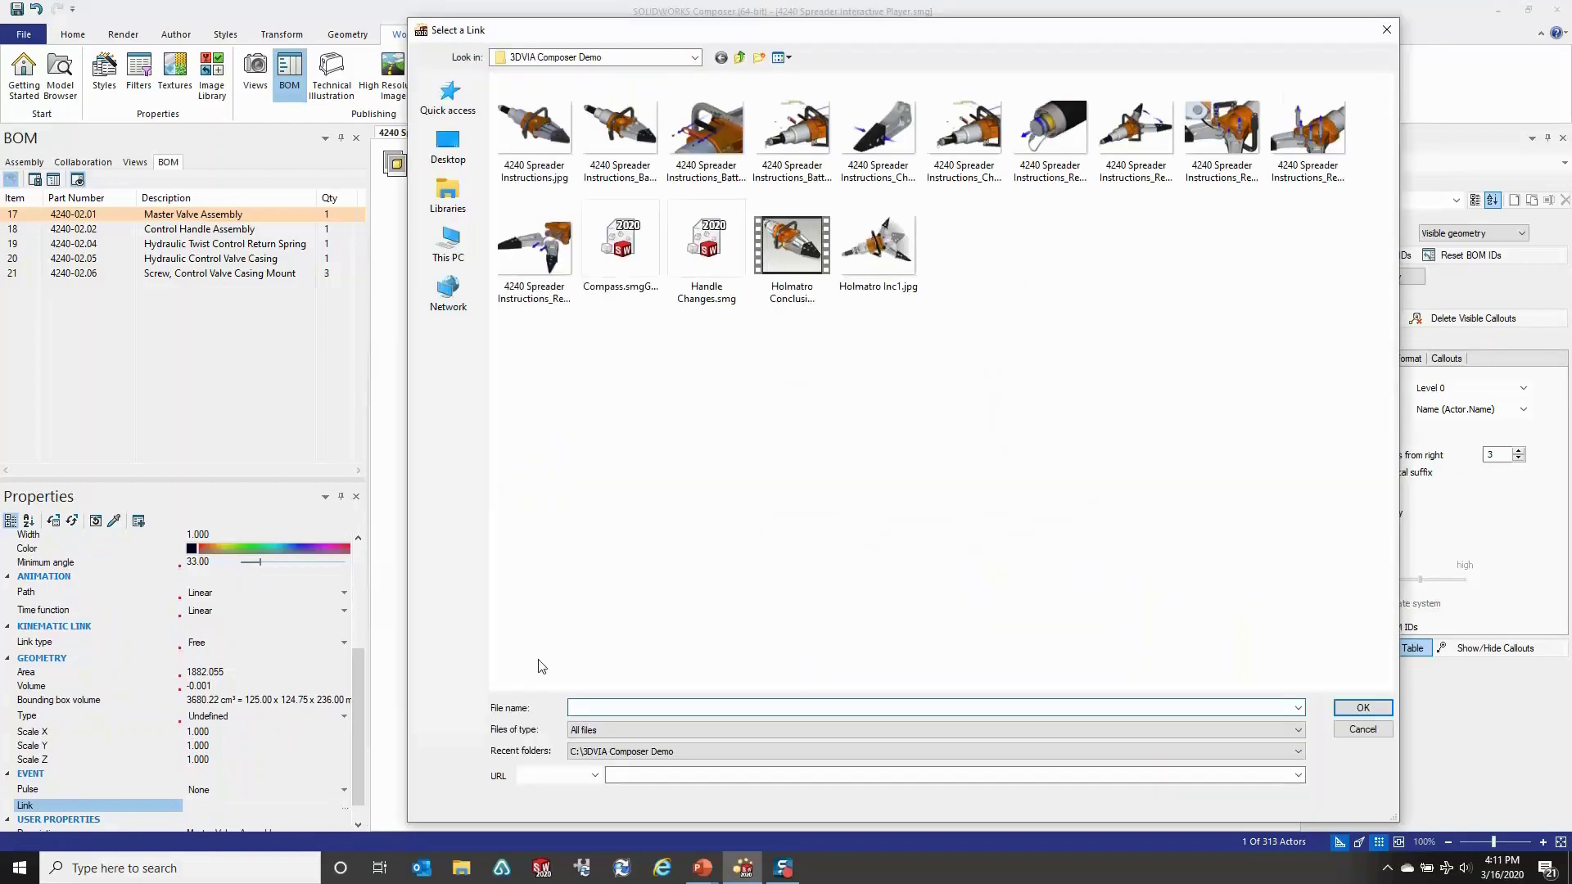
Link the Master Valve Assembly to 4240-02.01.svg from the Online Parts List folder within CSPP Composer on drive E:.
{"action": "left_click", "coordinate": [448, 244]}
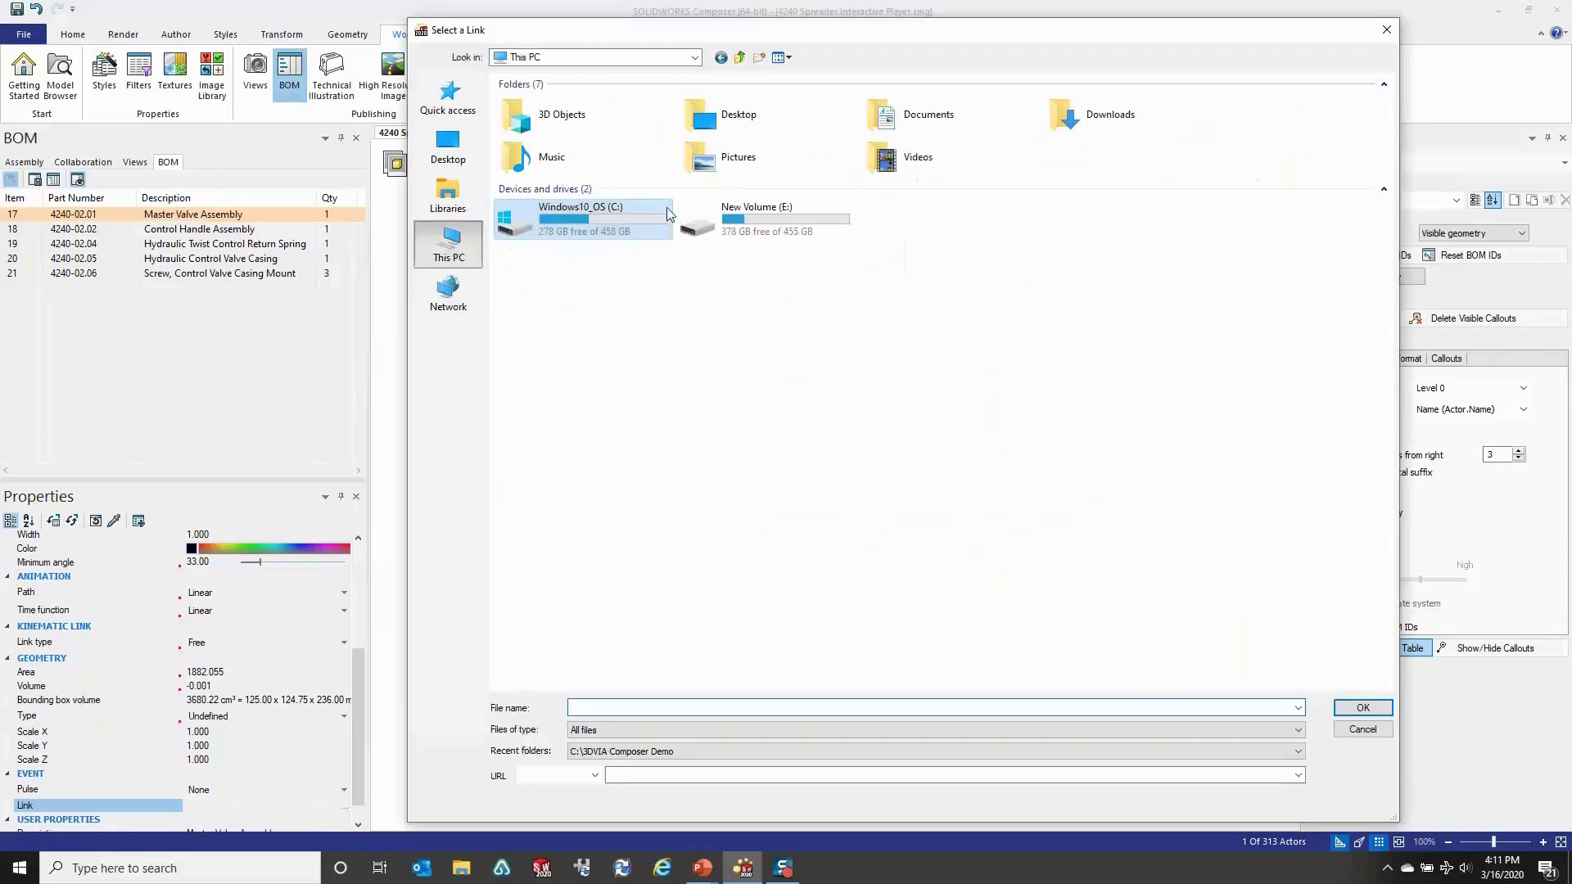
{"action": "double_click", "coordinate": [701, 219]}
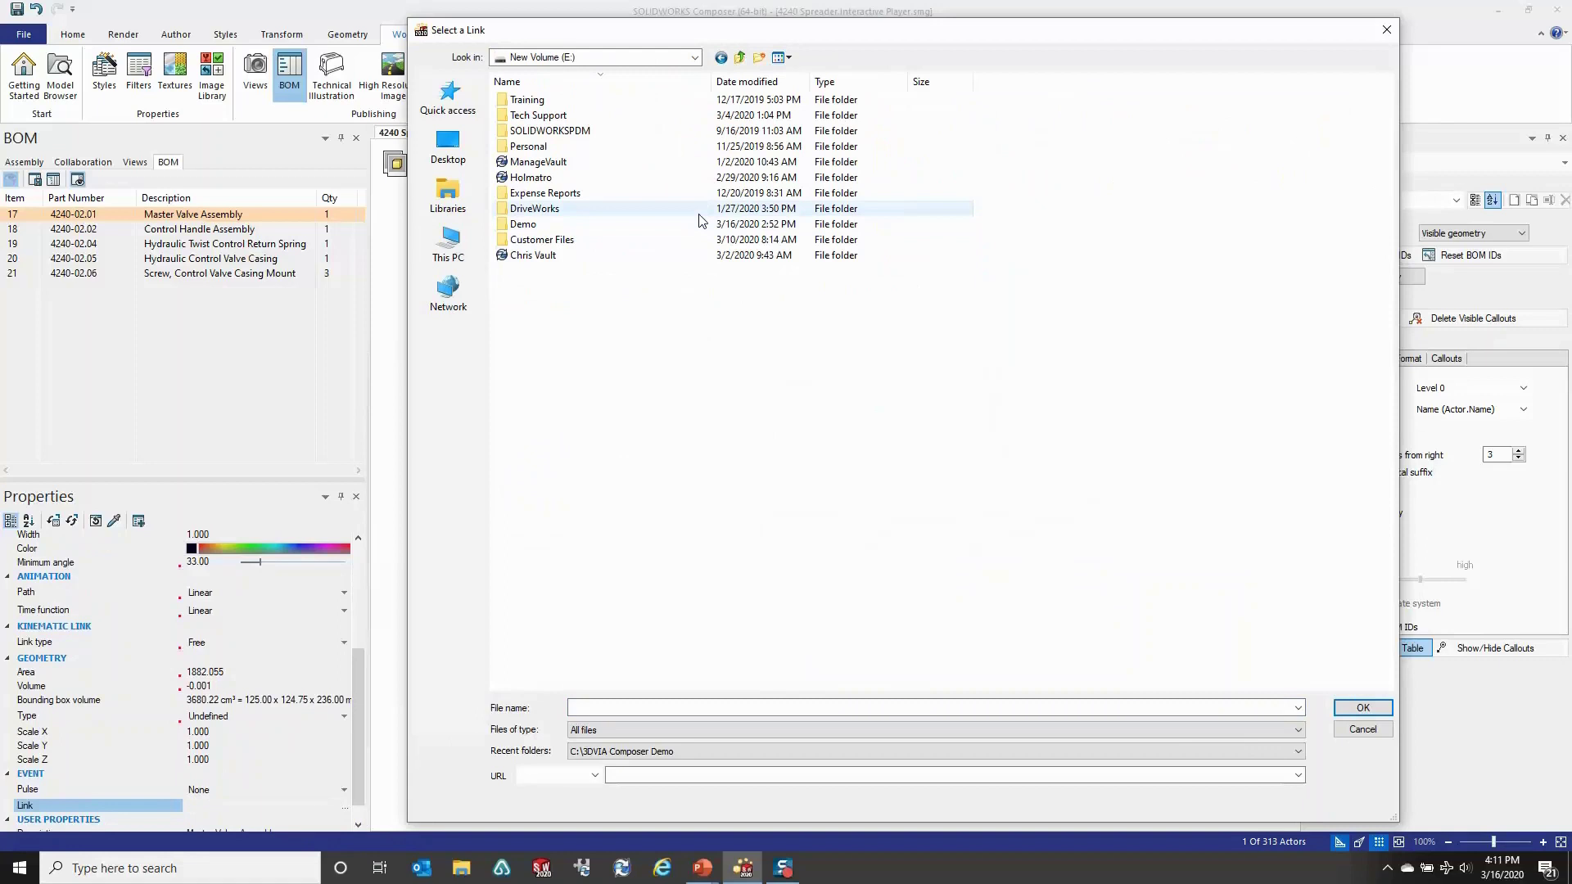
{"action": "double_click", "coordinate": [552, 225]}
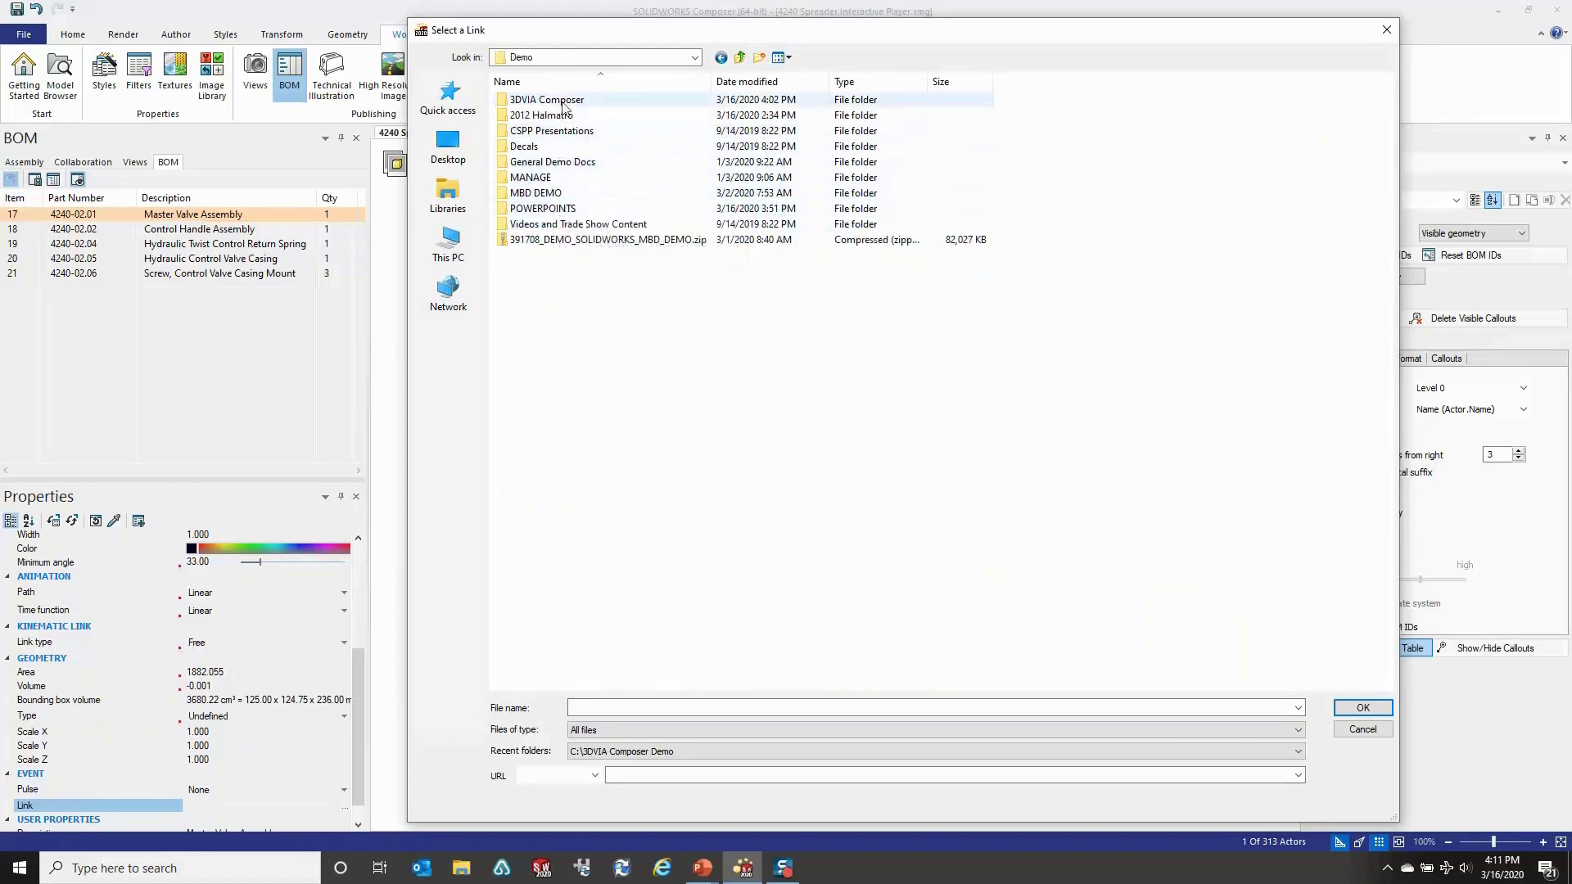
{"action": "double_click", "coordinate": [550, 131]}
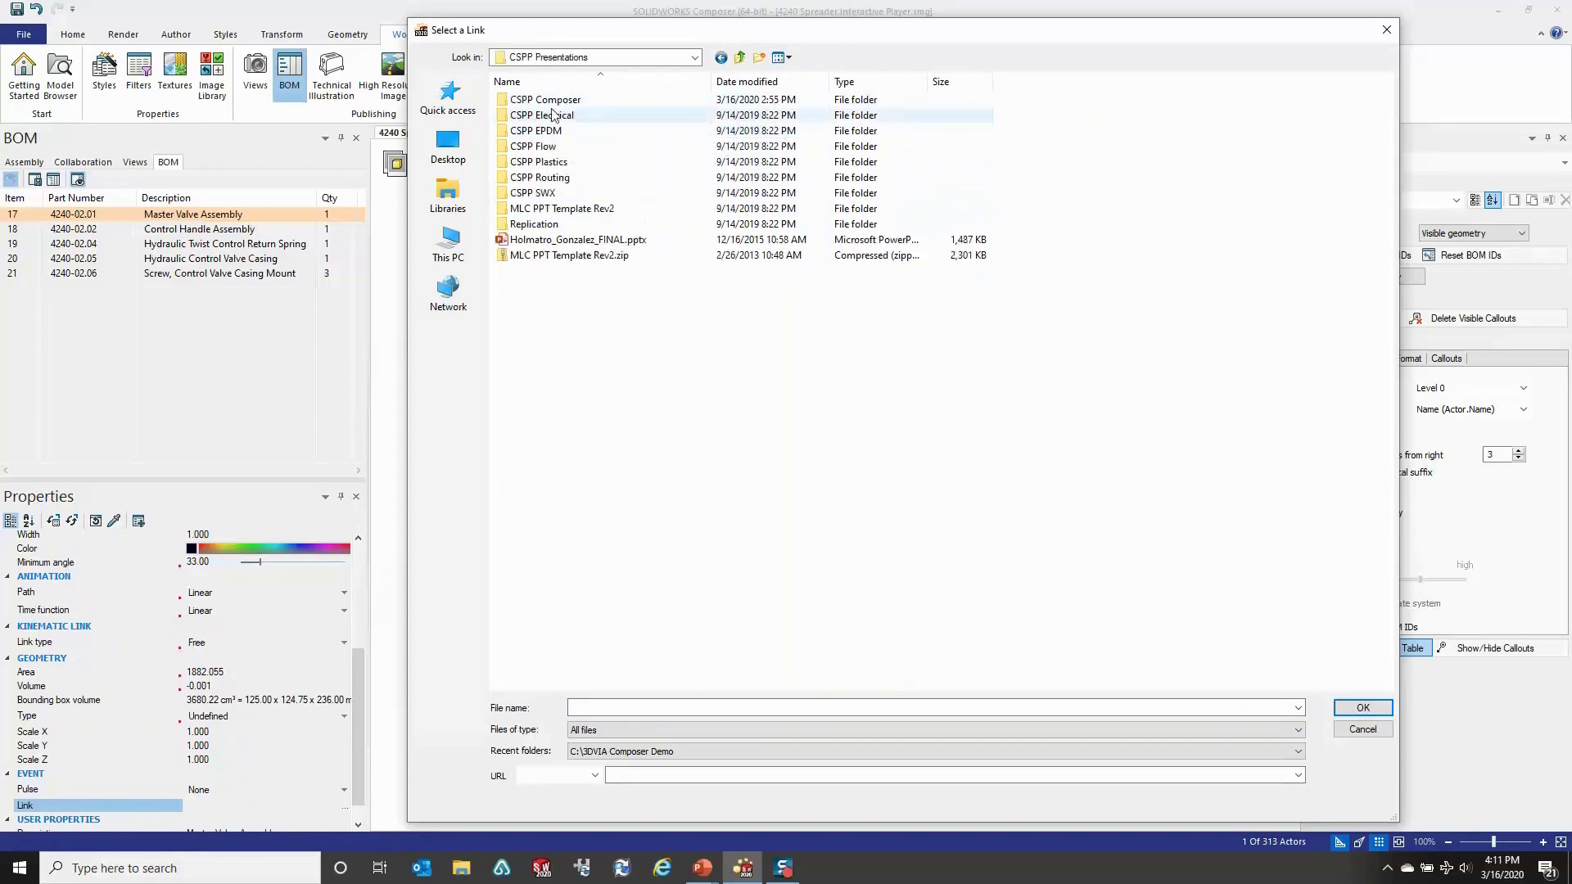
{"action": "double_click", "coordinate": [556, 100]}
{"action": "double_click", "coordinate": [555, 116]}
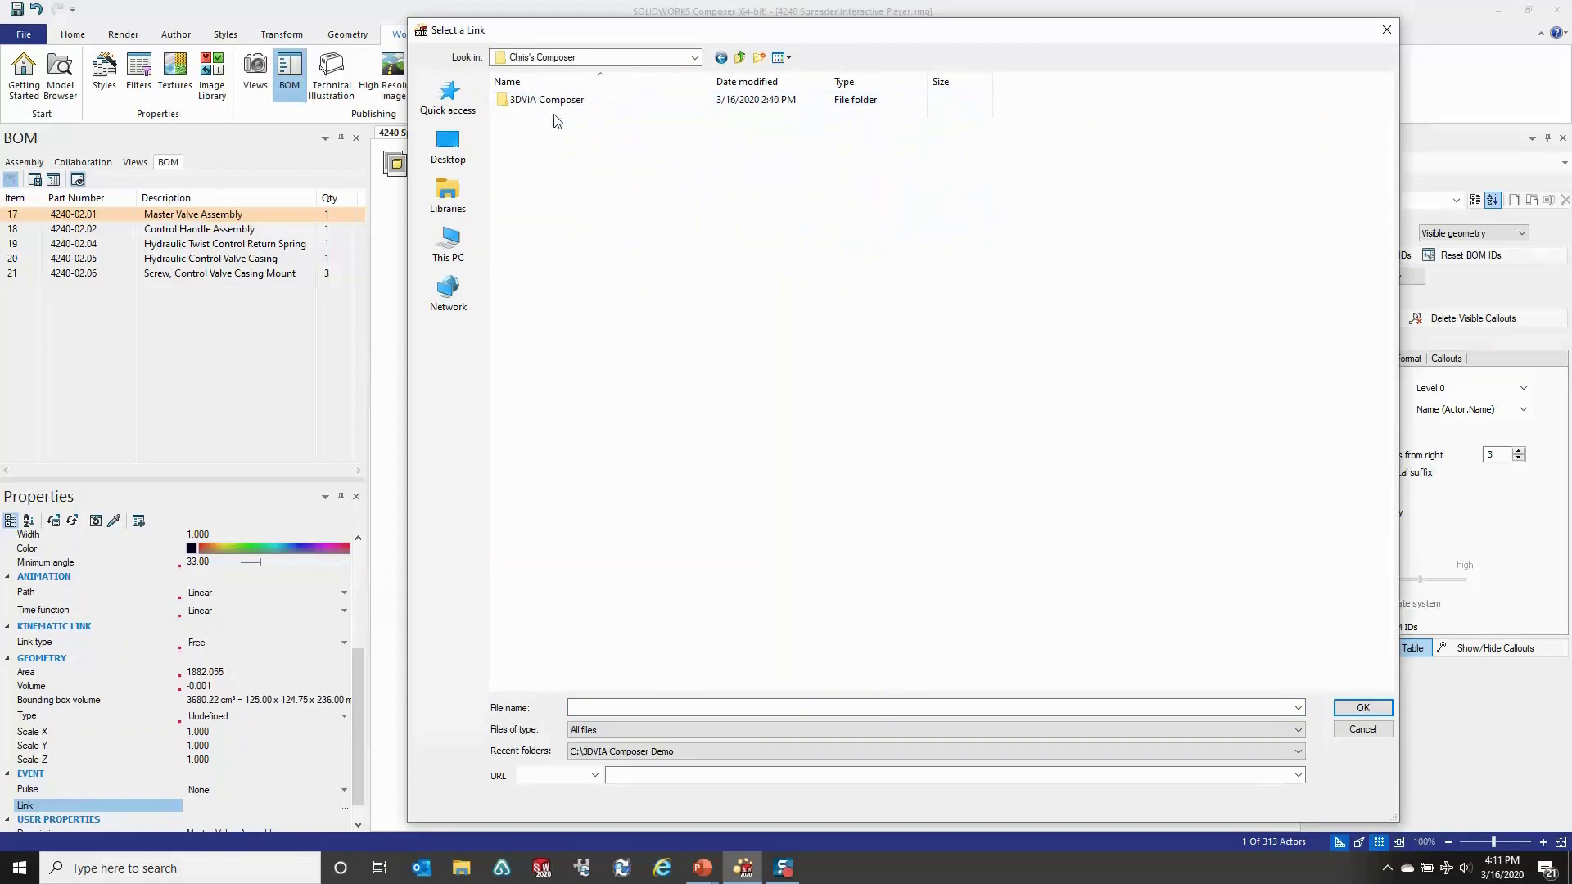
{"action": "double_click", "coordinate": [550, 100]}
{"action": "double_click", "coordinate": [555, 100]}
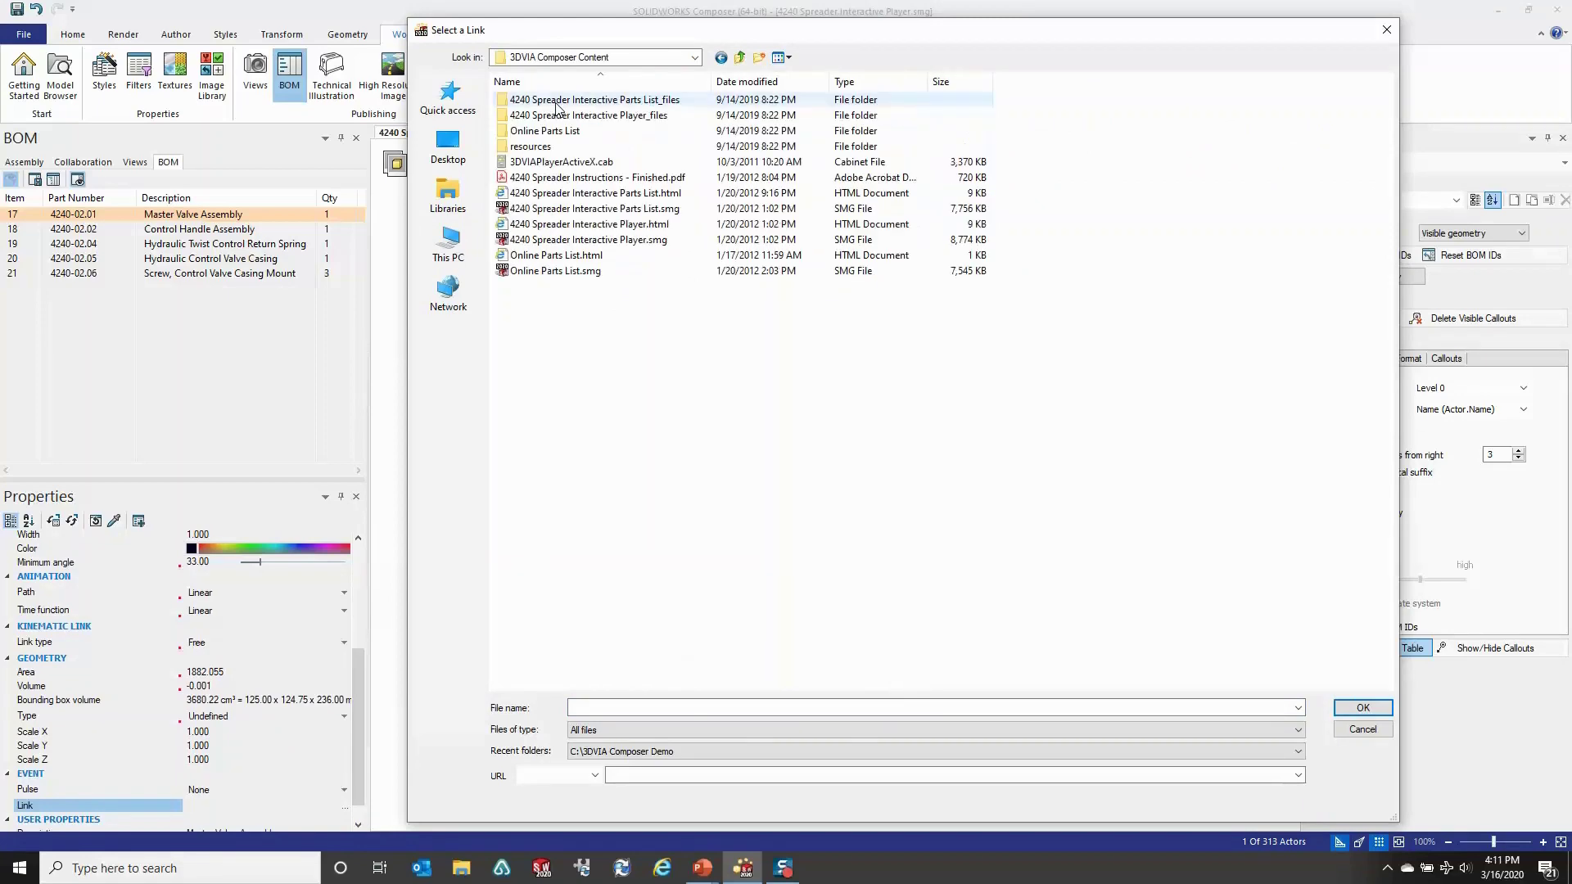
{"action": "double_click", "coordinate": [557, 132]}
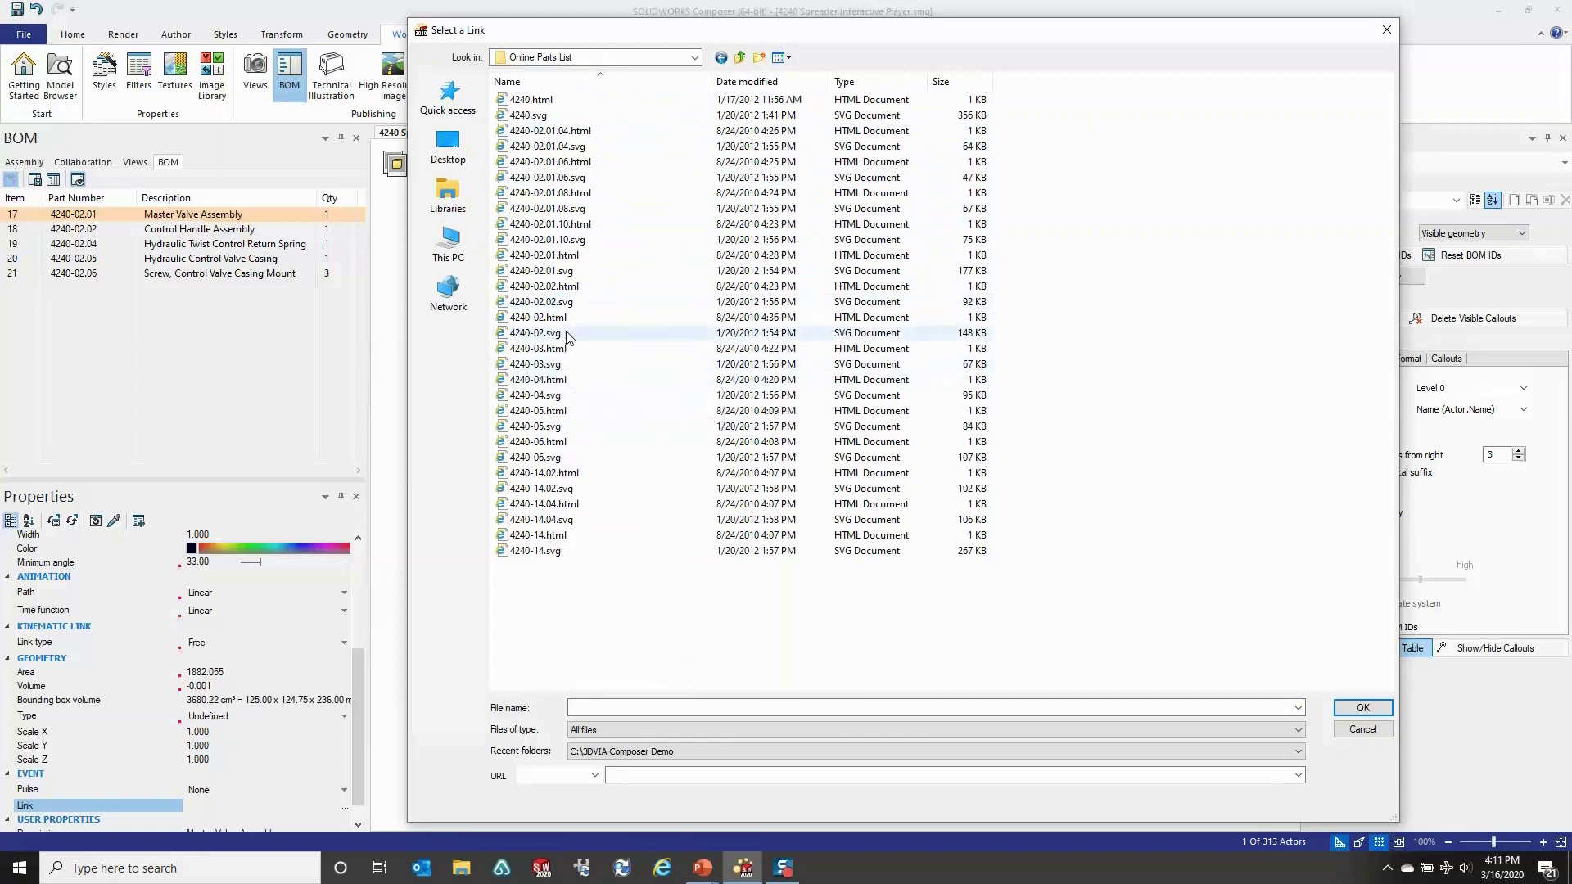
{"action": "left_click", "coordinate": [576, 273]}
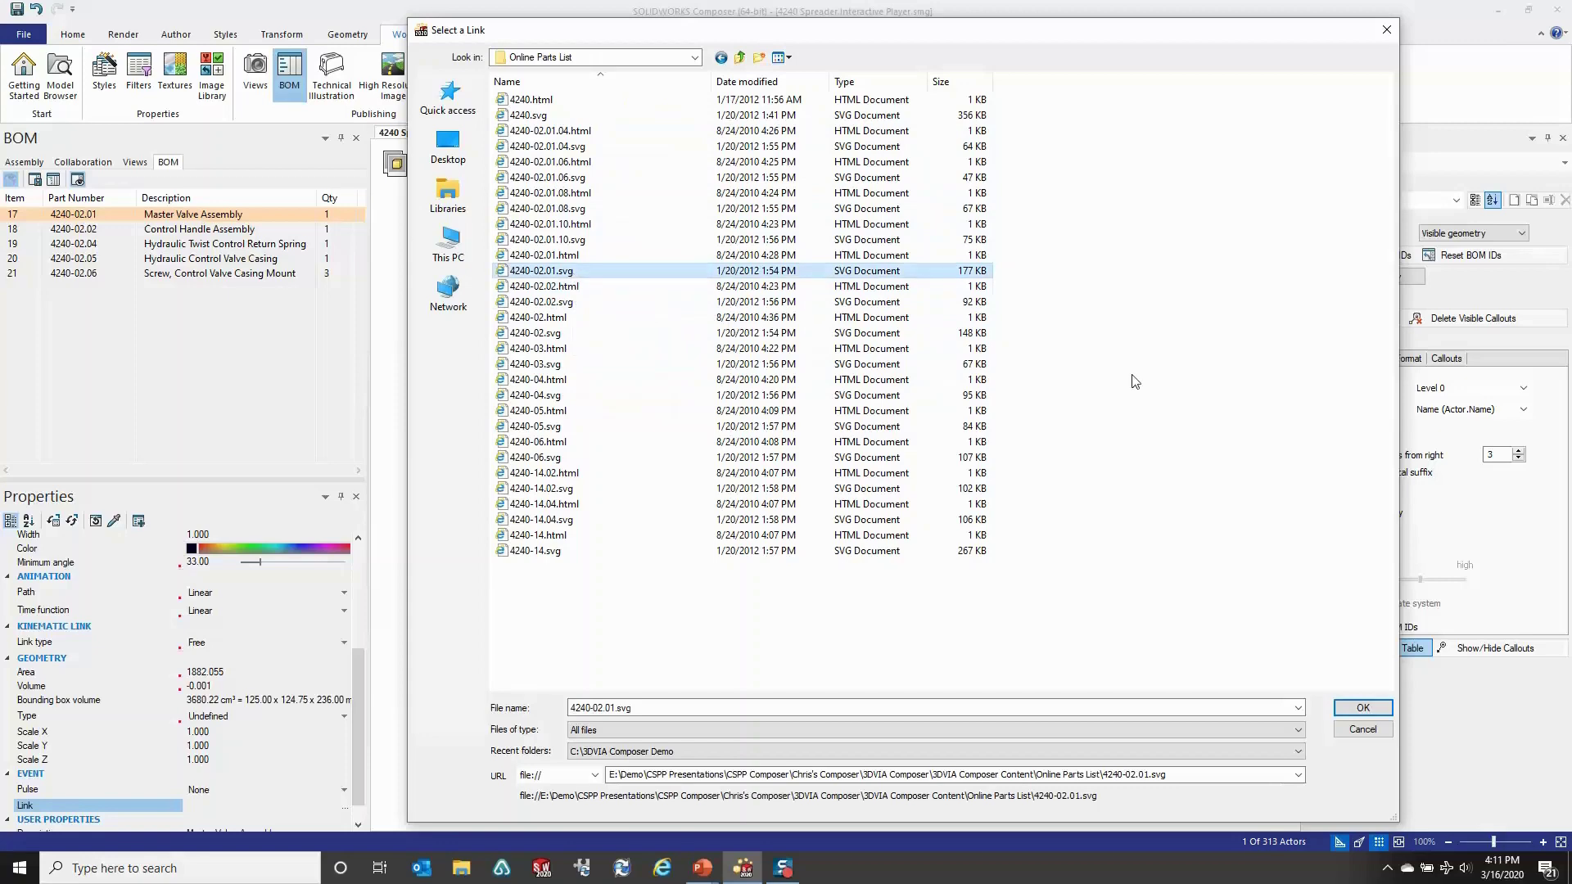
{"action": "left_click", "coordinate": [1363, 707]}
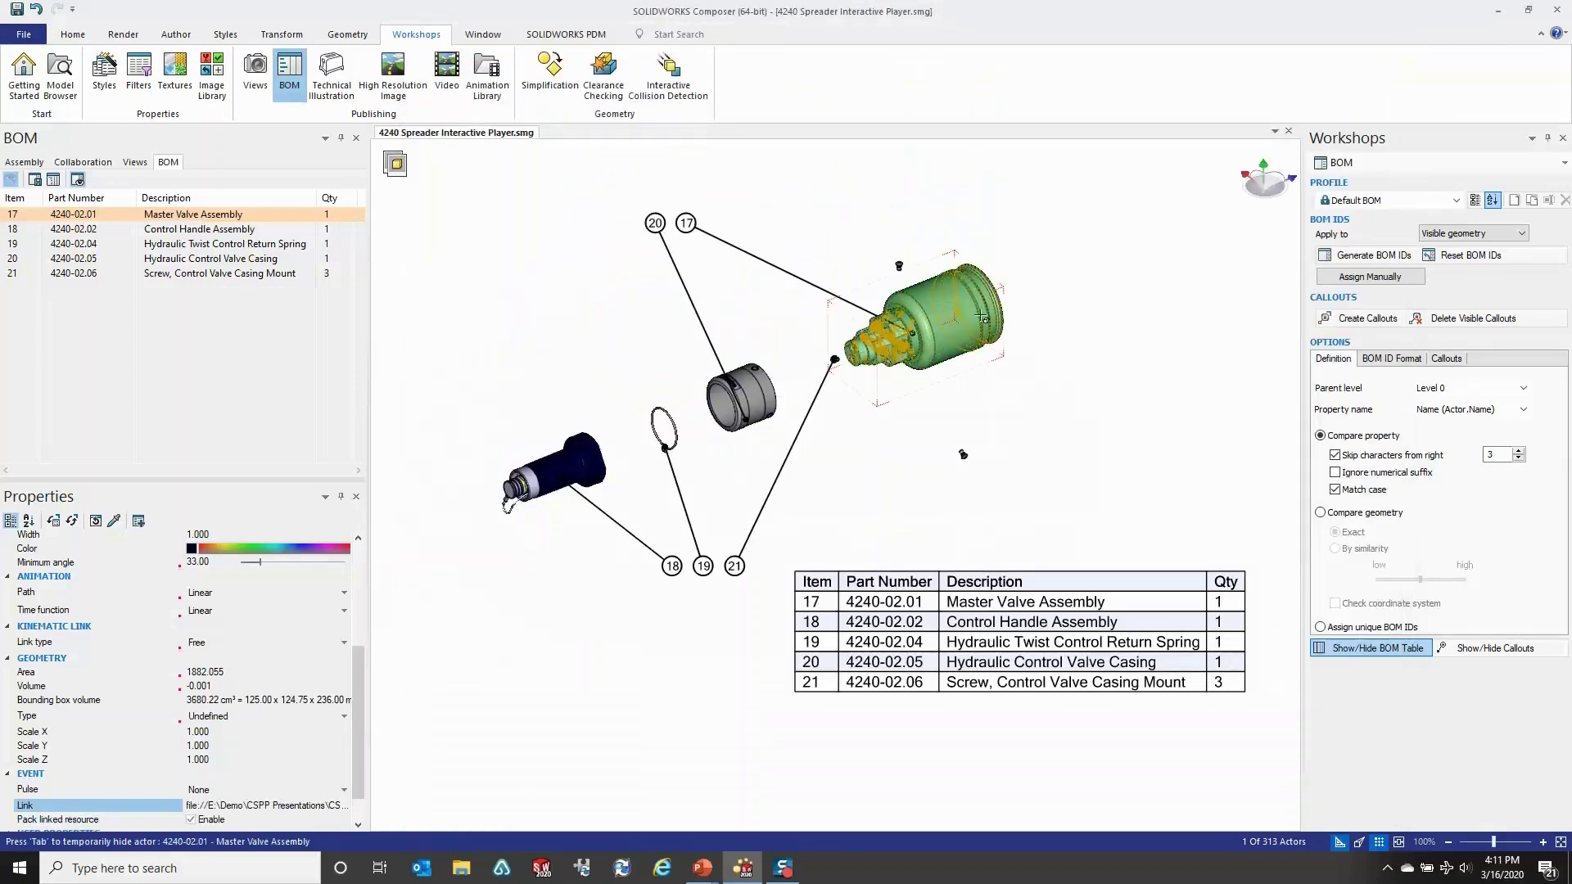
{"action": "left_click", "coordinate": [482, 235]}
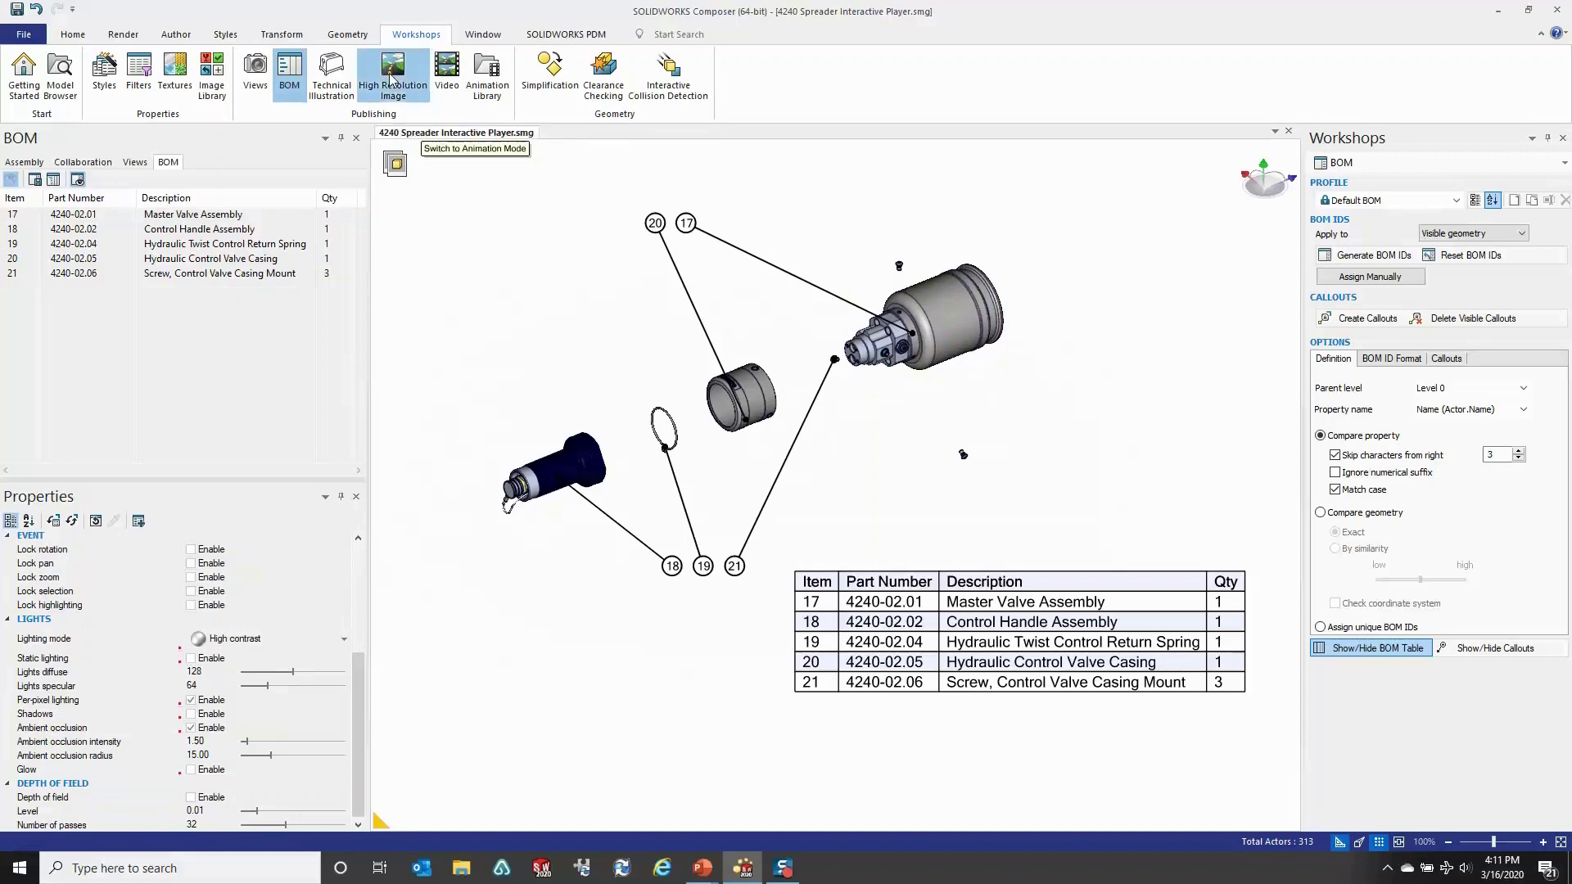
Preview the exploded parts list as a vector technical illustration and allow its blocked content in the browser.
{"action": "left_click", "coordinate": [392, 80]}
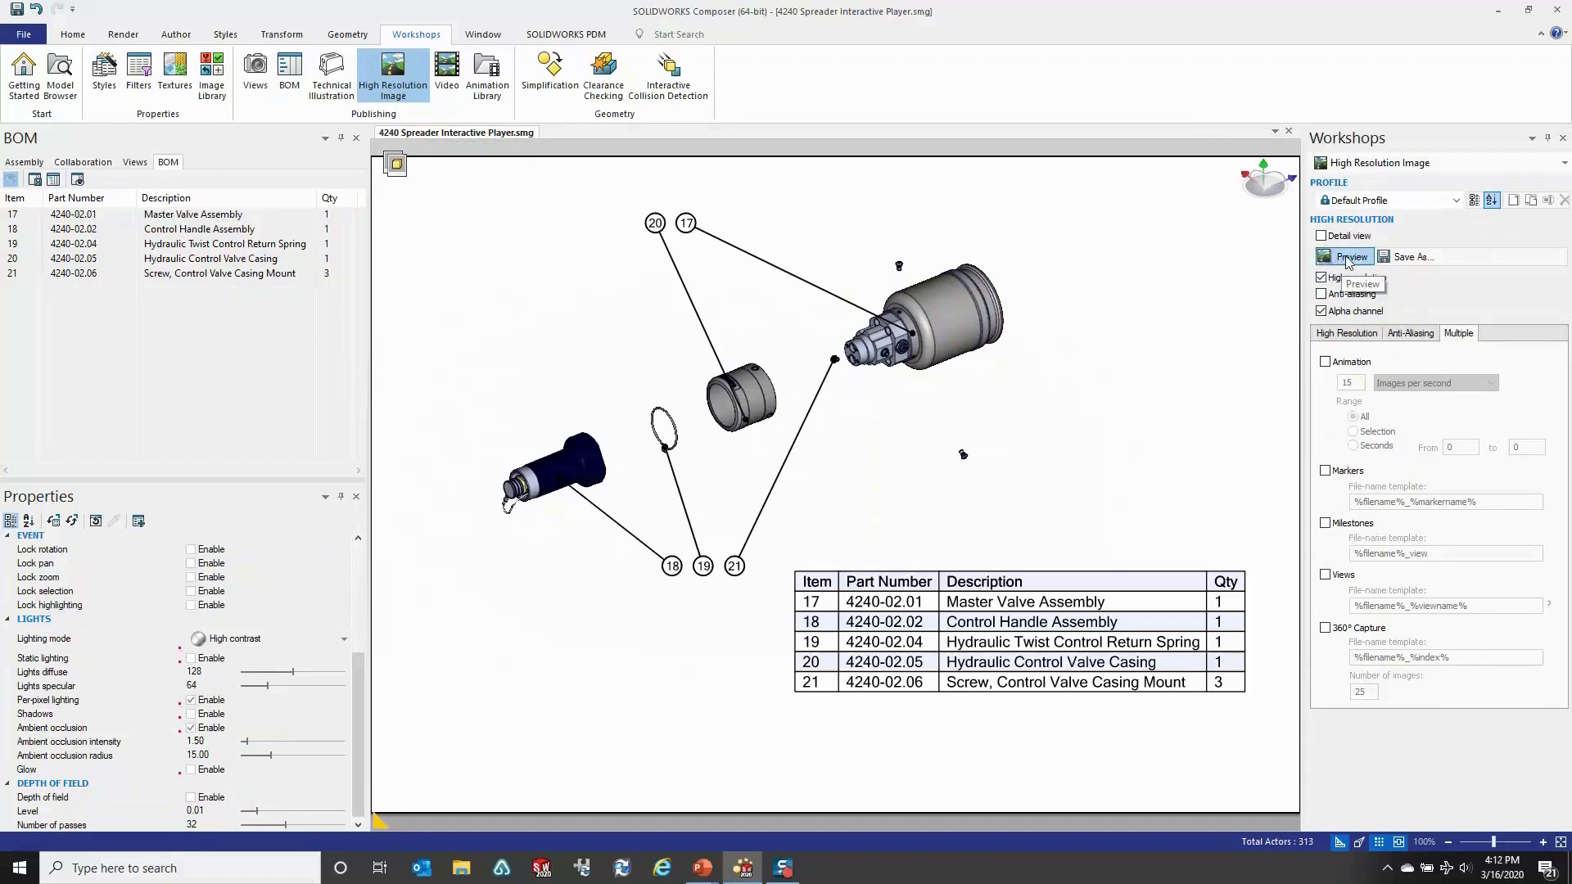
{"action": "left_click", "coordinate": [331, 74]}
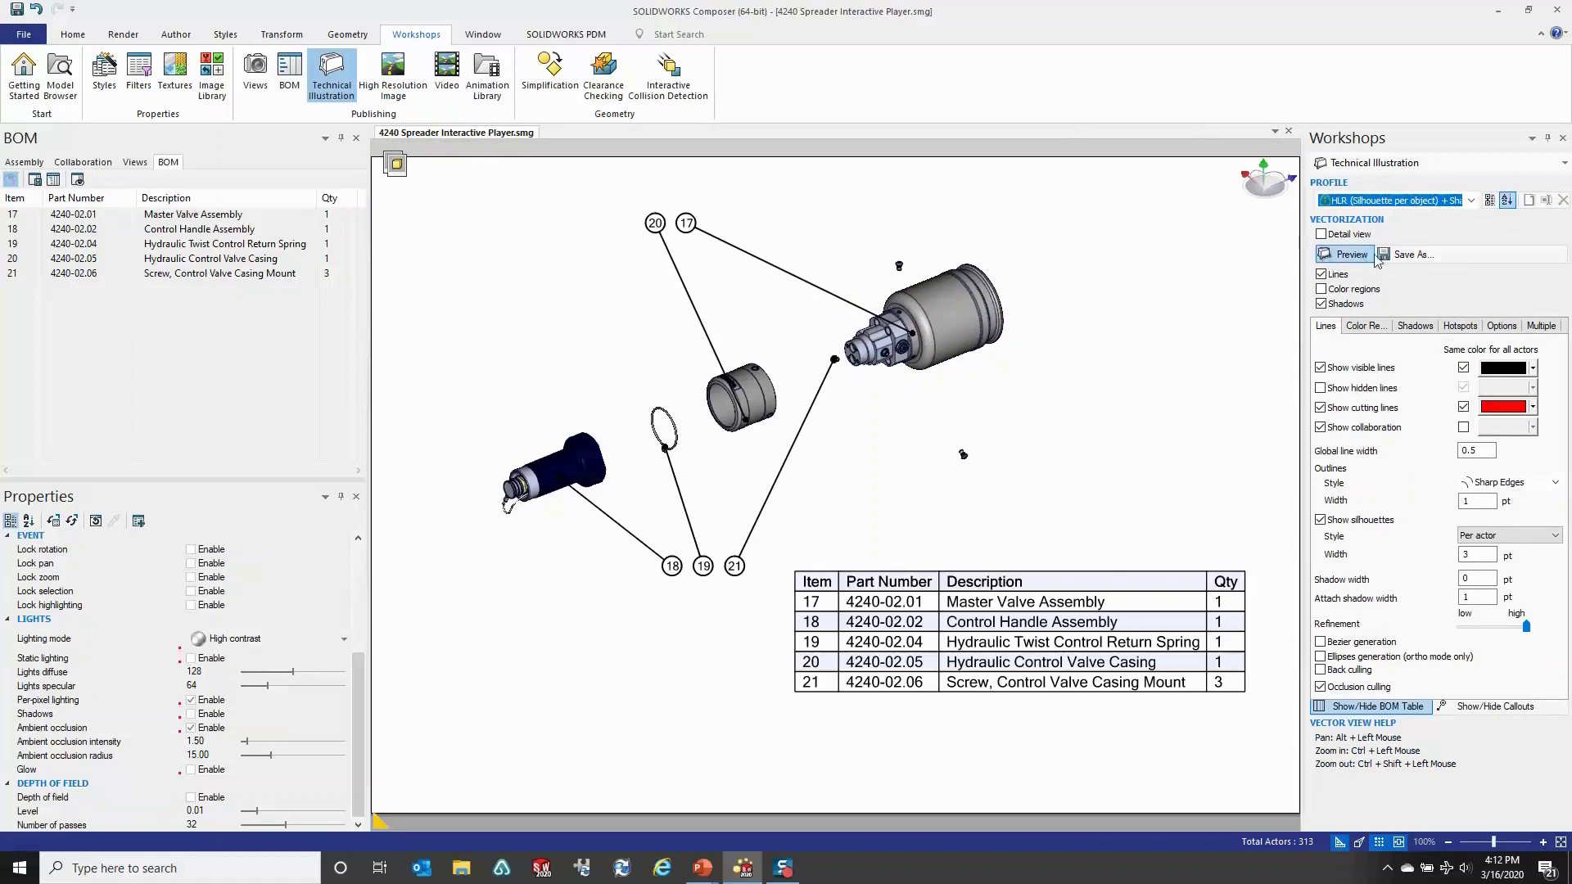
{"action": "left_click", "coordinate": [1334, 257]}
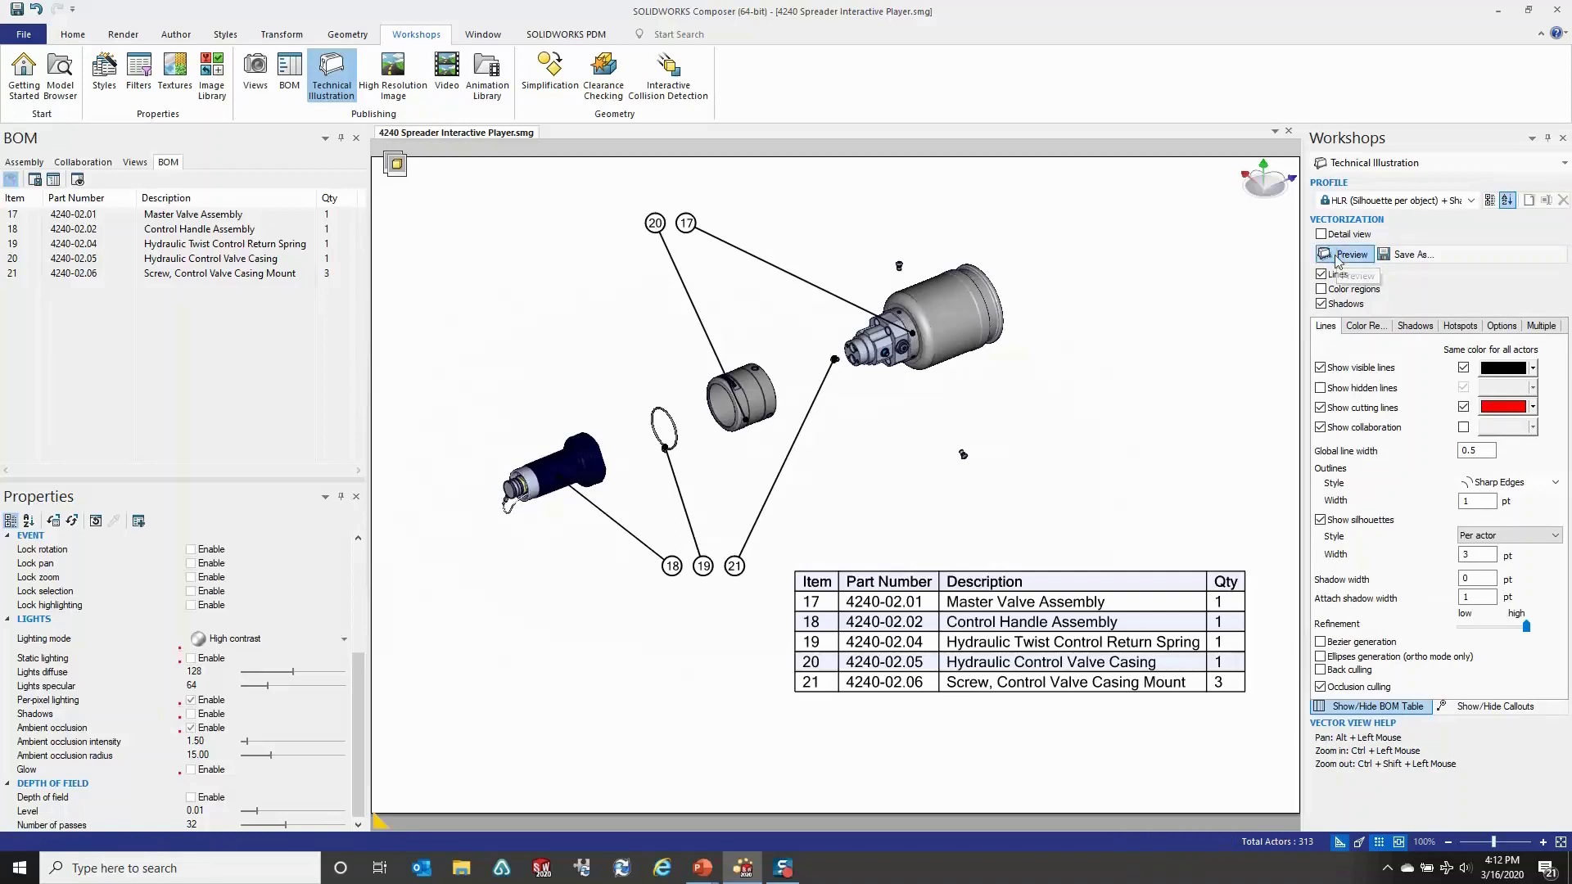
{"action": "left_click_drag", "start_coordinate": [1571, 110], "coordinate": [781, 2]}
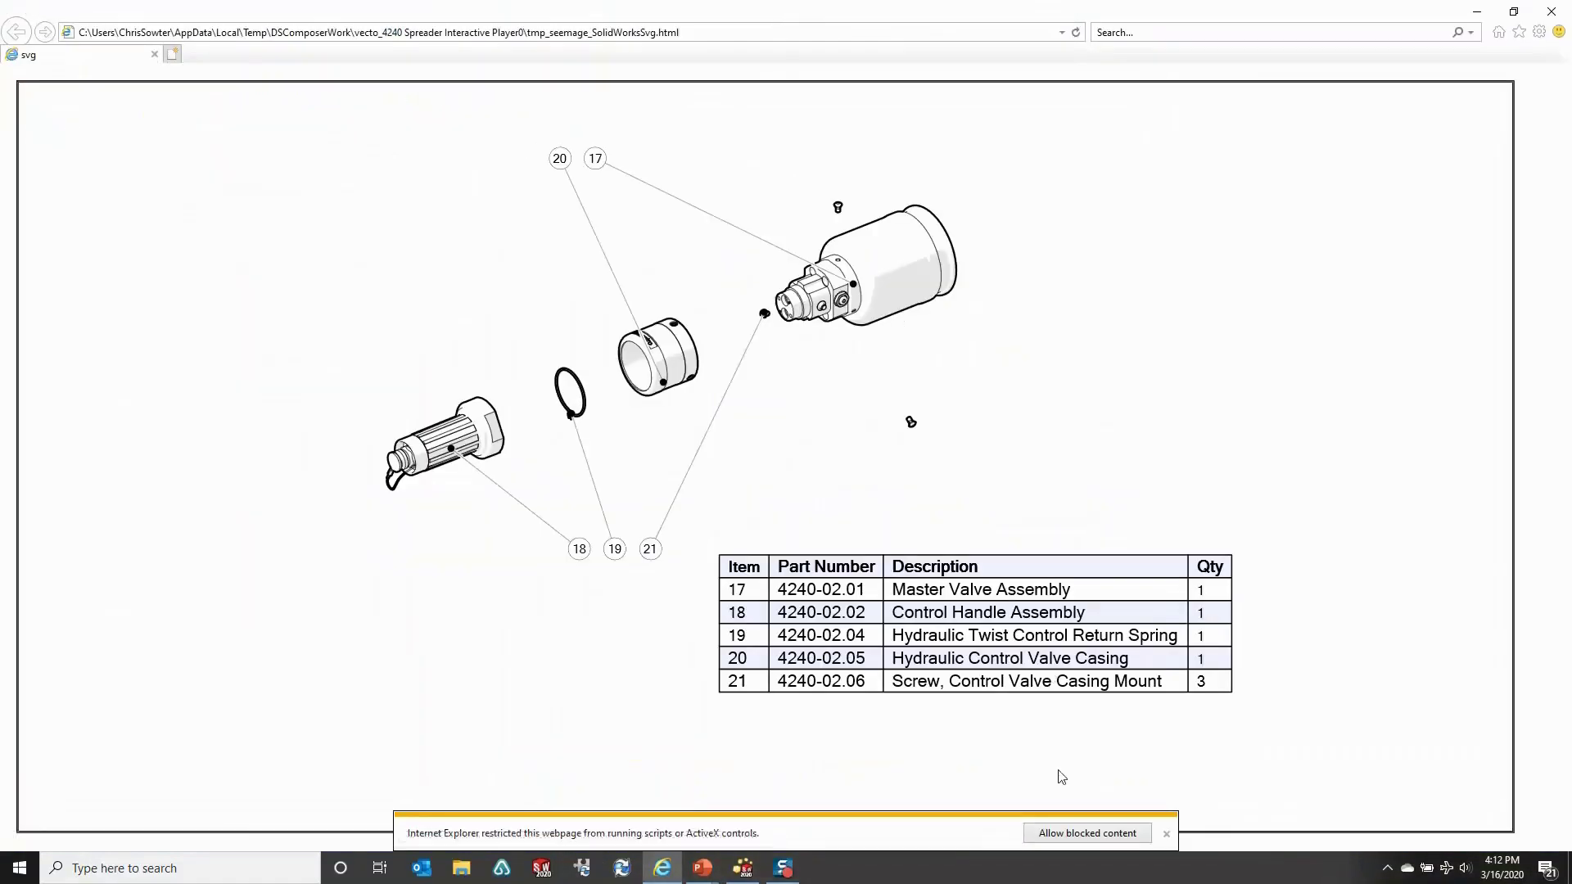
{"action": "left_click", "coordinate": [1067, 832]}
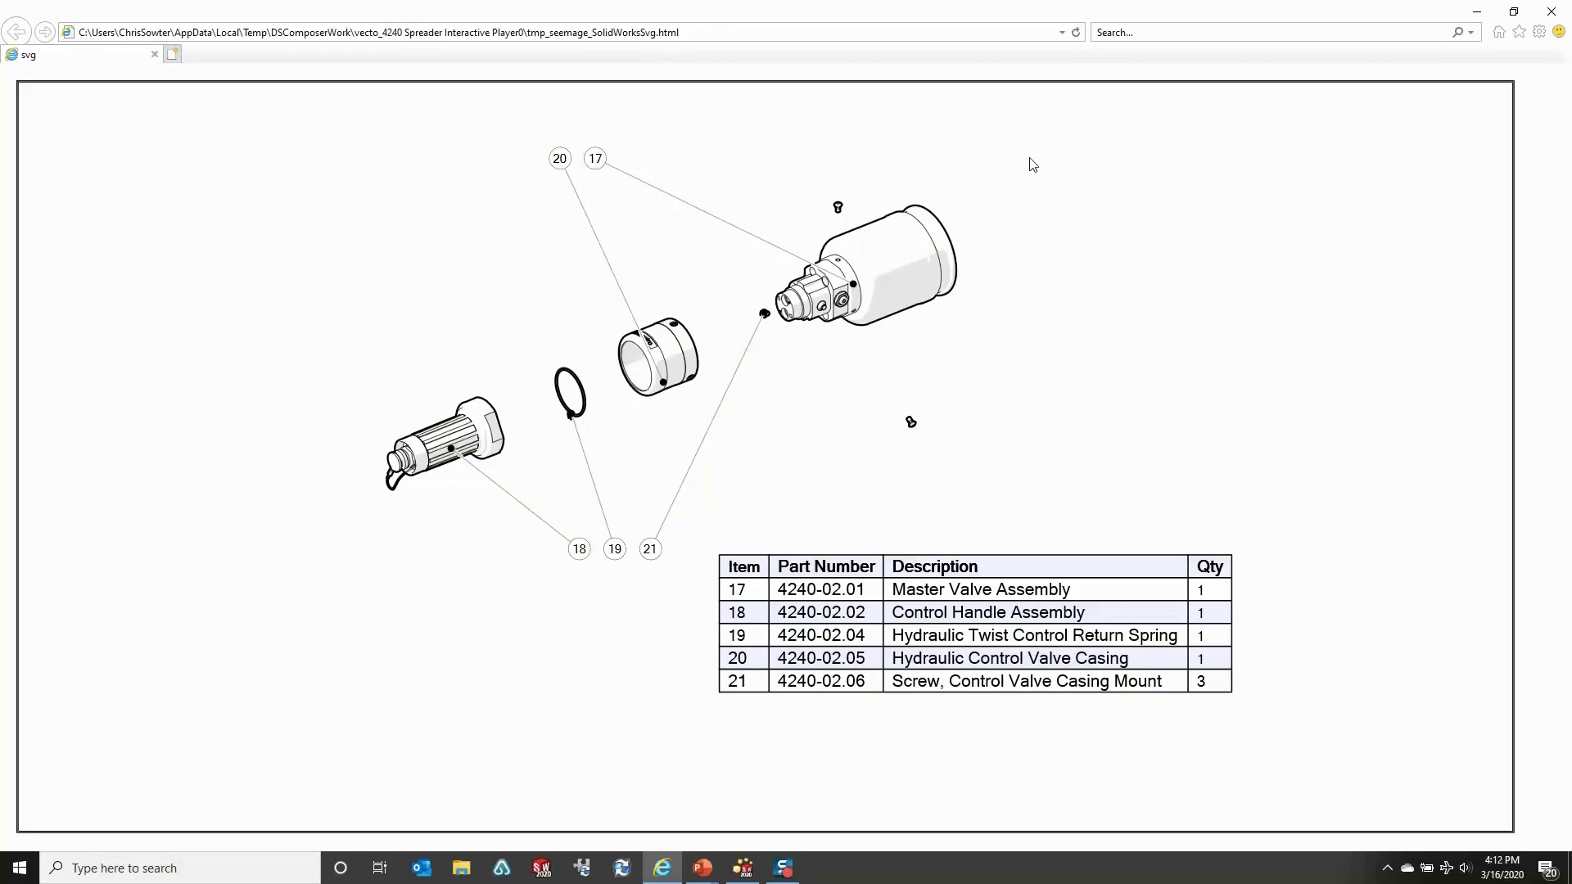
Test the preview's links through the Master Valve Assembly and Inlet Flow Valve Assembly, return to the first illustration and close the browser.
{"action": "left_click", "coordinate": [869, 270]}
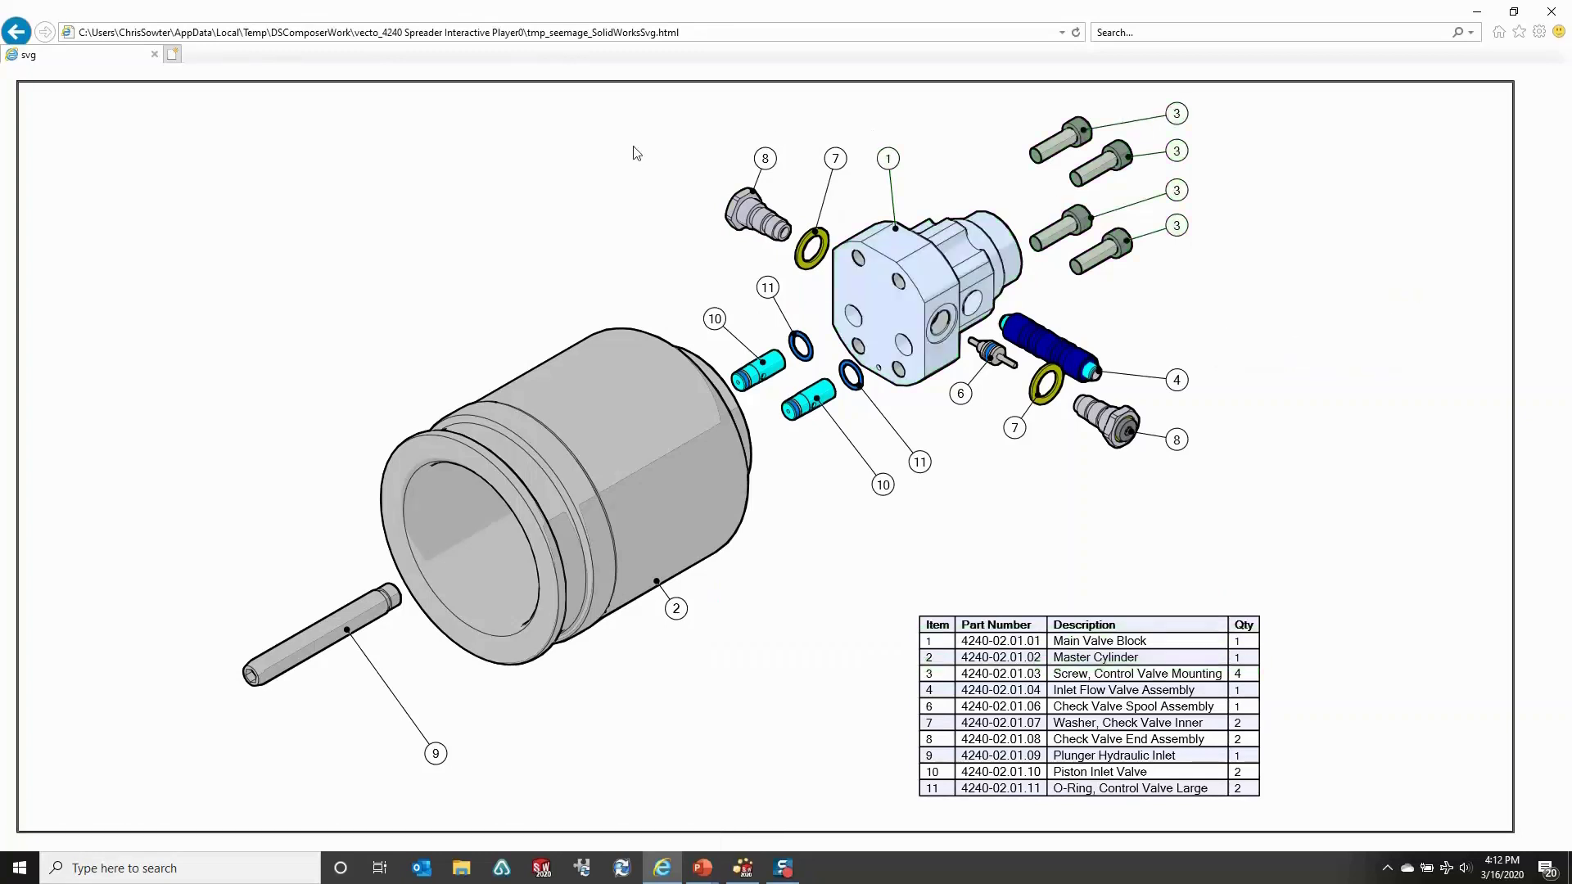
{"action": "left_click", "coordinate": [1084, 361]}
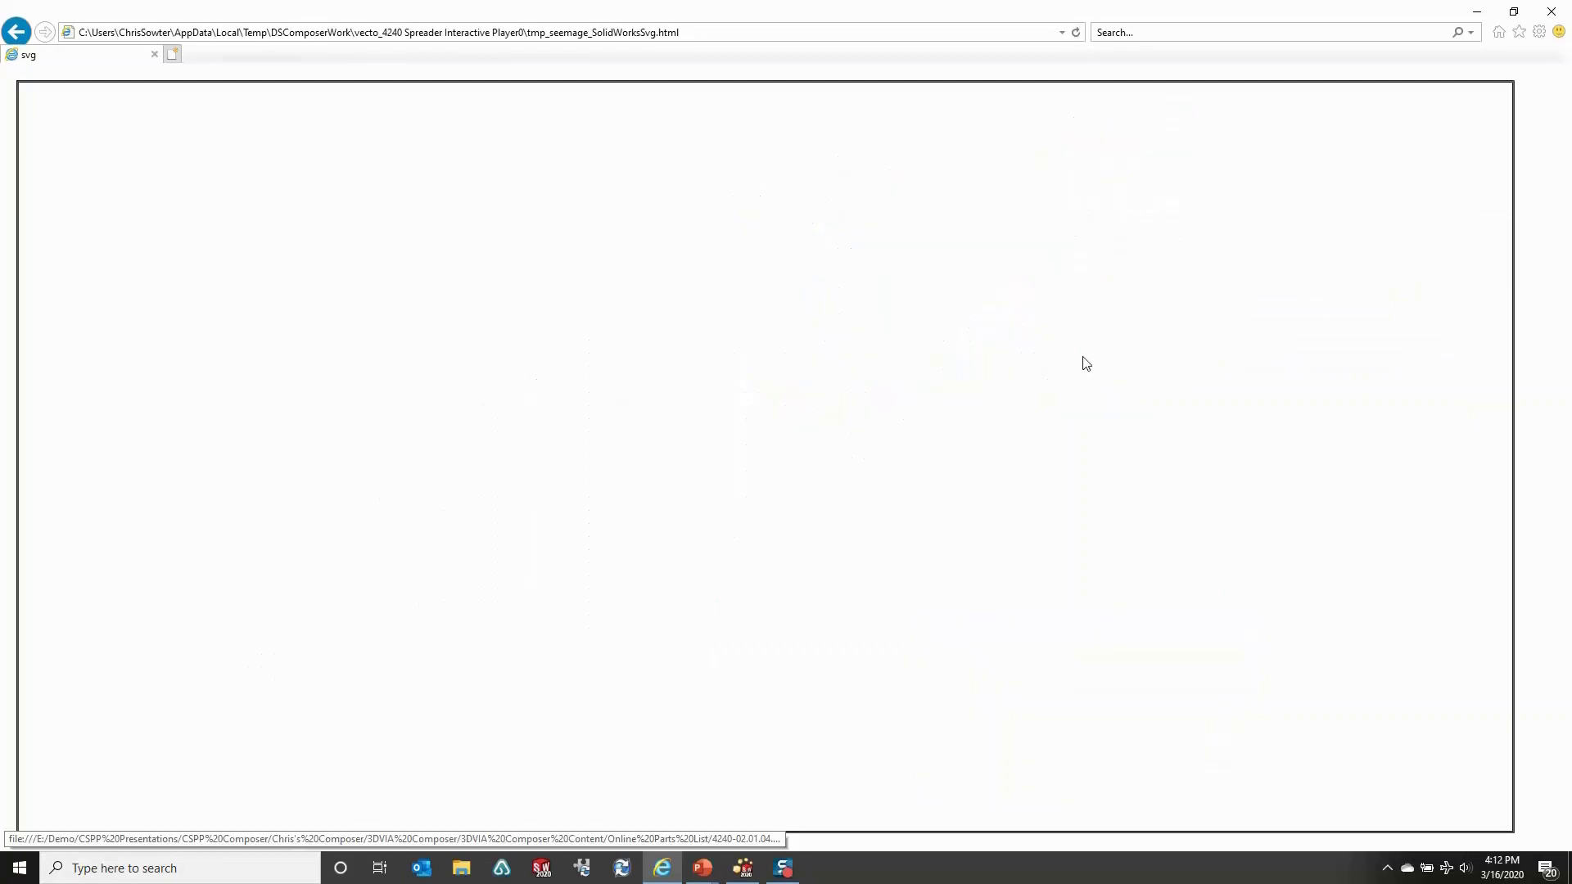
{"action": "left_click", "coordinate": [14, 32]}
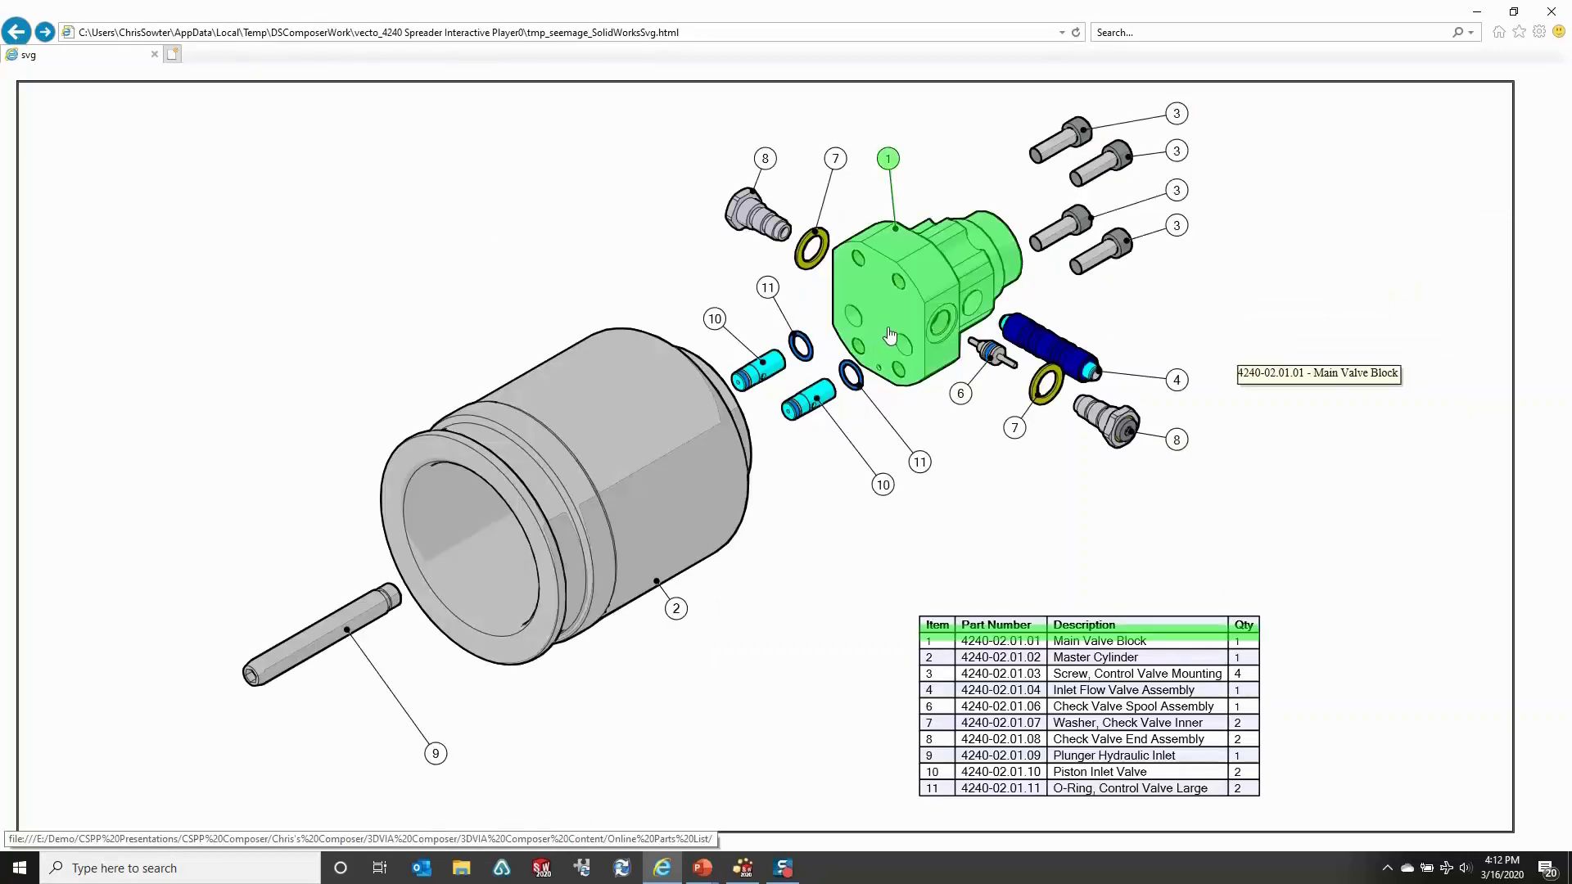
{"action": "left_click", "coordinate": [18, 33]}
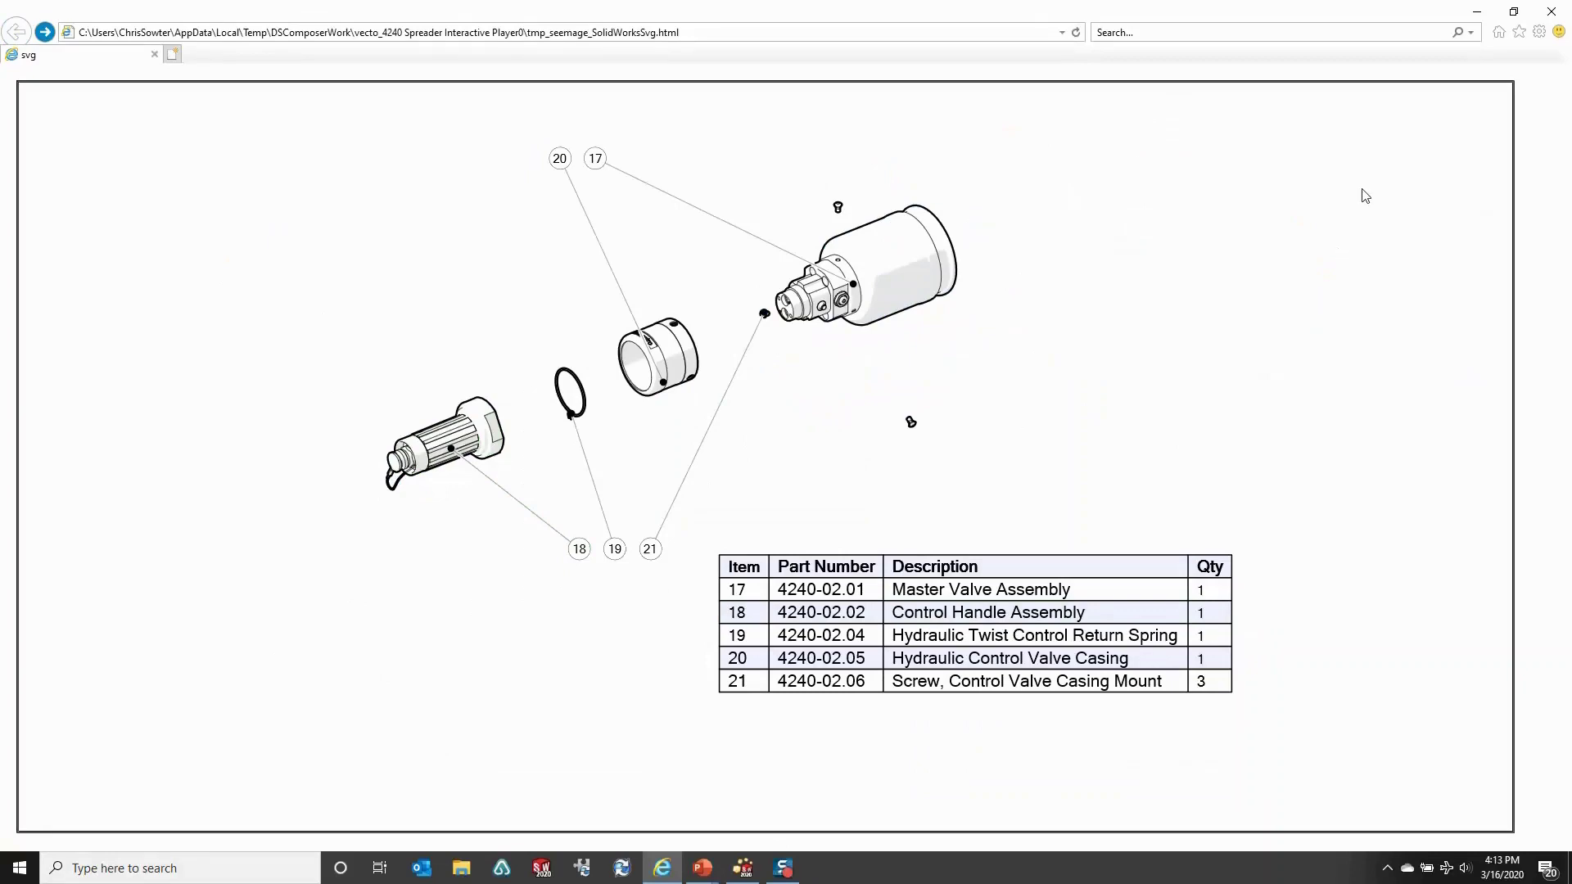
{"action": "left_click", "coordinate": [1550, 11]}
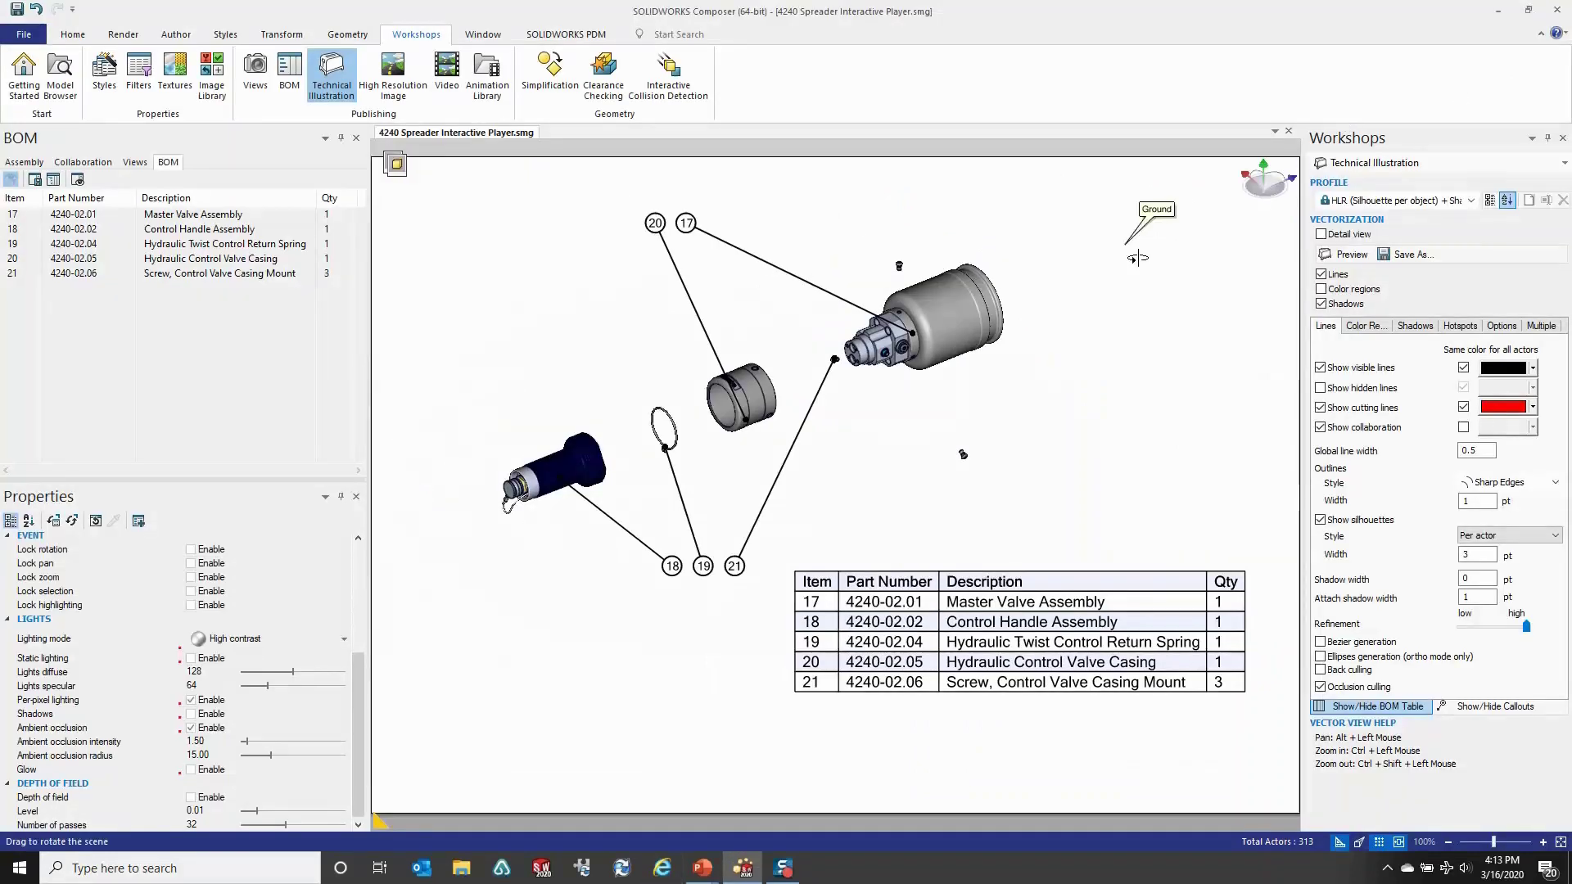
Show the Master View of the complete spreader and close the Workshops pane.
{"action": "left_click", "coordinate": [133, 163]}
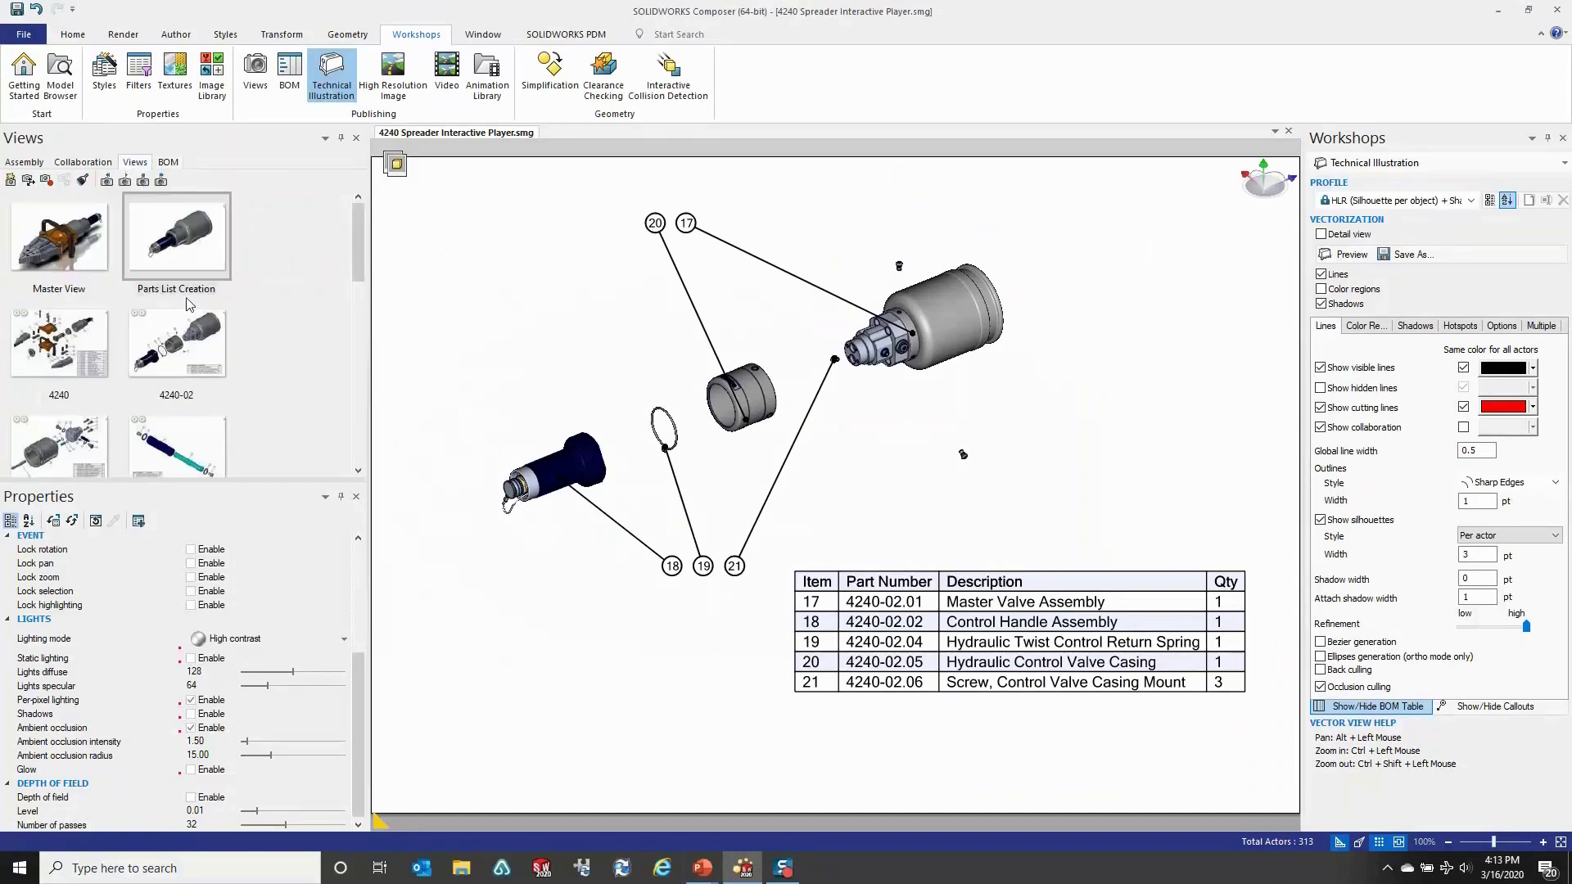
{"action": "left_click", "coordinate": [33, 228]}
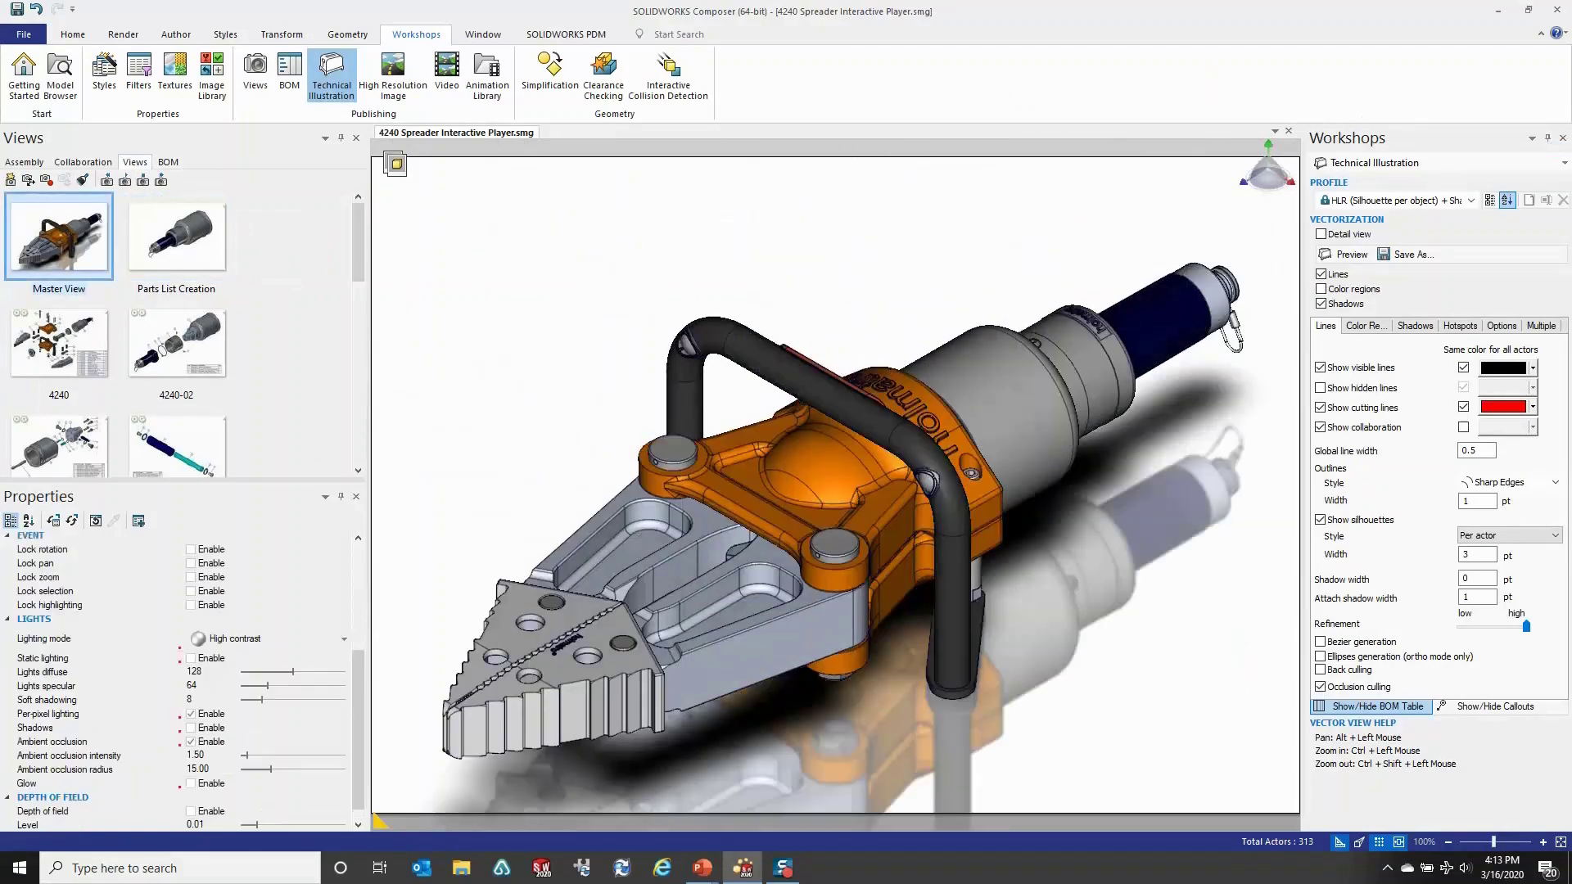
{"action": "left_click", "coordinate": [1563, 138]}
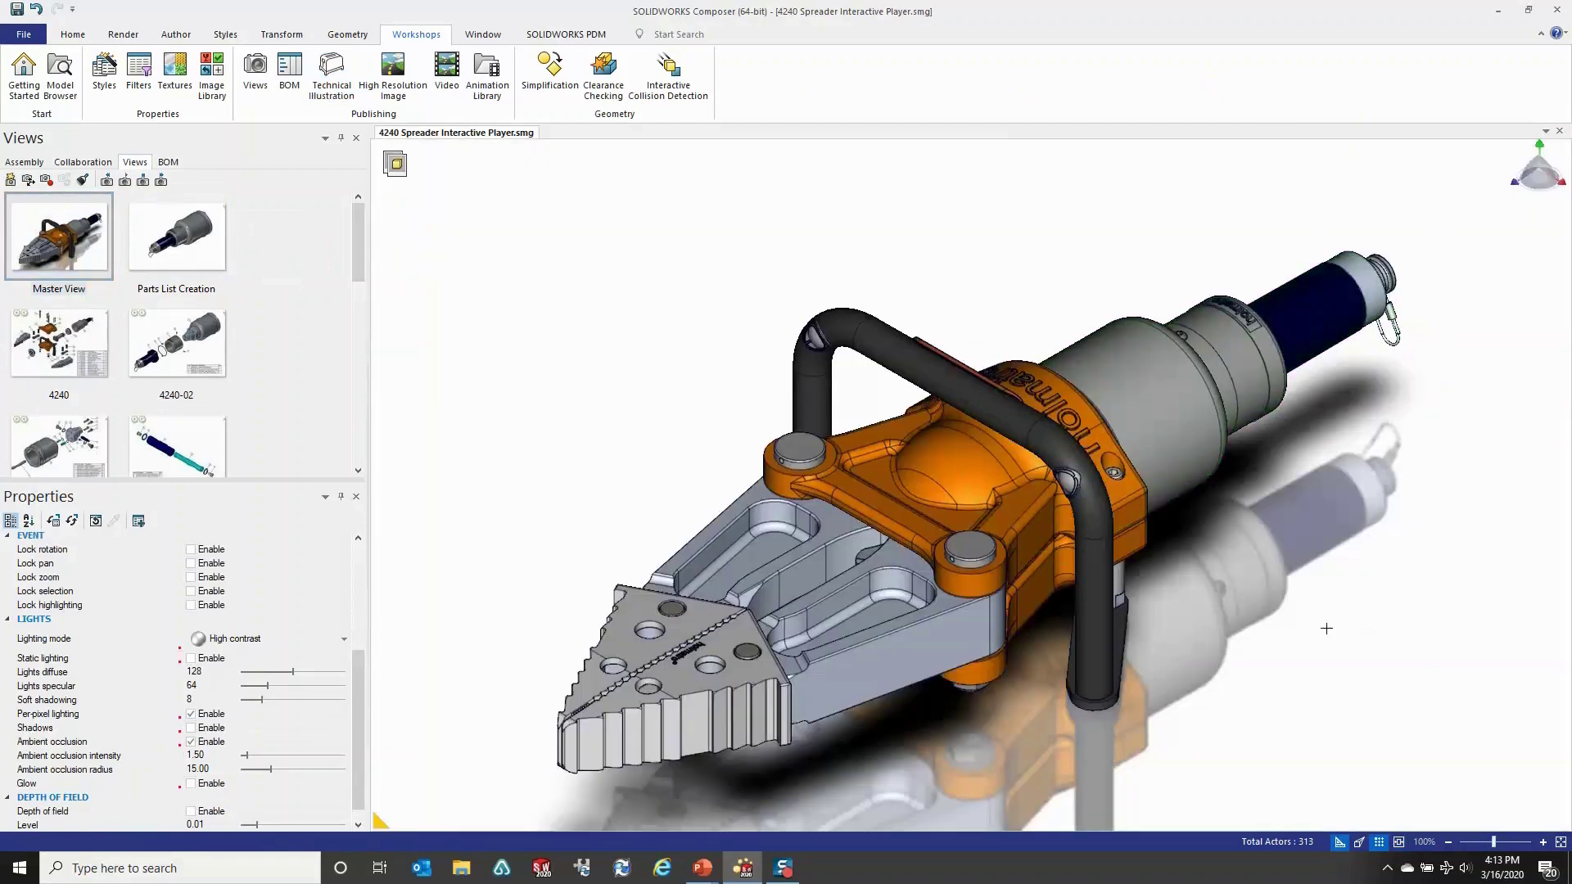
{"action": "left_click_drag", "start_coordinate": [1281, 639], "coordinate": [1290, 647]}
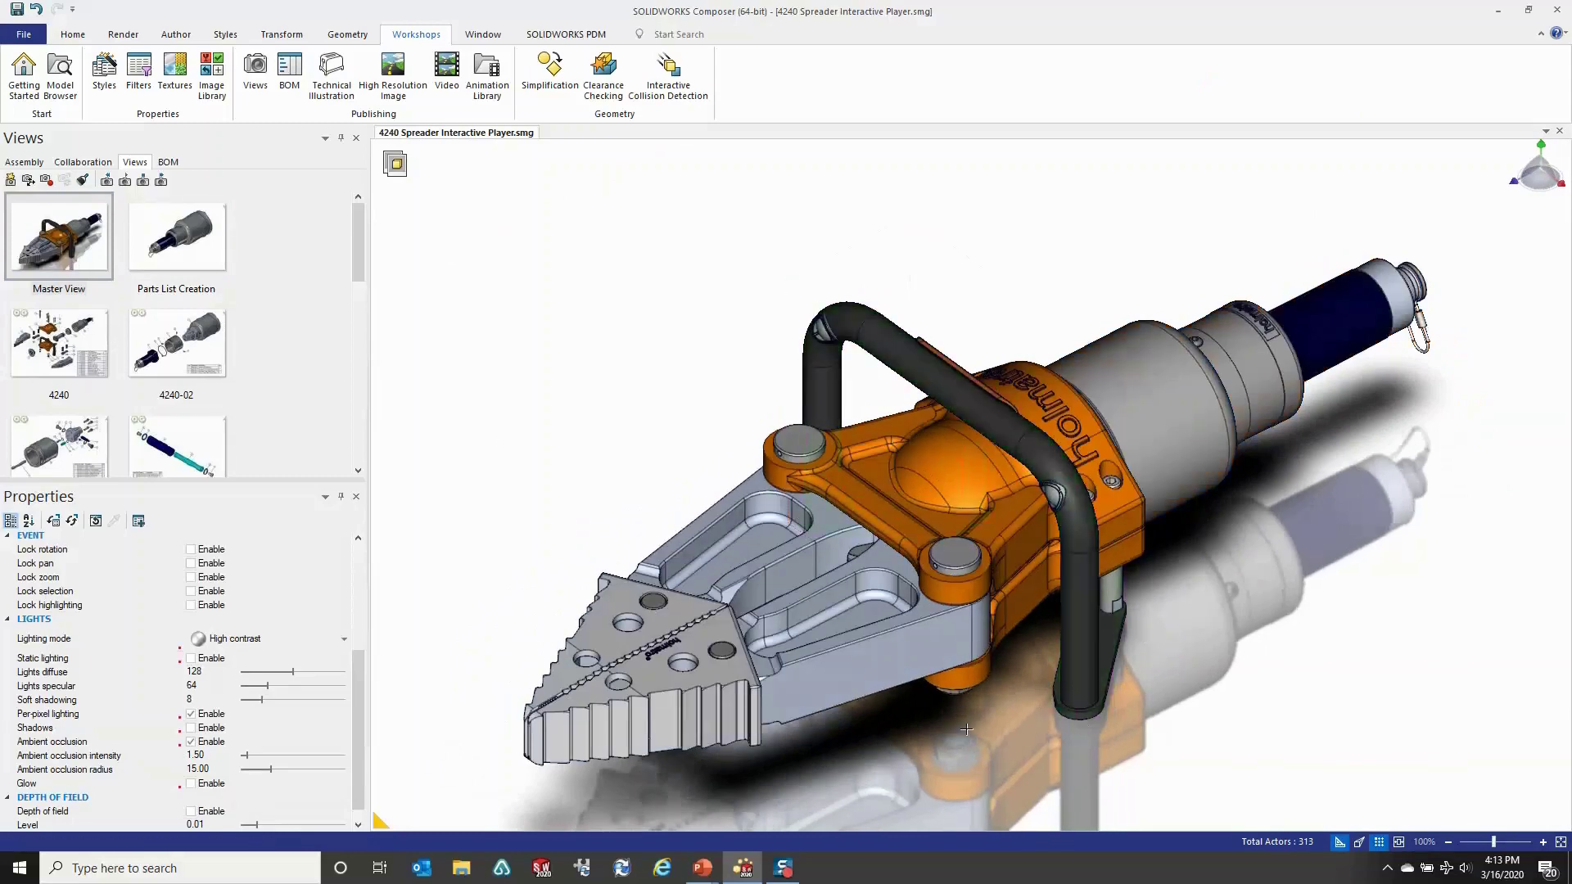
Inspect the spreader with the Digger magnifier, moving its center of interest onto the grey cylinder, and hide the magnifier.
{"action": "left_click", "coordinate": [120, 36]}
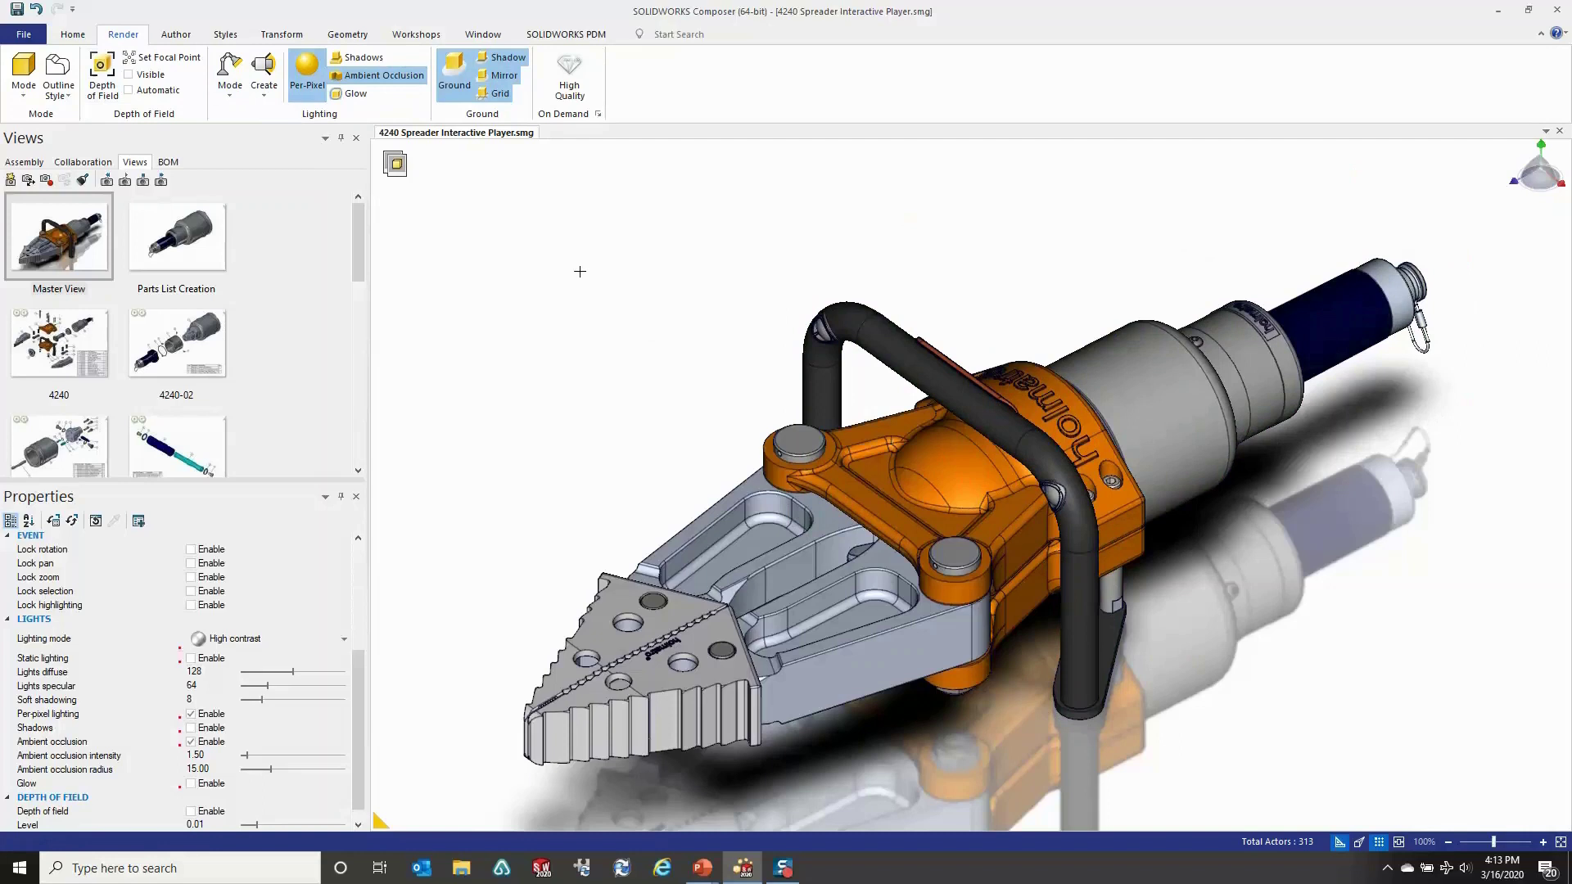
{"action": "left_click_drag", "start_coordinate": [360, 264], "coordinate": [380, 239]}
{"action": "key", "text": "space"}
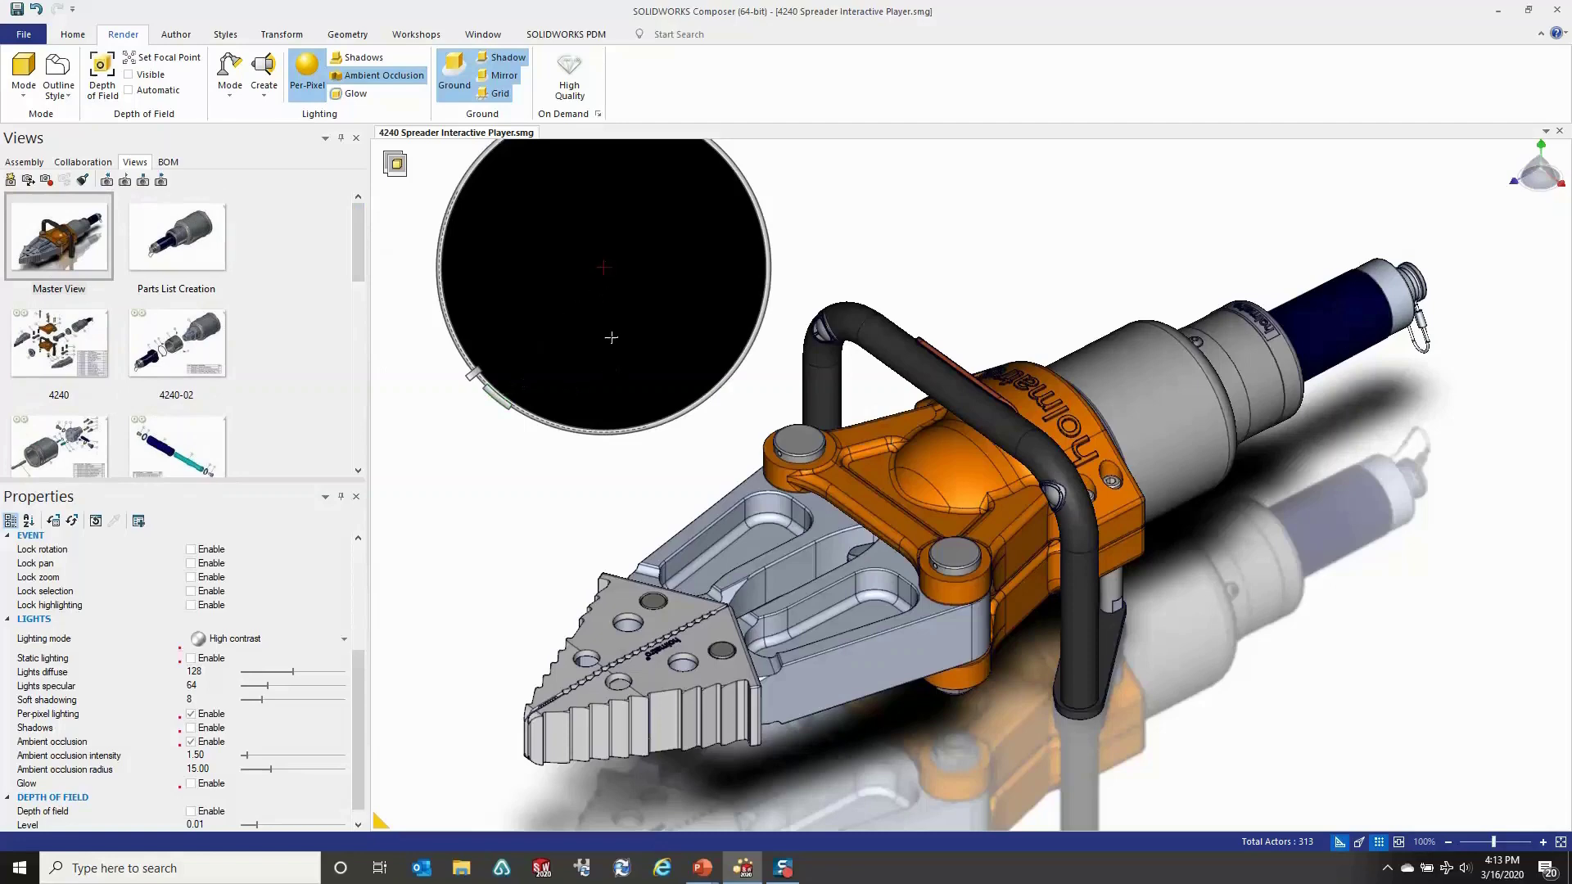
{"action": "scroll", "coordinate": [613, 338], "scroll_direction": "down", "scroll_amount": 2}
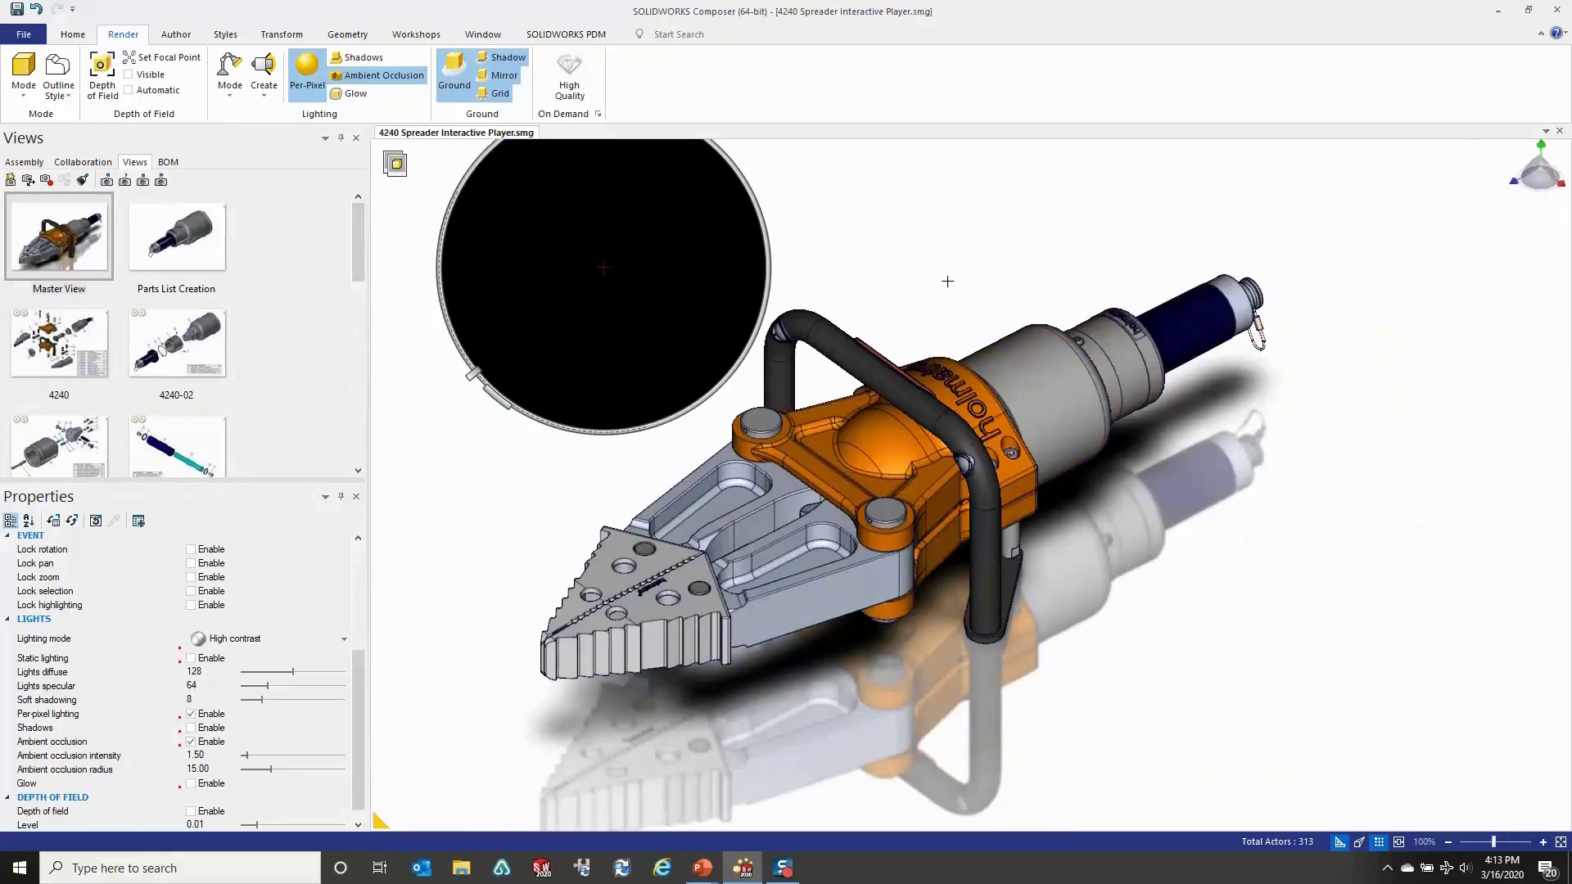
{"action": "key", "text": "space"}
{"action": "key", "text": "space"}
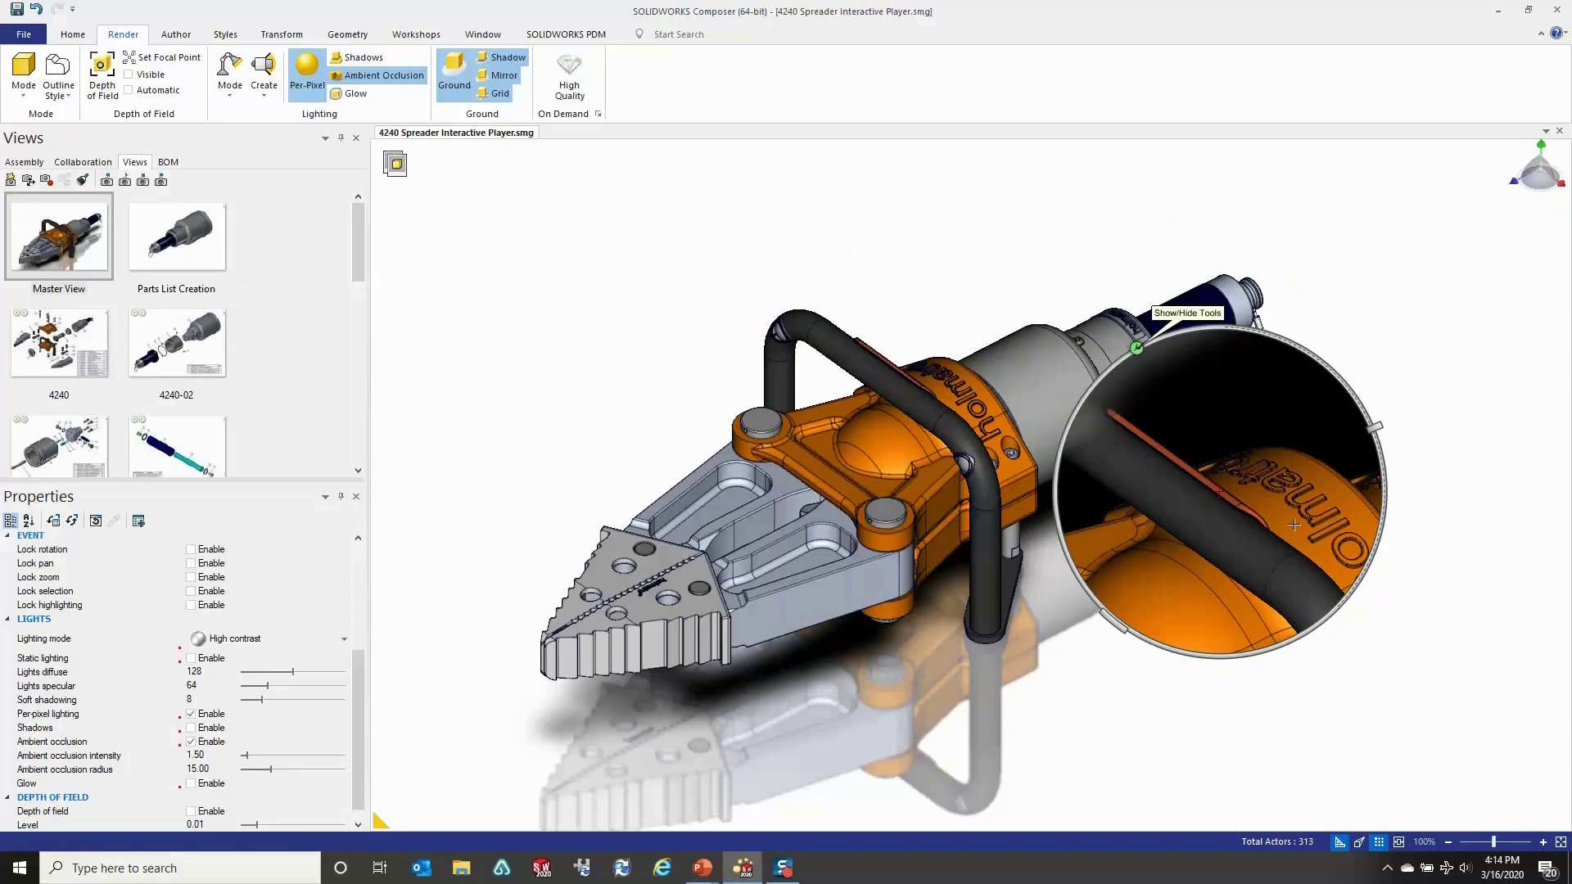
{"action": "left_click", "coordinate": [1136, 348]}
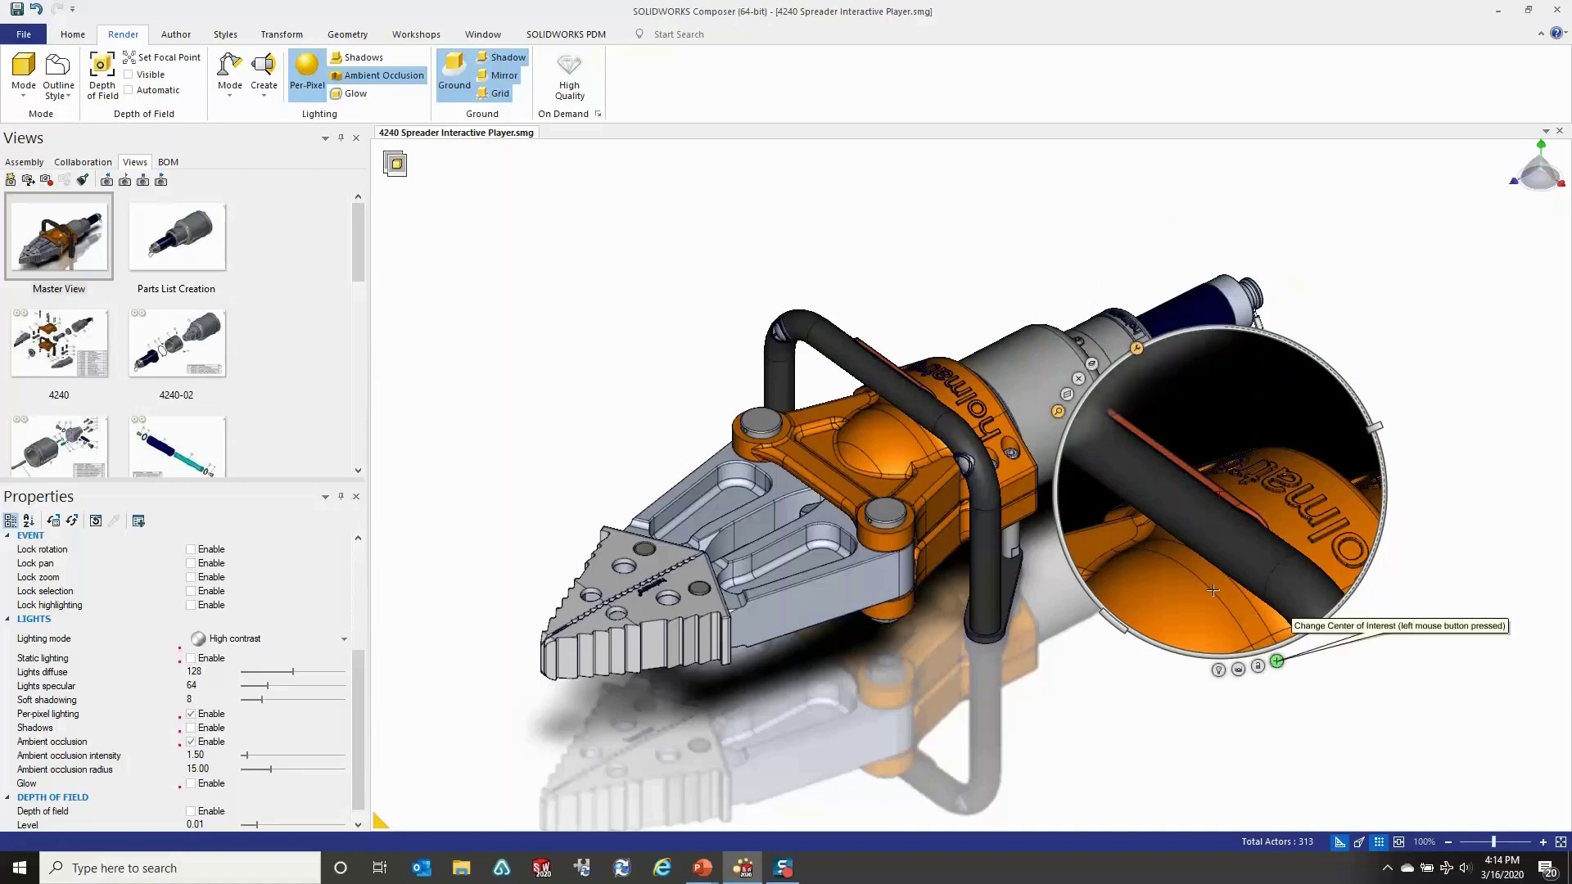
{"action": "left_click", "coordinate": [1037, 362]}
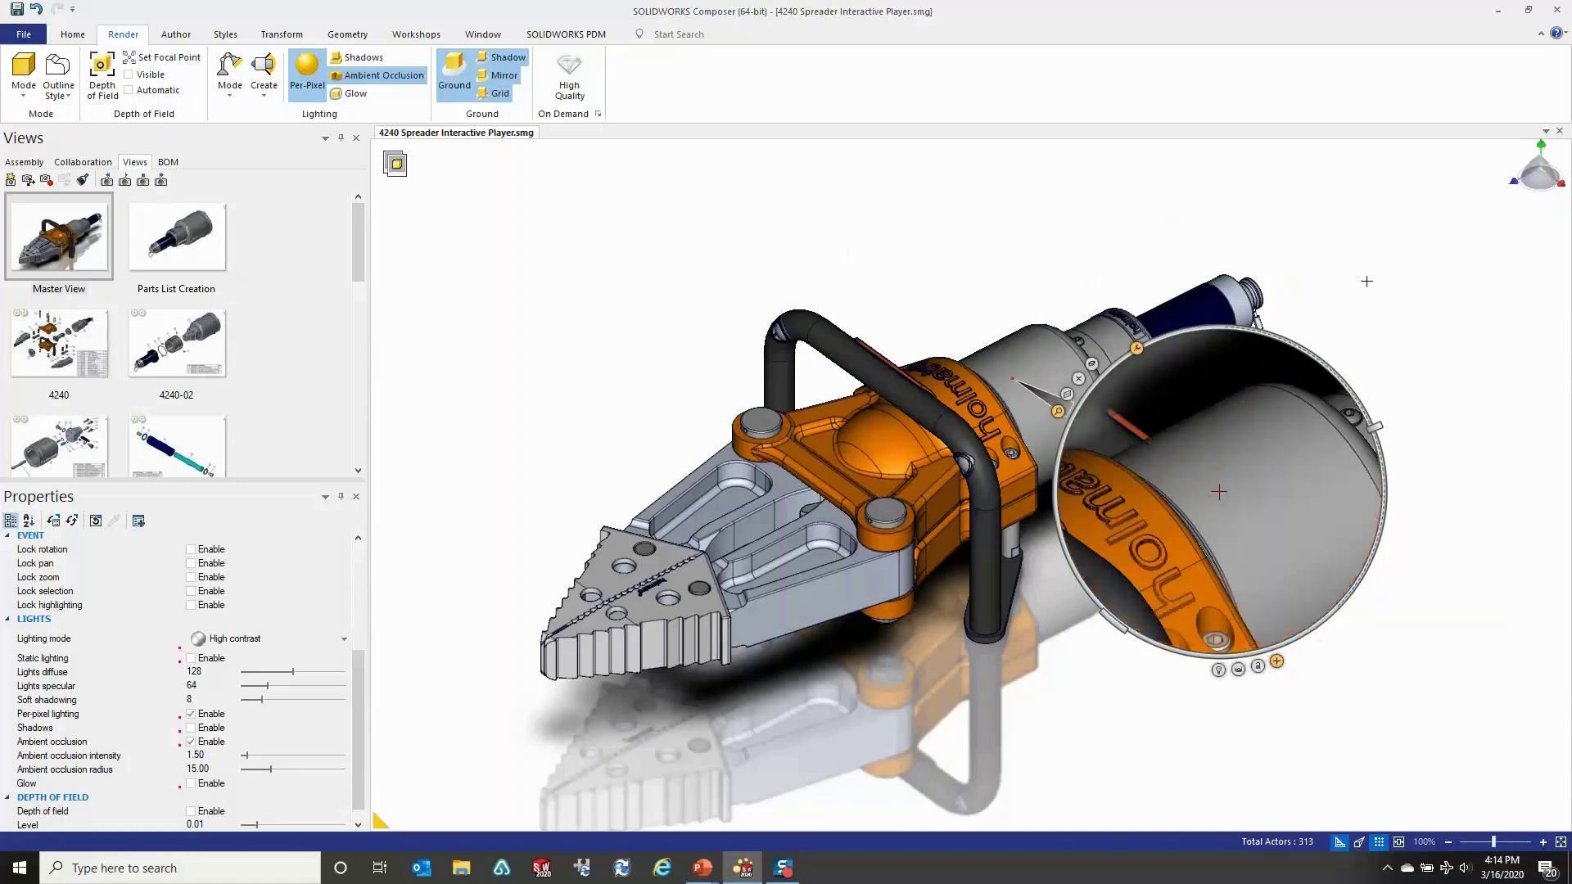
{"action": "key", "text": "space"}
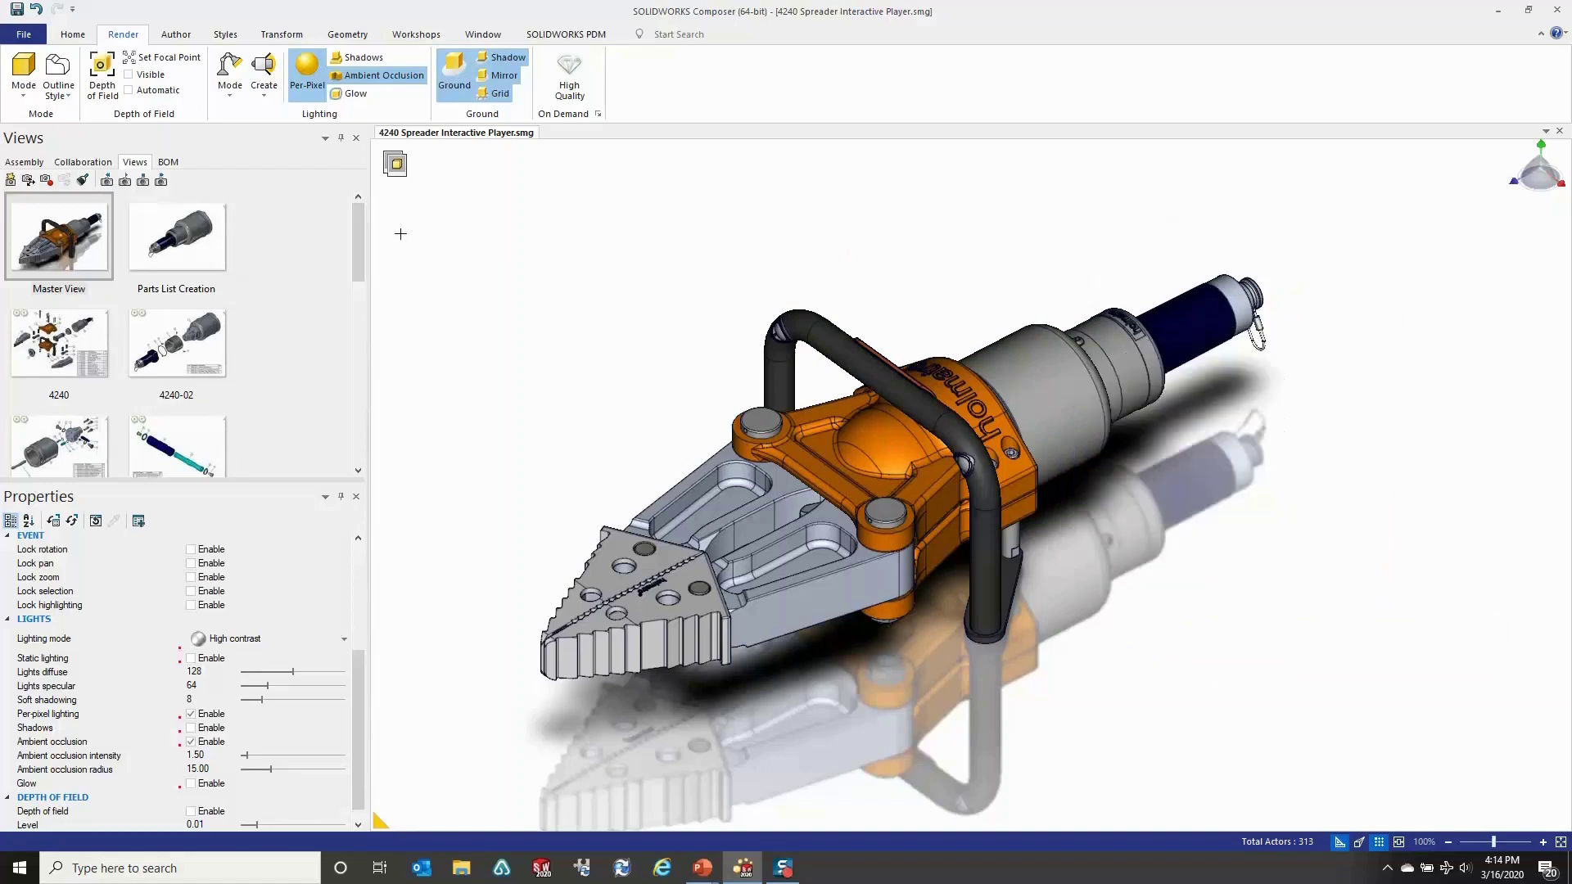
Show the 4240-02 view with the Digger and move its center of interest onto the master valve assembly's faceted block.
{"action": "left_click_drag", "start_coordinate": [356, 265], "coordinate": [402, 269]}
{"action": "left_click", "coordinate": [34, 329]}
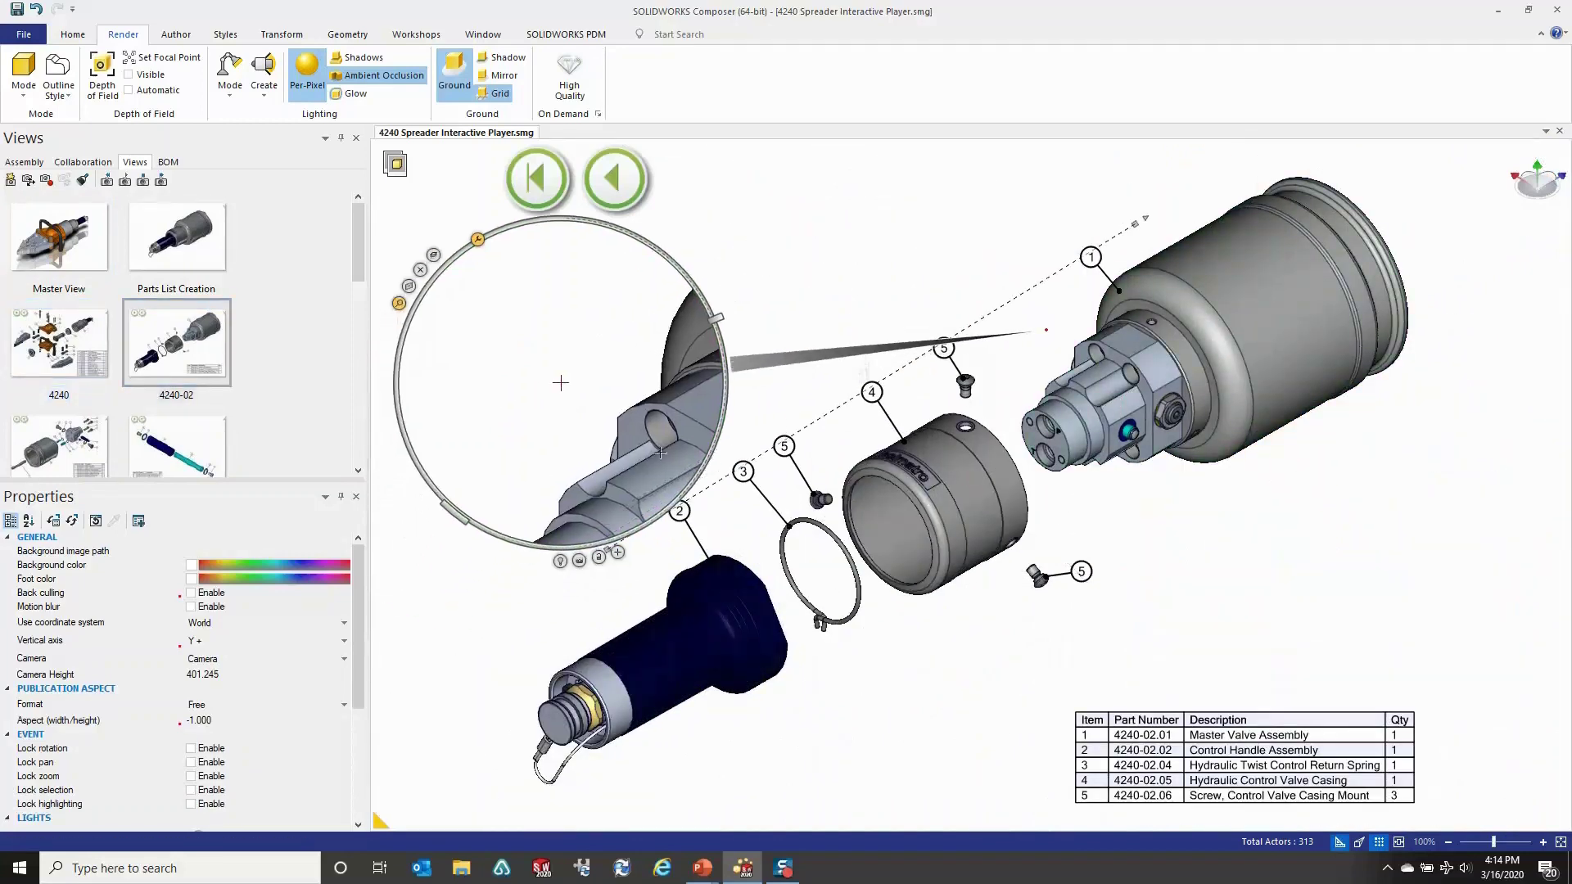
{"action": "left_click_drag", "start_coordinate": [619, 552], "coordinate": [1132, 373]}
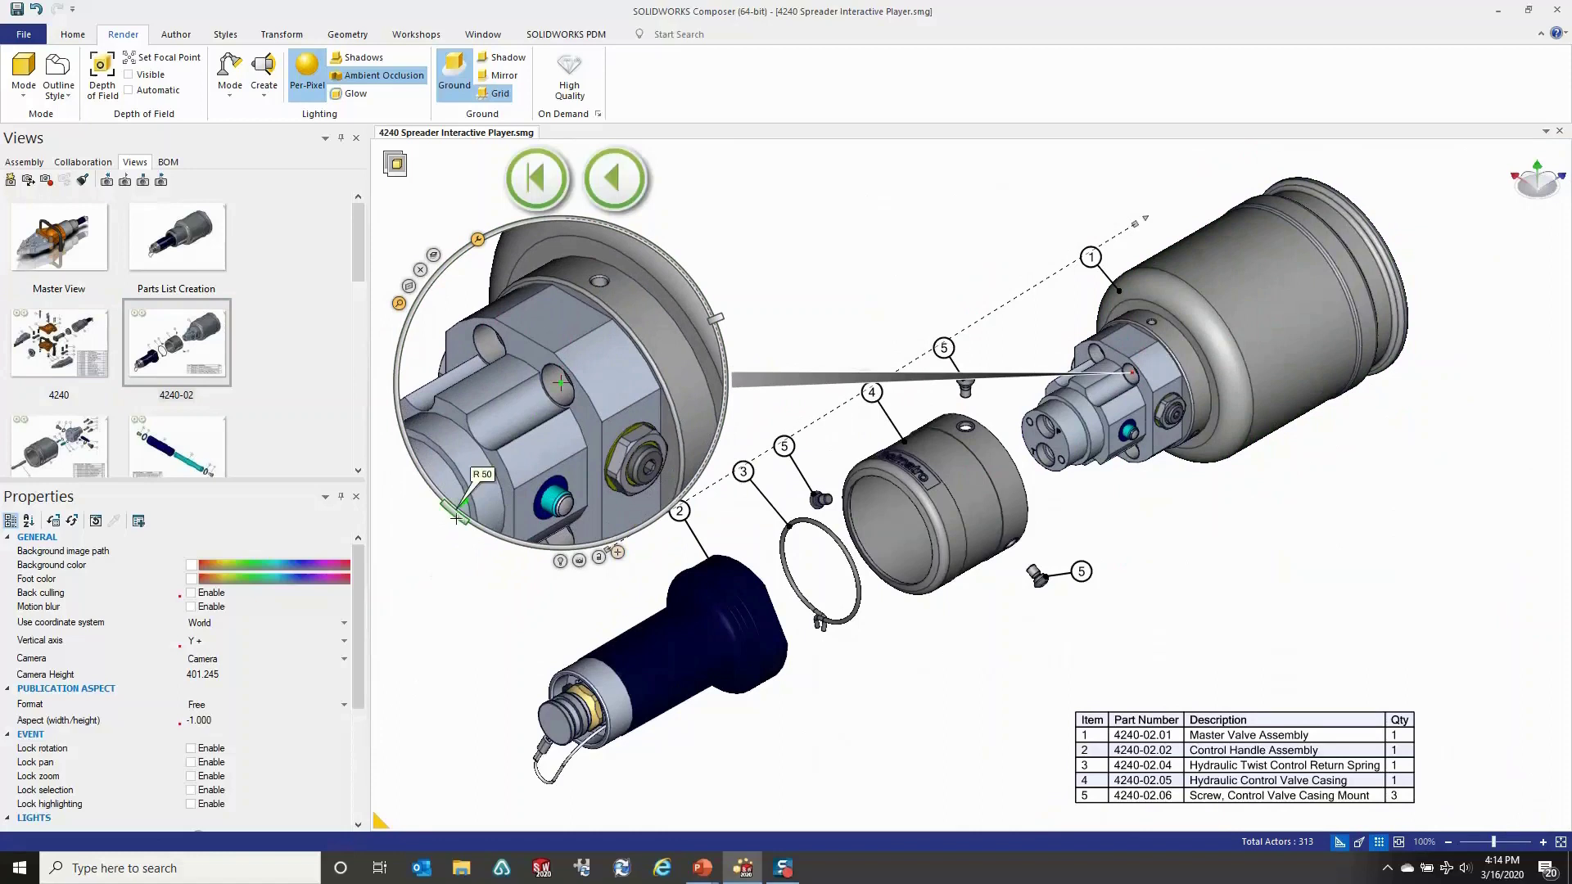
Enlarge the Digger's circle slightly and reduce its magnification to show more of the master valve assembly.
{"action": "mouse_move", "coordinate": [456, 513]}
{"action": "left_mouse_down"}
{"action": "mouse_move", "coordinate": [447, 533]}
{"action": "mouse_move", "coordinate": [473, 505]}
{"action": "mouse_move", "coordinate": [470, 538]}
{"action": "left_mouse_up"}
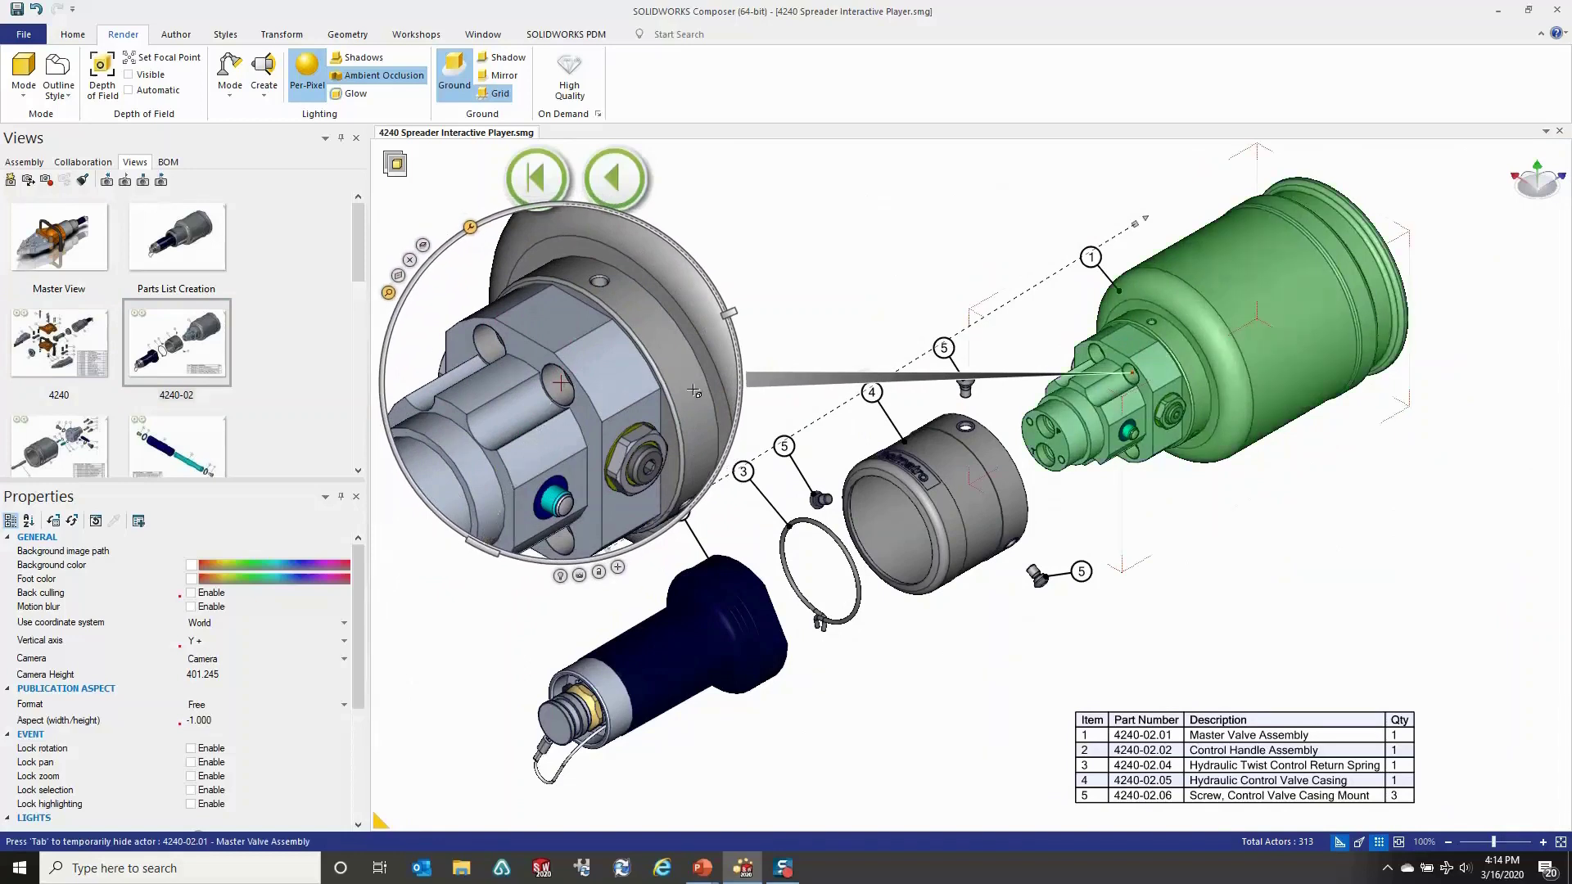
{"action": "mouse_move", "coordinate": [732, 316]}
{"action": "left_click_drag", "start_coordinate": [731, 312], "coordinate": [727, 351]}
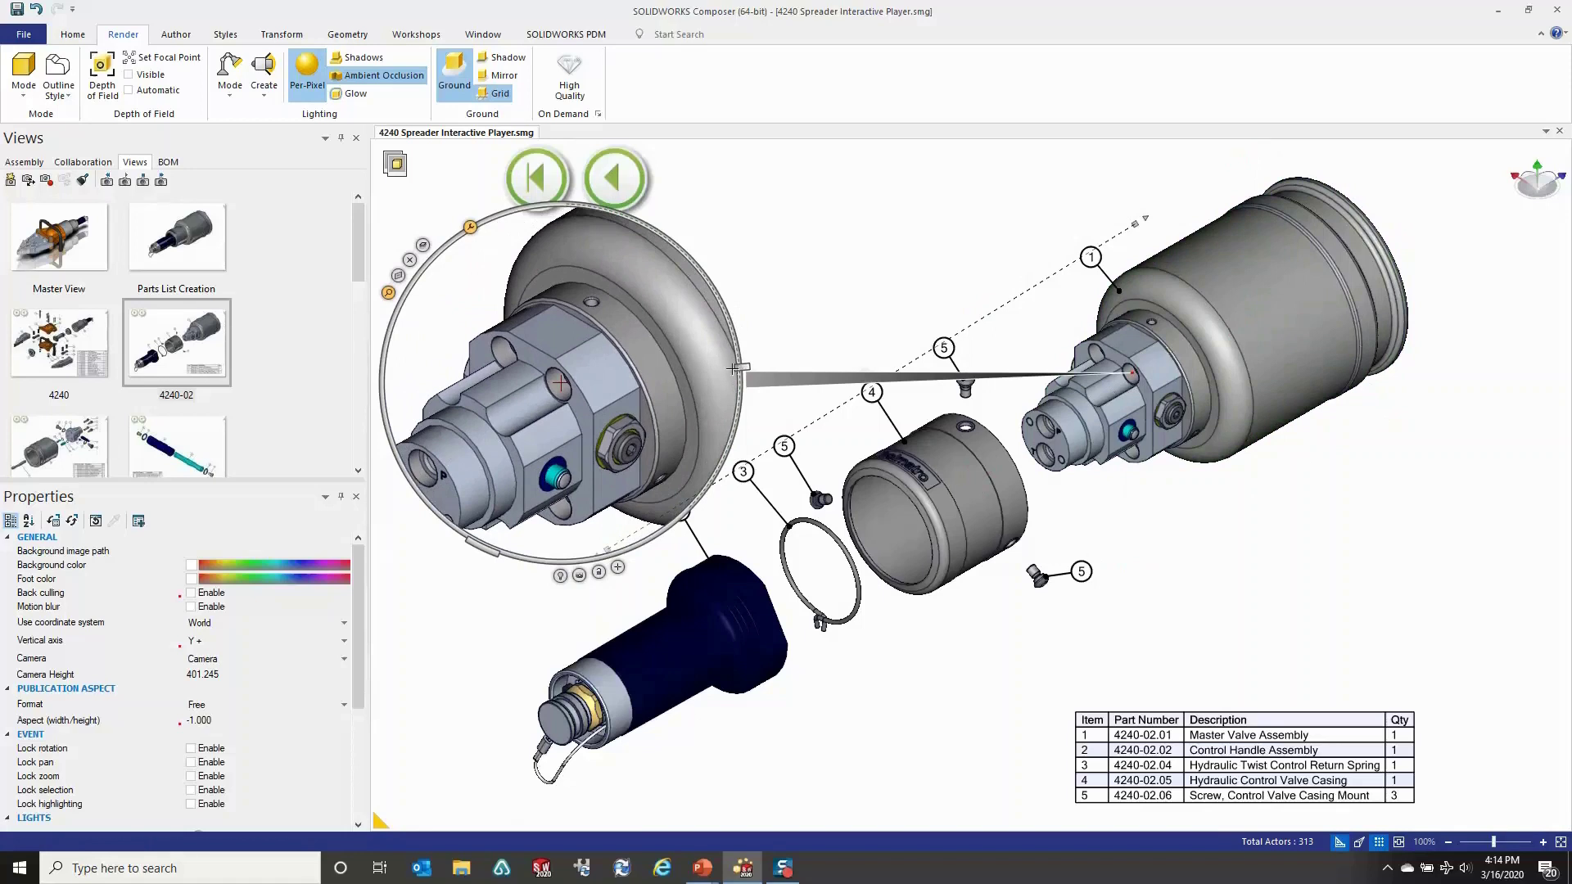
Switch the Digger to X-ray, refine its center of interest on the valve block, and adjust the depth until the internal components show.
{"action": "left_click", "coordinate": [411, 258]}
{"action": "left_click_drag", "start_coordinate": [728, 313], "coordinate": [679, 266]}
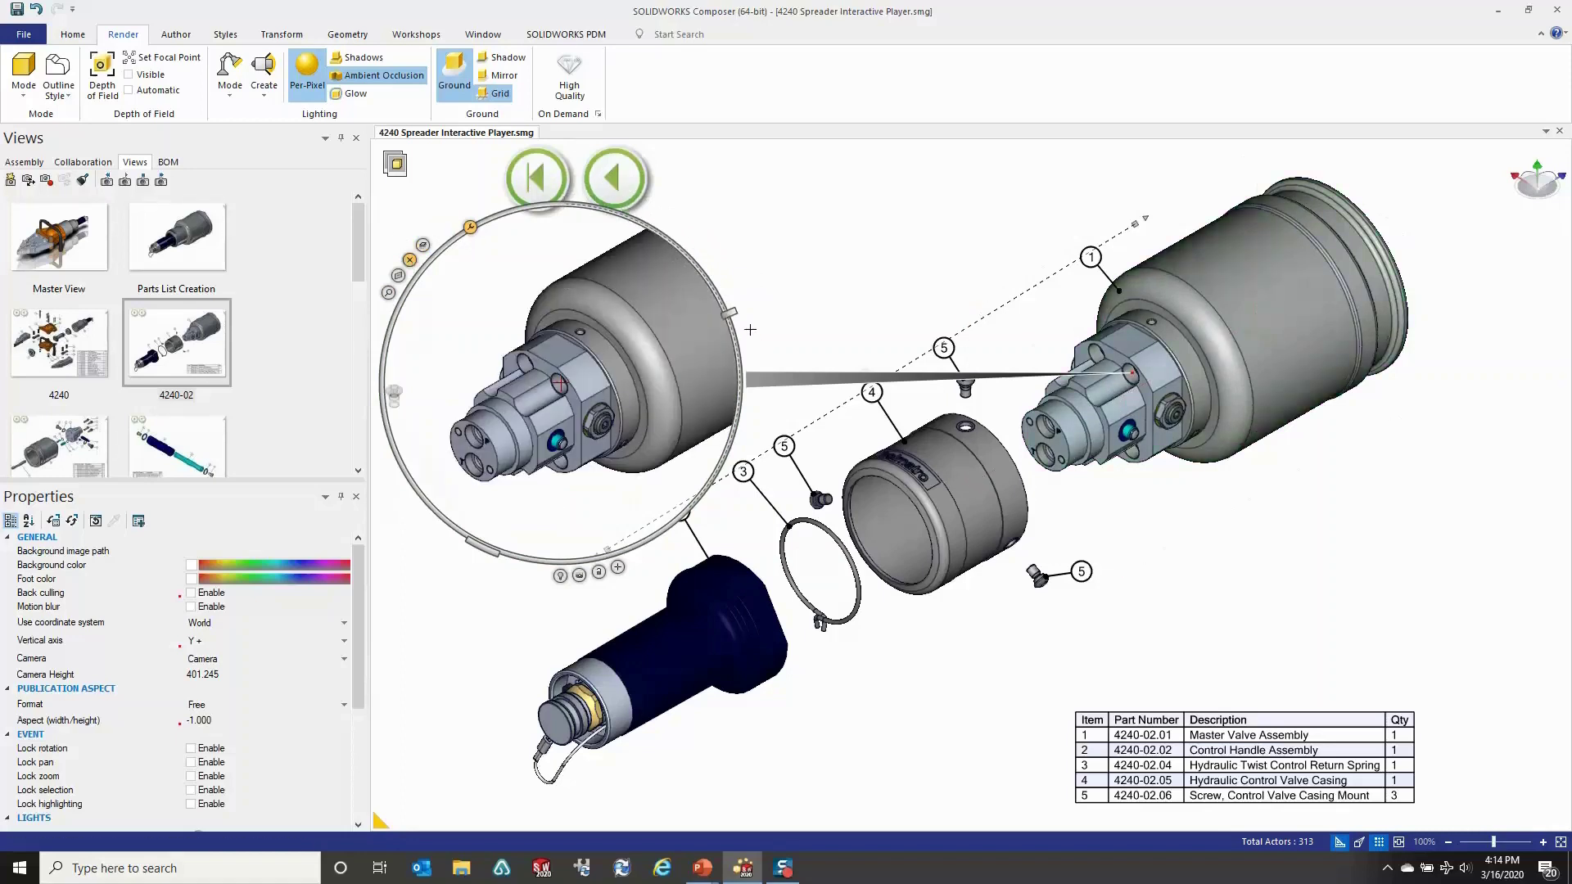
{"action": "left_click", "coordinate": [618, 567]}
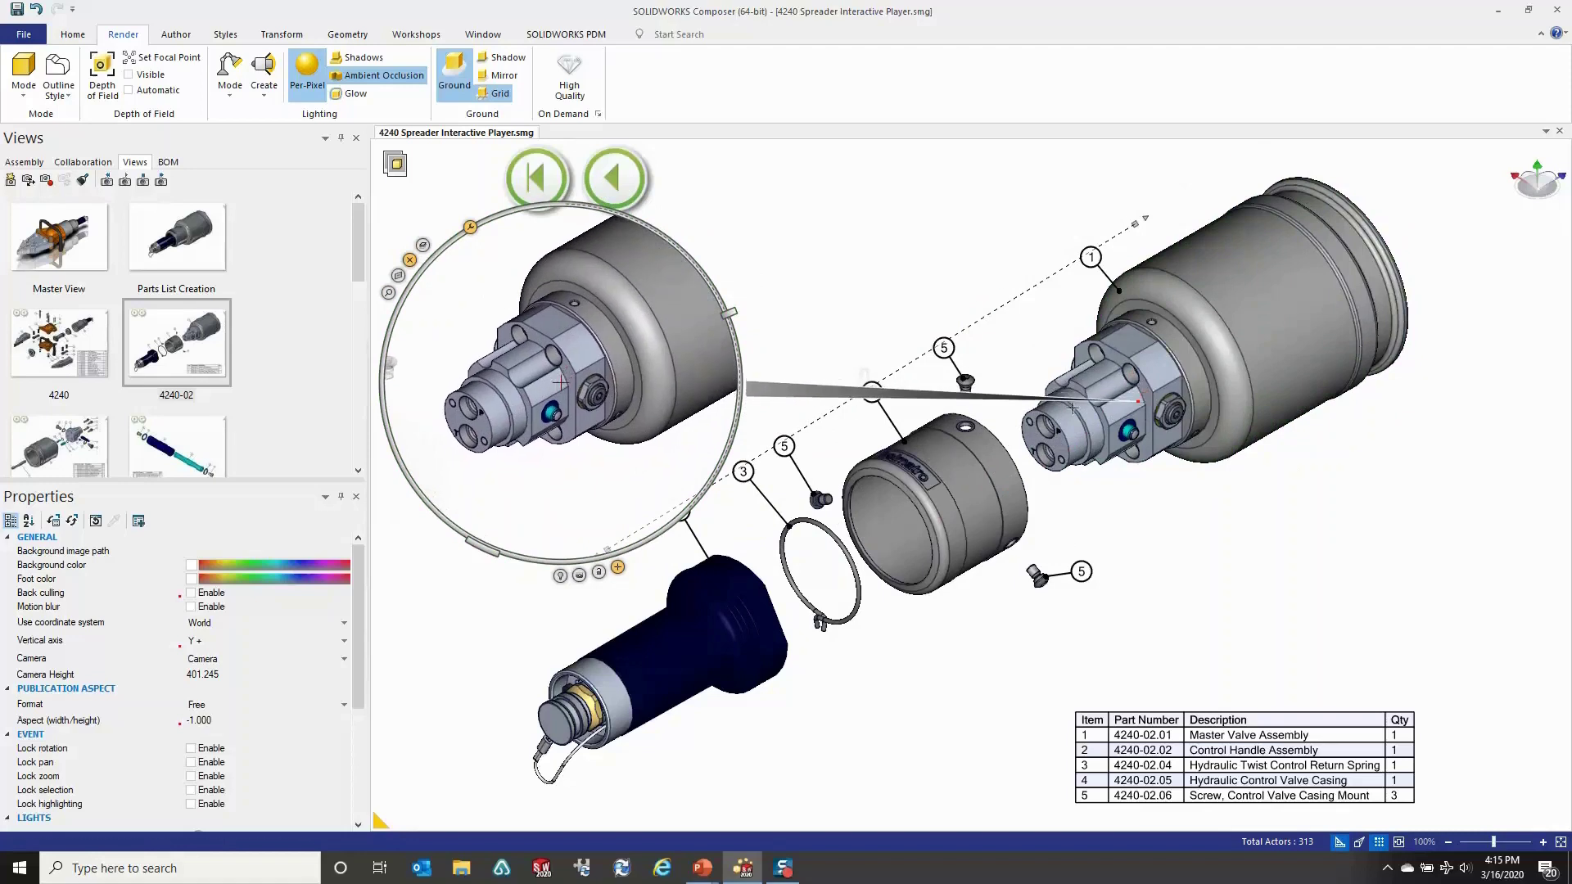
{"action": "mouse_move", "coordinate": [731, 311]}
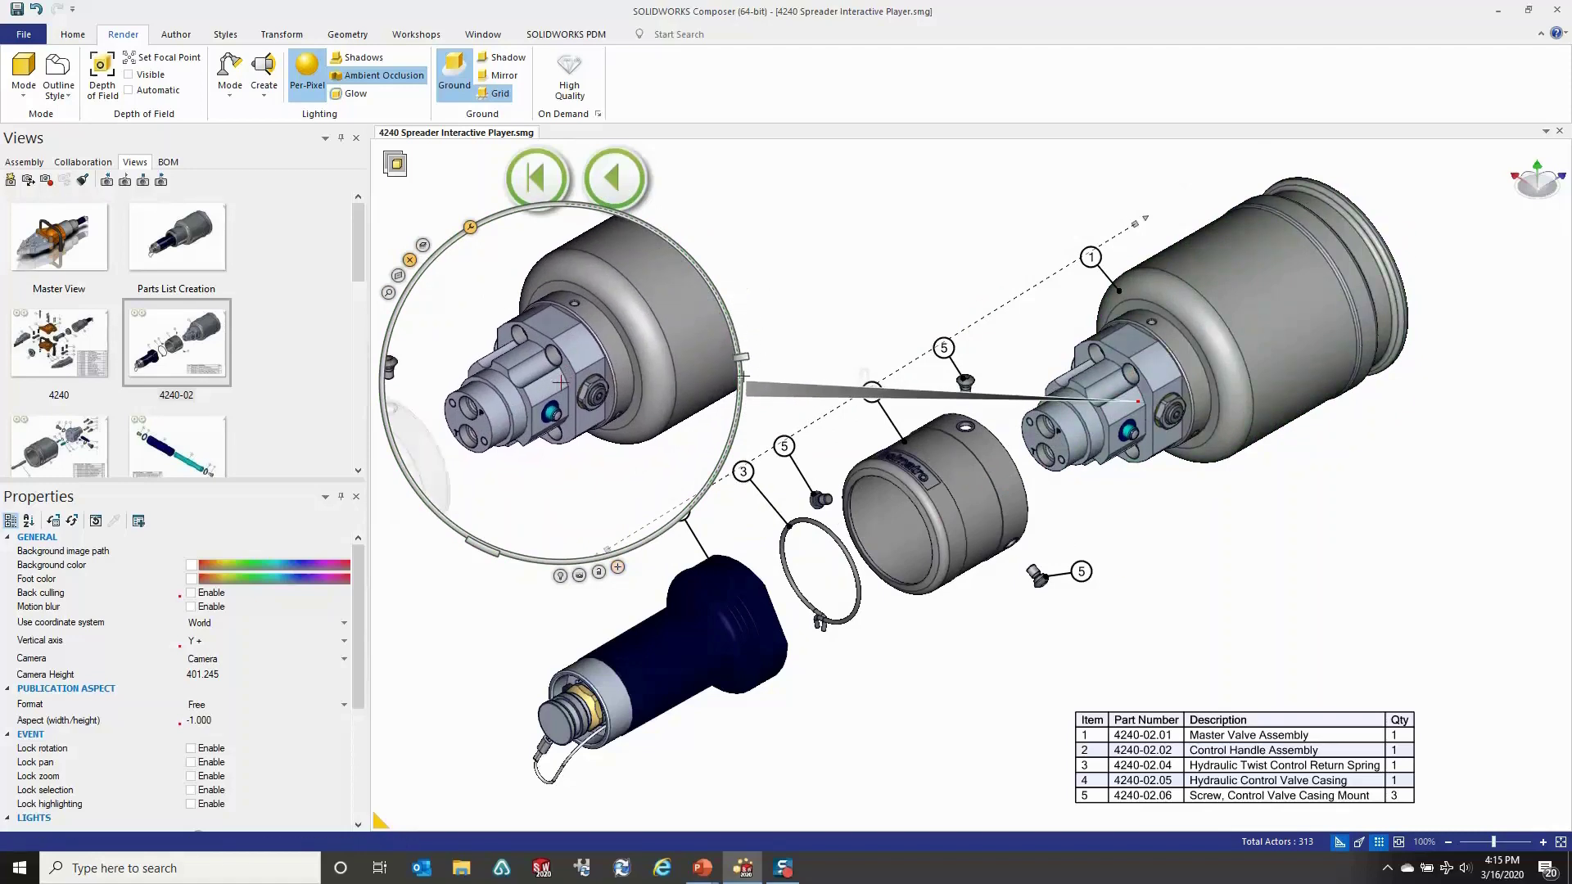
{"action": "left_click_drag", "start_coordinate": [735, 322], "coordinate": [713, 235]}
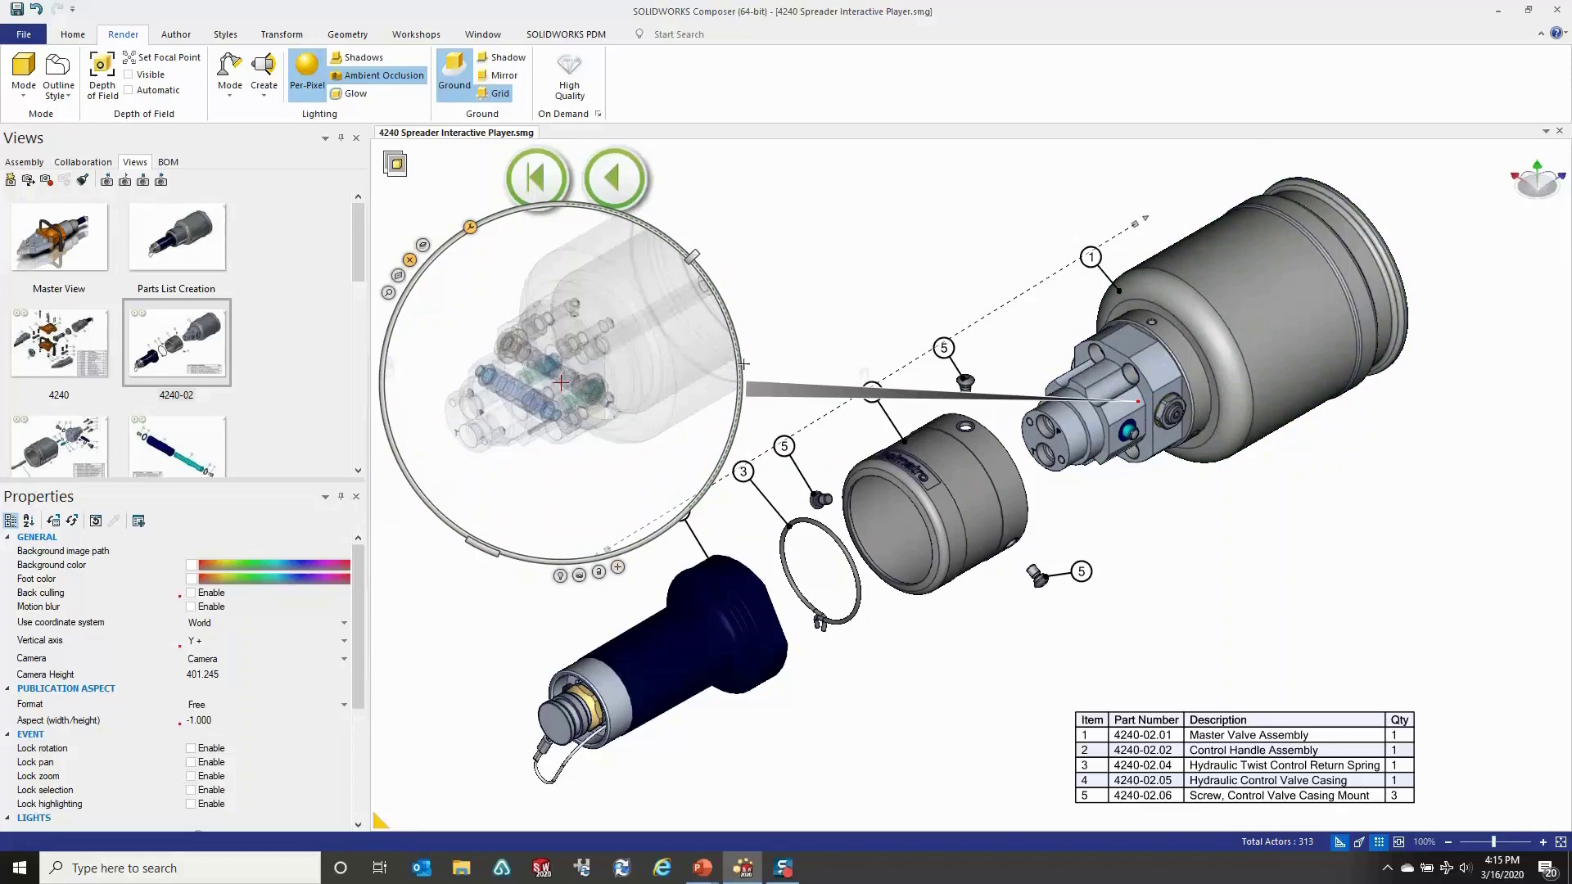
Capture the Digger's X-ray view as a 2D image, shrink it, and place it clear of the callout 2 control handle.
{"action": "left_click", "coordinate": [579, 576]}
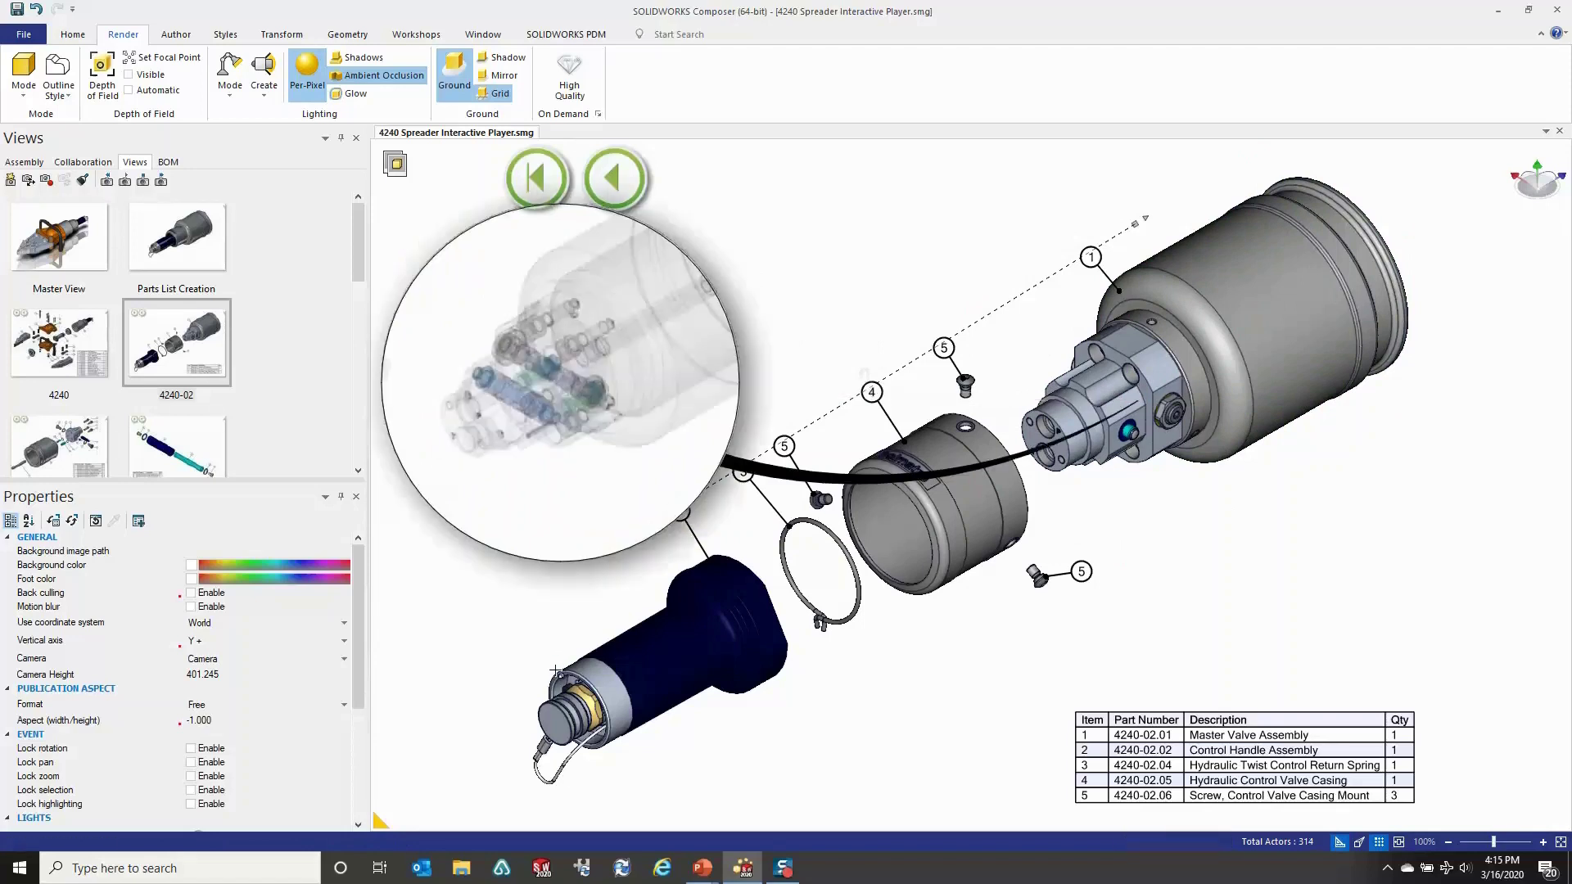
{"action": "left_click_drag", "start_coordinate": [558, 413], "coordinate": [632, 389]}
{"action": "left_click_drag", "start_coordinate": [799, 204], "coordinate": [748, 257]}
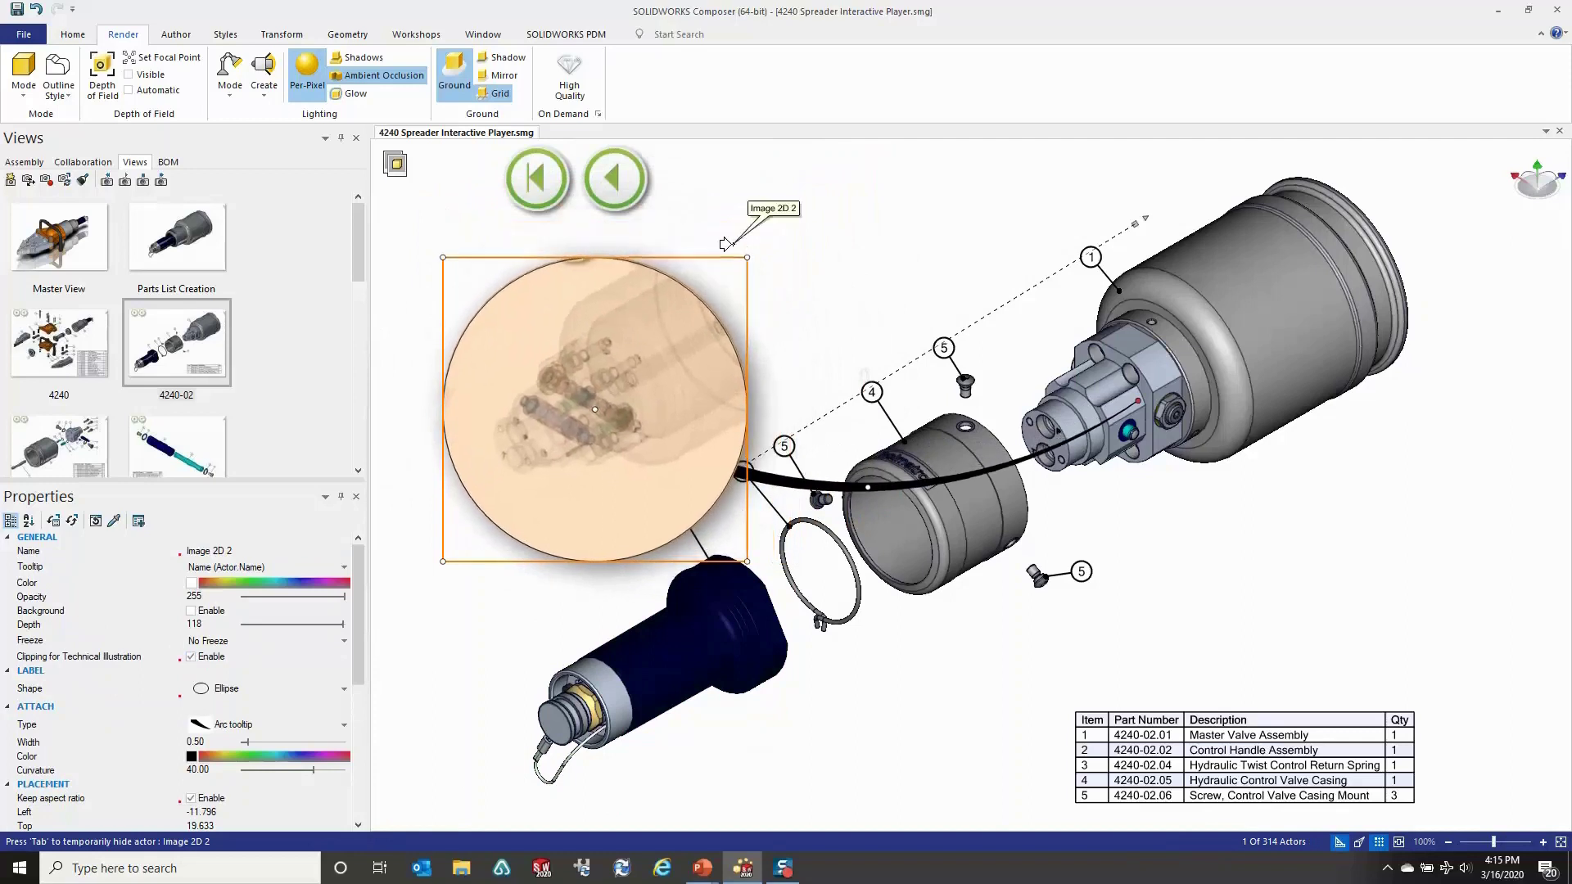
{"action": "left_click_drag", "start_coordinate": [667, 304], "coordinate": [566, 289]}
{"action": "left_click", "coordinate": [784, 224]}
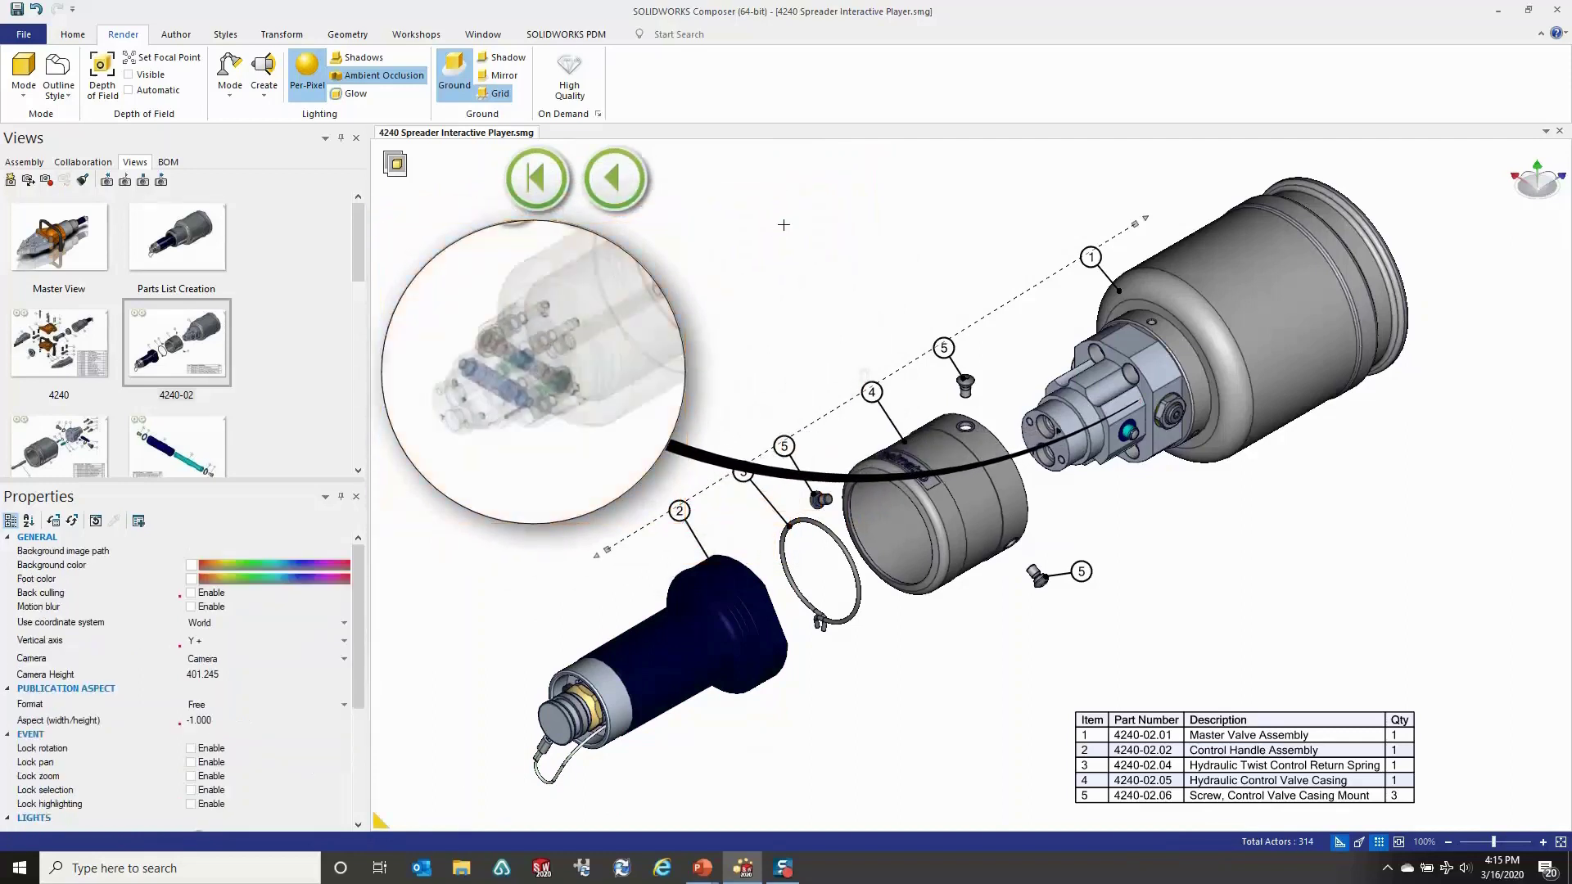
Bring up the set of publishing workshops for the 4240-02 view.
{"action": "left_click", "coordinate": [417, 35]}
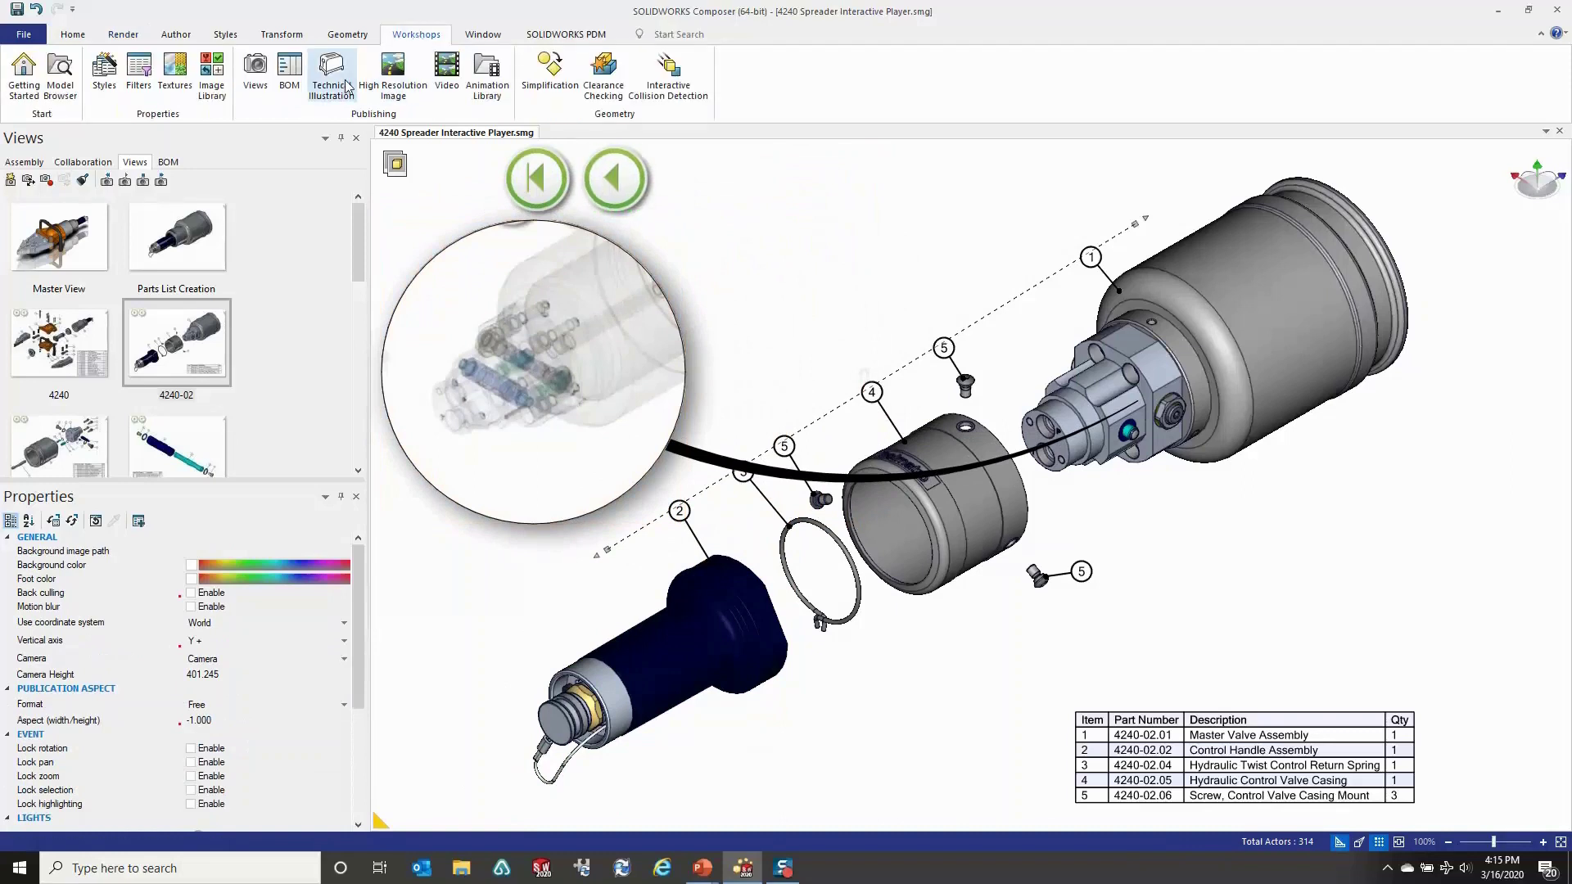